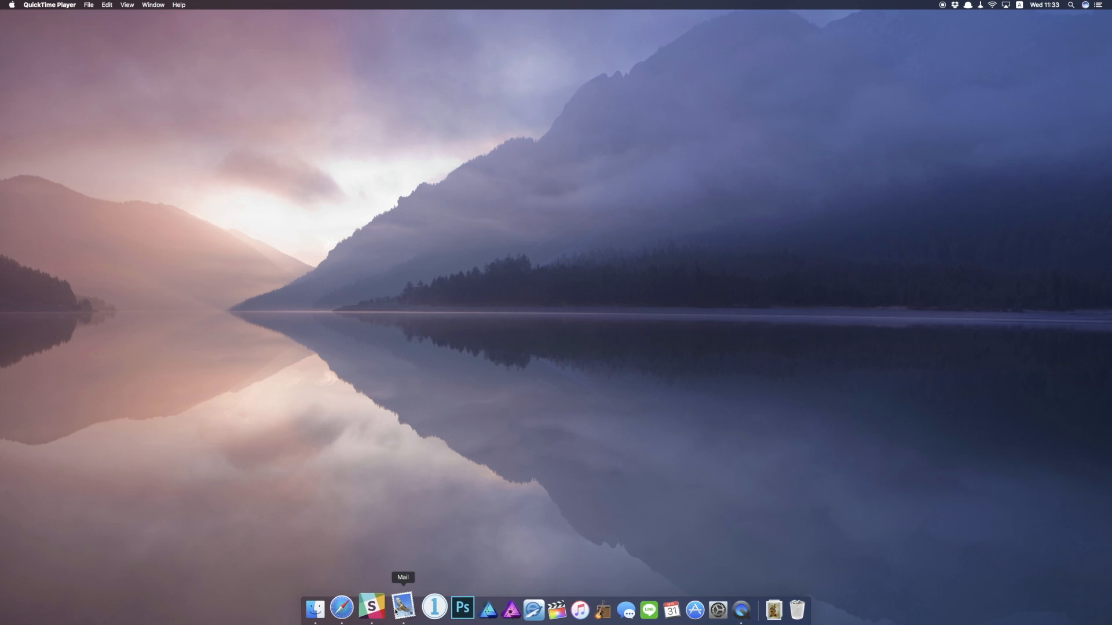
Switch to Mail and preview the Kingdom Thinking document attached to the "Sunday's message" email
left_click(400, 607)
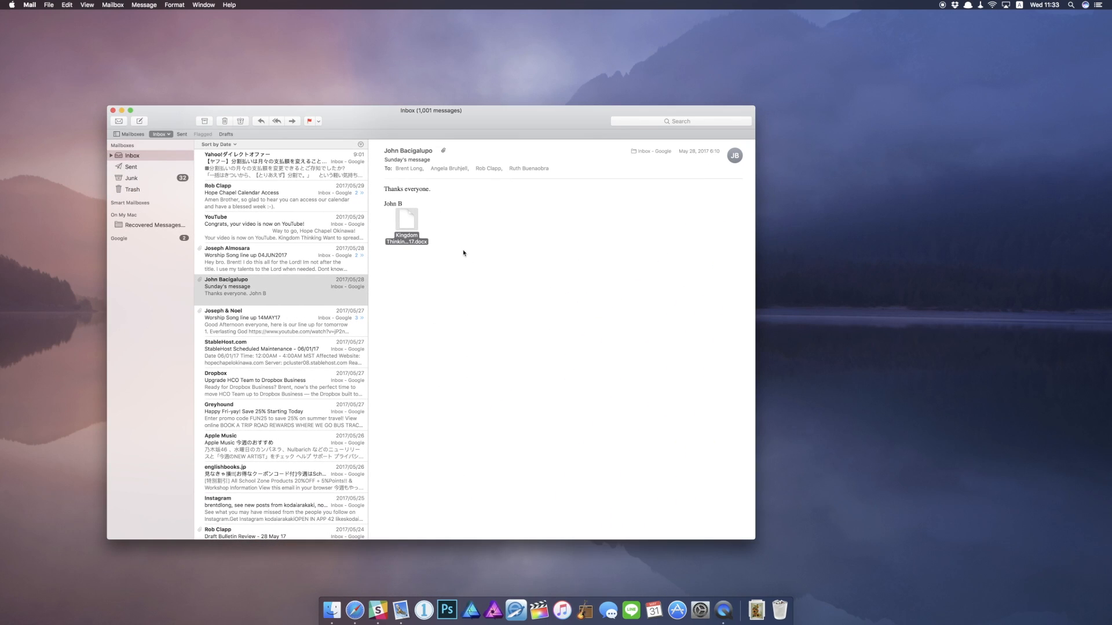
double_click(404, 227)
left_click(404, 226)
key("space")
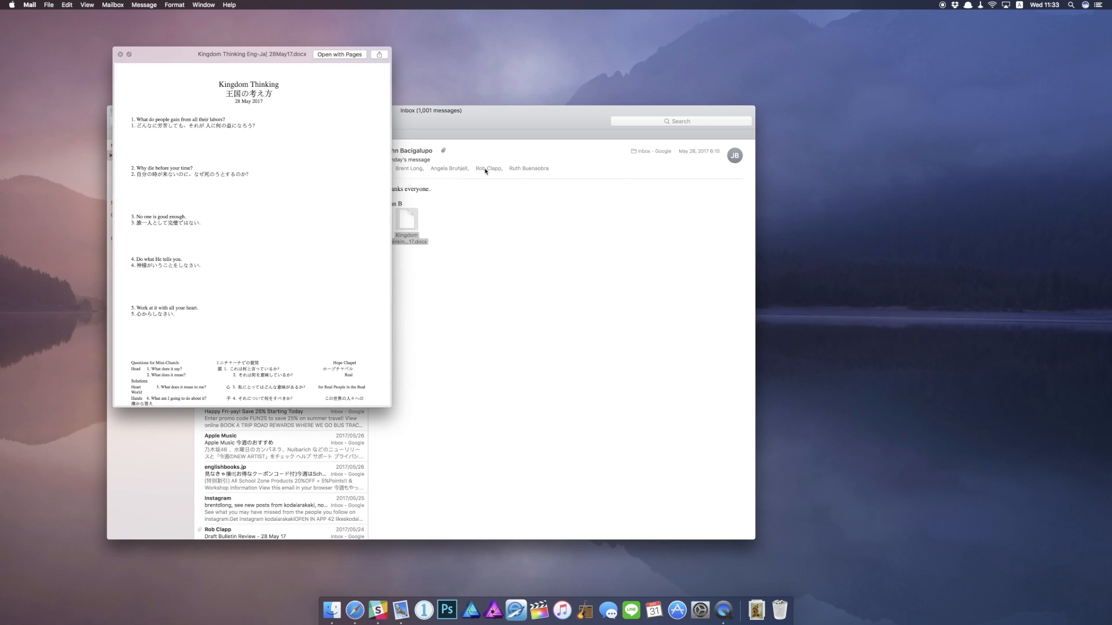
Minimize the mail window, then reposition and slightly resize the document preview on the desktop
left_click_drag(492, 115, 784, 140)
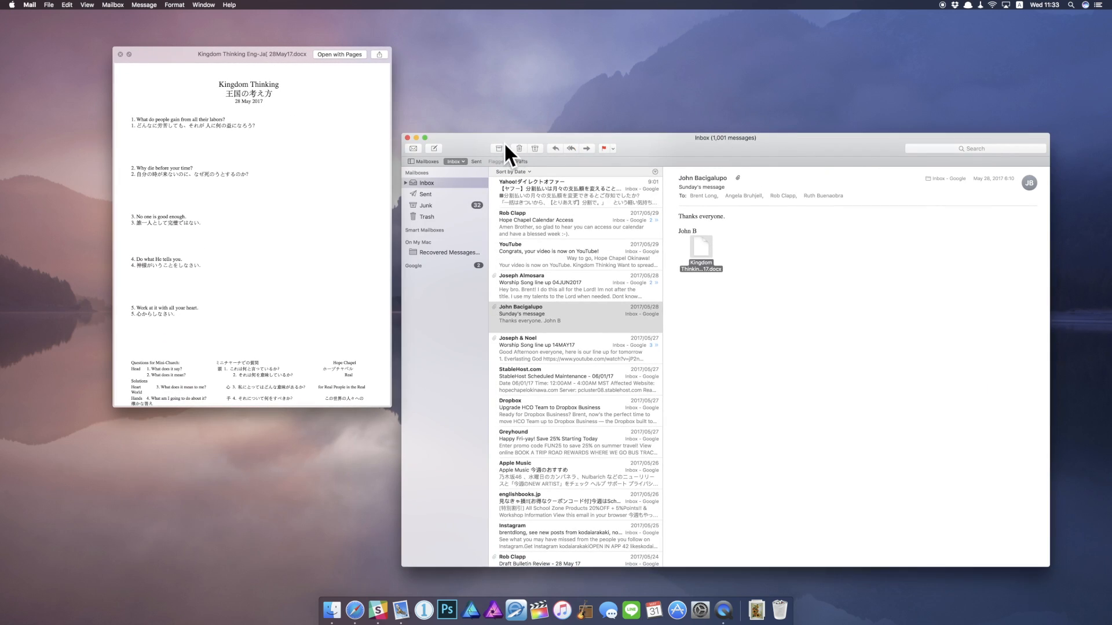
left_click(416, 139)
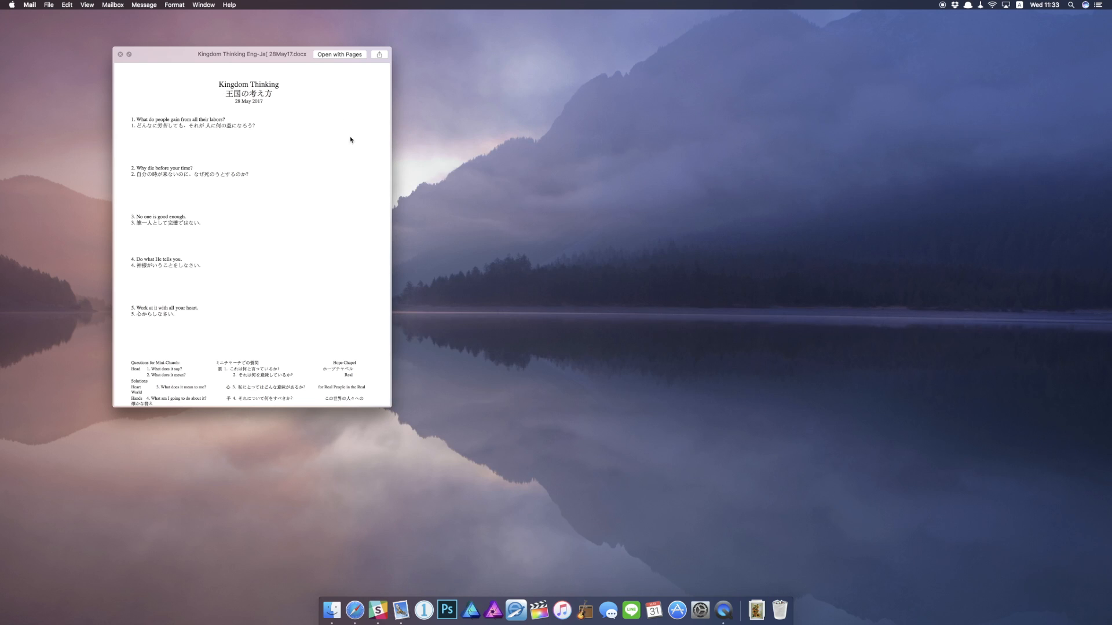
left_click_drag(274, 61, 251, 47)
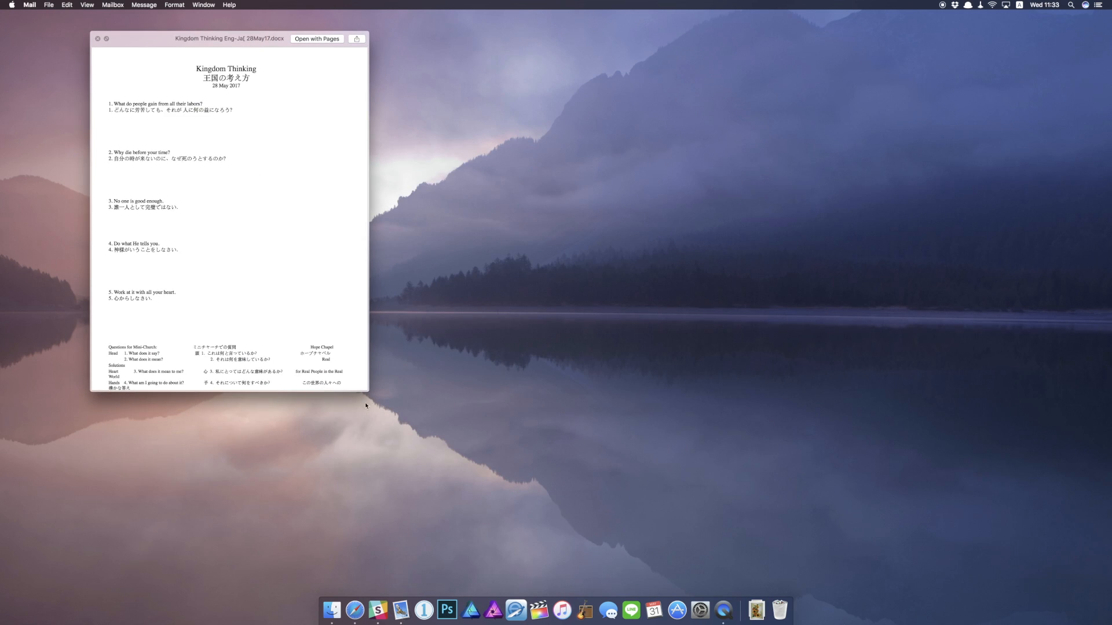
mouse_move(367, 392)
left_mouse_down()
mouse_move(380, 423)
mouse_move(378, 386)
left_mouse_up()
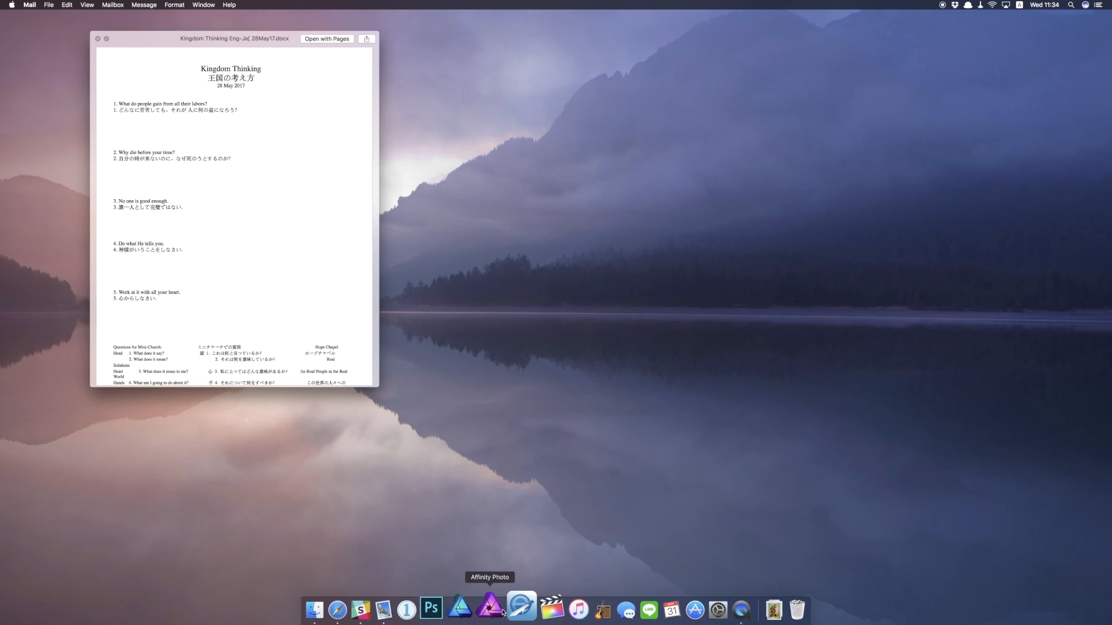
Switch to Affinity Designer and make its window full screen
left_click(454, 606)
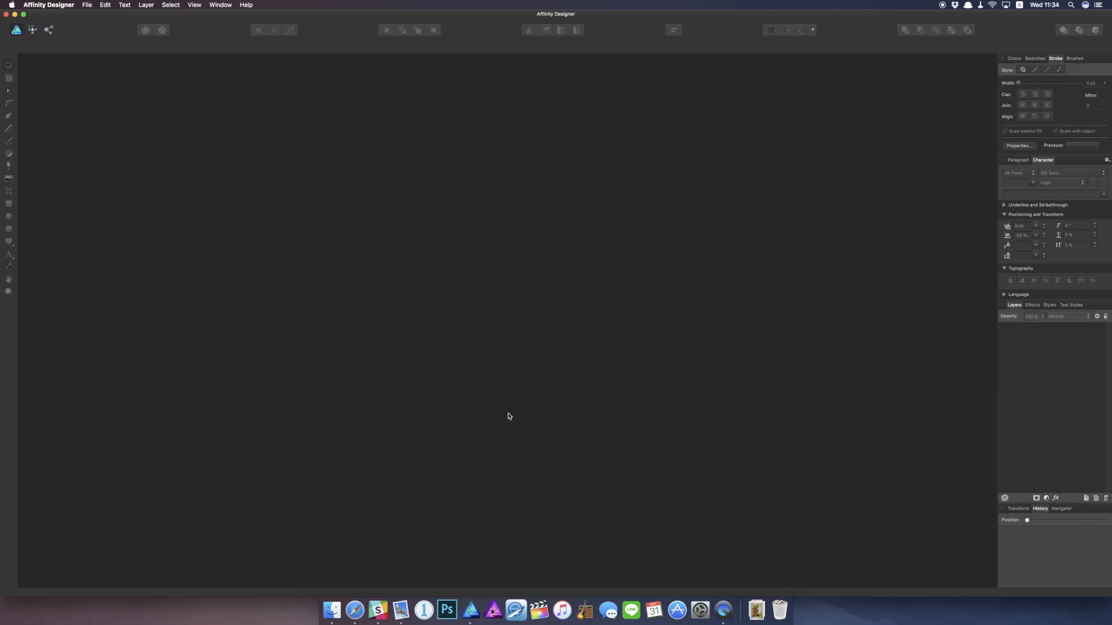
left_click(24, 15)
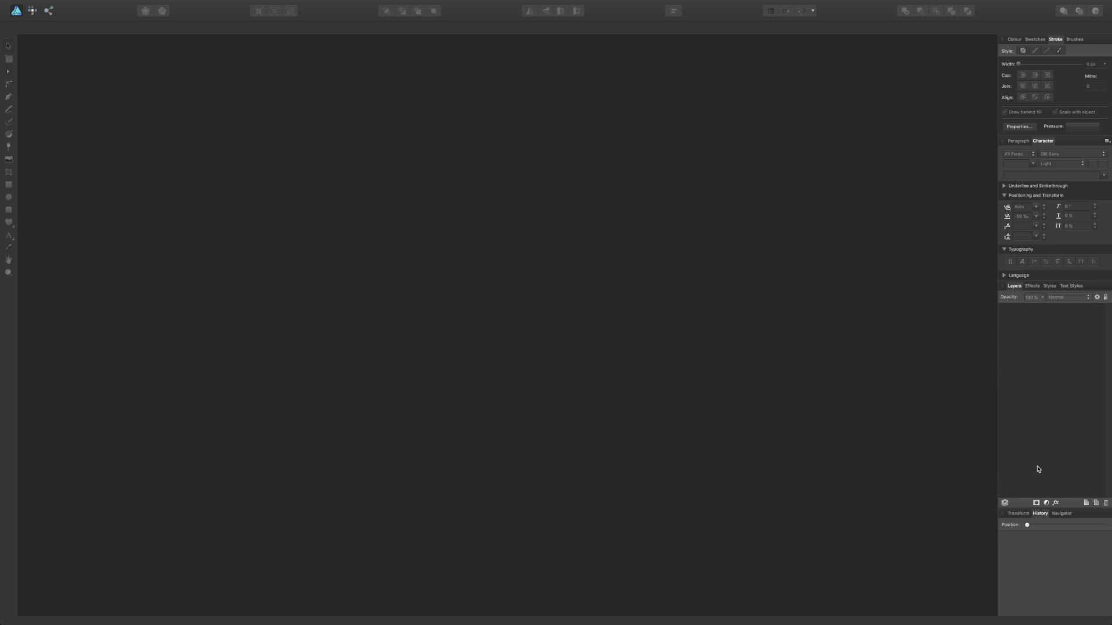
mouse_move(77, 2)
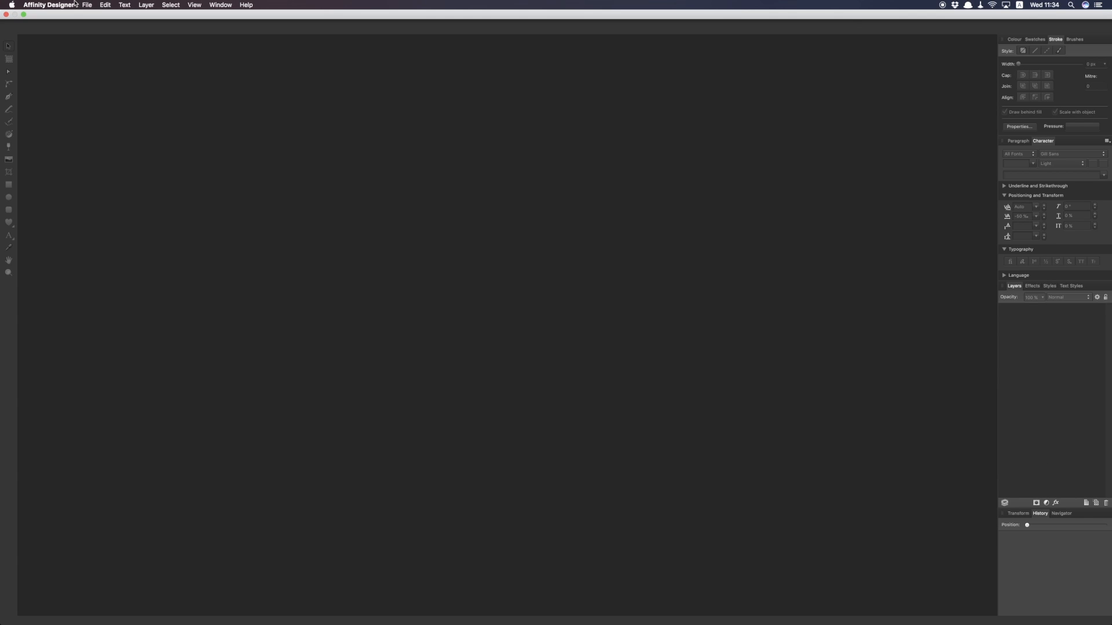
left_click(223, 5)
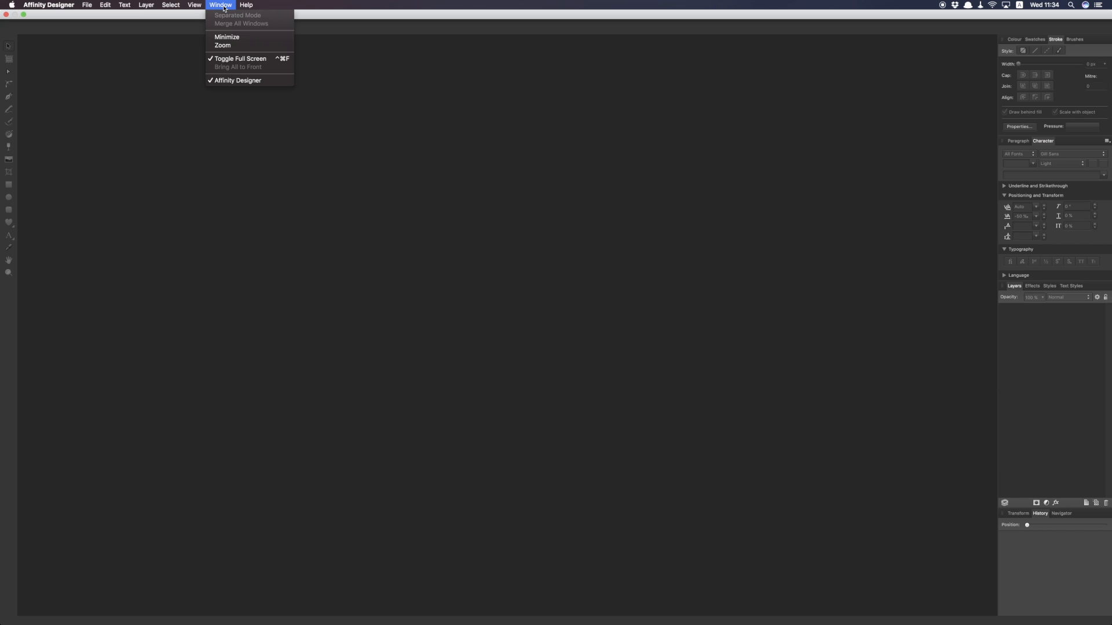
mouse_move(201, 8)
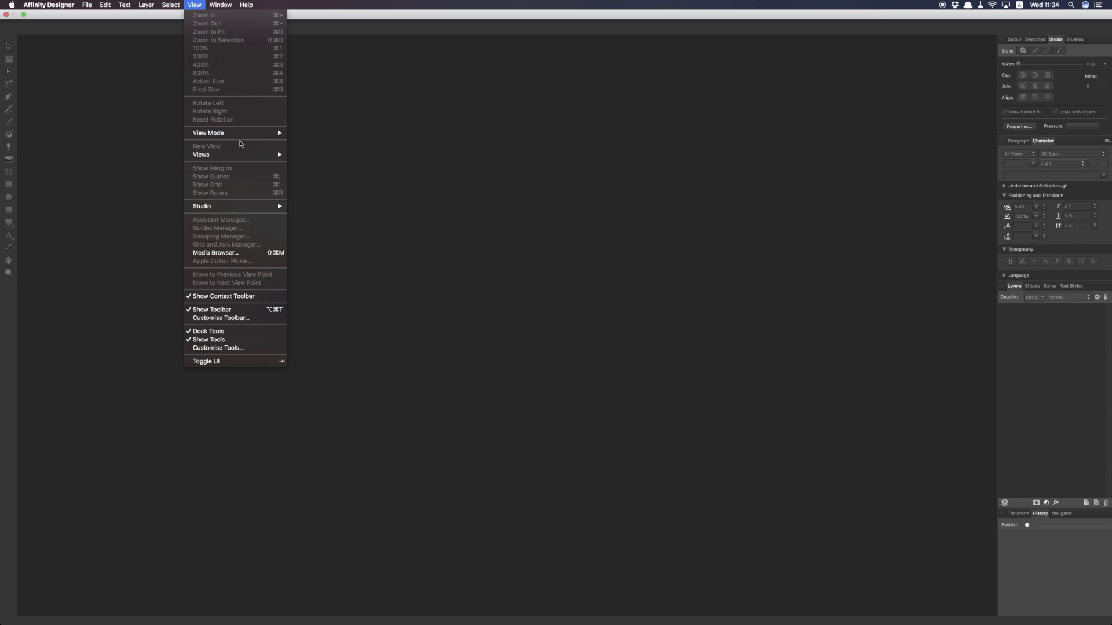
mouse_move(244, 135)
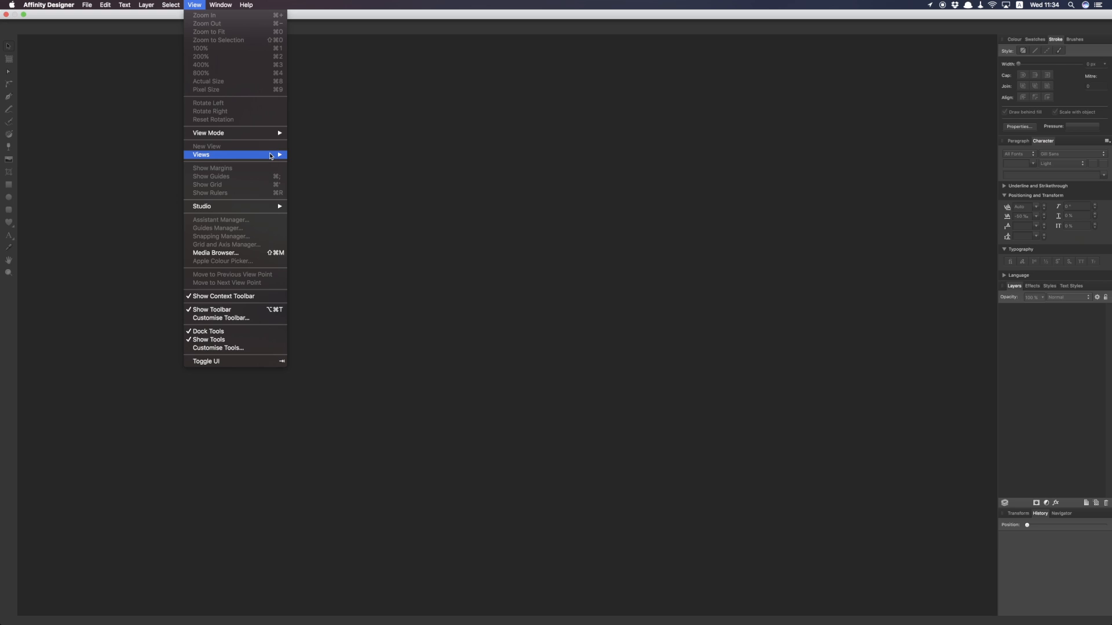
mouse_move(268, 210)
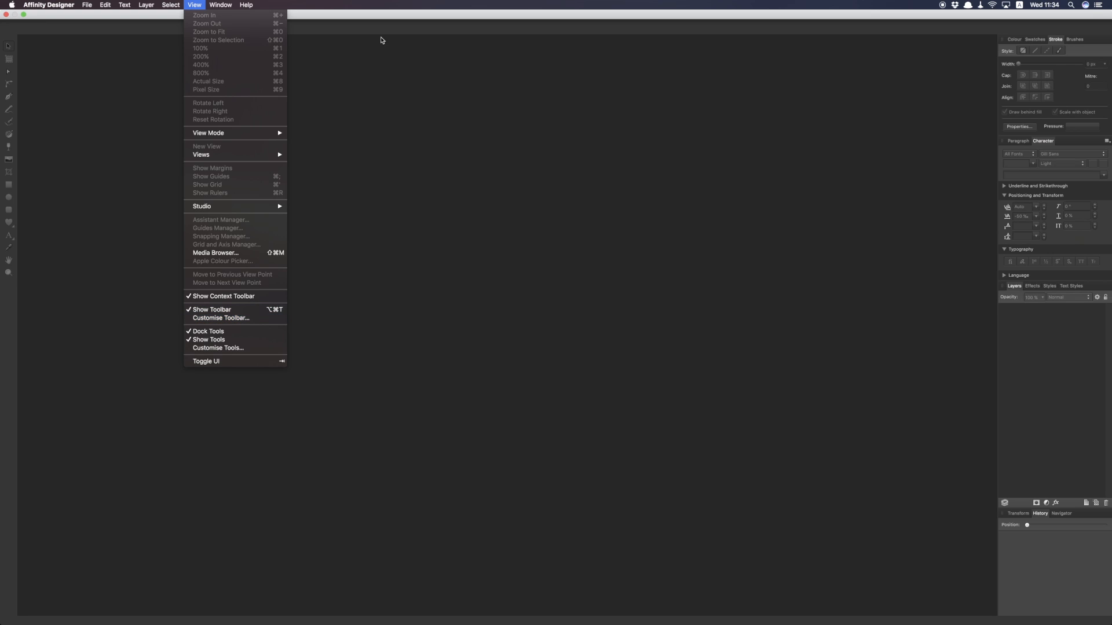
left_click(341, 7)
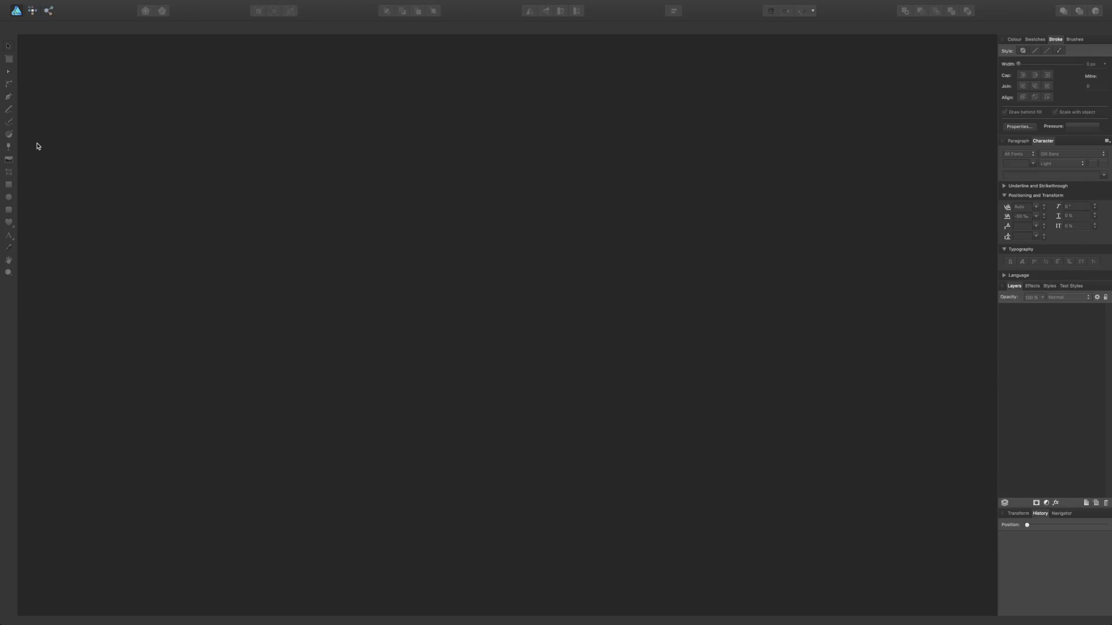
Start a new document with type Print, page preset A4 and document units in millimetres
mouse_move(118, 2)
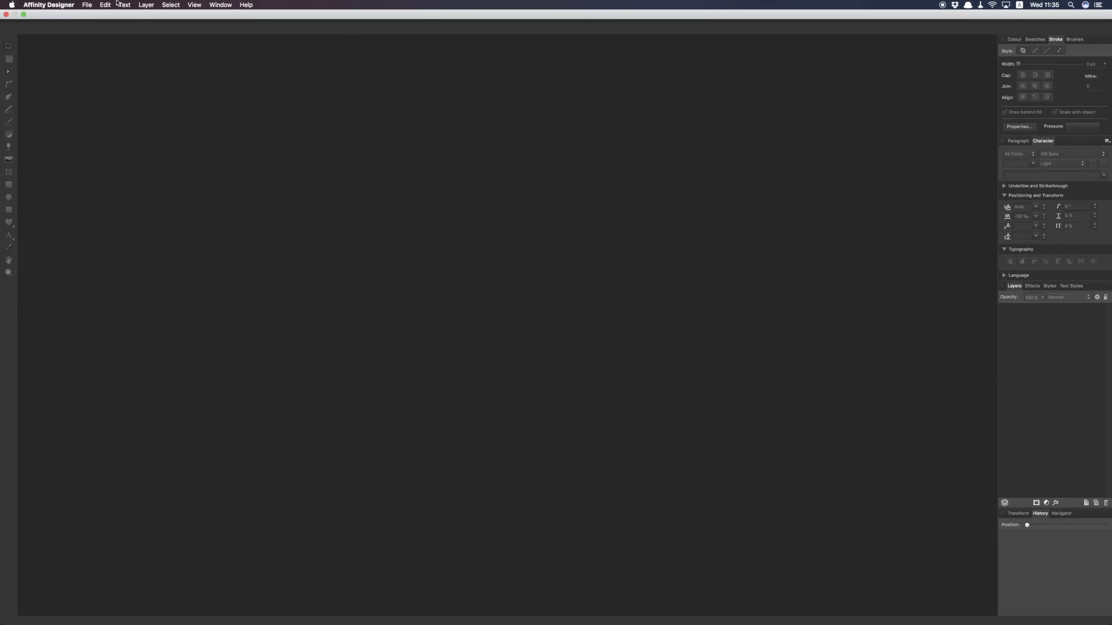
left_click(87, 6)
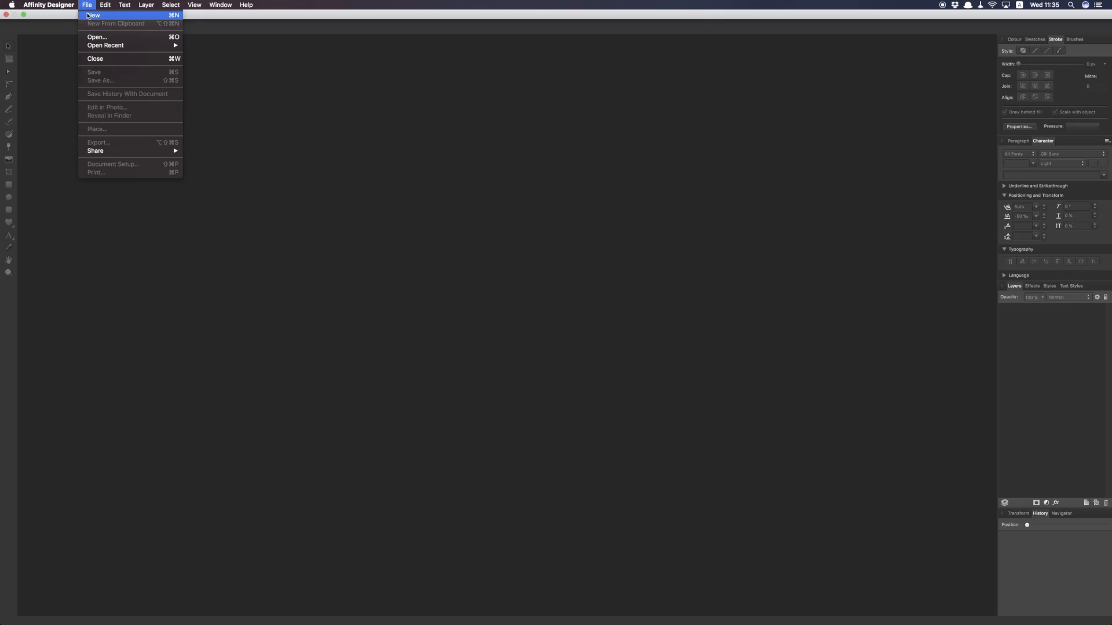
left_click(88, 16)
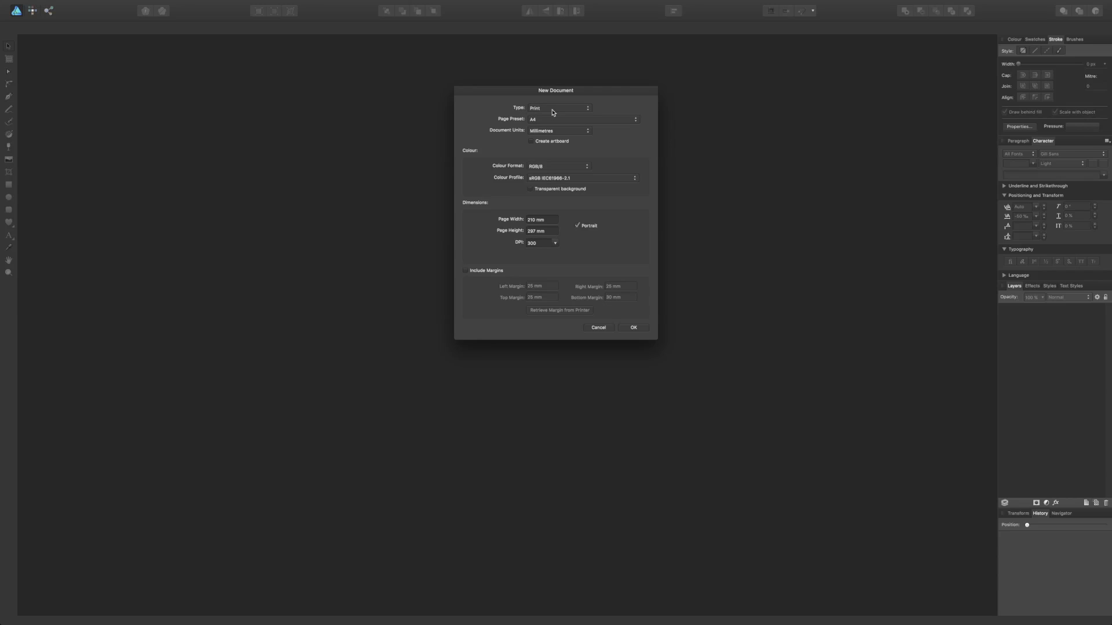
left_click(569, 113)
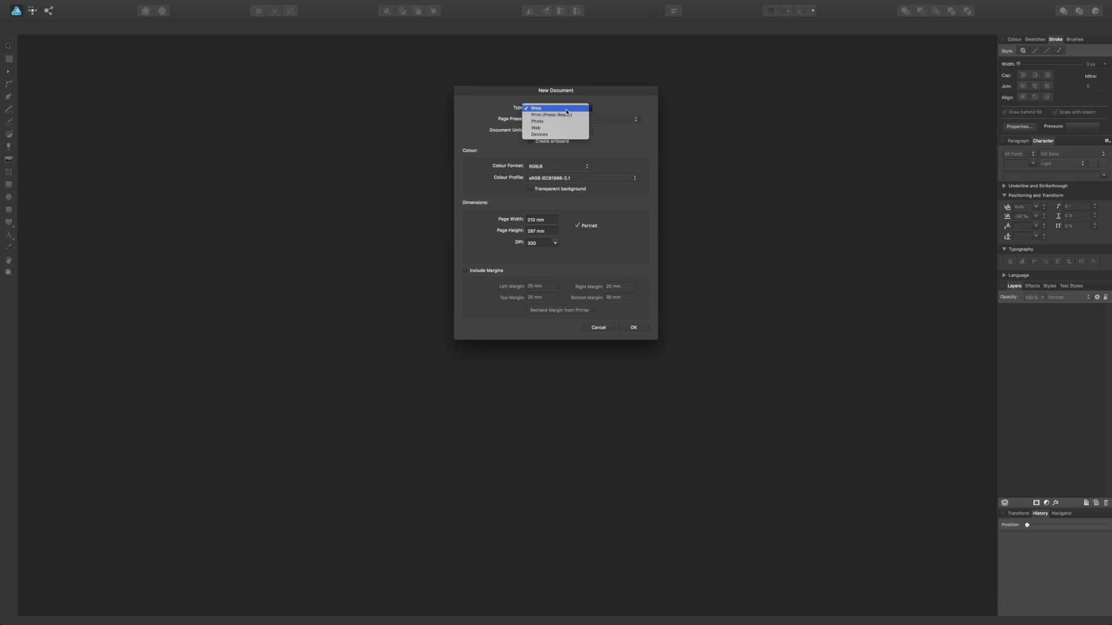
left_click(565, 109)
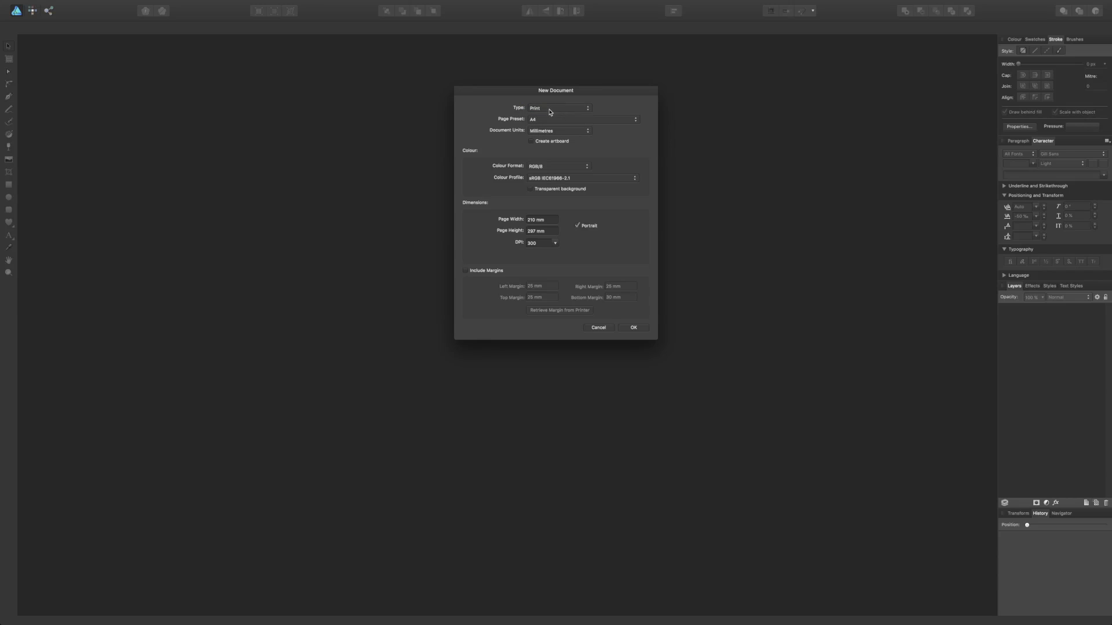
left_click(551, 119)
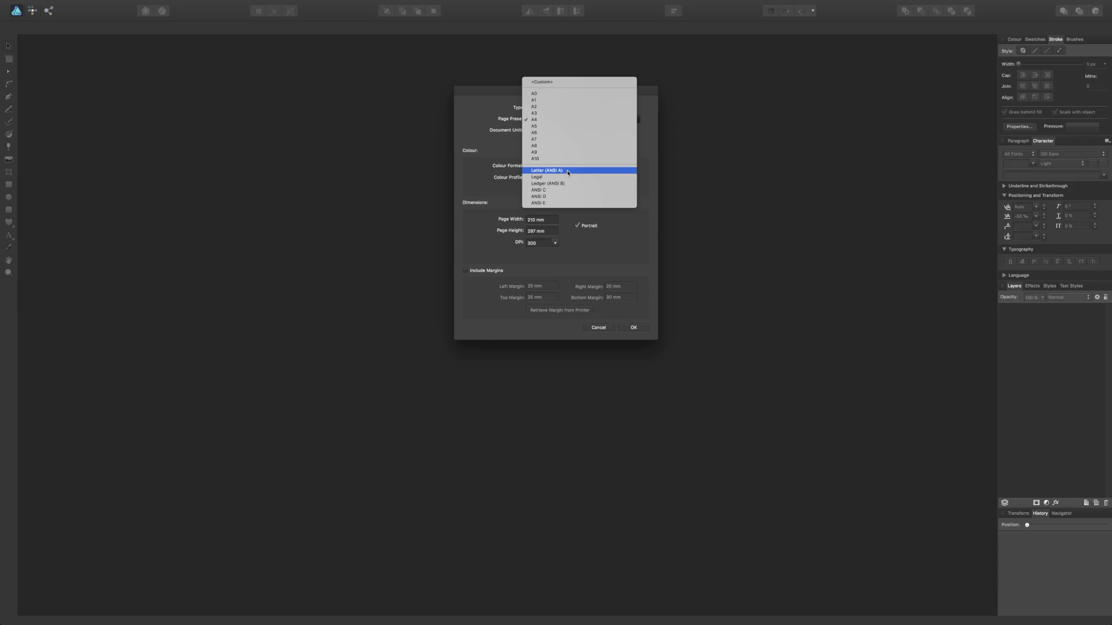
left_click(540, 122)
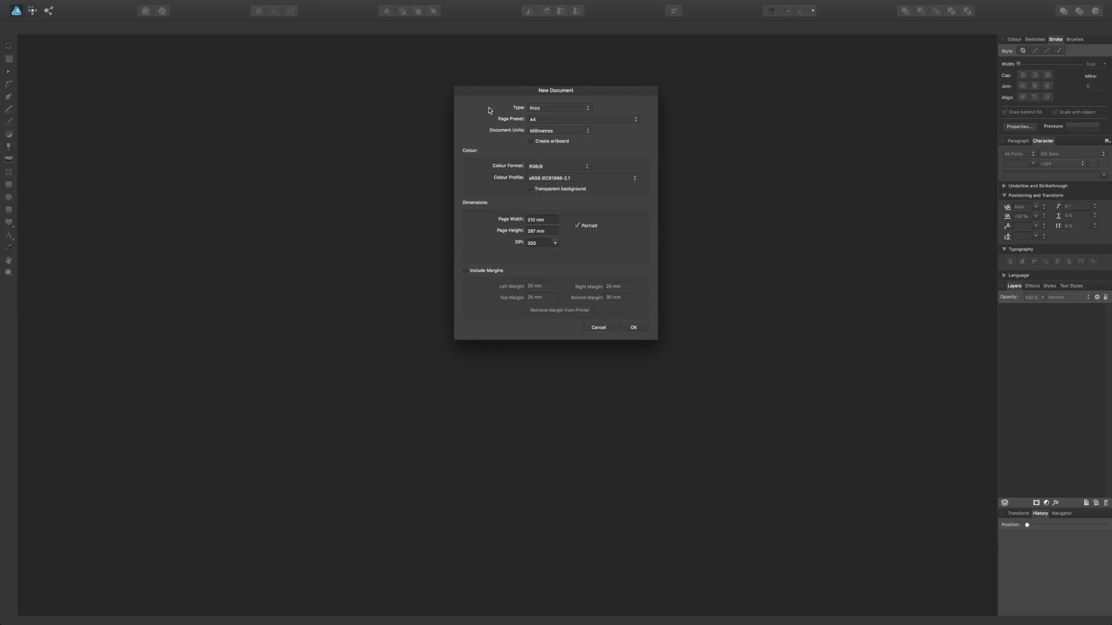
left_click(565, 133)
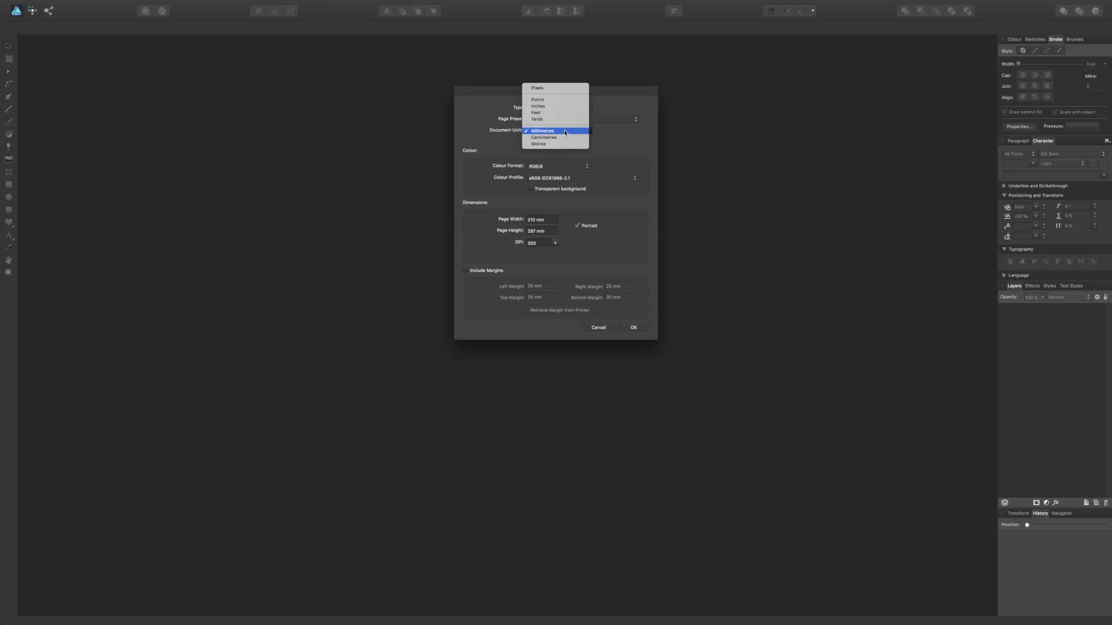
left_click(565, 133)
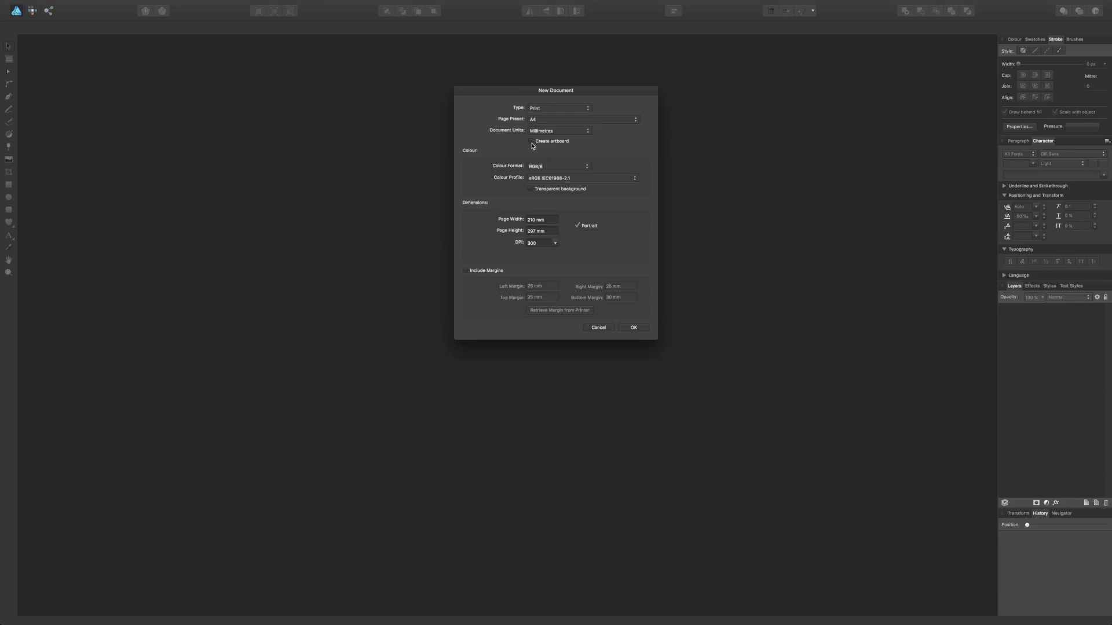
Enable artboard creation, keep the Print type and 300 DPI, and create the document
left_click(531, 142)
left_click(554, 112)
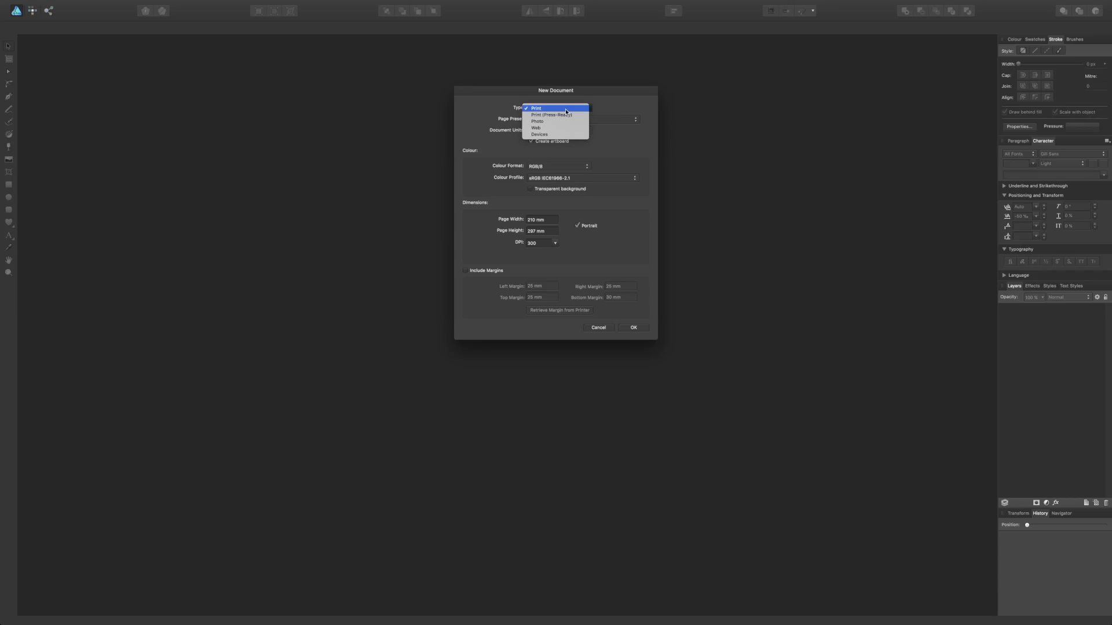
left_click(613, 108)
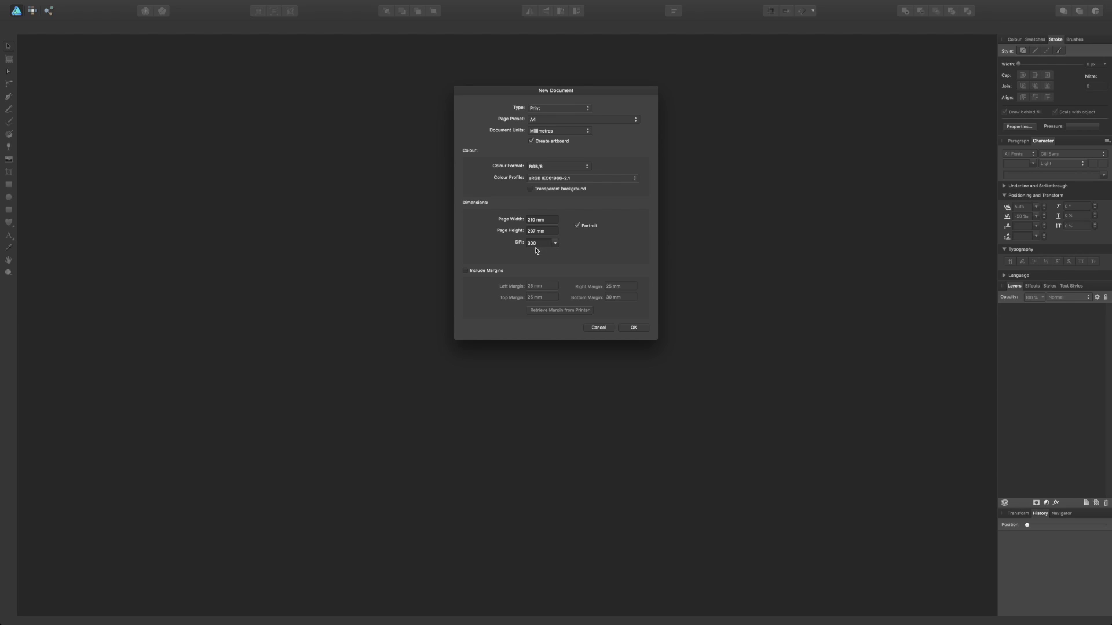
left_click(555, 244)
left_click(557, 248)
left_click(631, 328)
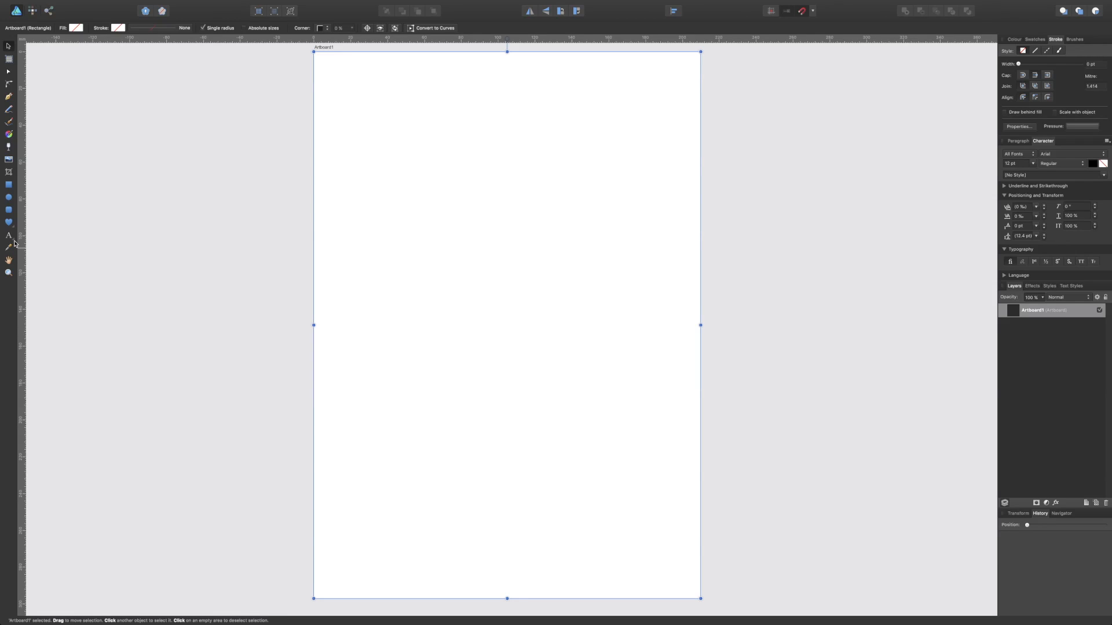
Add artistic text reading "Kingdom Thinking" near the lower part of the artboard
left_click(9, 237)
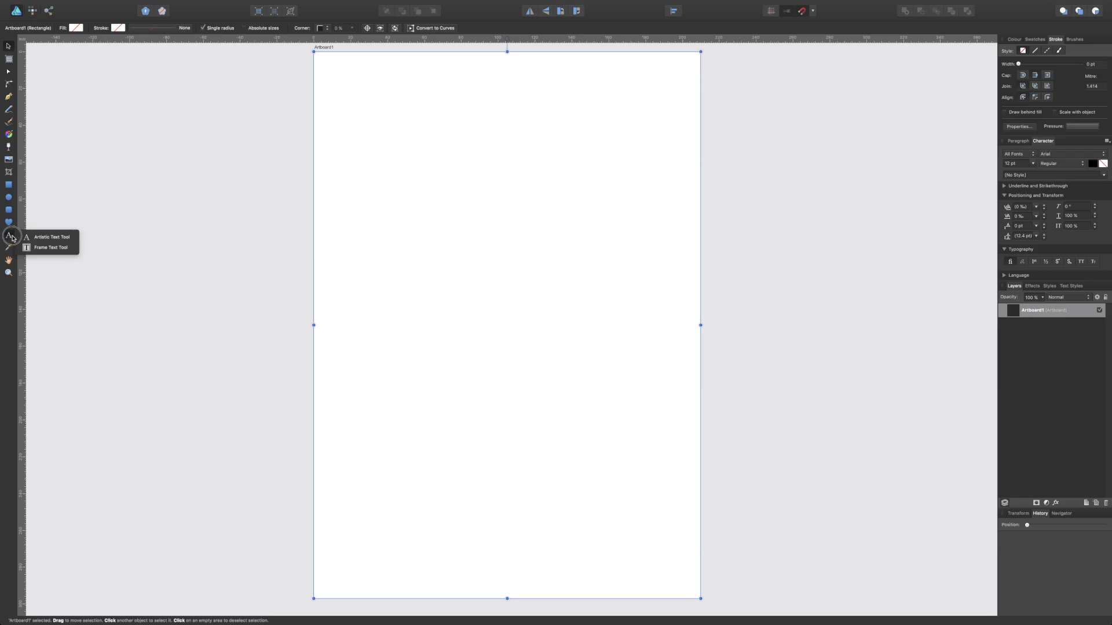
left_click_drag(10, 237, 60, 252)
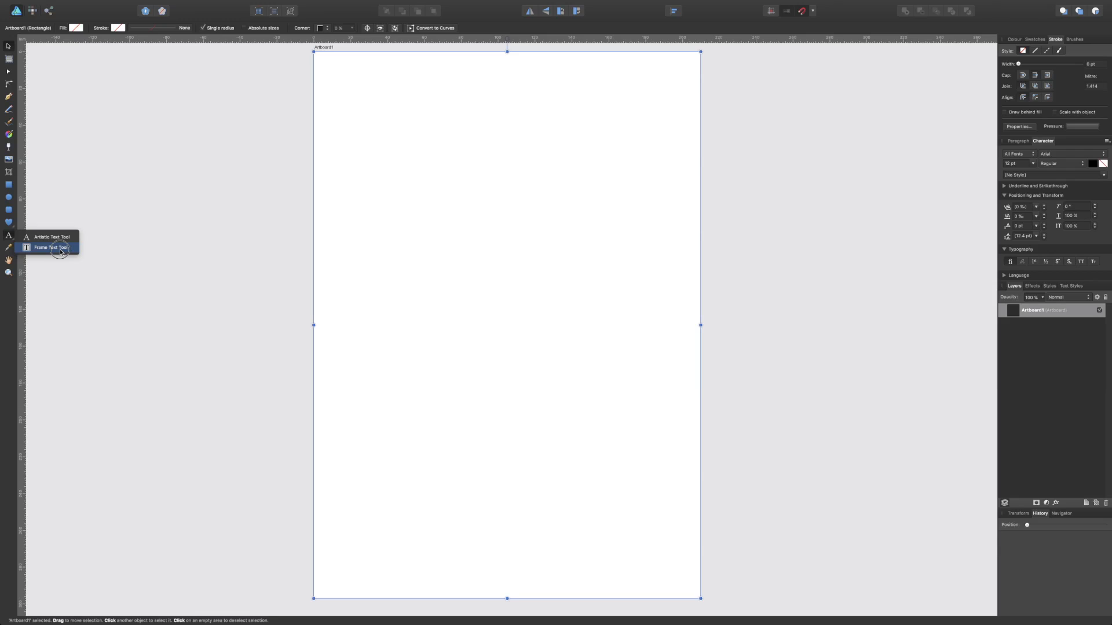
left_click_drag(60, 252, 53, 242)
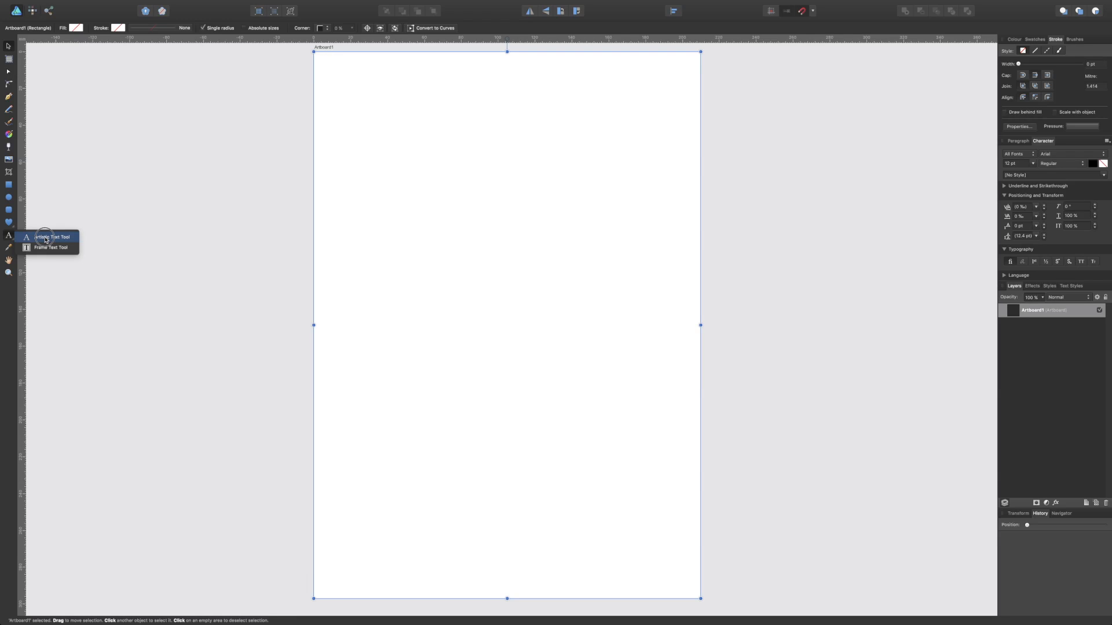
left_click(46, 239)
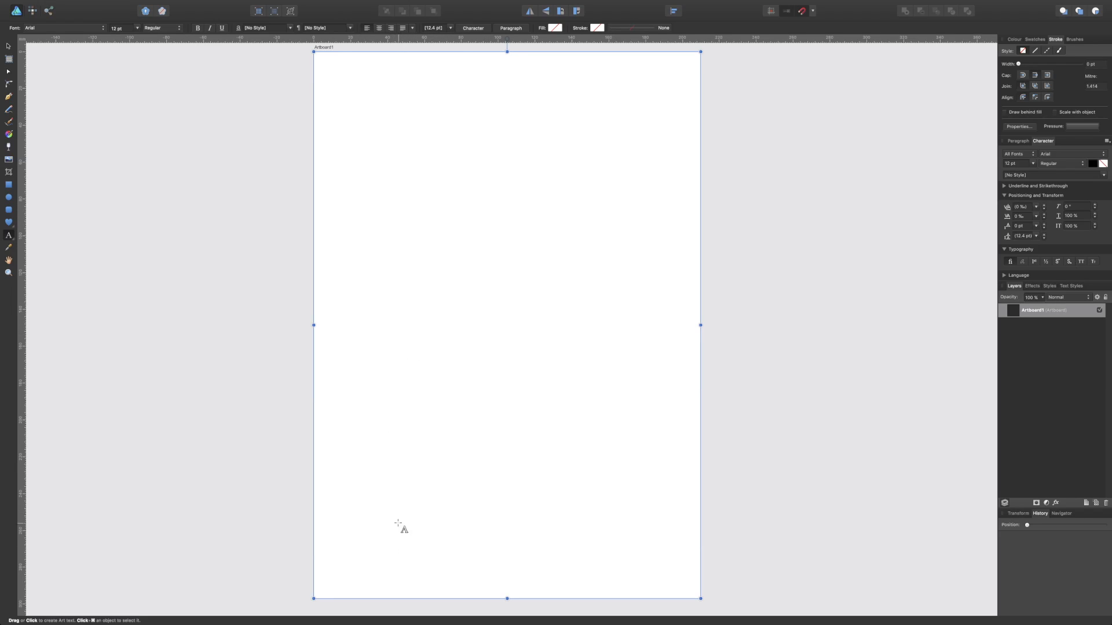
left_click(382, 553)
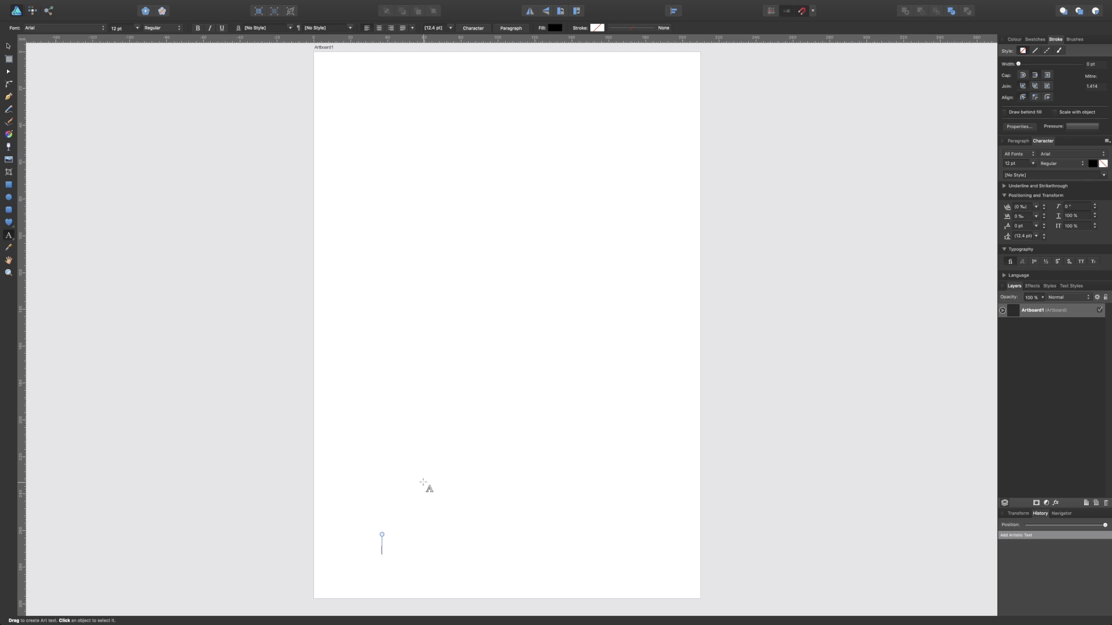
type("Kingdom")
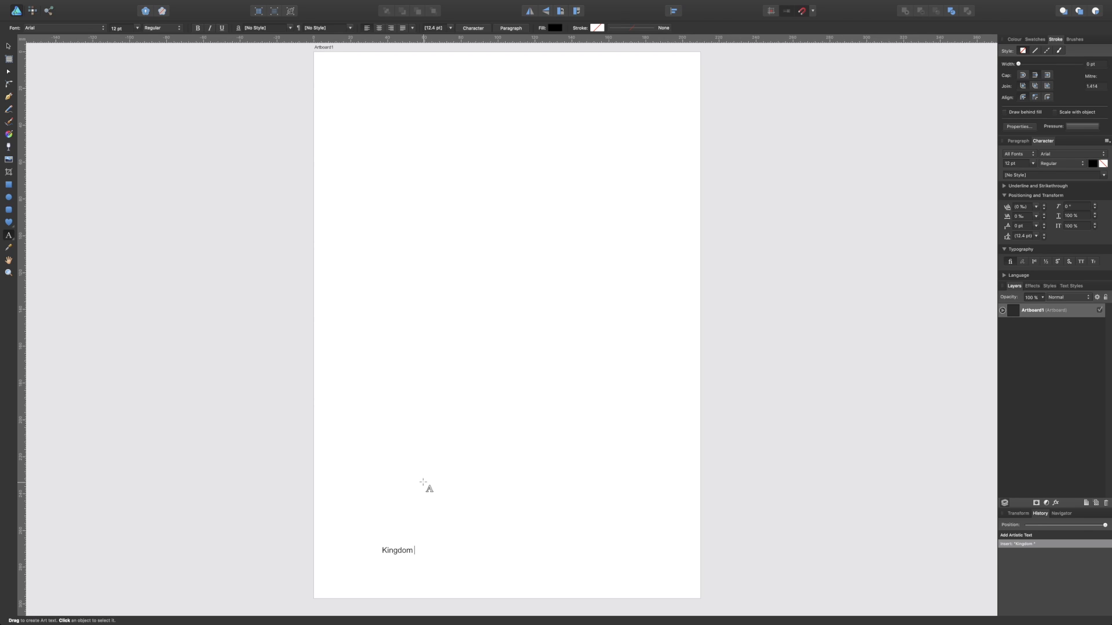
type(" Thinking")
key("Escape")
Move the "Kingdom Thinking" text near the top of the artboard, centred horizontally
left_click(9, 51)
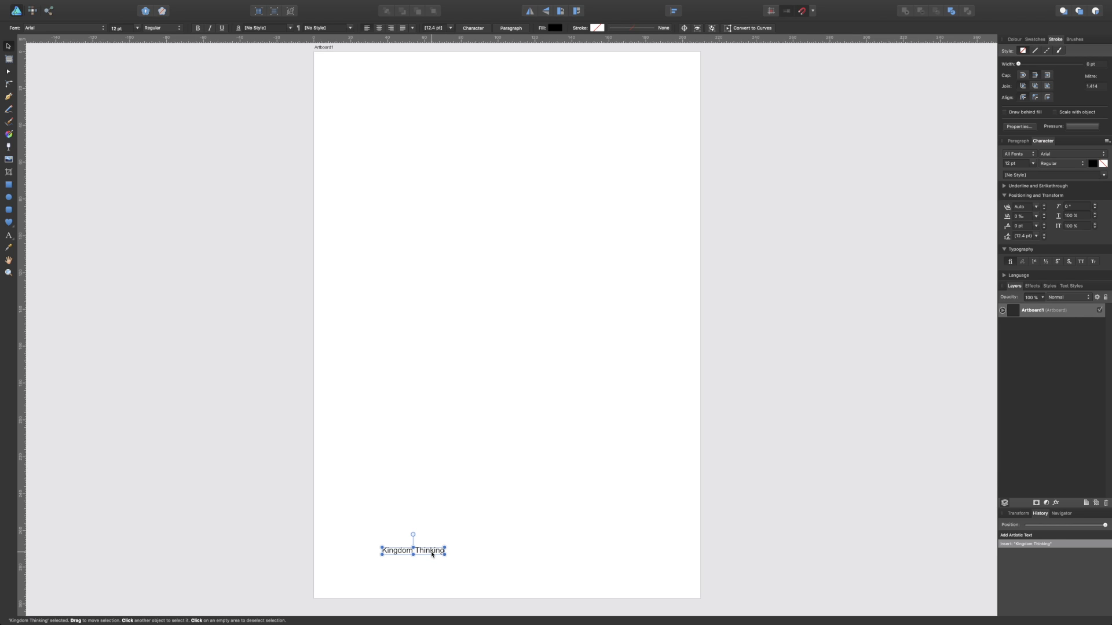
left_click_drag(432, 555, 494, 110)
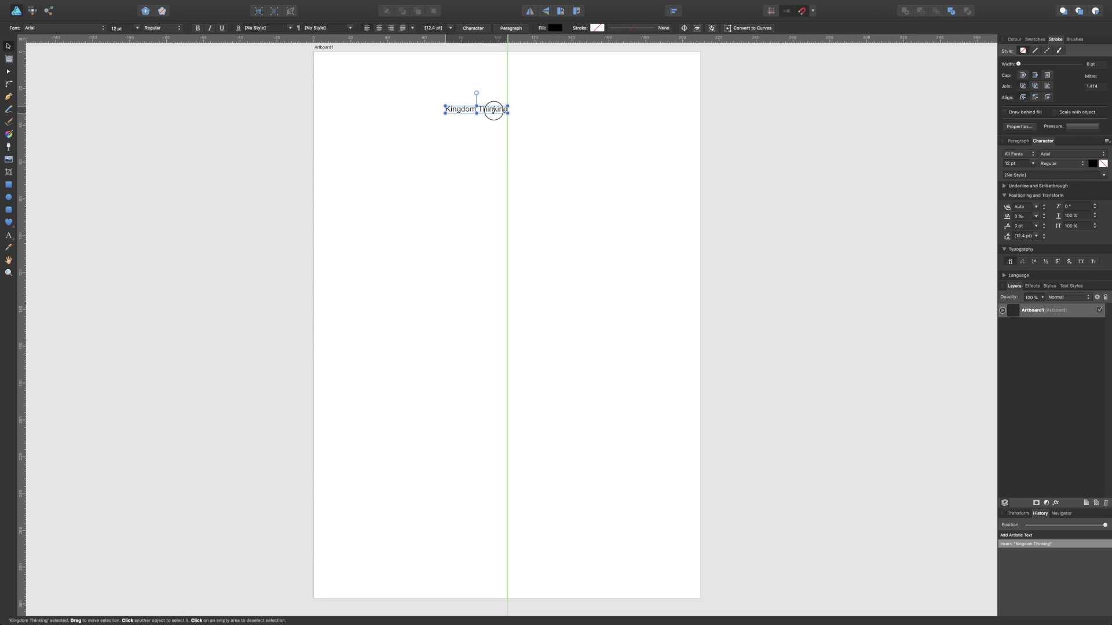
left_click_drag(493, 111, 493, 109)
left_click_drag(492, 109, 526, 113)
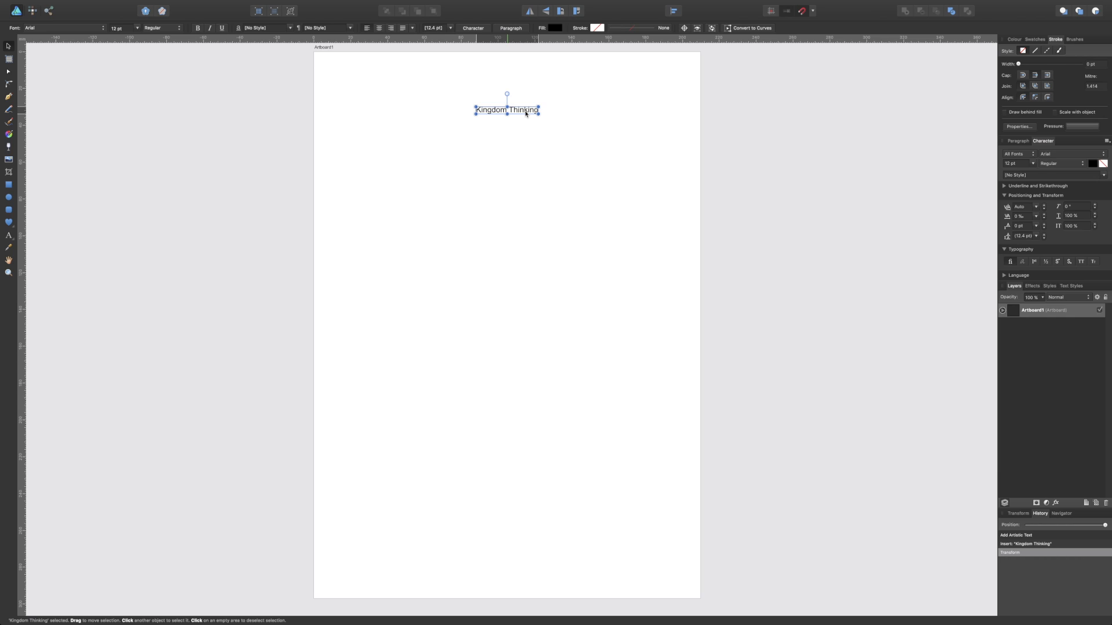
Enlarge the "Kingdom Thinking" text to about 41.6 pt and position it centred near the top of the artboard
left_click_drag(526, 113, 526, 97)
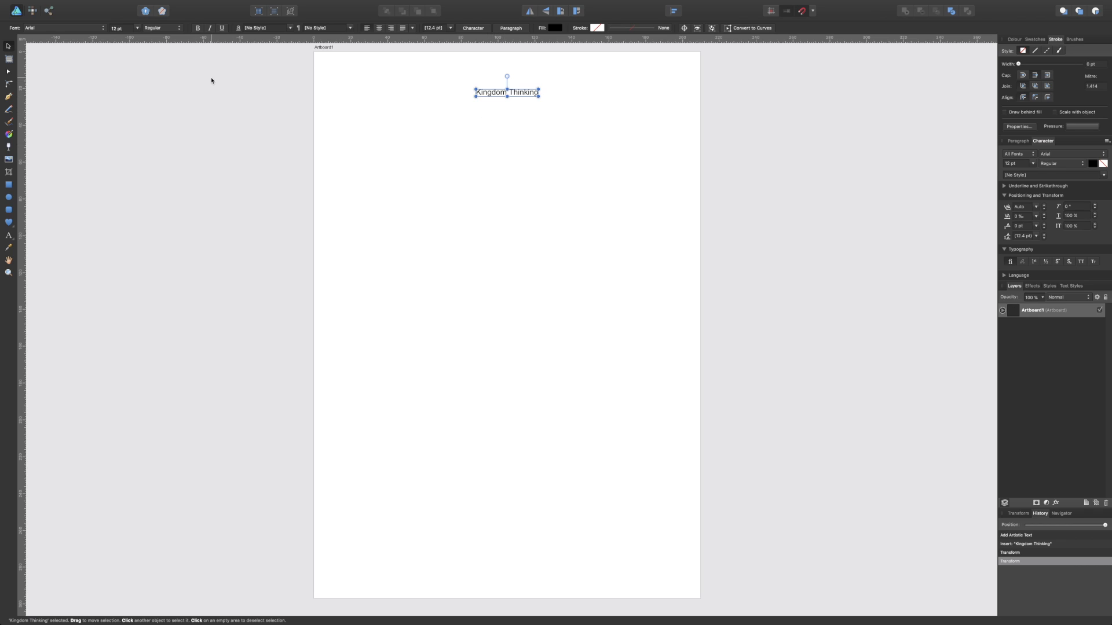
left_click(138, 28)
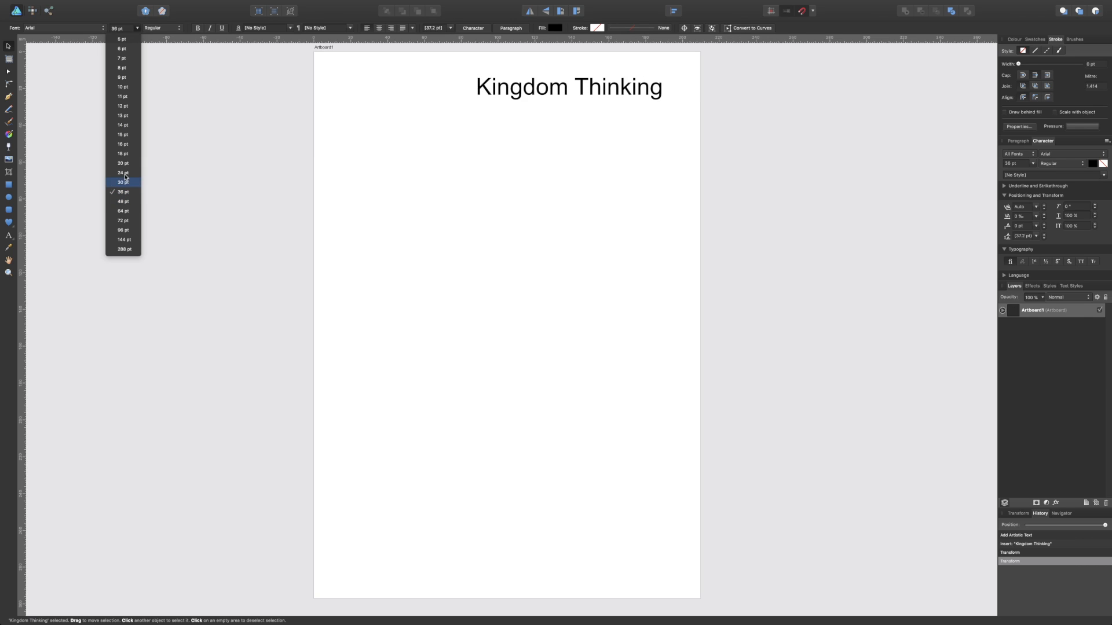
left_click(139, 29)
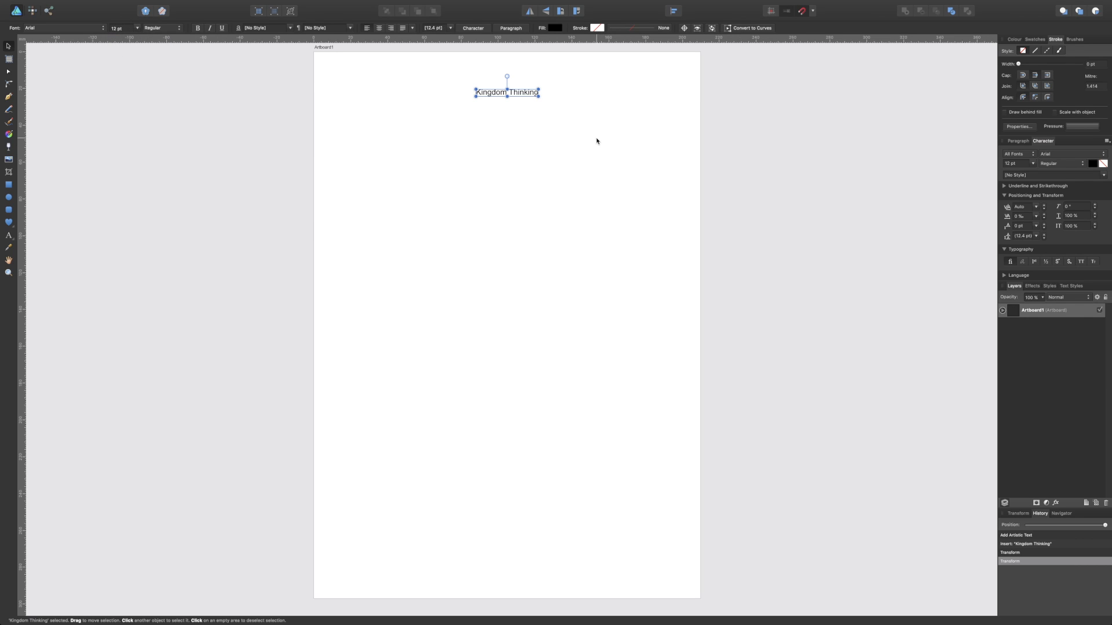
left_click_drag(537, 96, 597, 106)
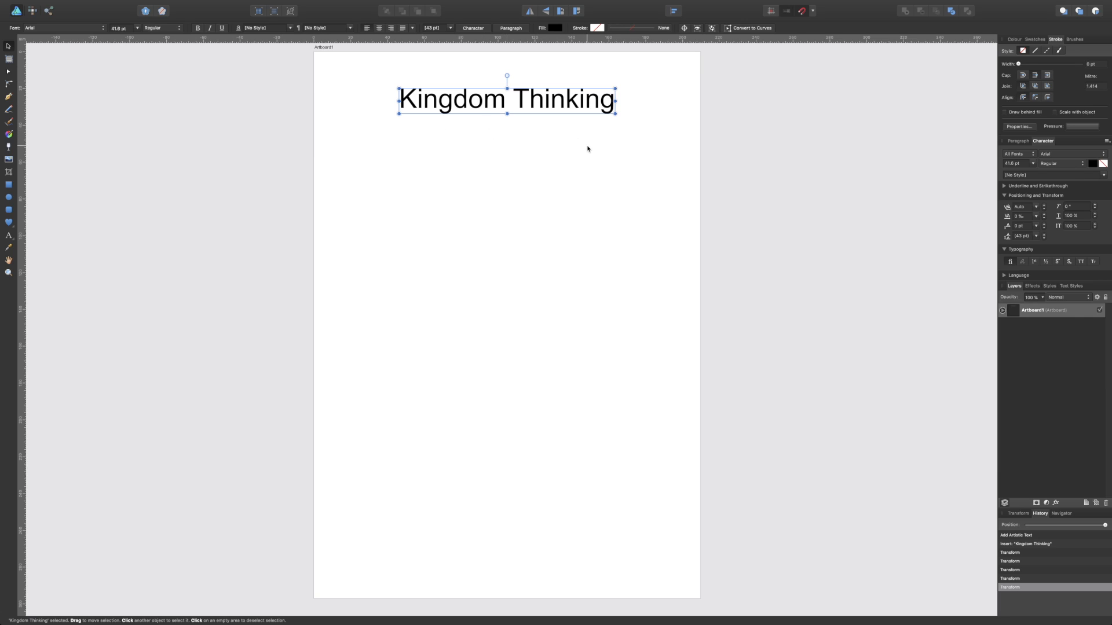
left_click(597, 104)
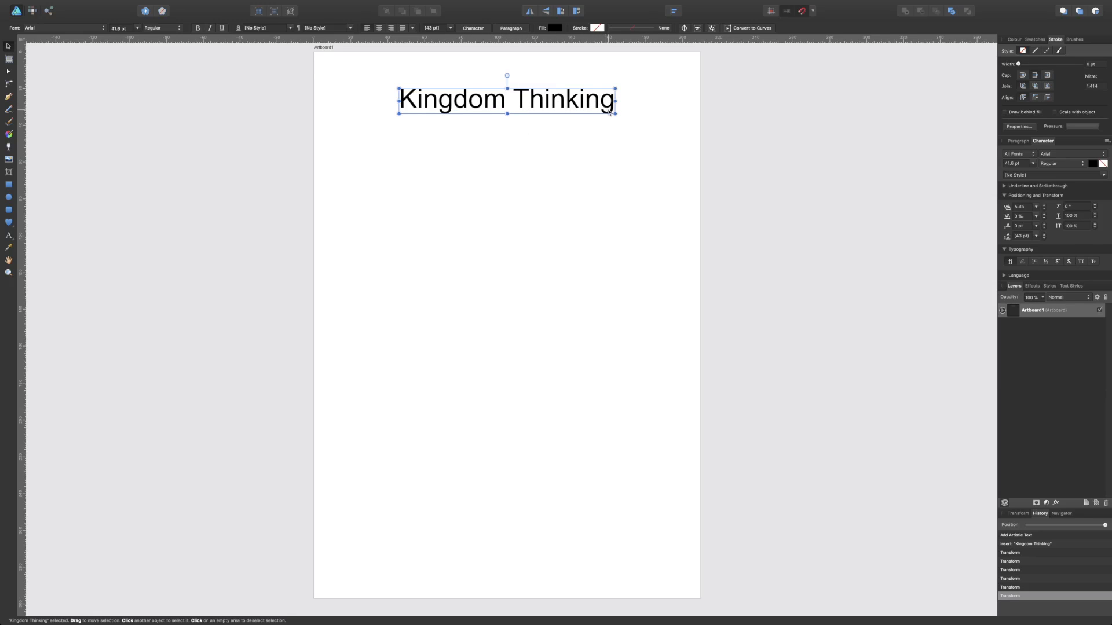
mouse_move(614, 111)
left_mouse_down()
mouse_move(688, 117)
mouse_move(608, 103)
left_mouse_up()
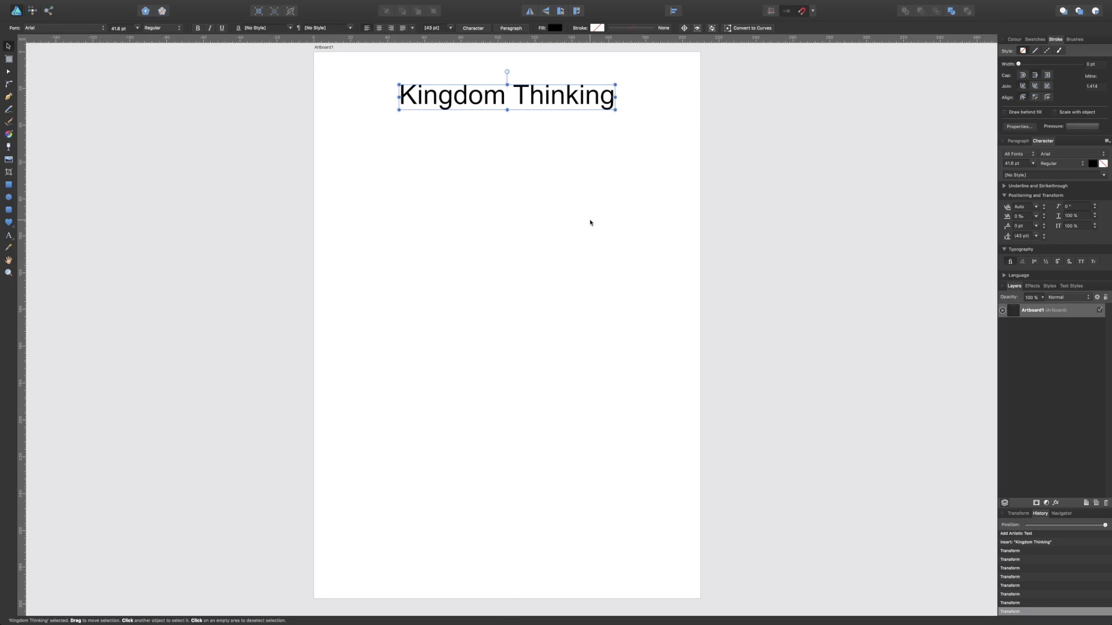
left_click_drag(569, 99, 570, 107)
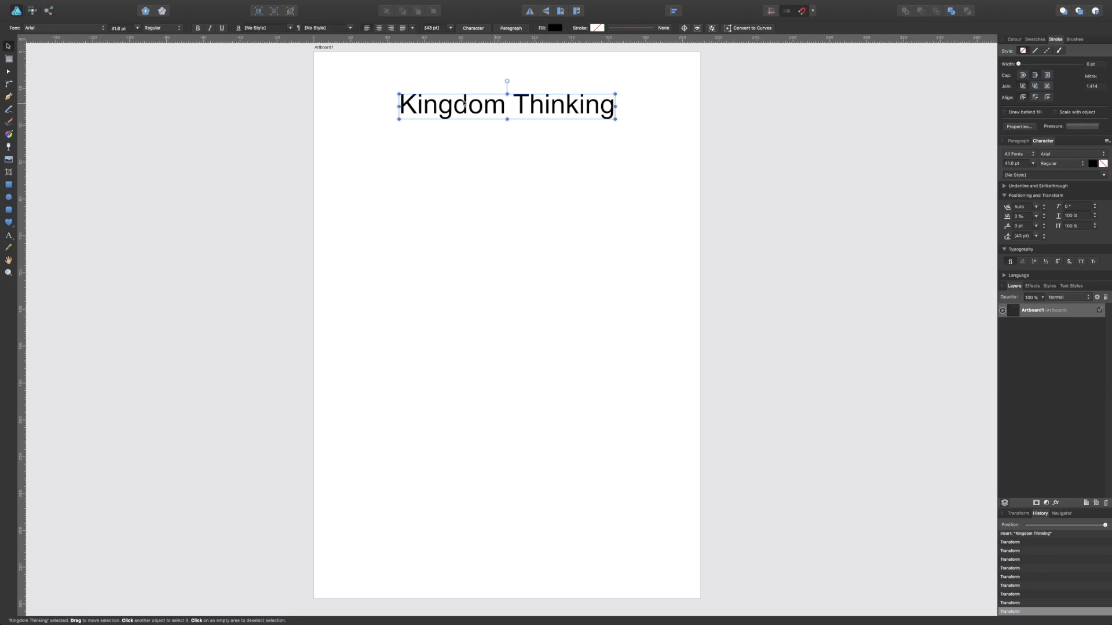
Set the title's font to Tsukushi A Round Gothic and shift the title slightly to re-centre it on the page
left_click(86, 28)
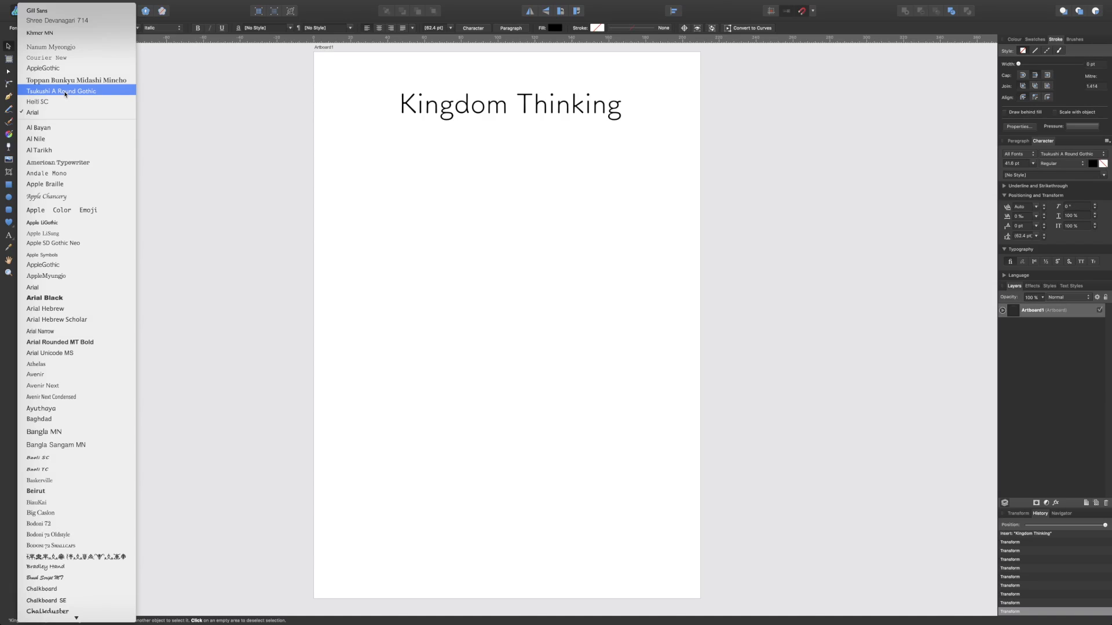
left_click(64, 91)
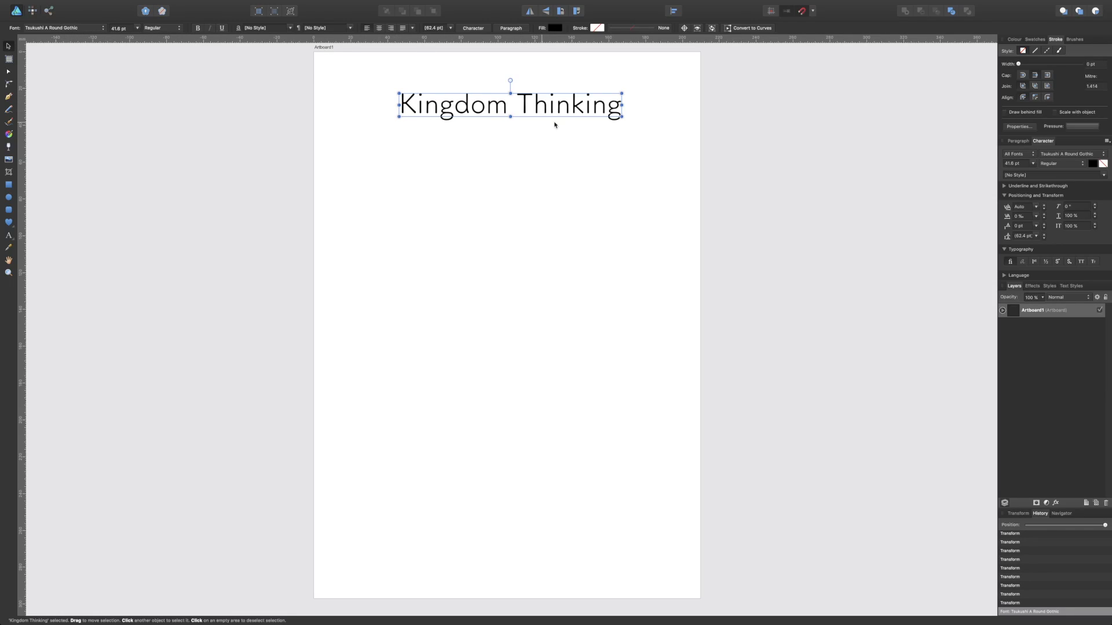
left_click_drag(606, 113, 602, 112)
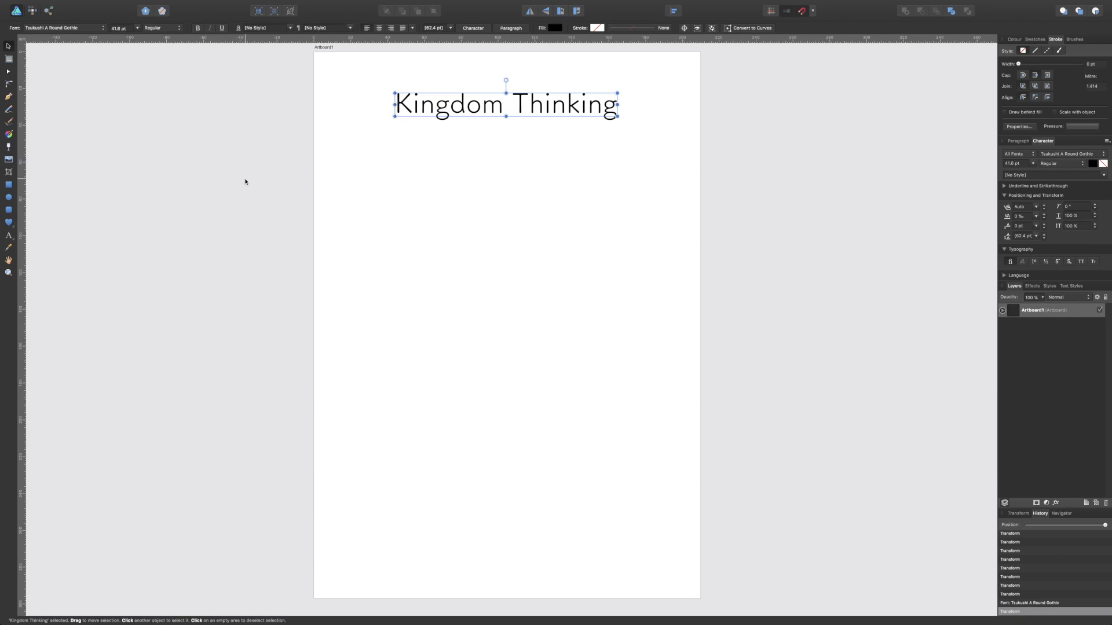
Check the date in the source document and add artistic text reading "28 May 2017" around the middle of the artboard
key("ctrl+Left")
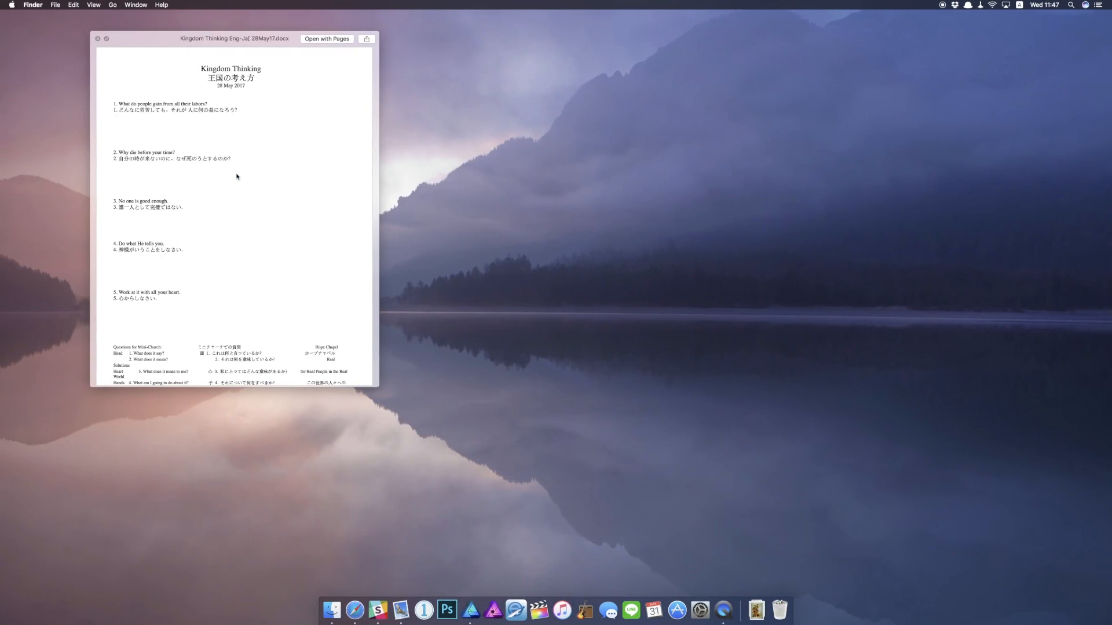
left_click_drag(221, 41, 369, 46)
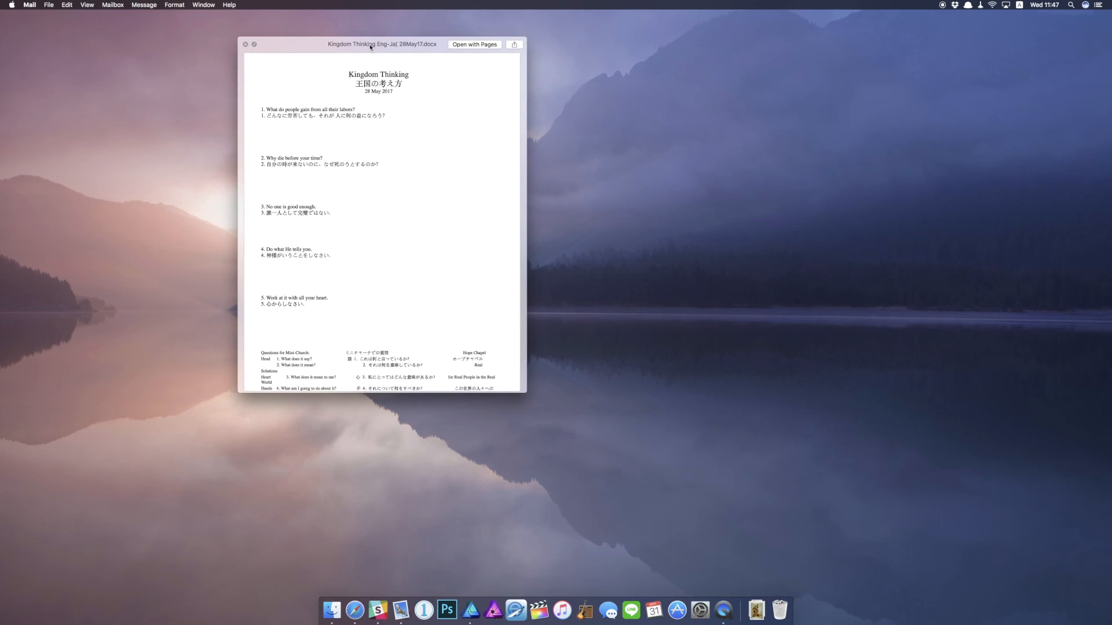
key("ctrl+Right")
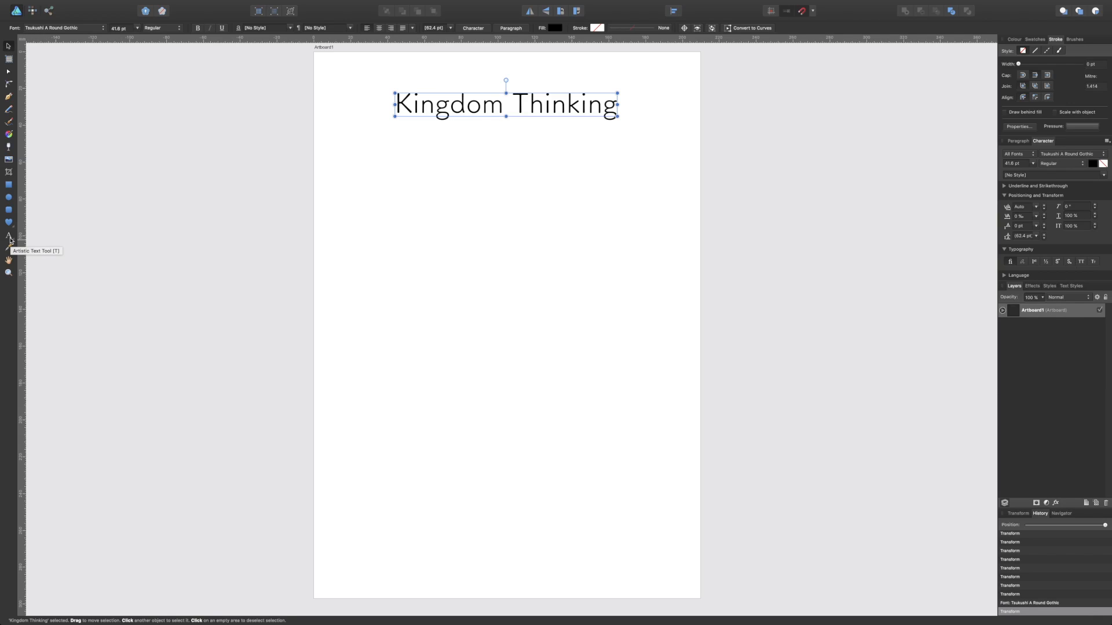
mouse_move(9, 239)
left_mouse_down()
mouse_move(49, 250)
mouse_move(44, 237)
mouse_move(8, 238)
left_mouse_up()
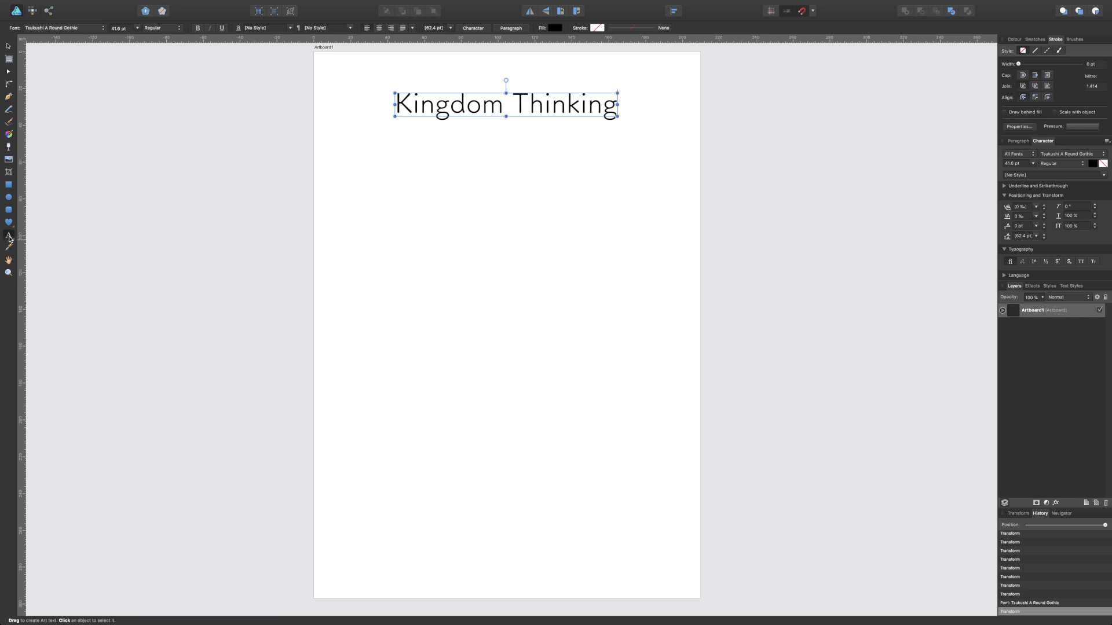
key("Escape")
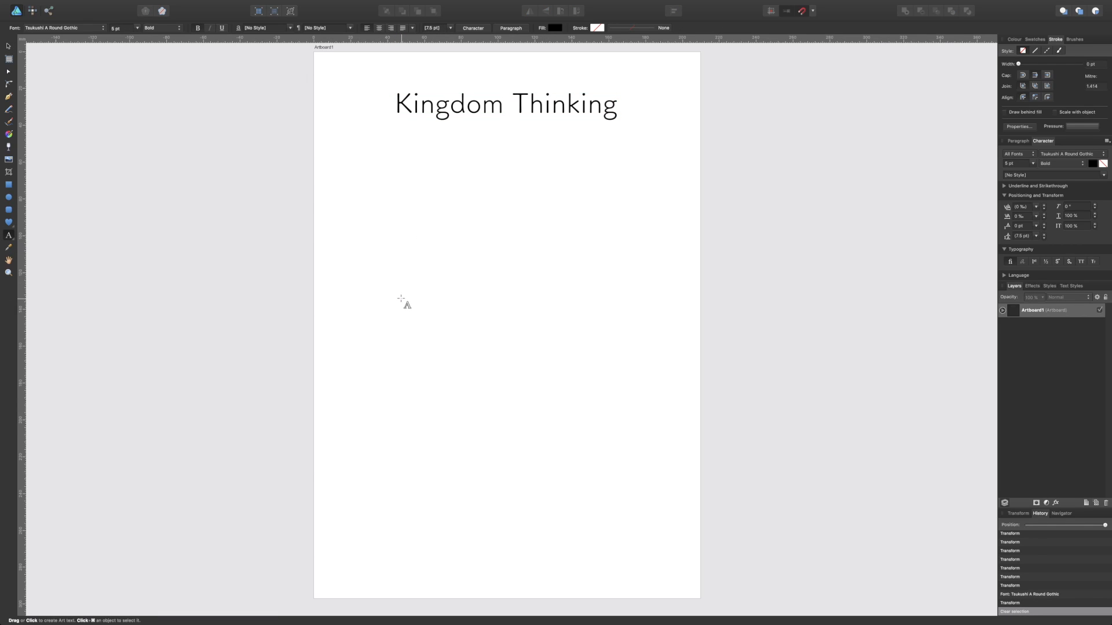
left_click(400, 298)
type("28 May 2017")
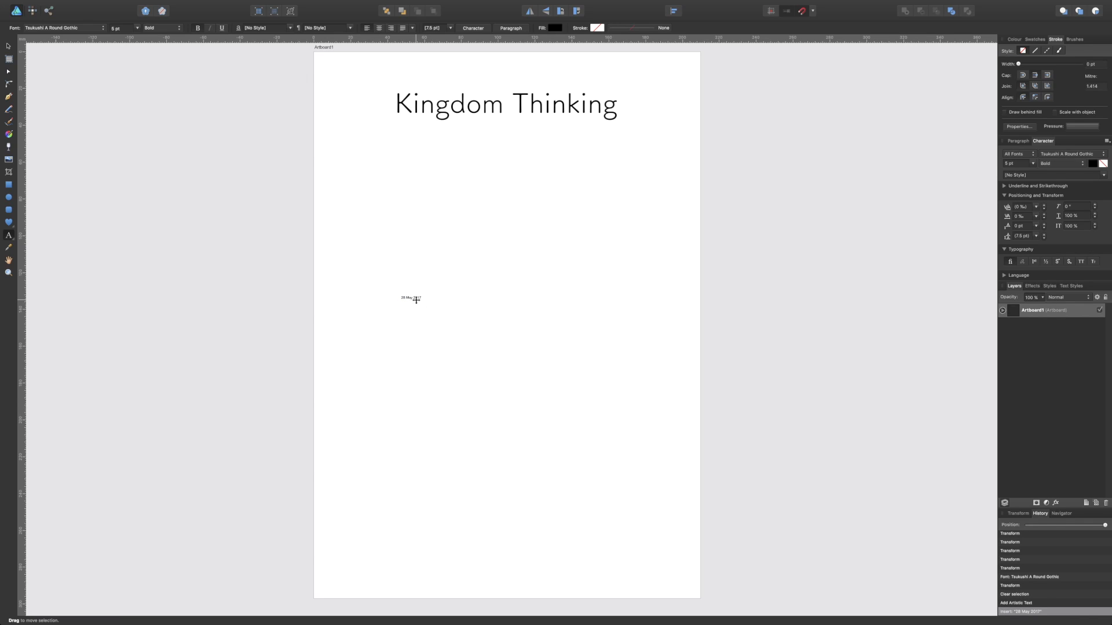
key("ctrl+Left")
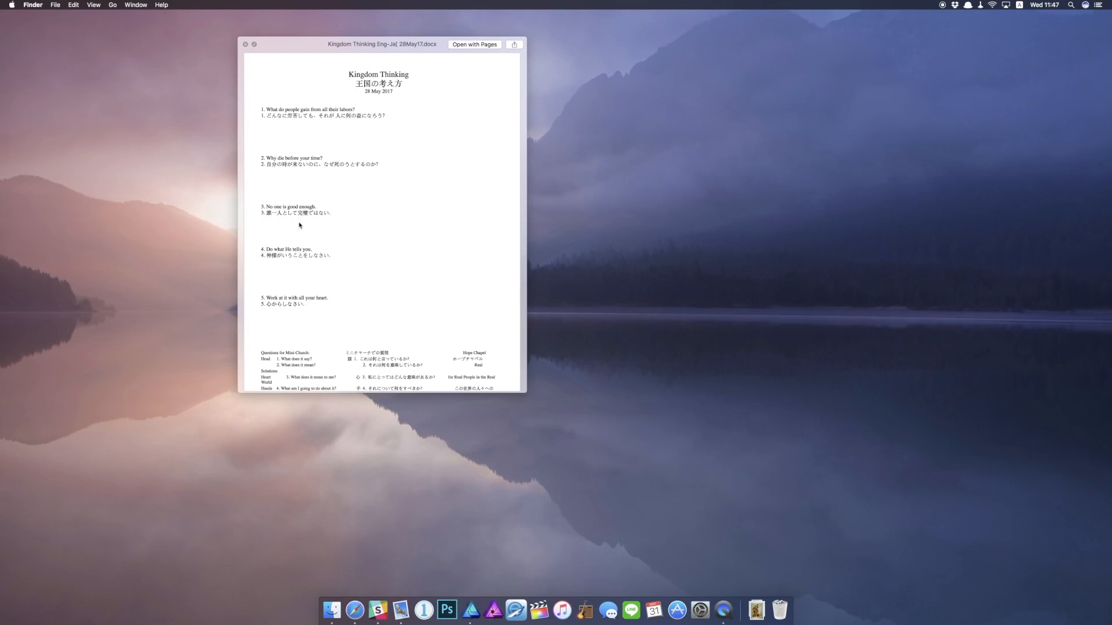
key("ctrl+Right")
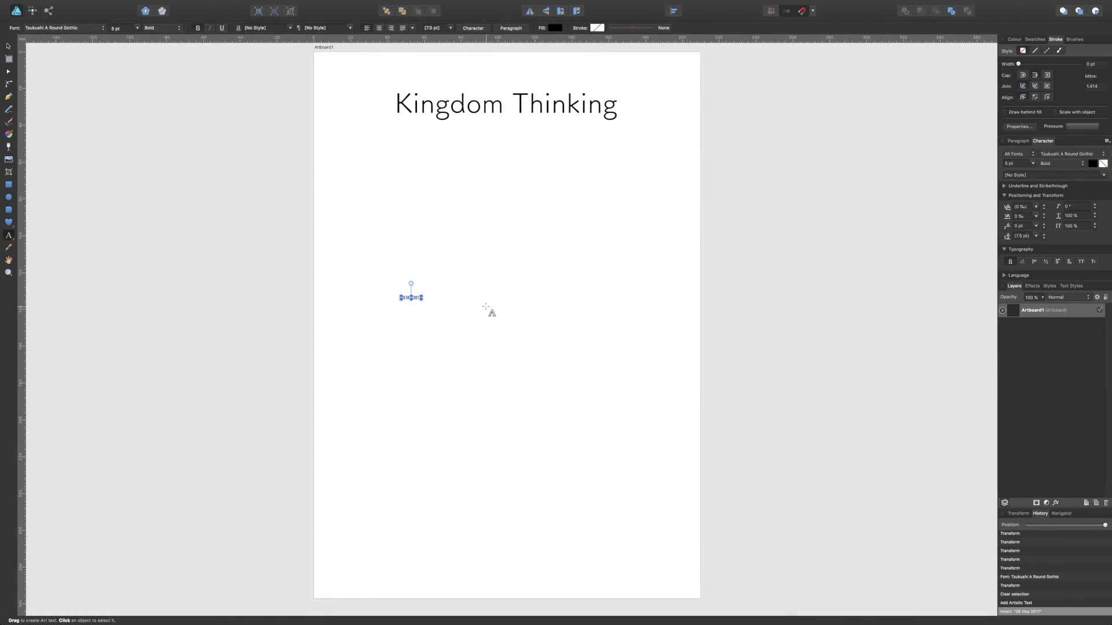
Move the "28 May 2017" text centred beneath the title and scale it proportionally to about 13 pt
left_click(9, 46)
left_click_drag(416, 297, 517, 138)
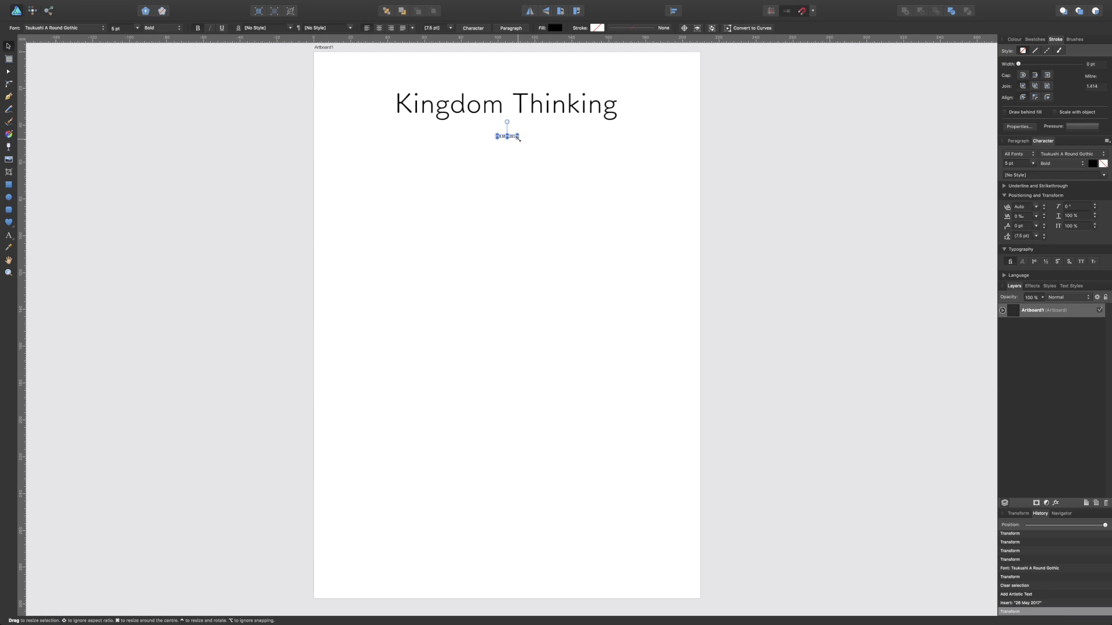
left_click_drag(517, 137, 555, 142)
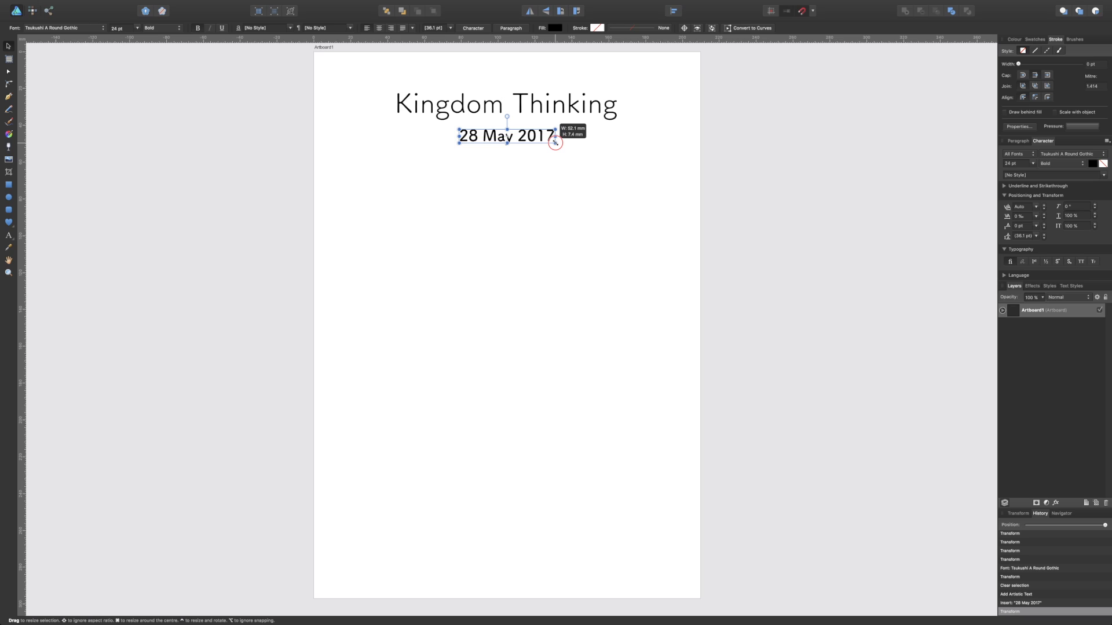
mouse_move(555, 142)
left_mouse_down()
mouse_move(538, 140)
mouse_move(549, 142)
left_mouse_up()
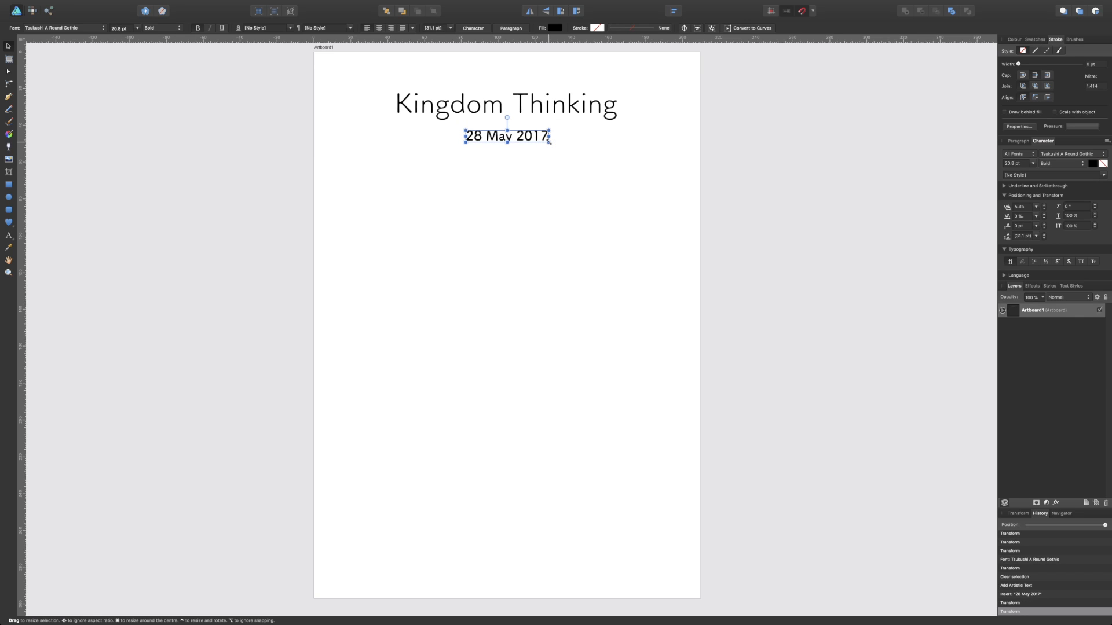
left_click_drag(549, 141, 527, 136)
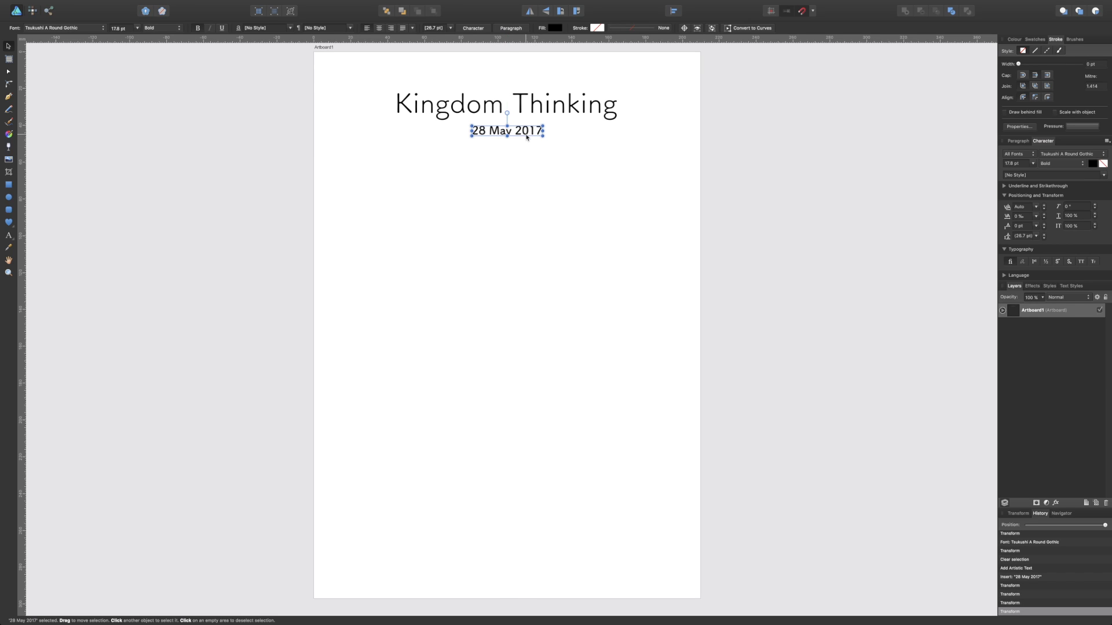
left_click_drag(543, 136, 534, 134)
left_click(537, 154)
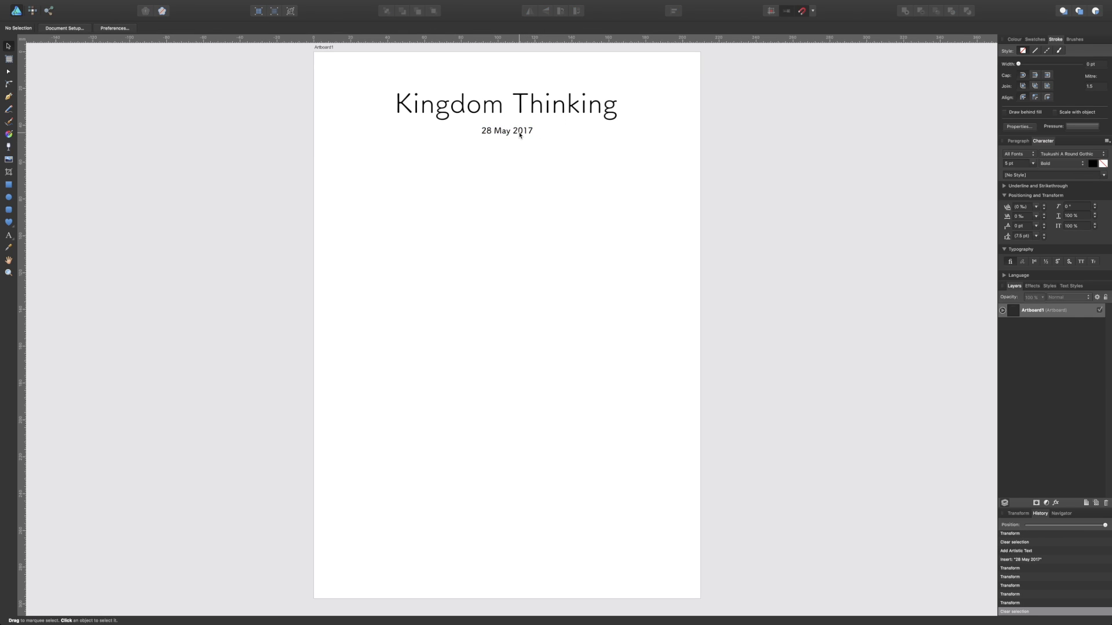
Try stretching the date text out of proportion, and undo the distortion
left_click(519, 135)
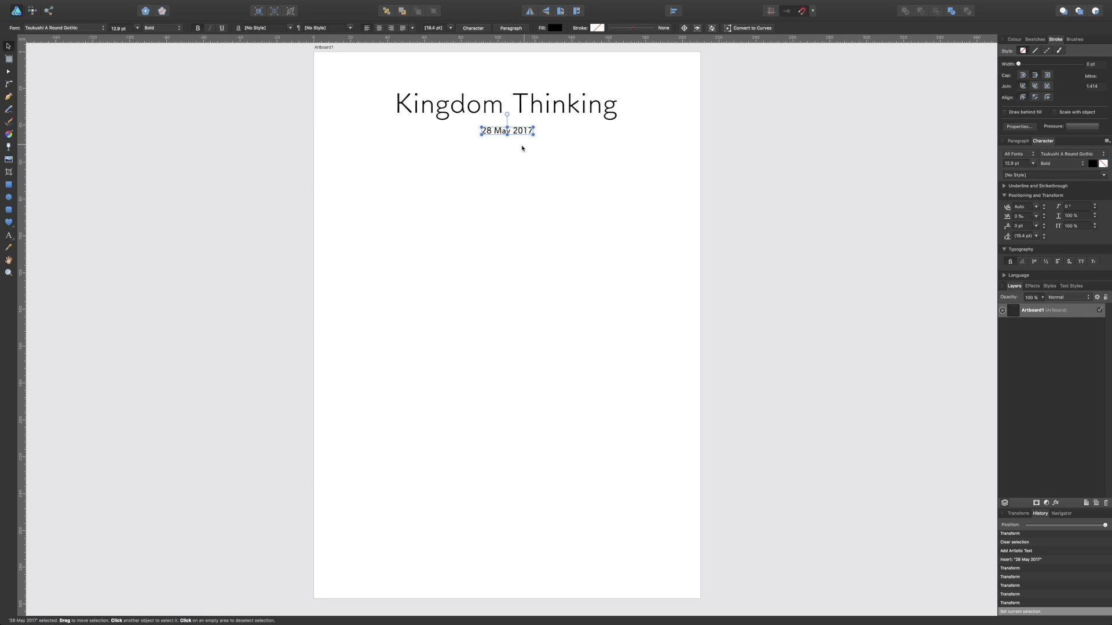
left_click_drag(507, 134, 411, 134)
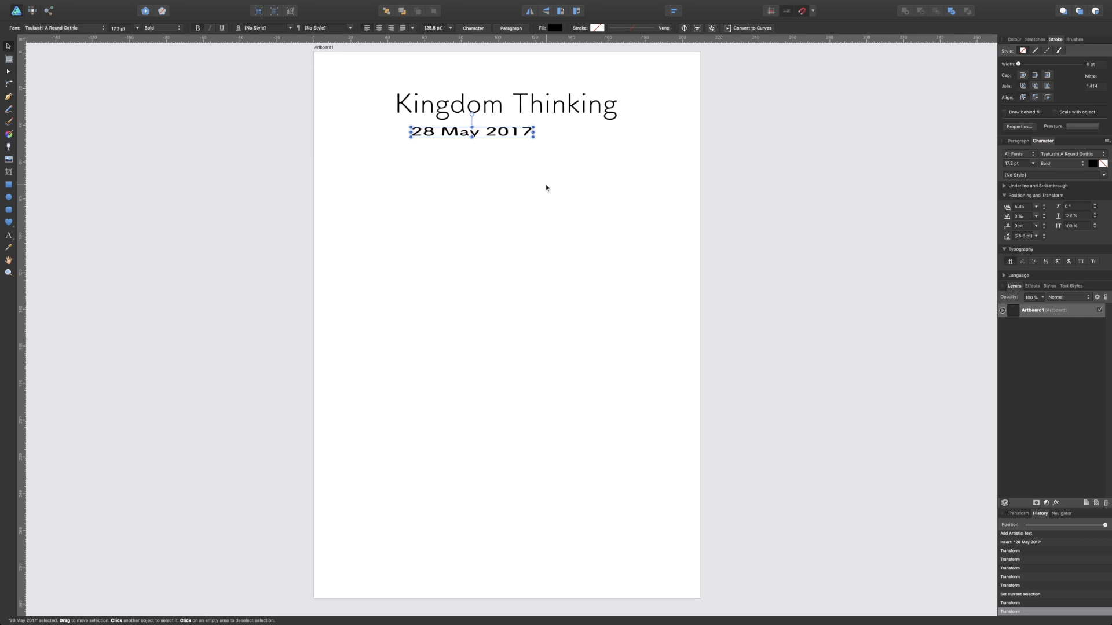
key("super+z")
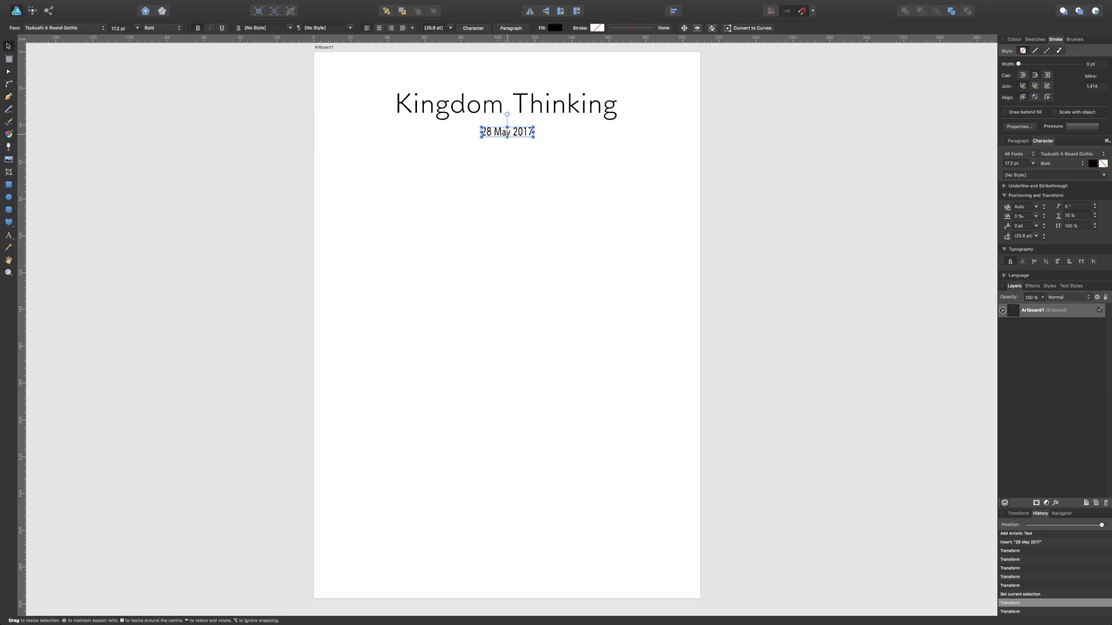
key("super+z")
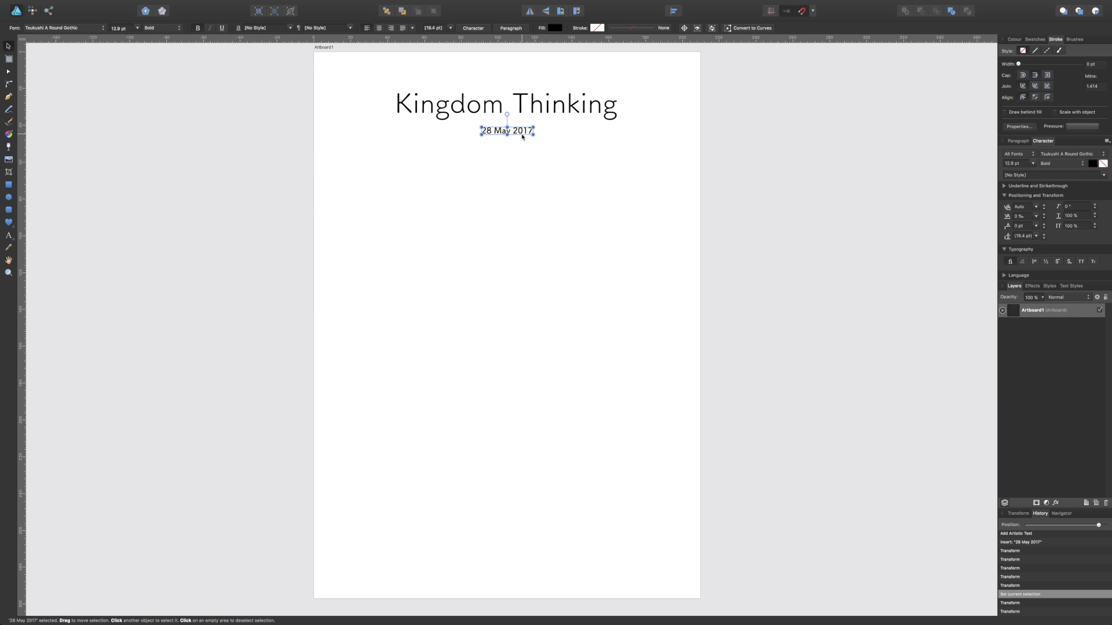
Move the date text slightly up, closer to the title, and deselect it
left_click_drag(522, 136, 521, 132)
left_click(539, 167)
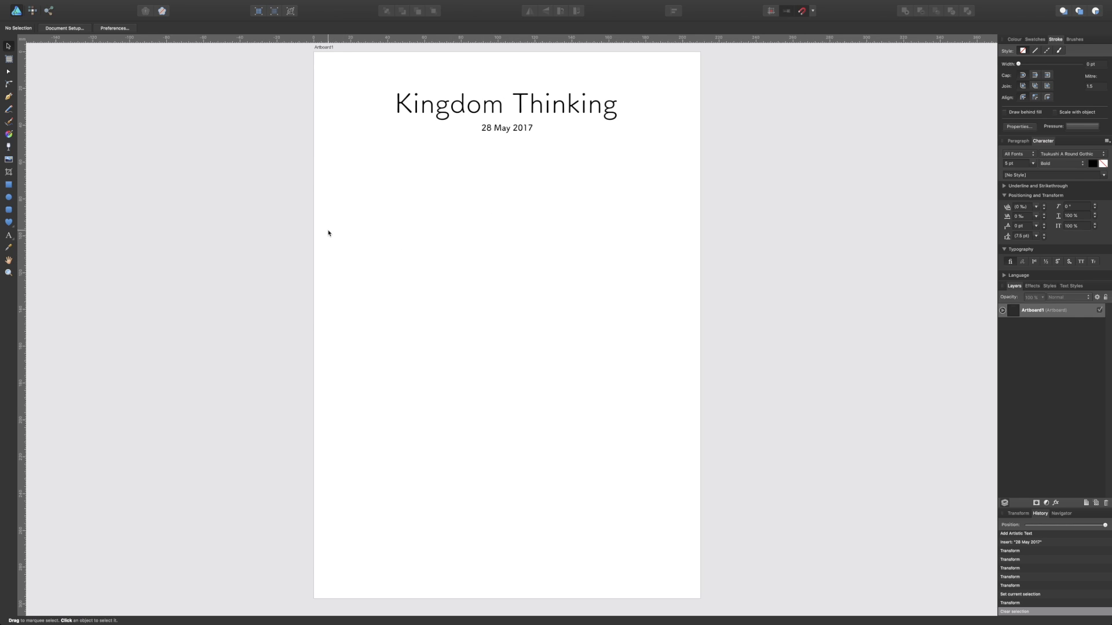
Check the first question in the source document and add artistic text reading "What do people gain from all their labors?" near the page's middle
scroll(328, 231, "left", 1)
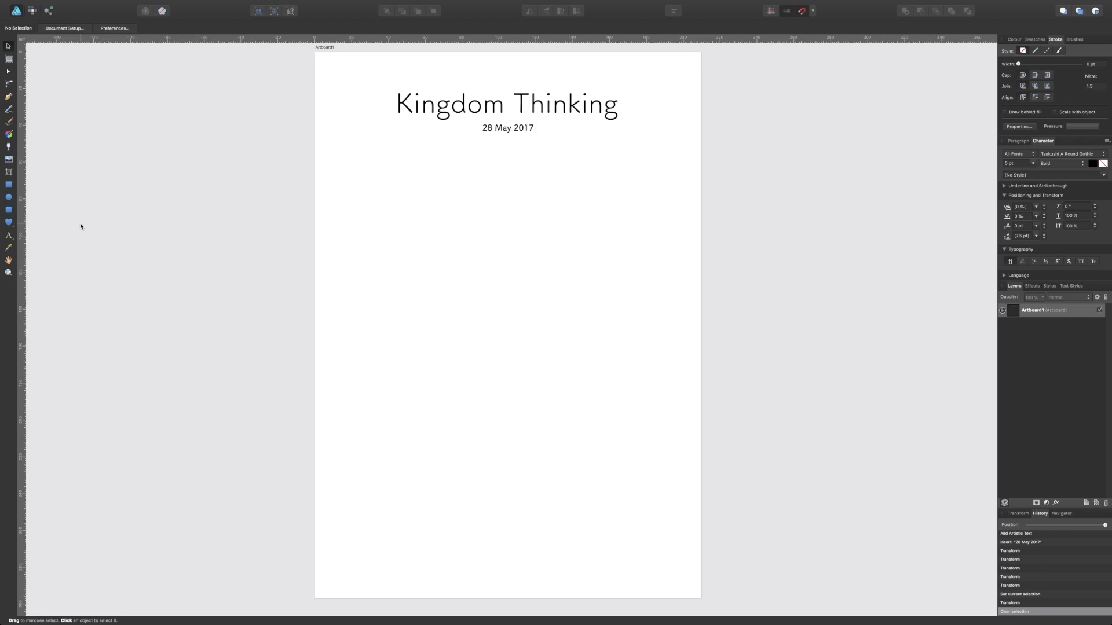
key("ctrl+Left")
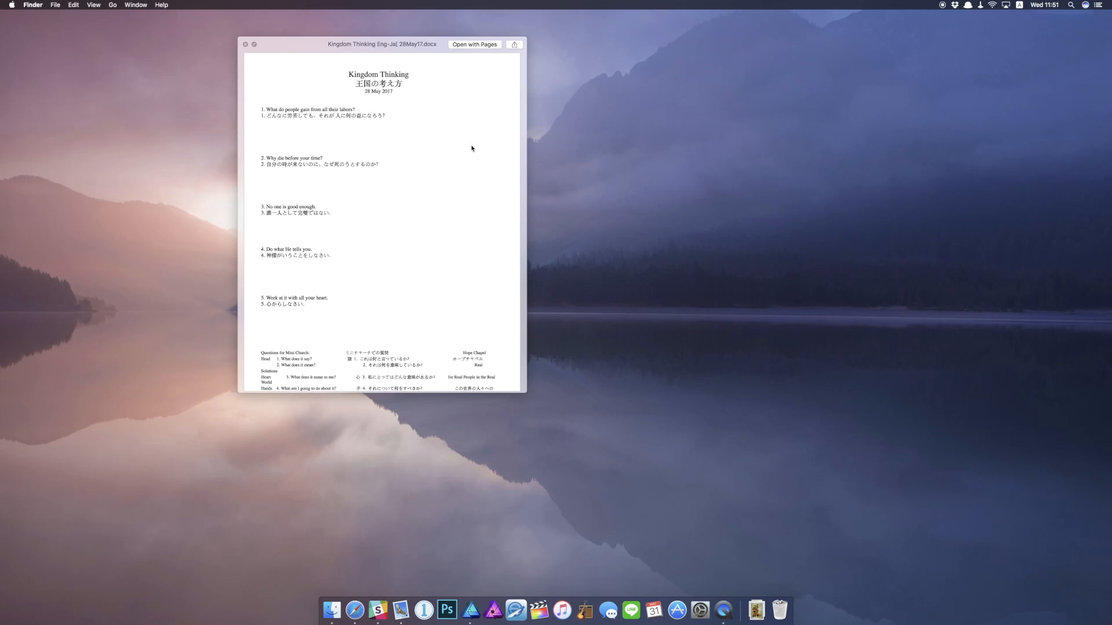
key("ctrl+Right")
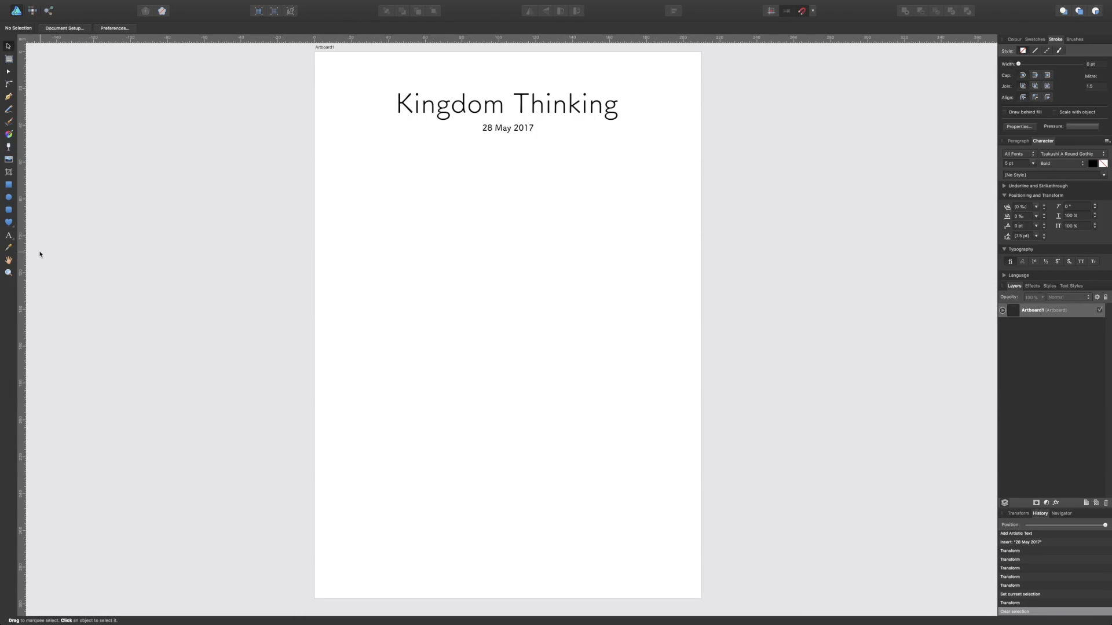
left_click(10, 237)
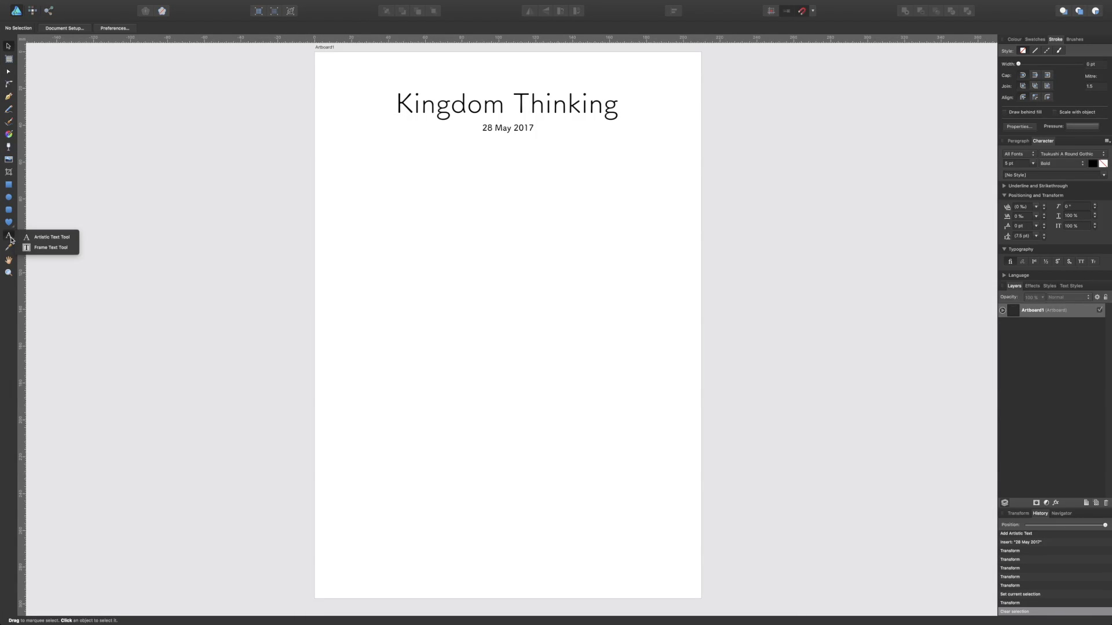
left_click(10, 239)
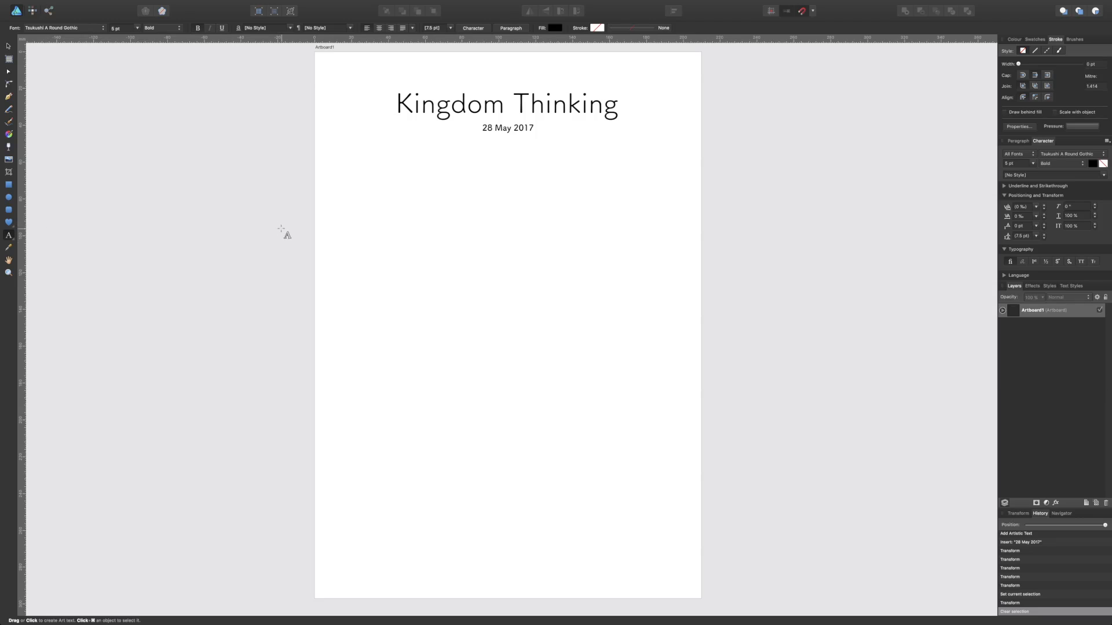
left_click(451, 255)
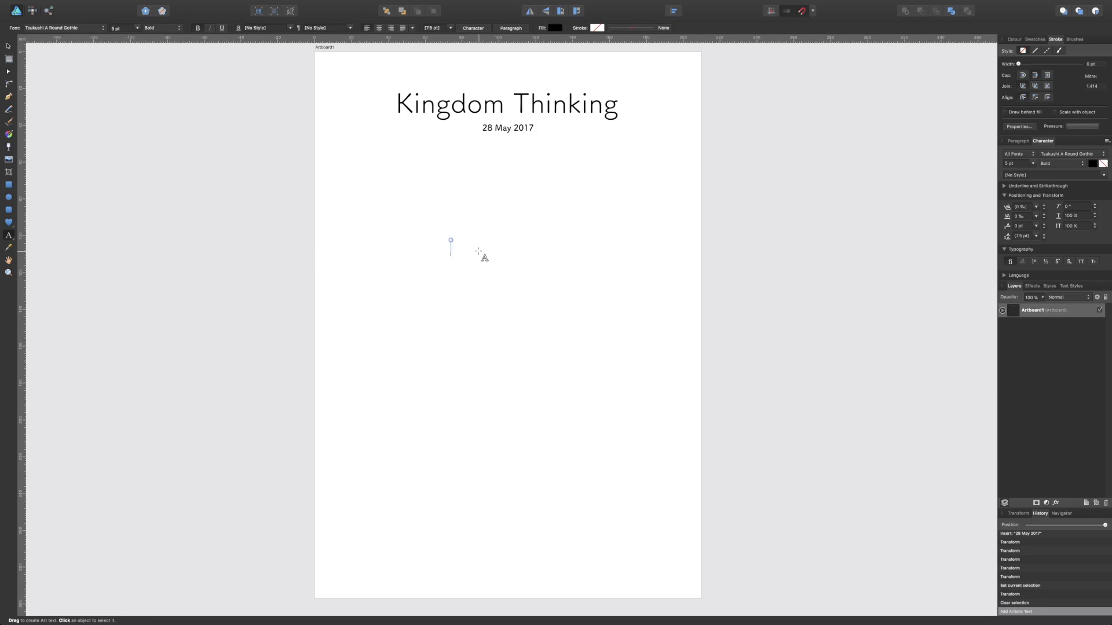
type("What do pe")
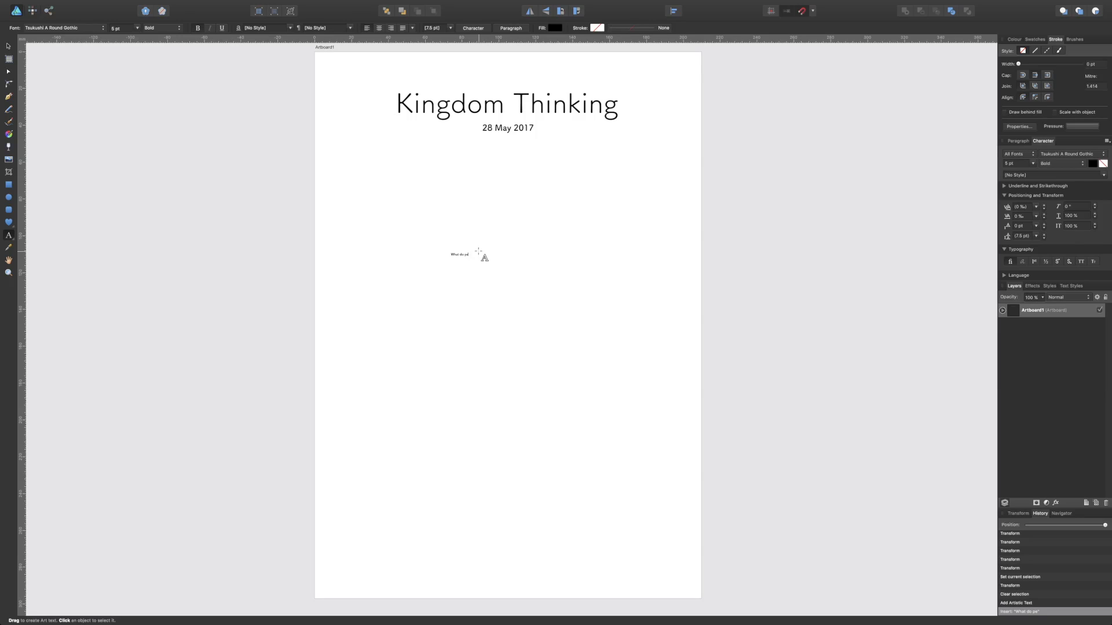
type("ople gain from all their labors")
type("?")
key("Escape")
Enlarge the first question's text to 12 pt and move it up, closer beneath the date
left_click(9, 46)
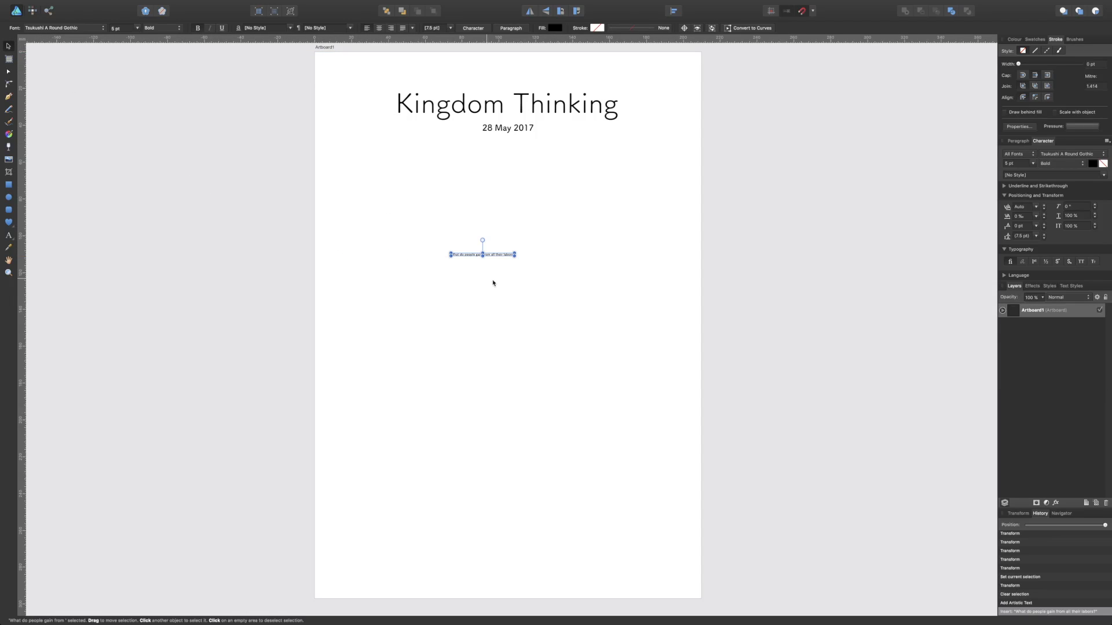
left_click_drag(514, 256, 563, 258)
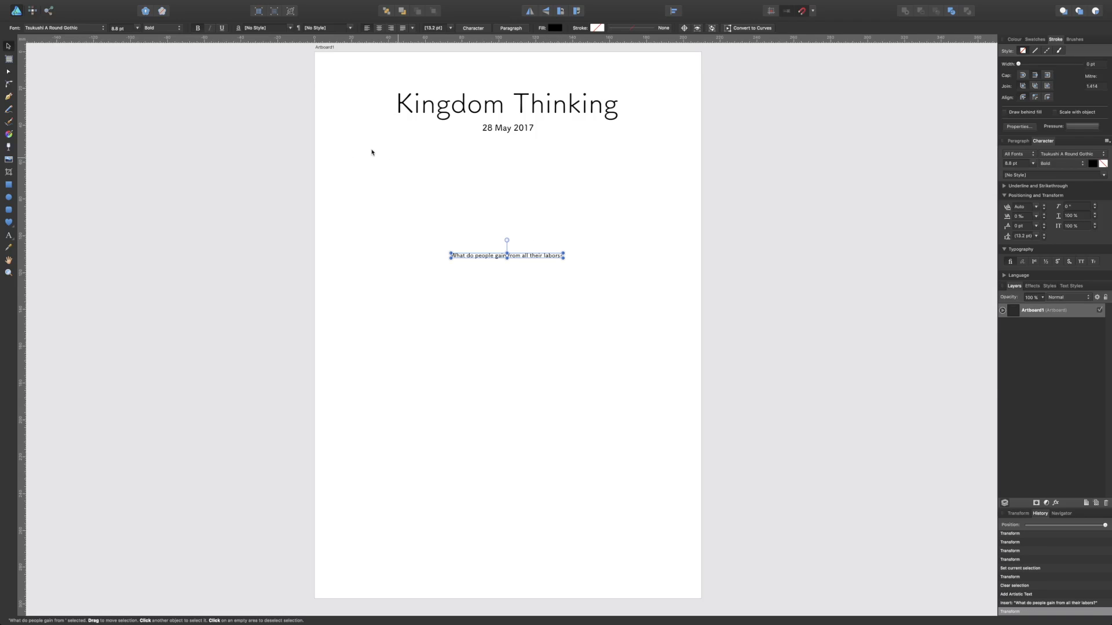
left_click(137, 28)
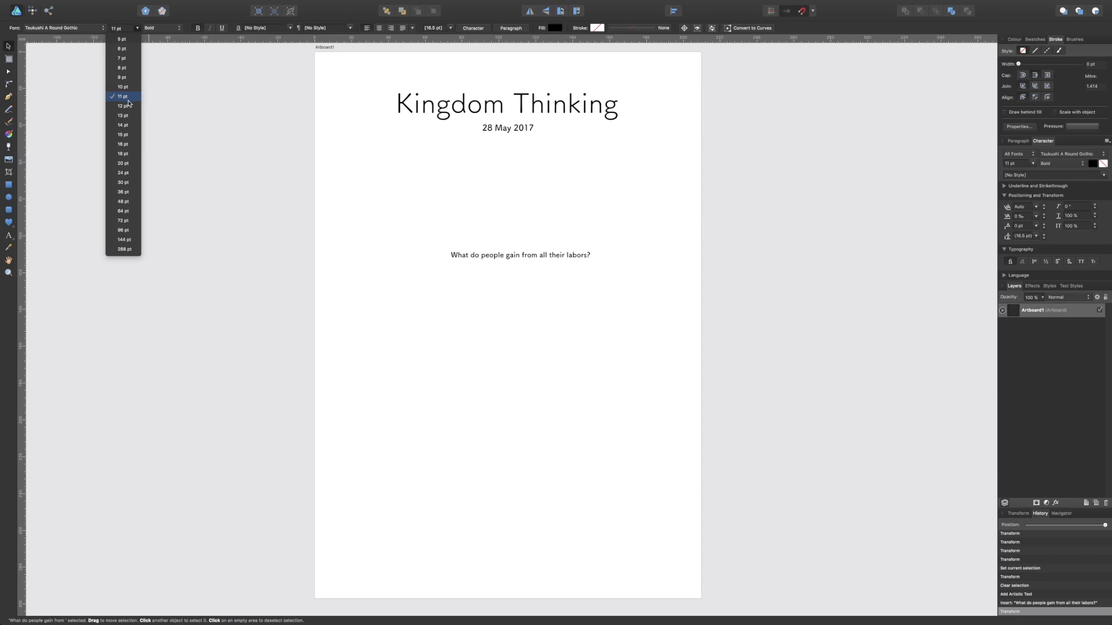
left_click(128, 106)
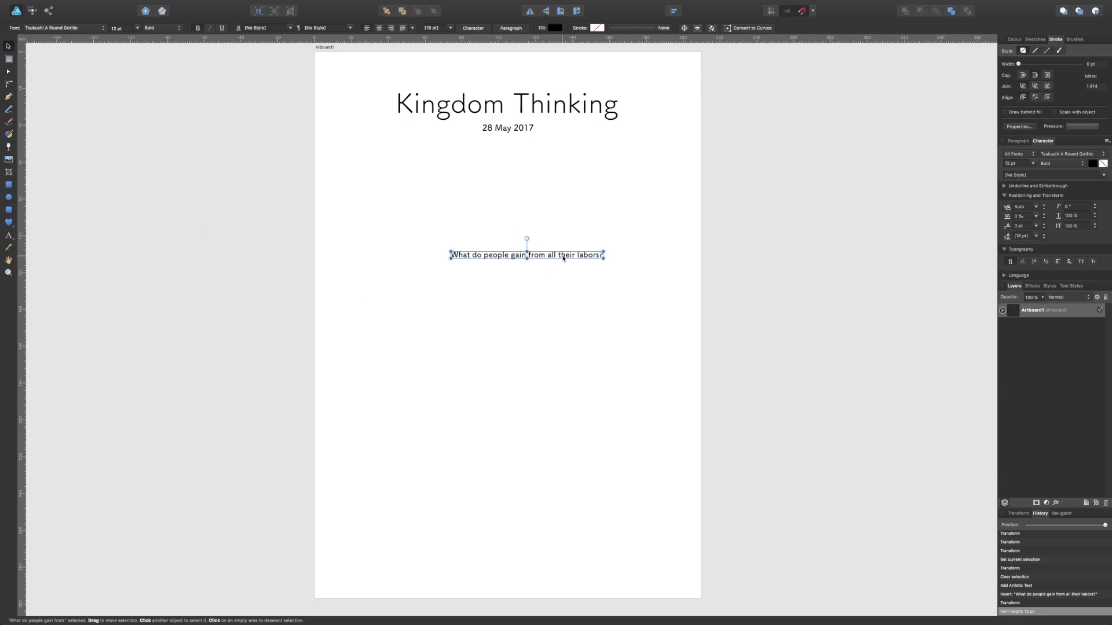
left_click_drag(563, 258, 534, 207)
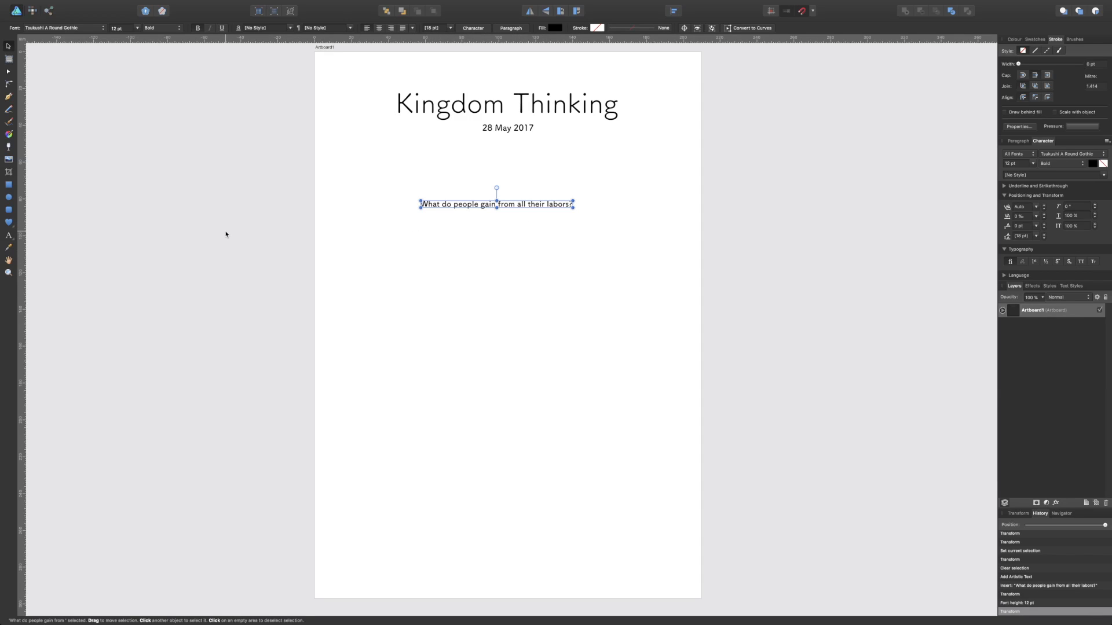
Check the second point in the source document and add artistic text reading "Why die before your time?" below the first question
key("ctrl+Left")
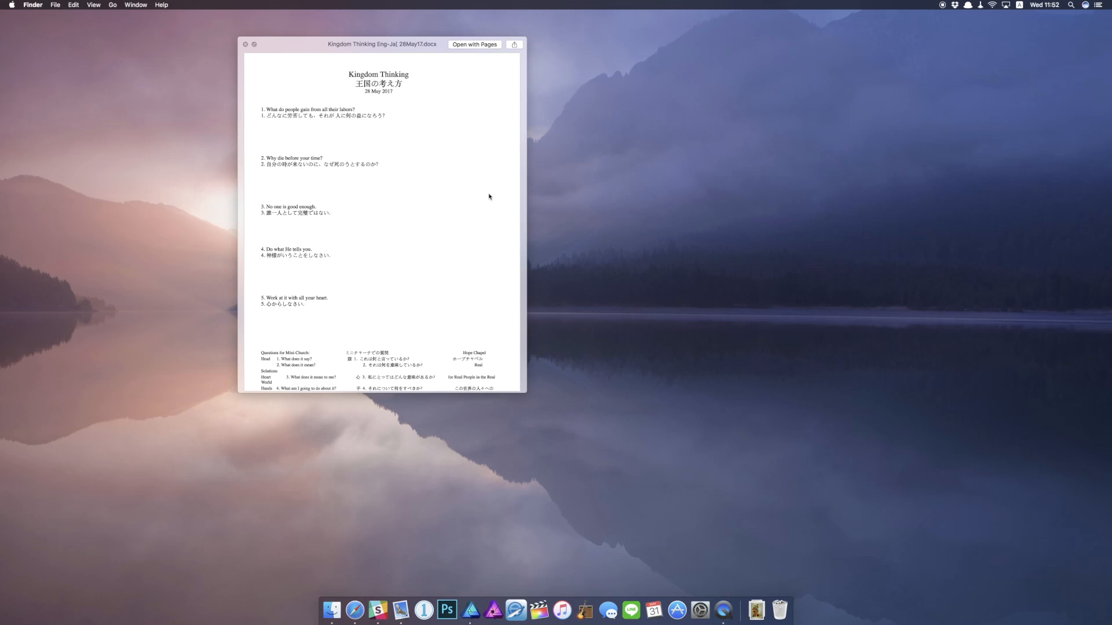
key("ctrl+Right")
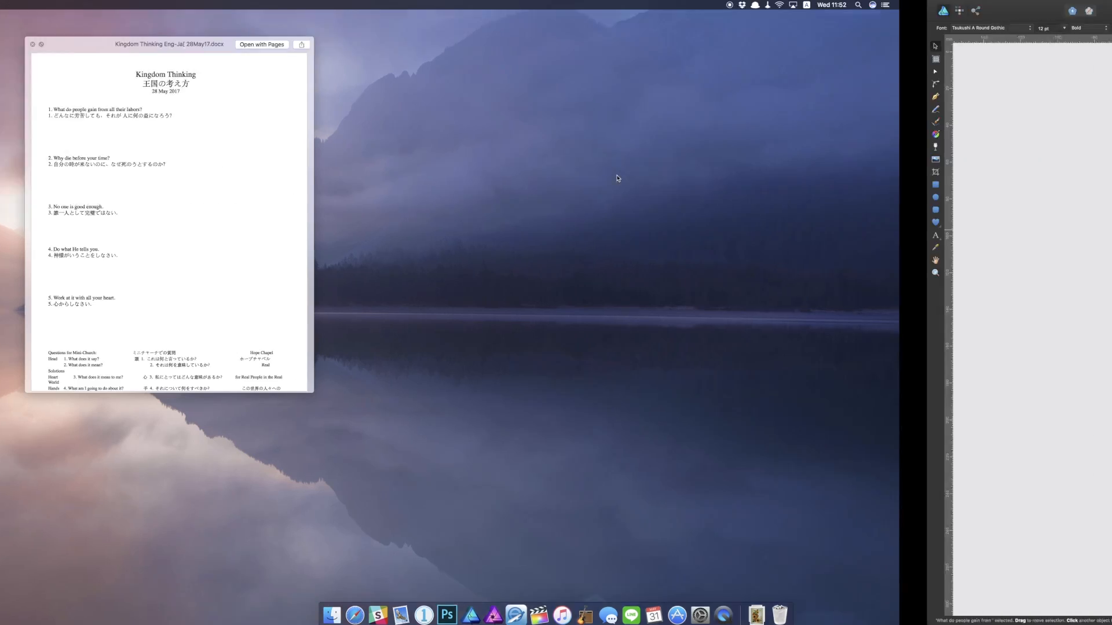
left_click(8, 235)
key("Escape")
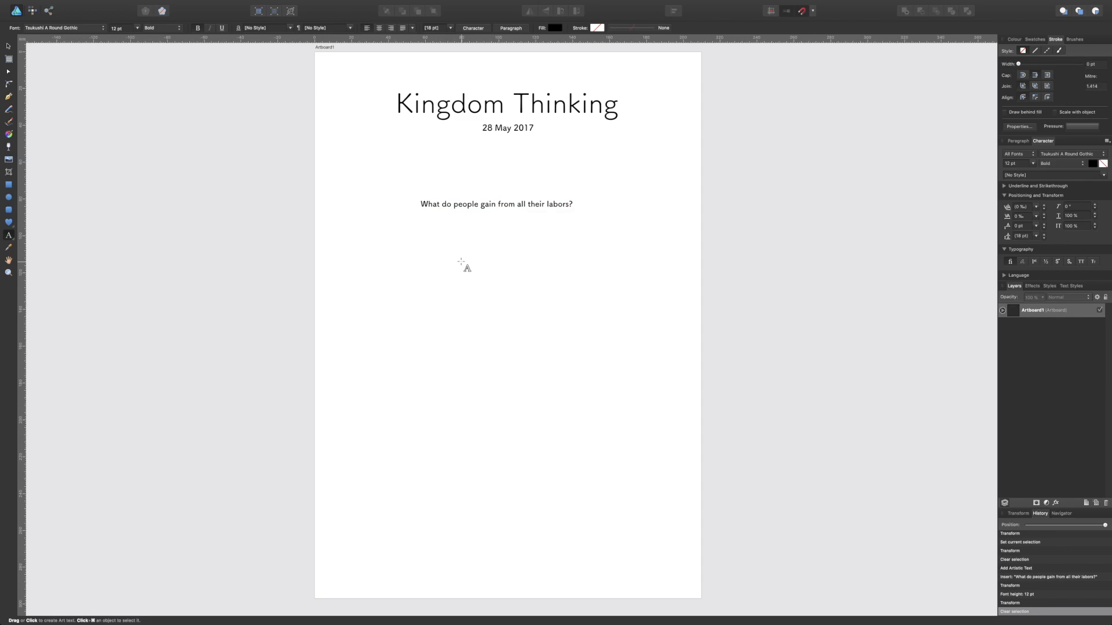
left_click(461, 262)
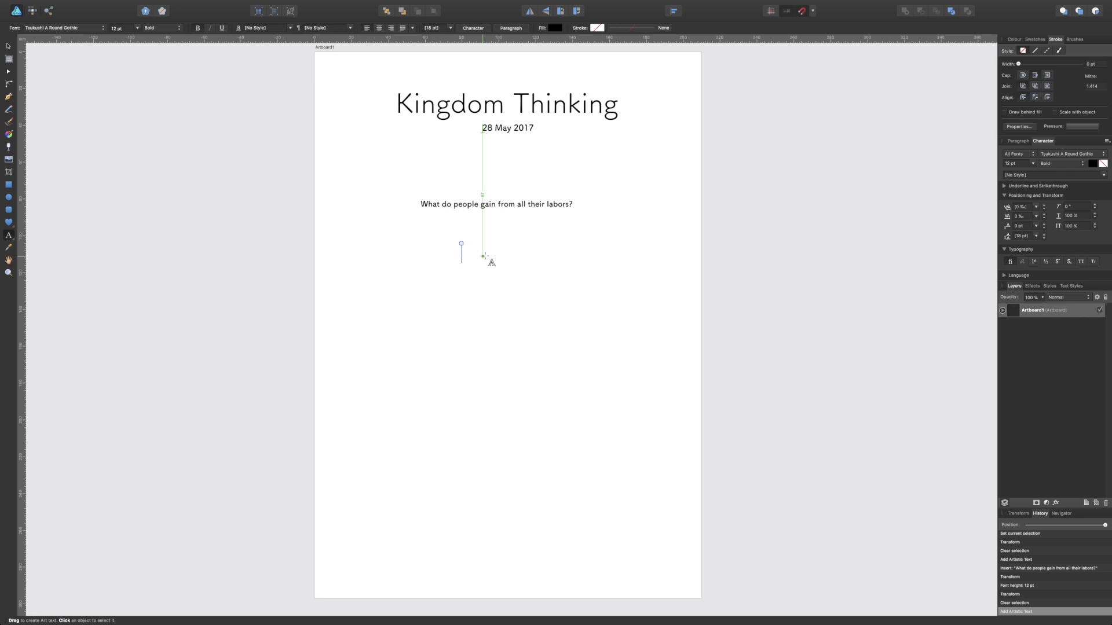
type("Why ")
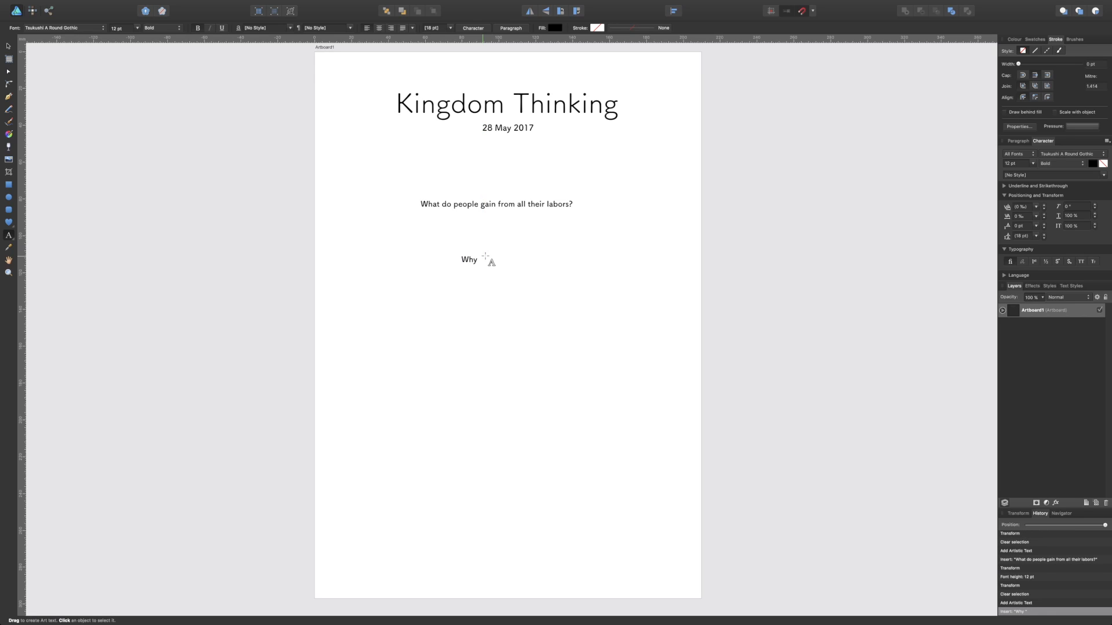
type("die before your times")
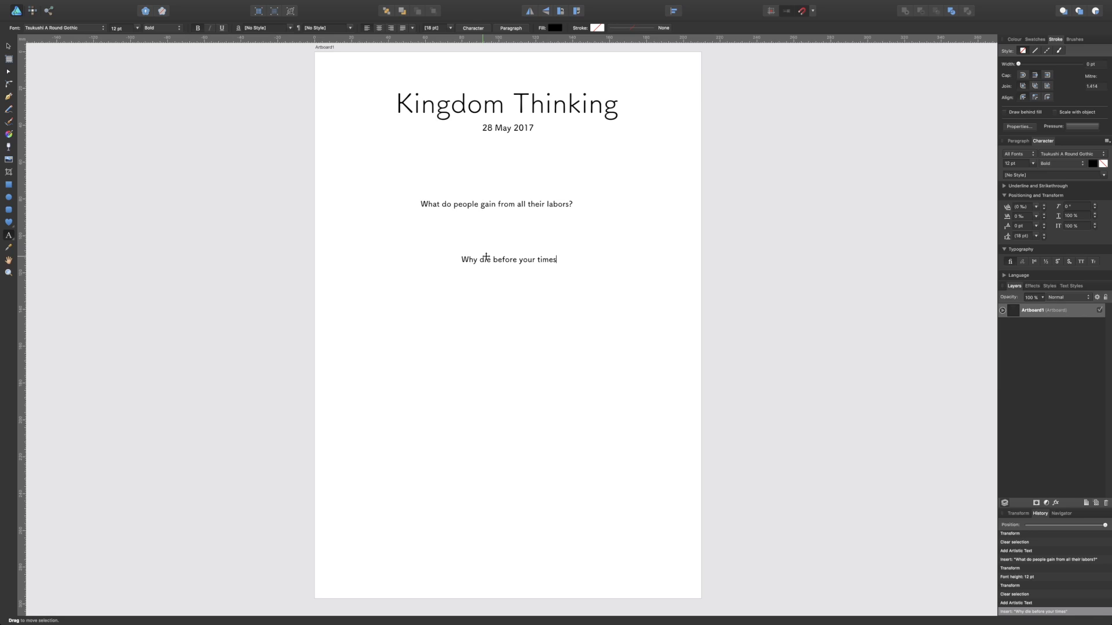
key("BackSpace")
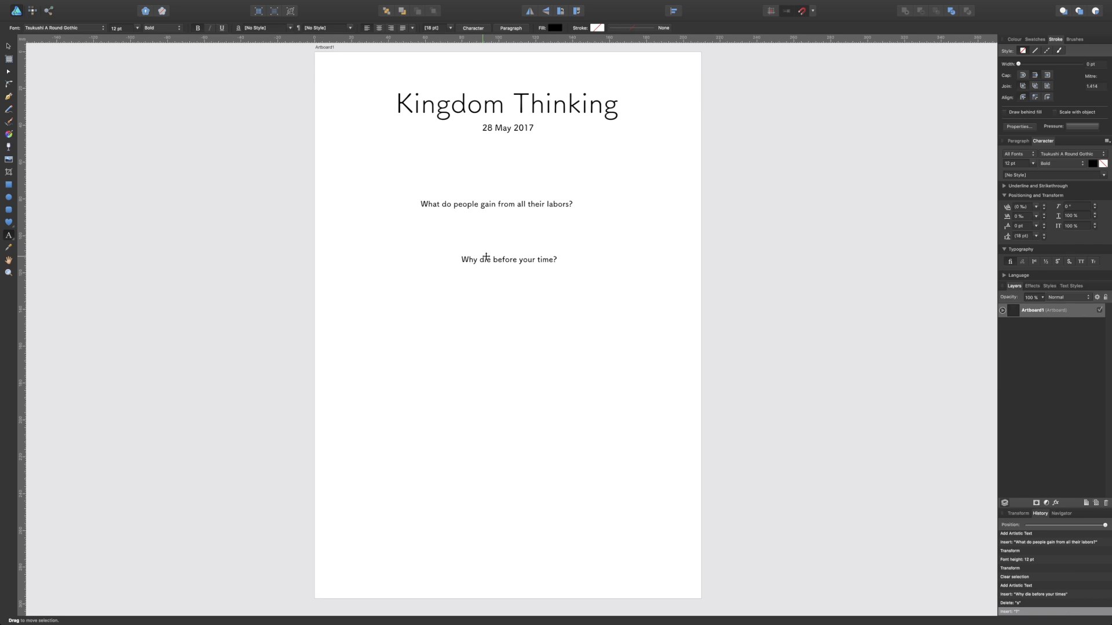
key("Escape")
Look up the third point in the source document and add artistic text reading "No one is good enough." below the second question
scroll(302, 220, "left", 10)
scroll(303, 220, "right", 3)
scroll(303, 220, "right", 8)
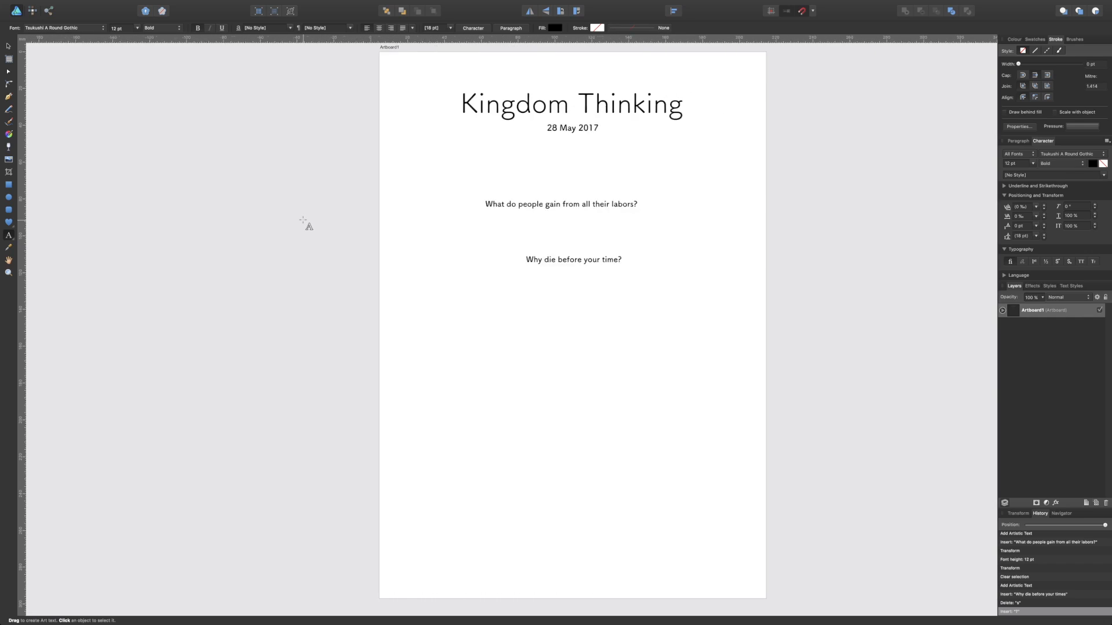
key("ctrl+Left")
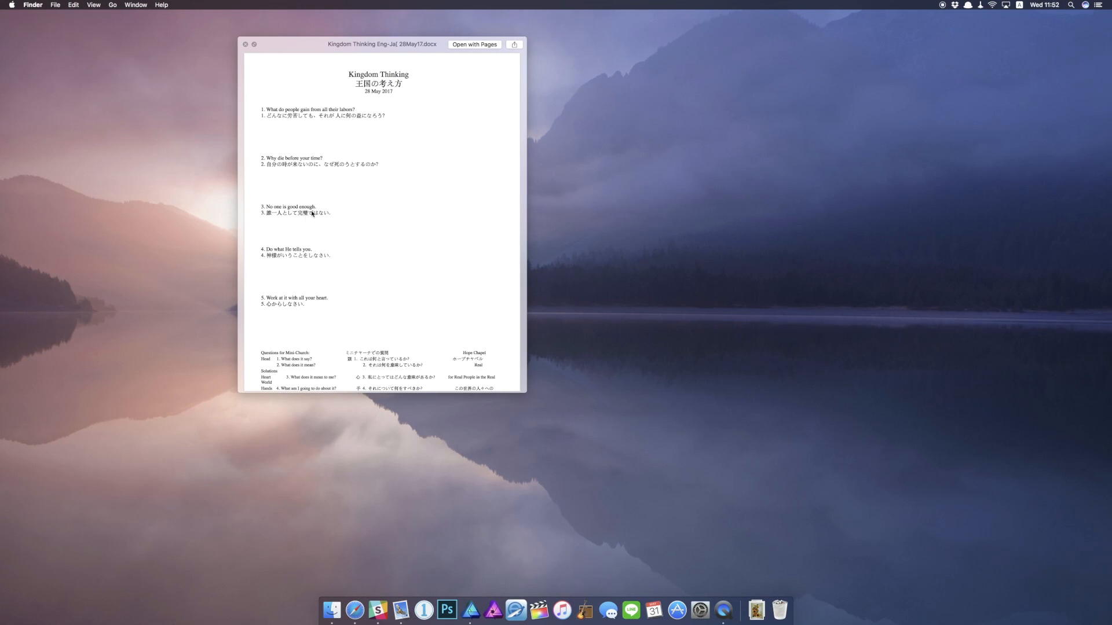
key("ctrl+Right")
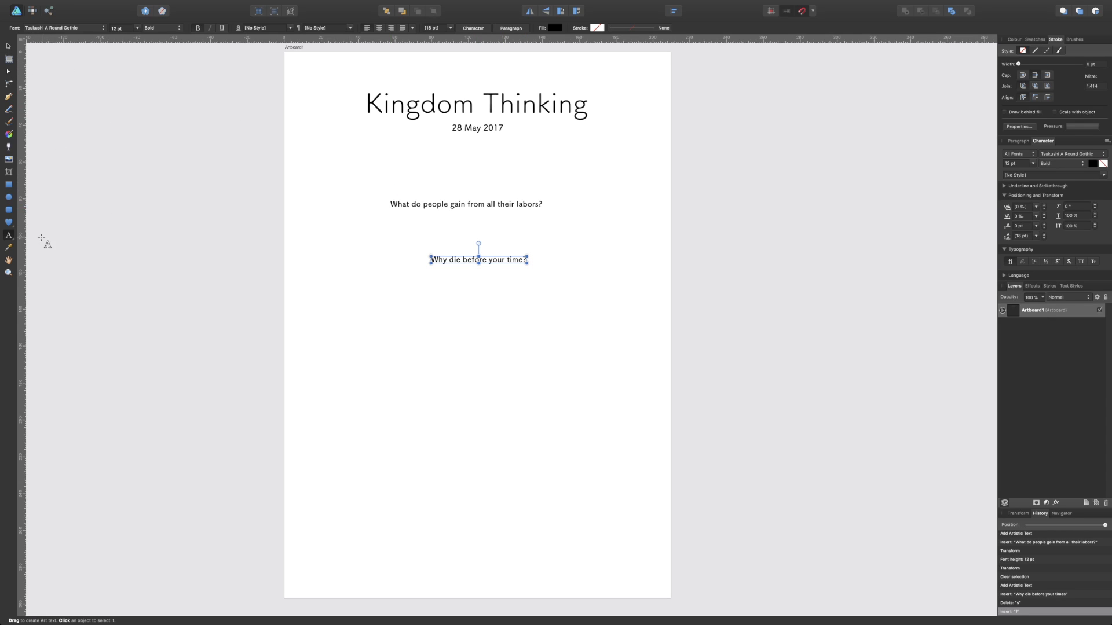
key("Escape")
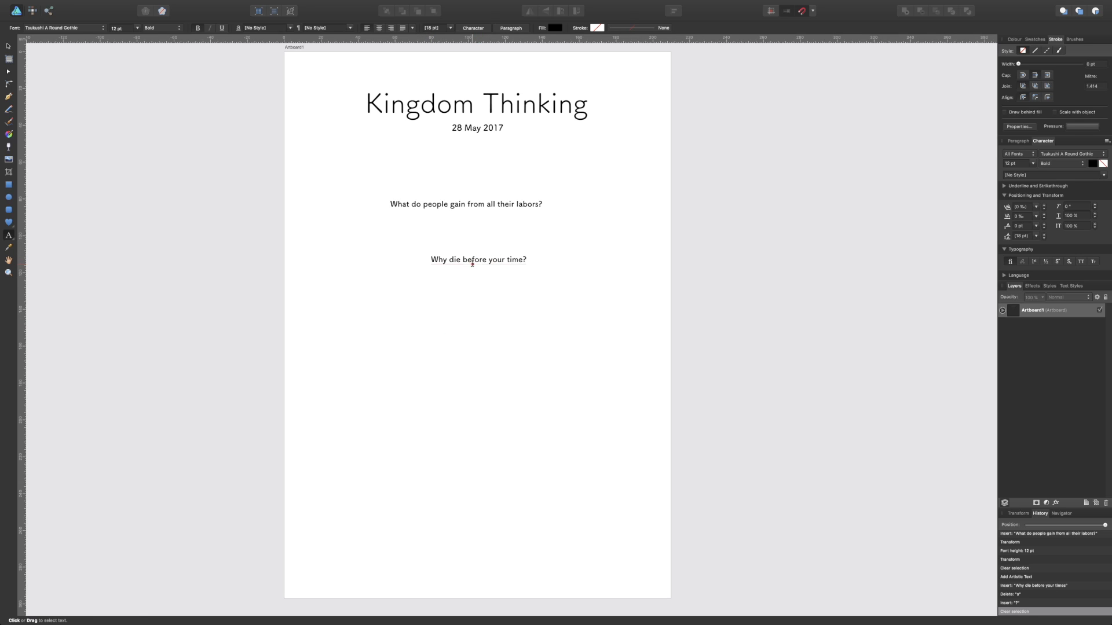
left_click(409, 303)
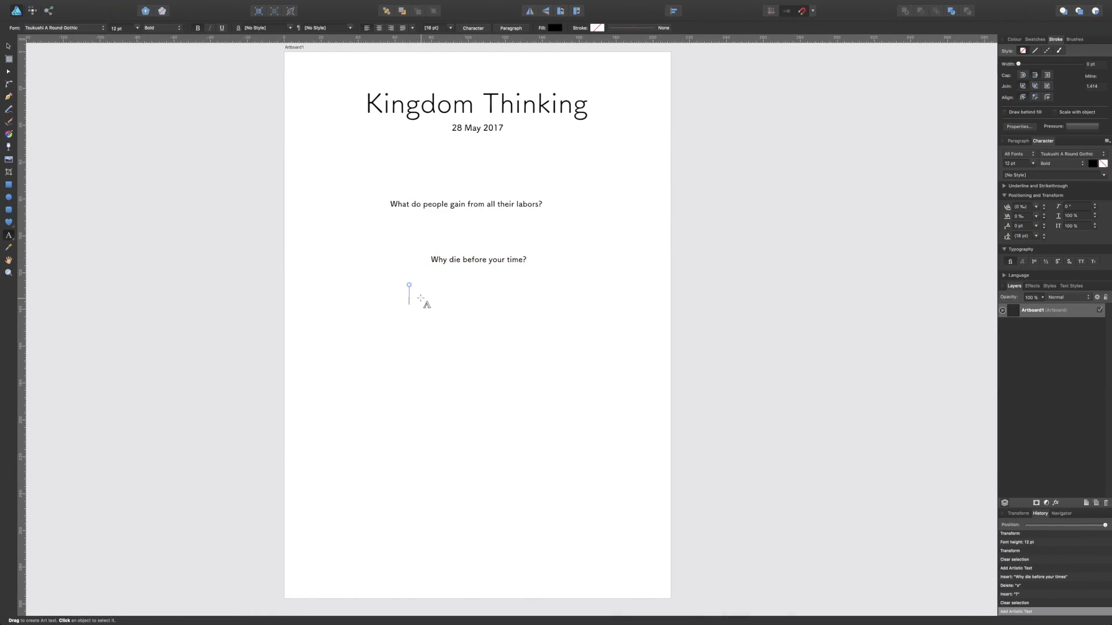
type("No one ")
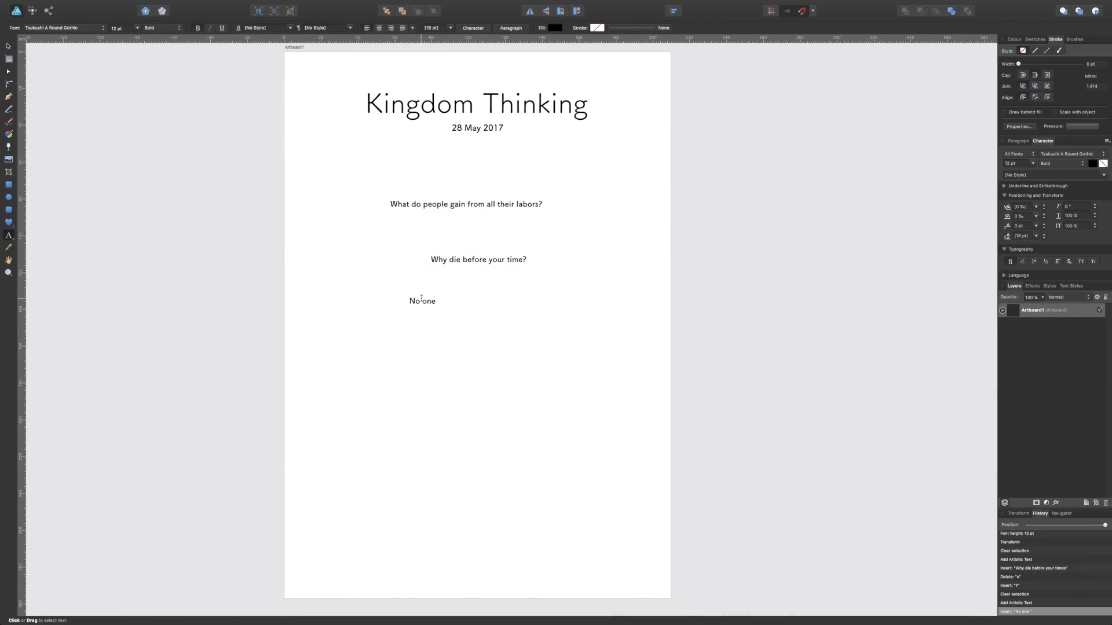
type("is good enough.")
key("Escape")
Add artistic text for the fourth point, "Do what He tells you.", below the third, checking the wording in the source document
left_click(418, 366)
key("ctrl+Left")
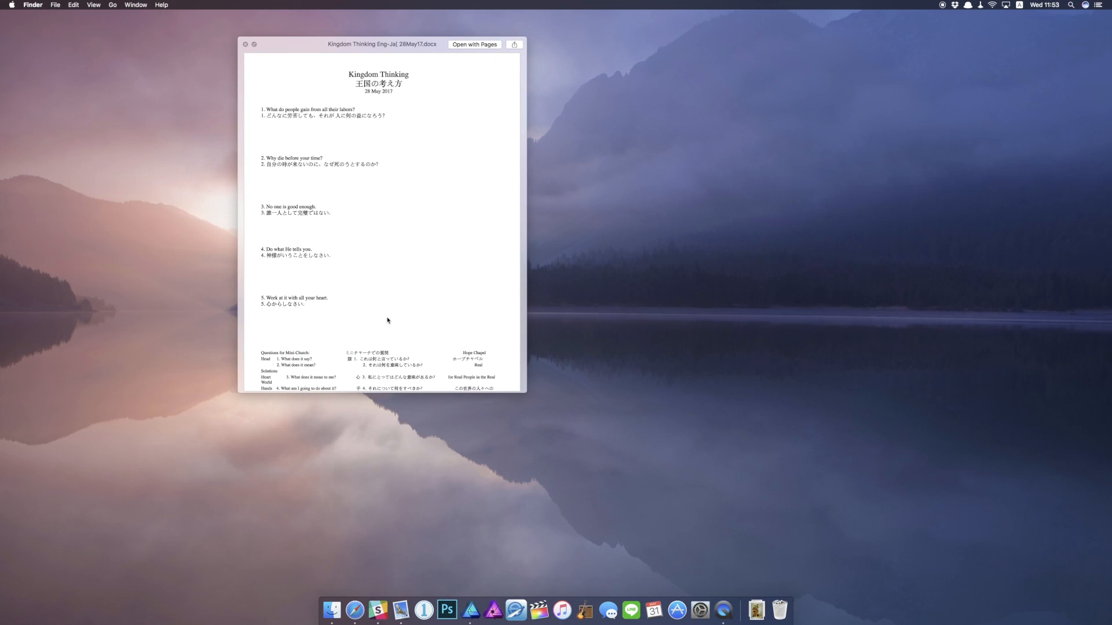
key("ctrl+Right")
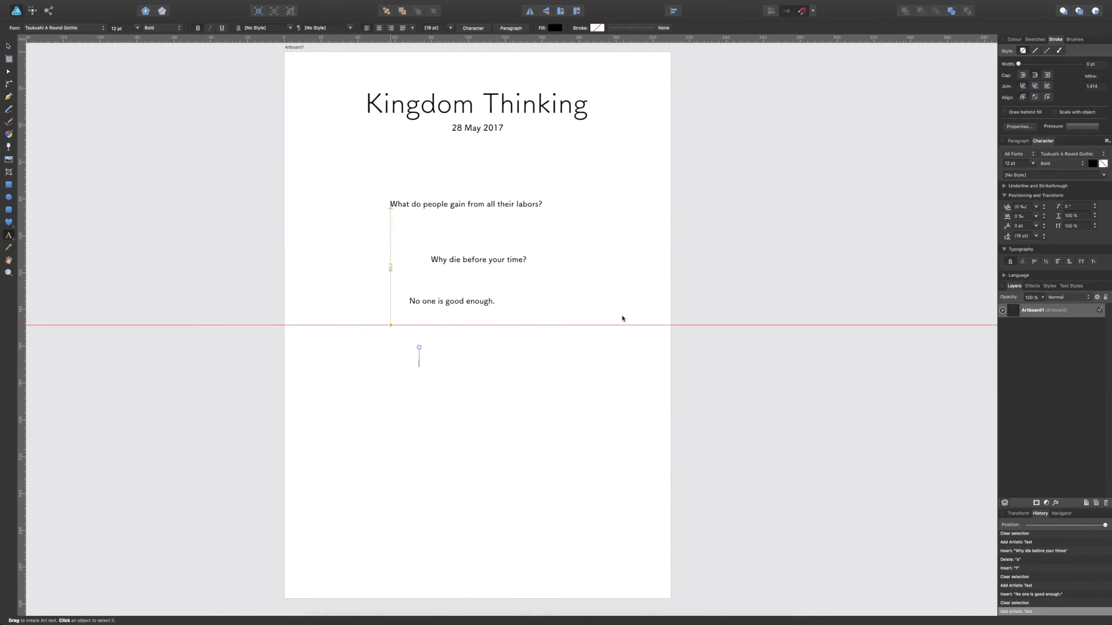
type("Do what He tells you.")
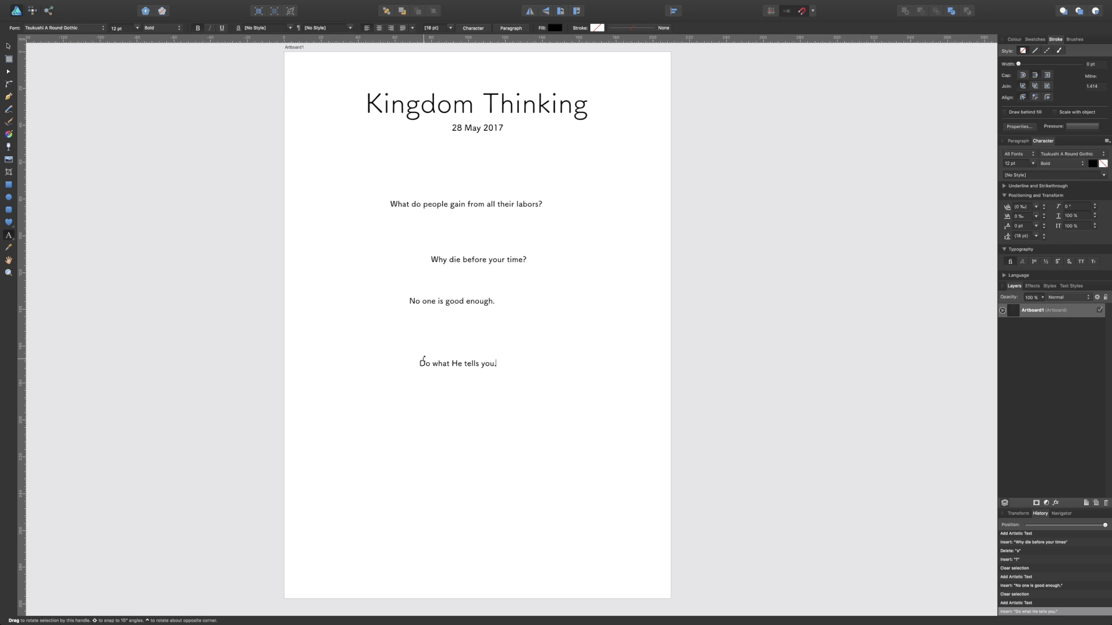
key("Escape")
Check the fifth point in the source document and add artistic text reading "Work at it with all your heart." below the fourth
key("ctrl+Left")
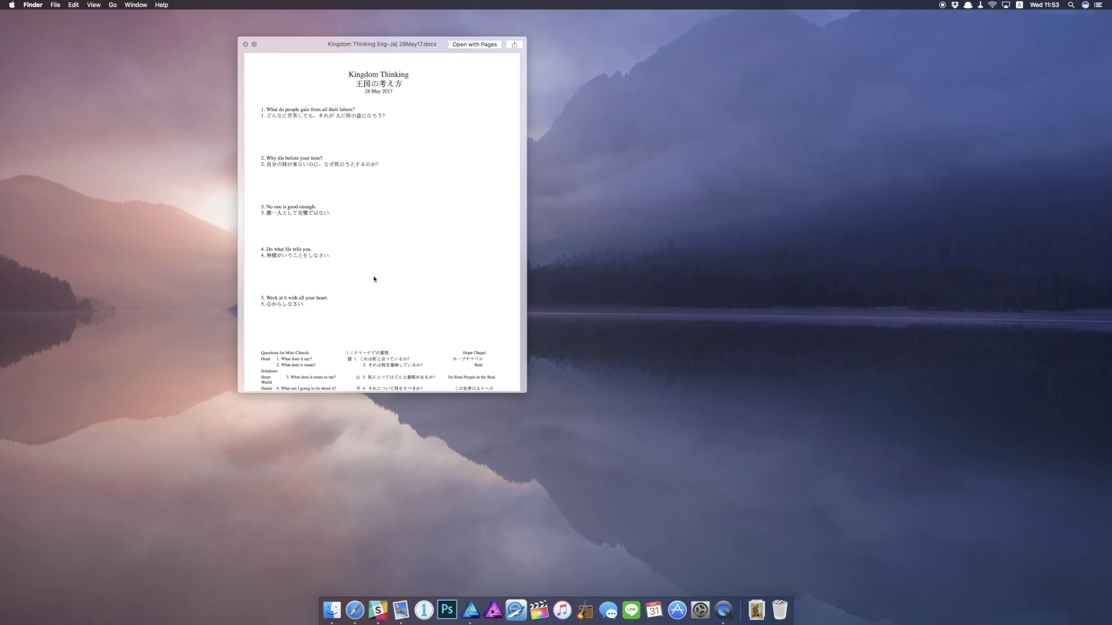
key("ctrl+Right")
left_click(432, 401)
type("Work at it with all your hear")
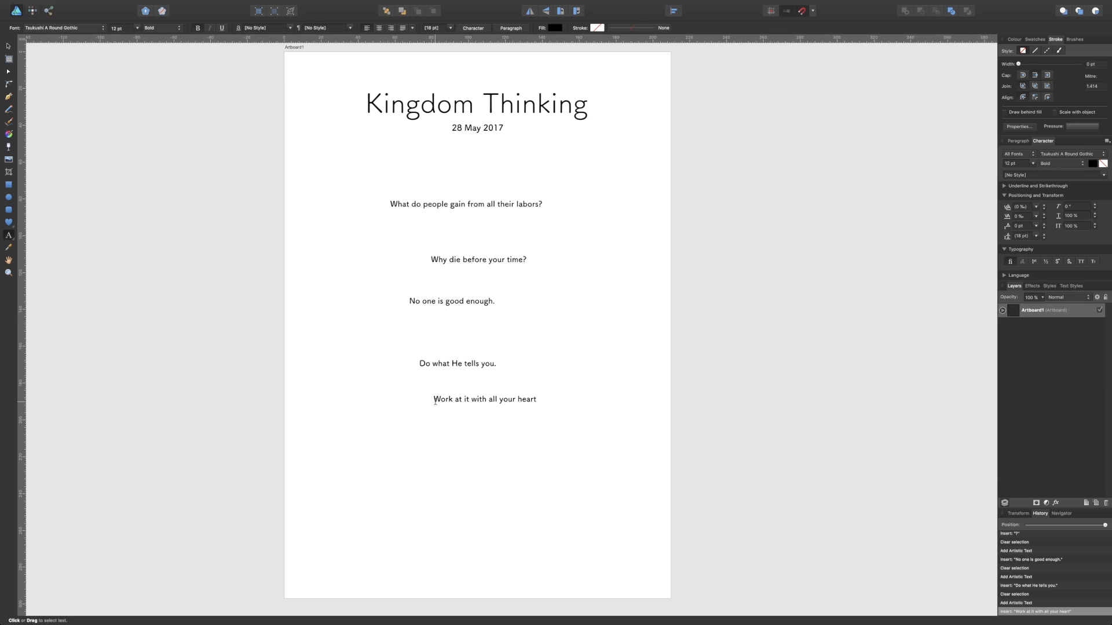
key("Escape")
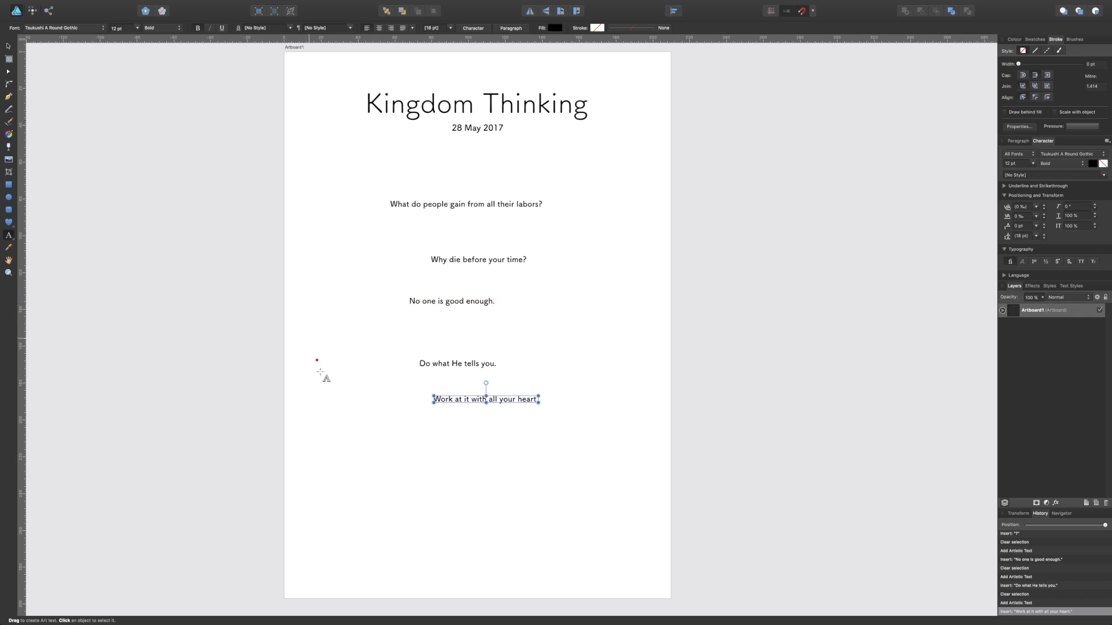
Compare the layout with the source document, move "Work at it with all your heart." lower, and place "Do what He tells you." between points three and five
left_click(9, 48)
key("ctrl+Left")
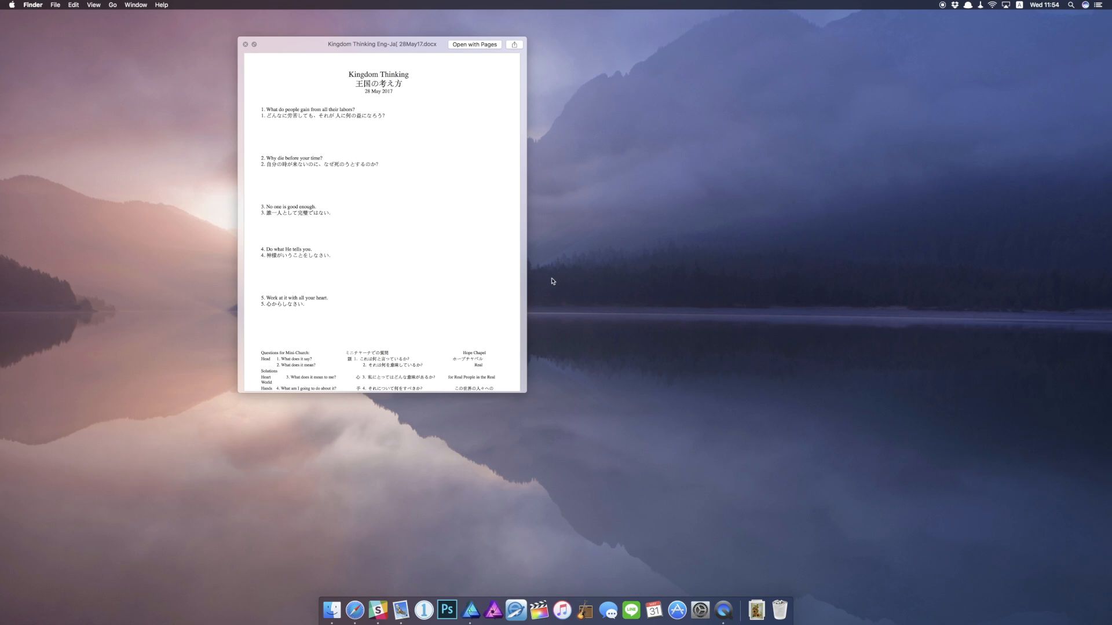
key("ctrl+Right")
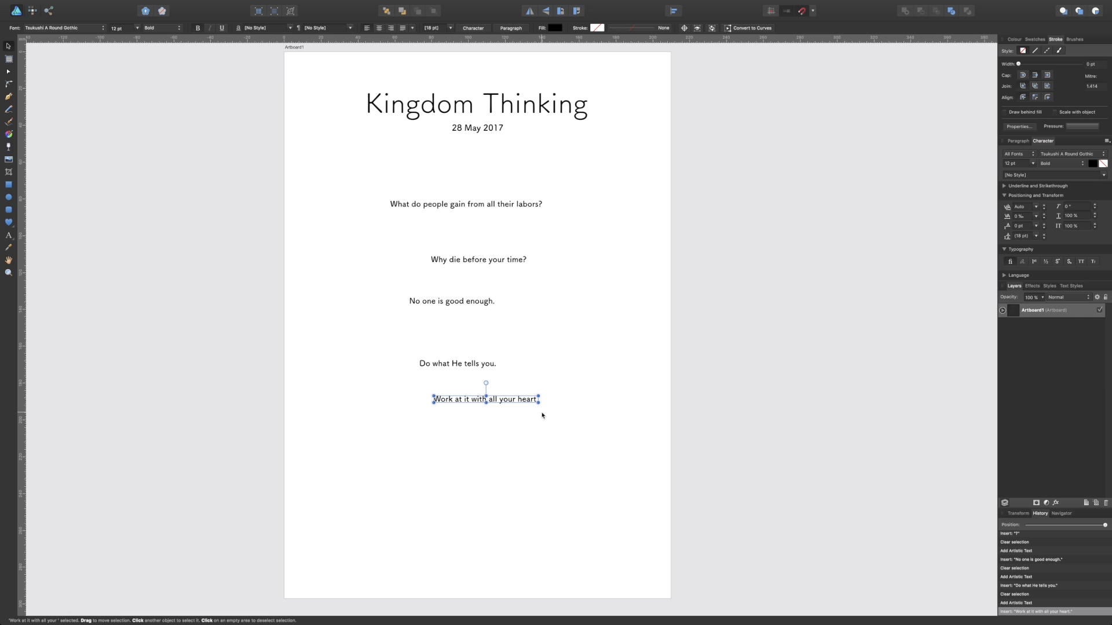
left_click_drag(514, 401, 474, 409)
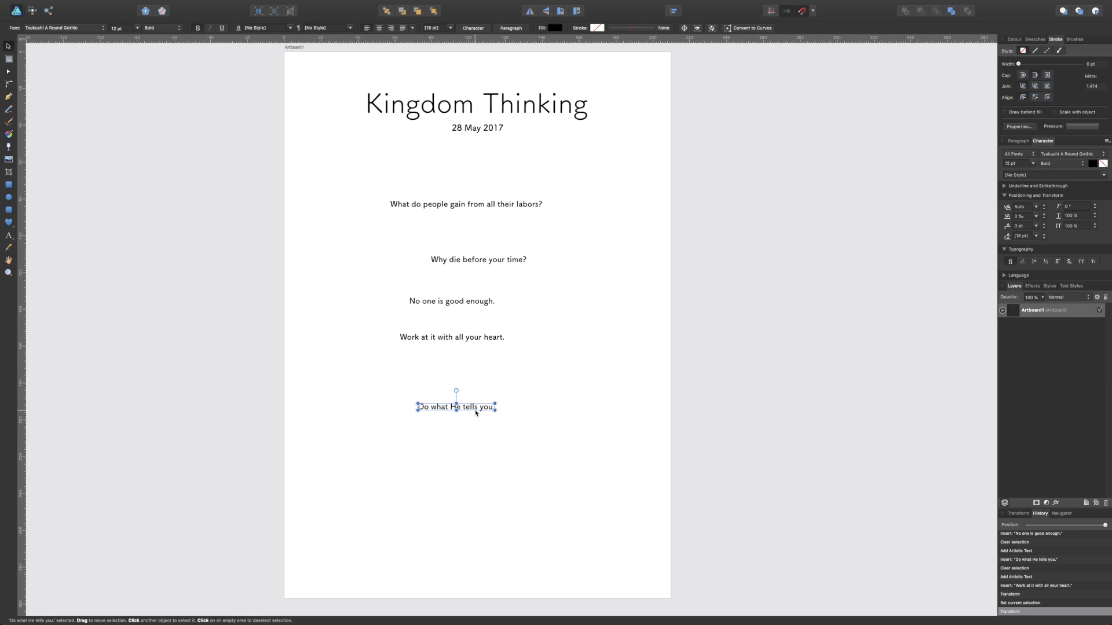
left_click_drag(474, 342, 465, 363)
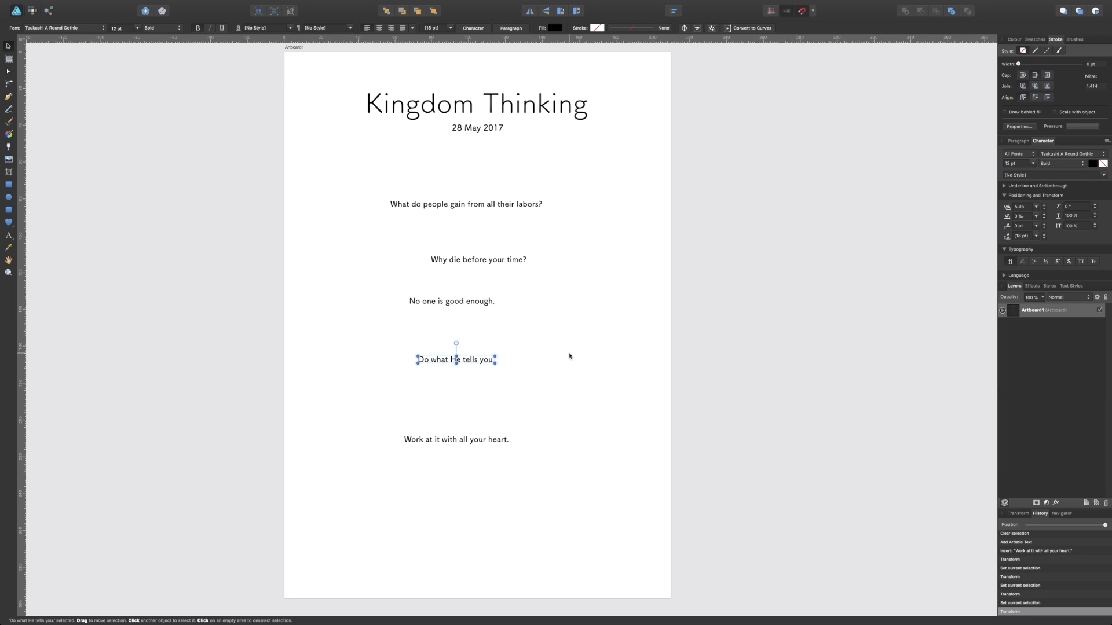
Reposition "No one is good enough.", "Do what He tells you." and "Work at it with all your heart." to even out the gaps between them
left_click_drag(475, 365, 471, 377)
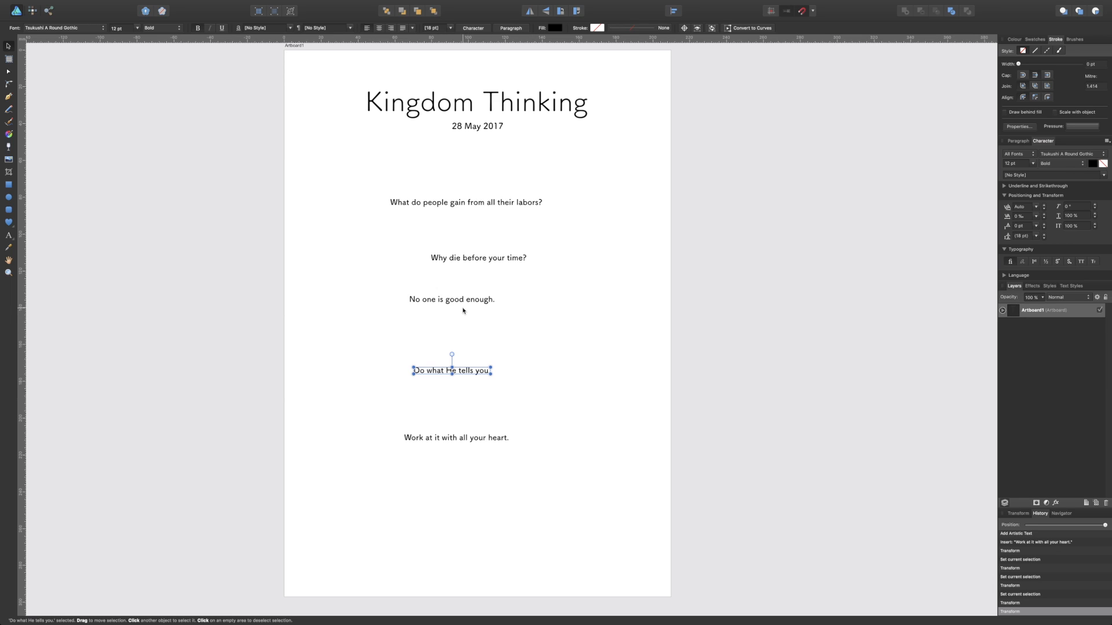
mouse_move(461, 300)
left_mouse_down()
mouse_move(465, 335)
mouse_move(465, 320)
left_mouse_up()
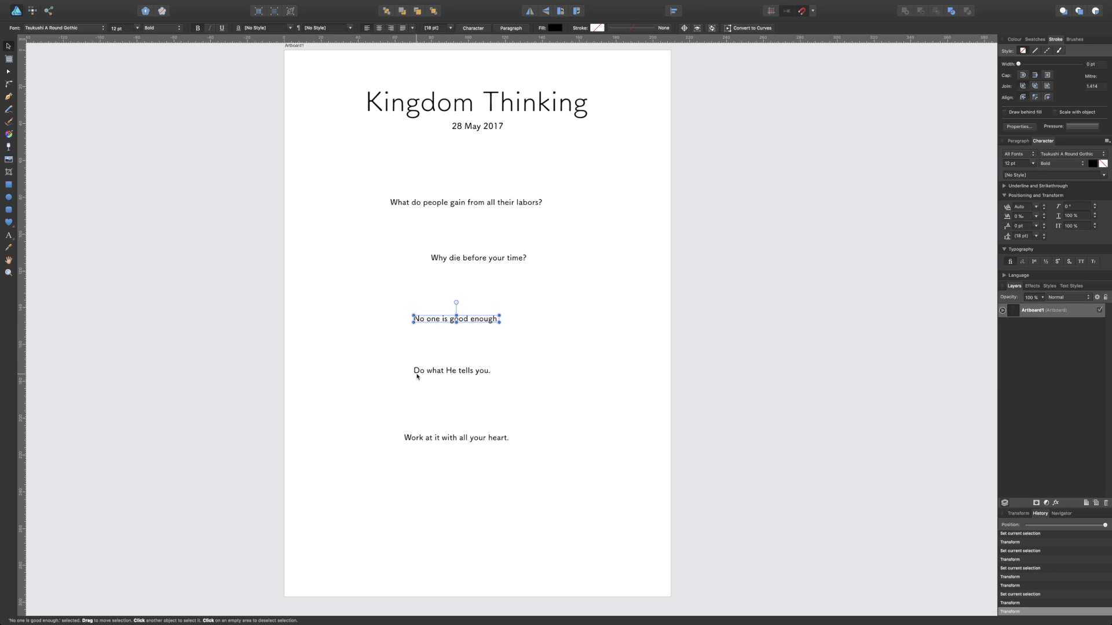
left_click_drag(451, 323, 451, 321)
left_click(443, 439)
left_click_drag(443, 439, 449, 413)
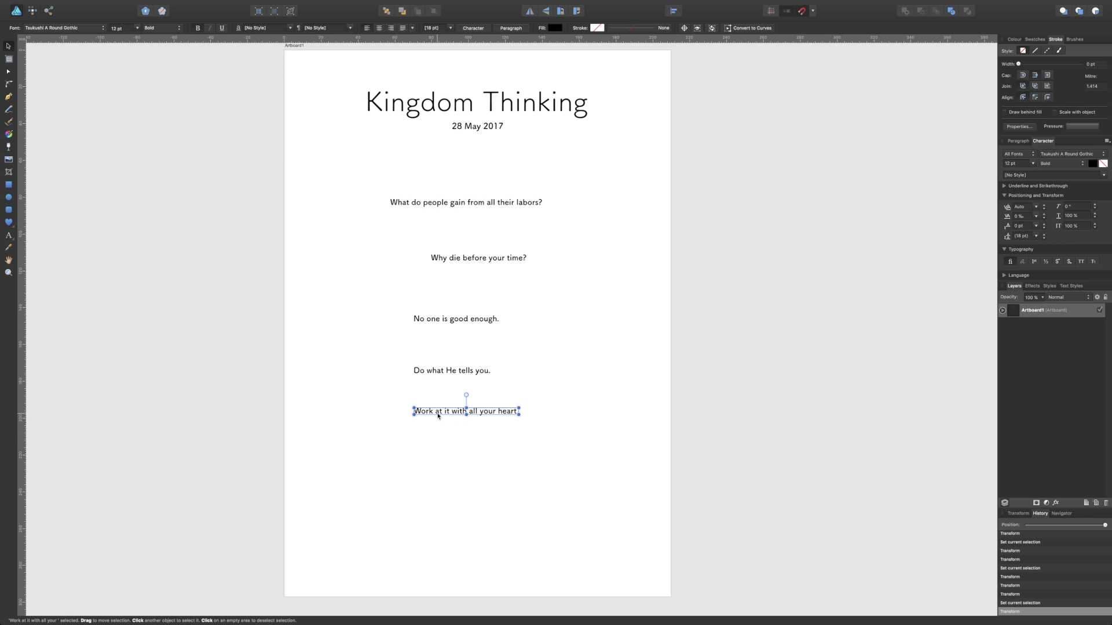
left_click_drag(433, 414, 424, 446)
left_click_drag(442, 372, 446, 382)
left_click_drag(456, 320, 437, 328)
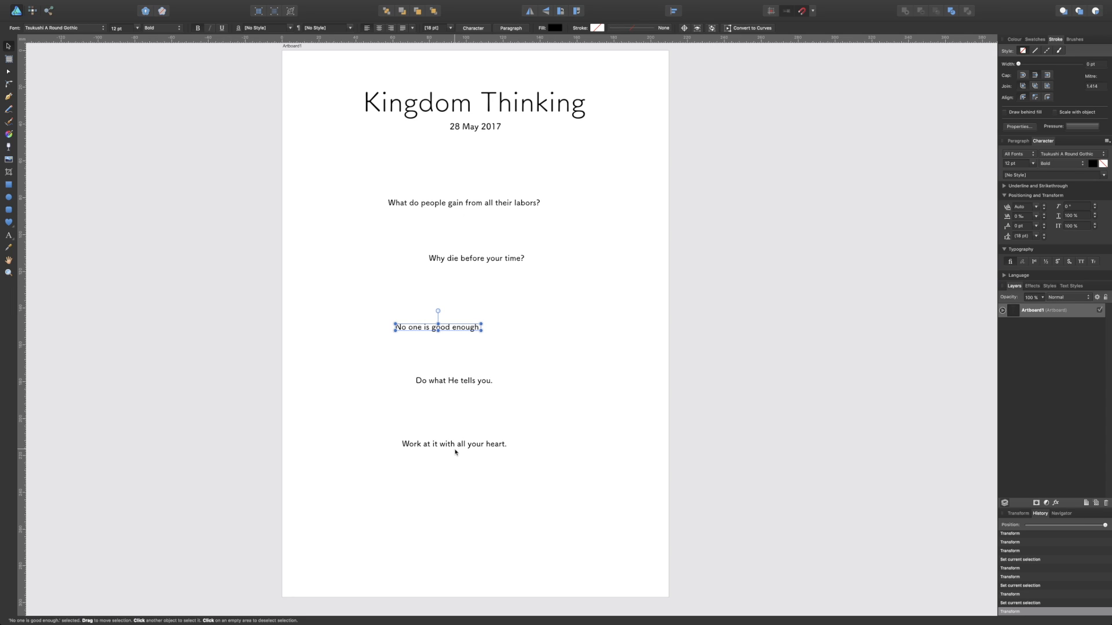
left_click(472, 206)
left_click(472, 260)
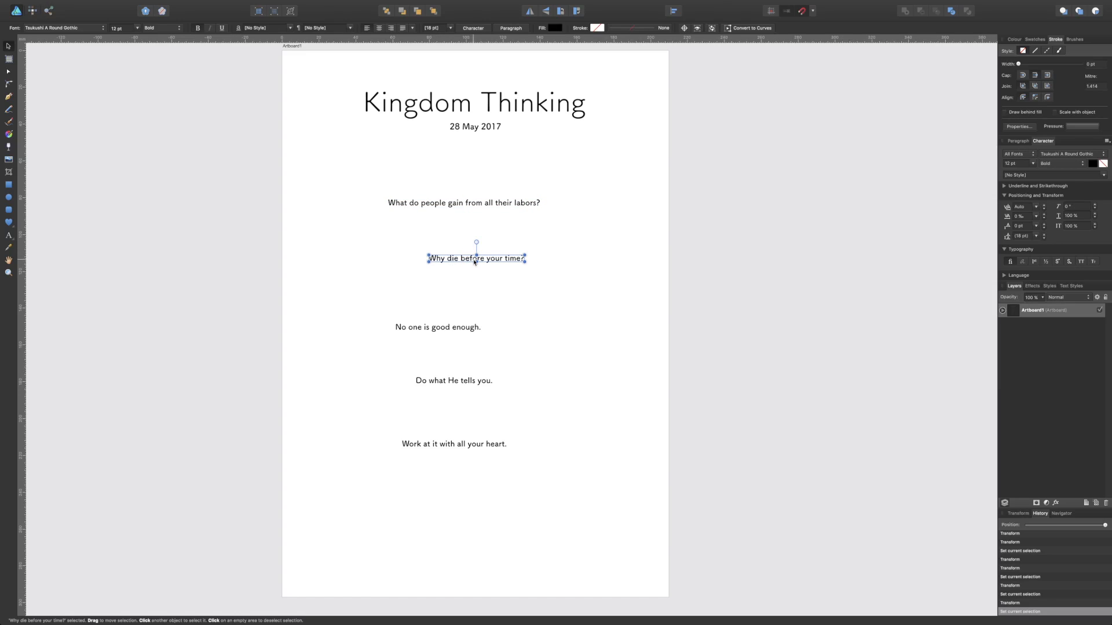
left_click(451, 206)
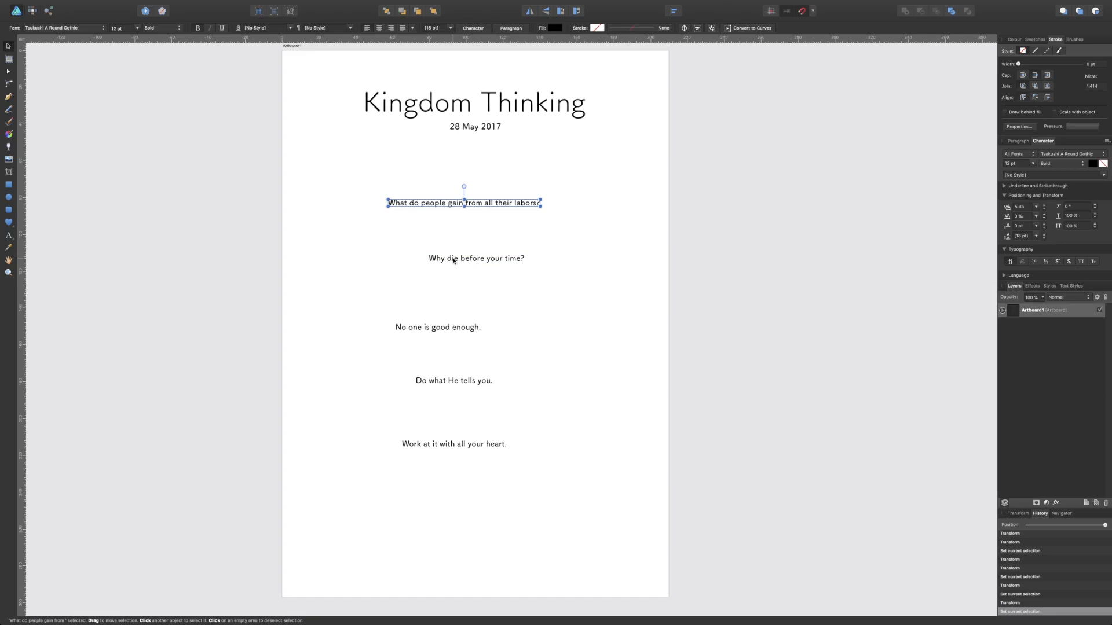
left_click(455, 261, "shift")
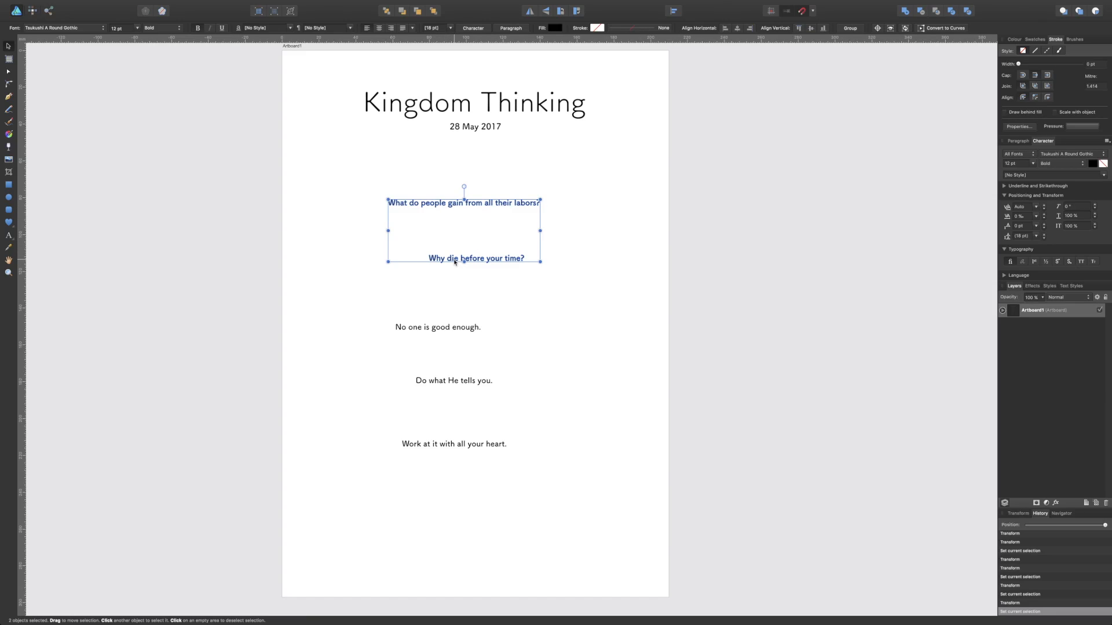
left_click(446, 329, "shift")
left_click(583, 197)
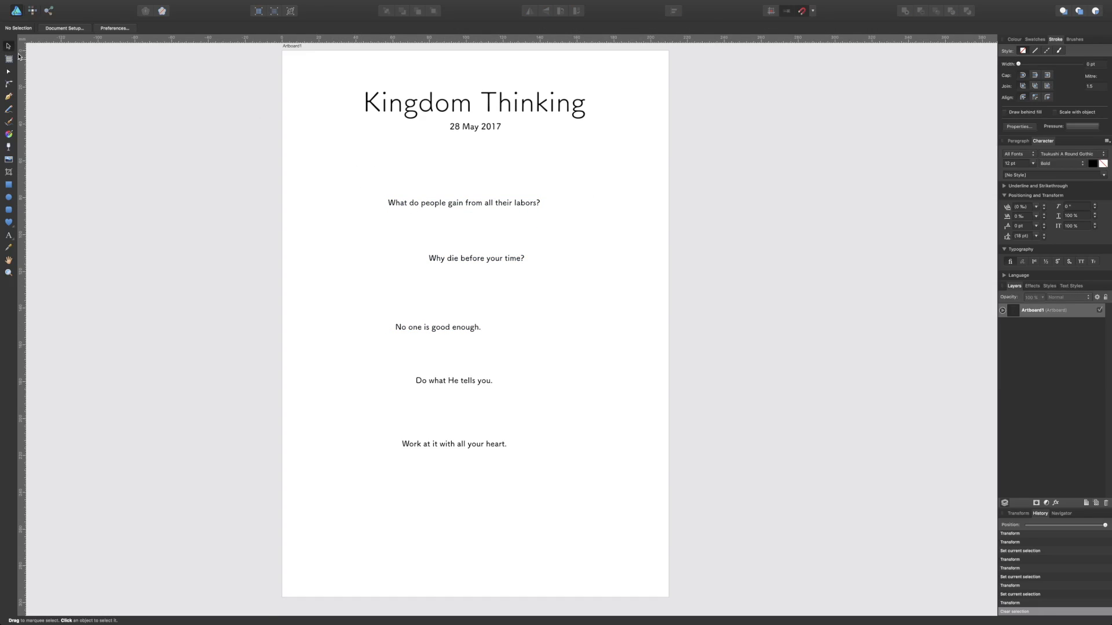
Select the five points, compare them with the source document, try aligning their top edges vertically, and undo the alignment
left_click_drag(346, 179, 585, 492)
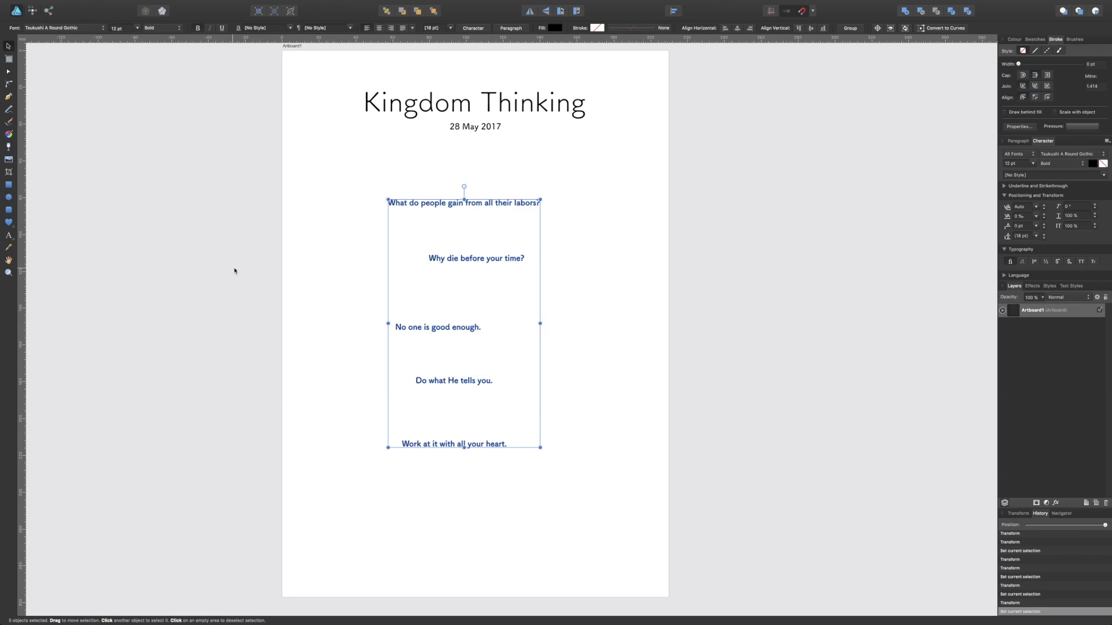
key("ctrl+Left")
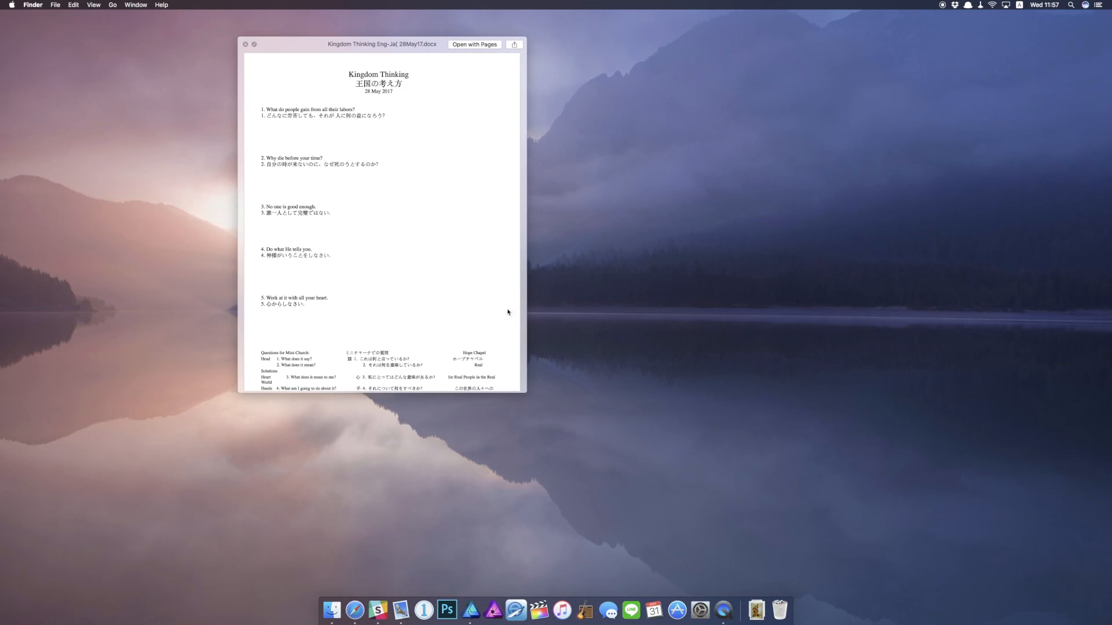
key("ctrl+Right")
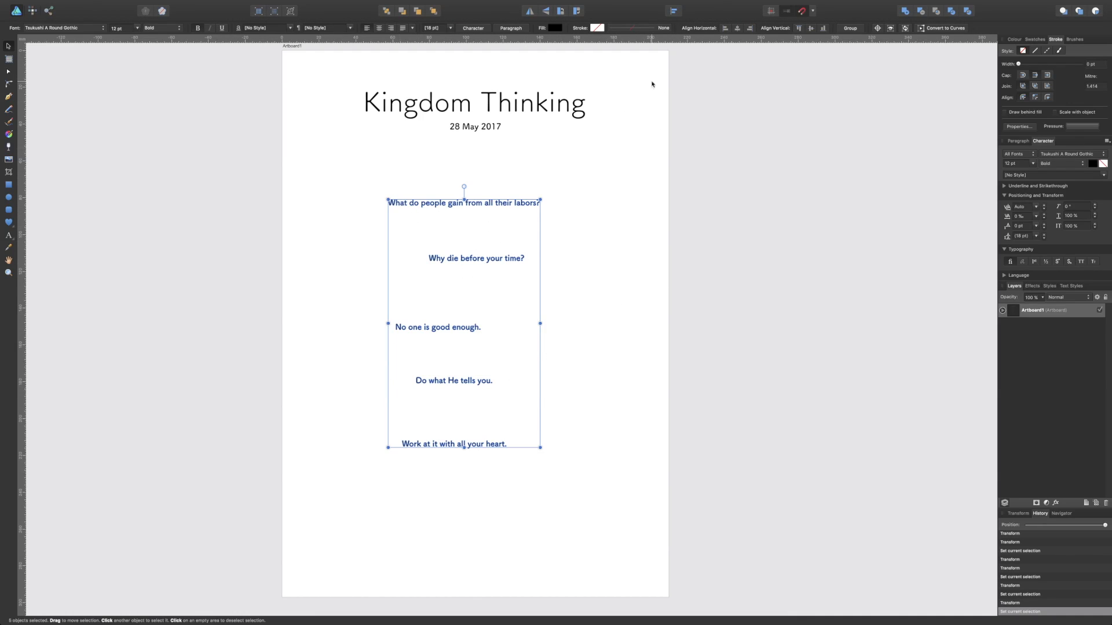
left_click(674, 11)
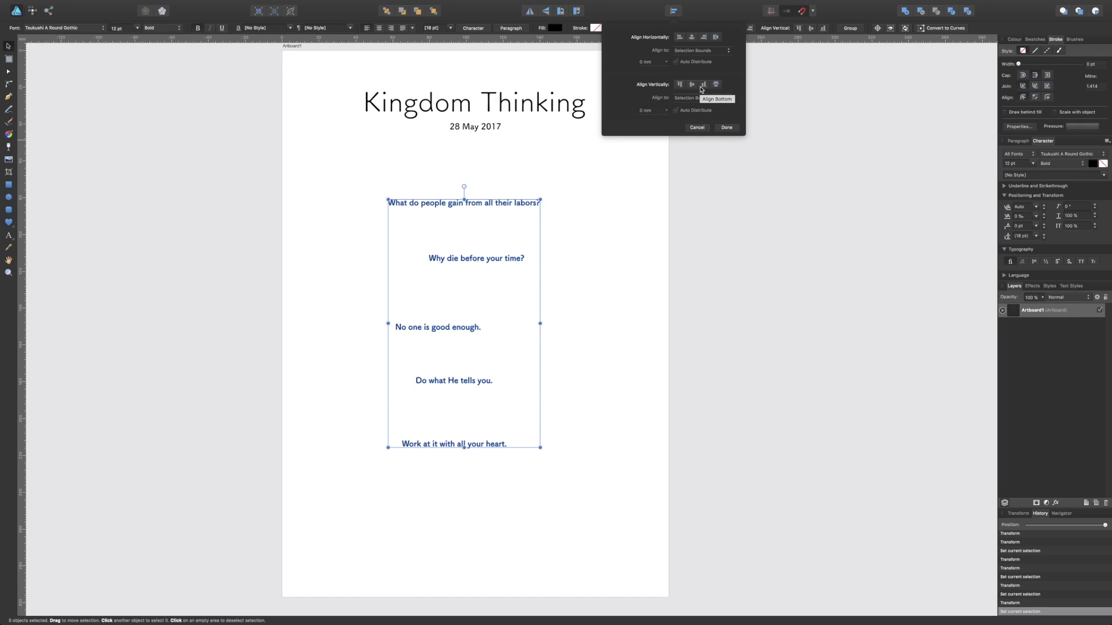
left_click(681, 85)
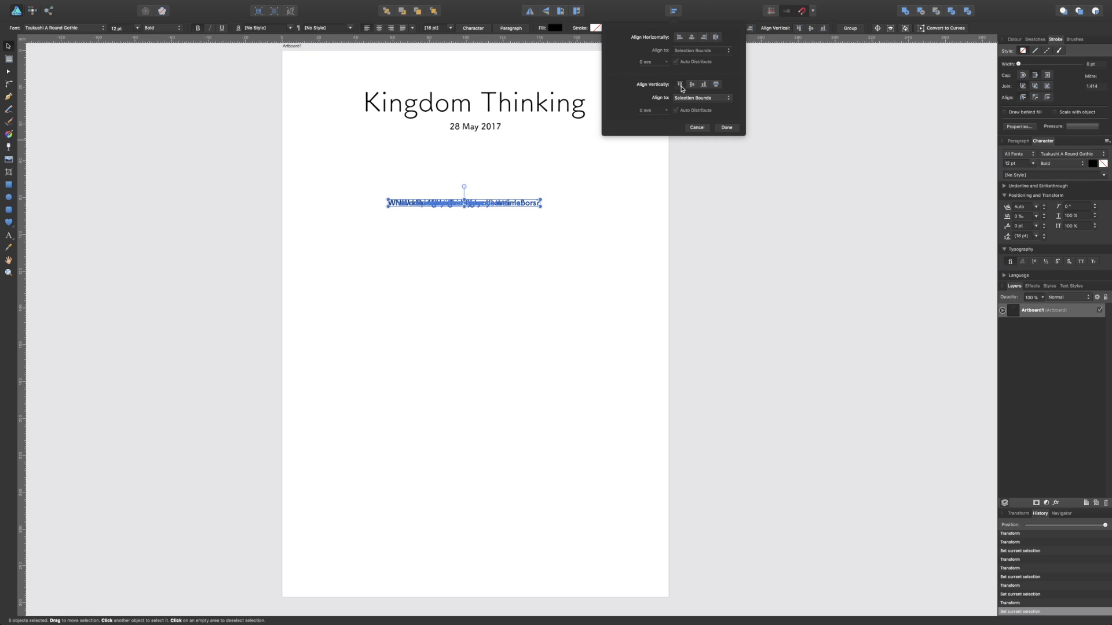
key("super+z")
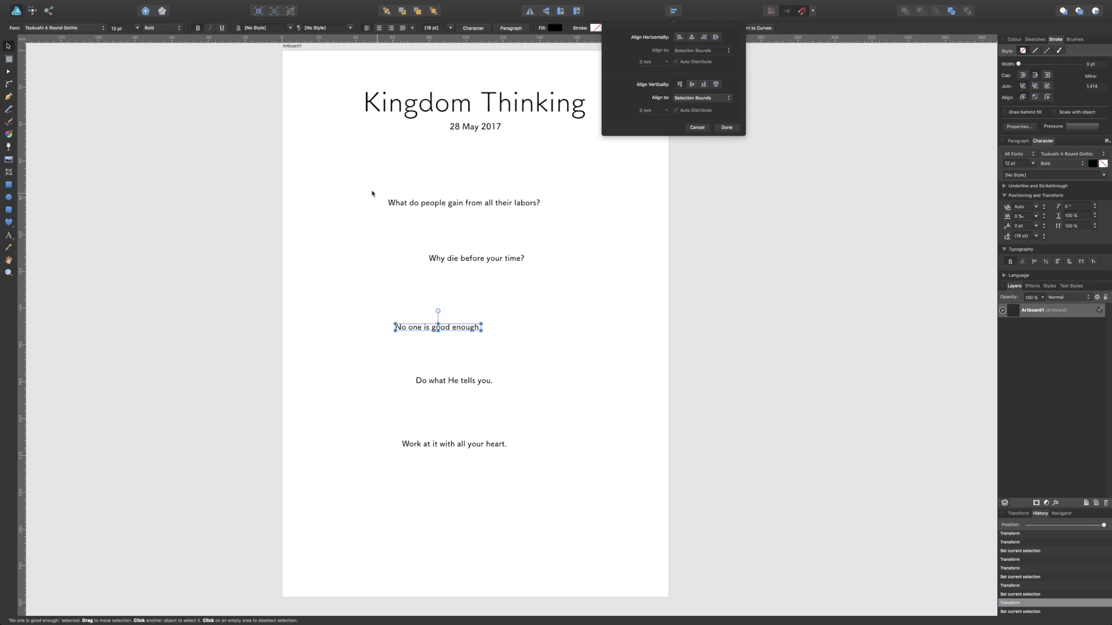
Undo the remaining top-edge alignment of "No one is good enough." and clear the selection
left_click_drag(352, 173, 588, 487)
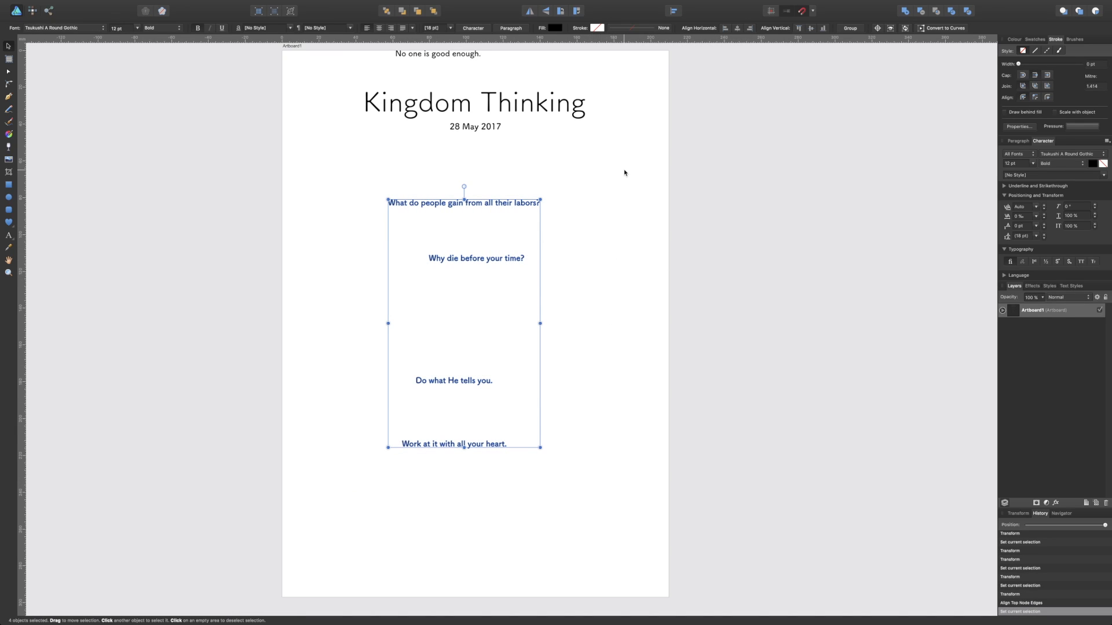
left_click(675, 12)
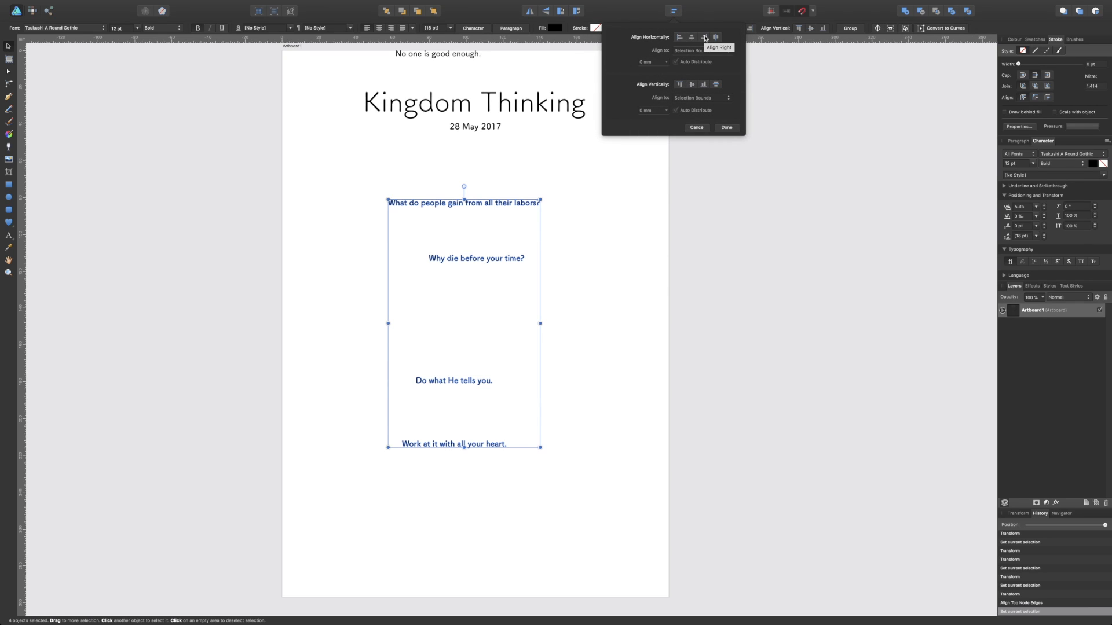
left_click(379, 162)
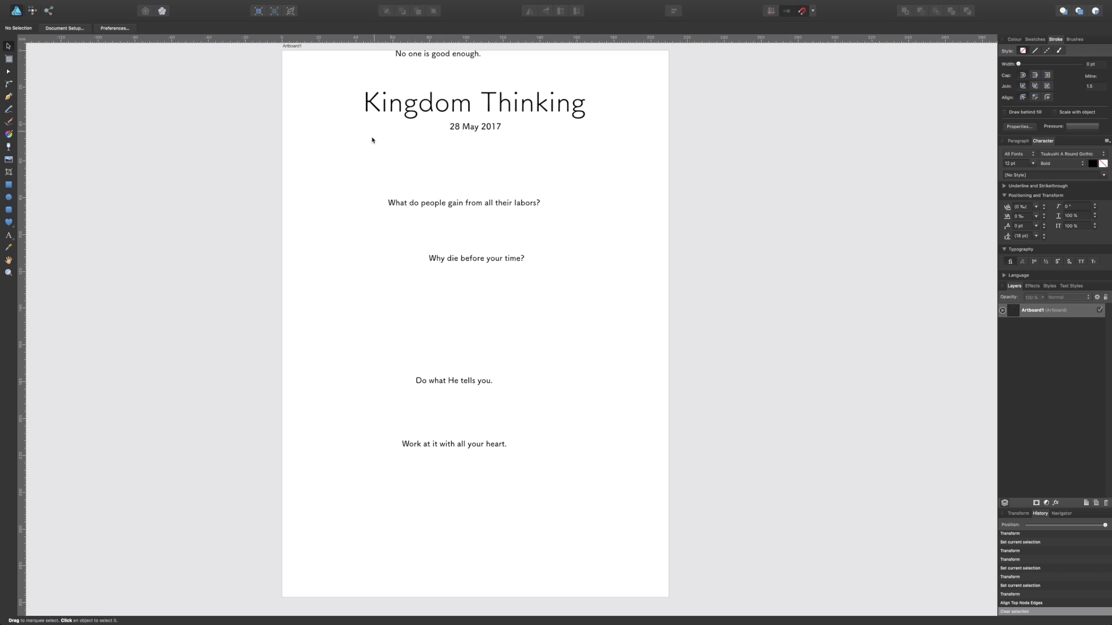
key("super+z")
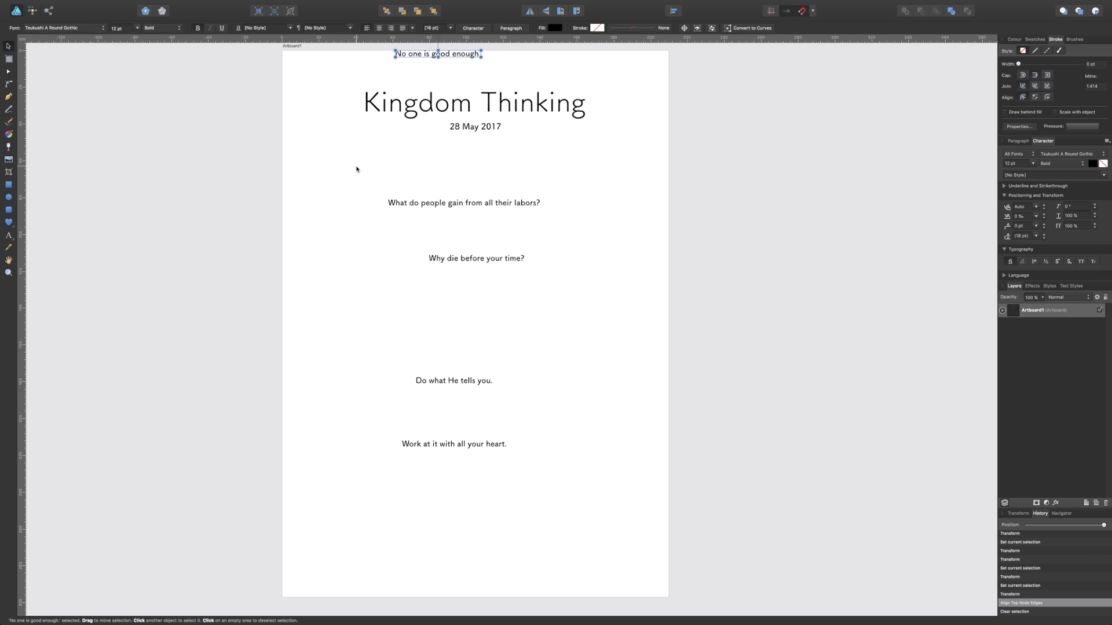
key("super+z")
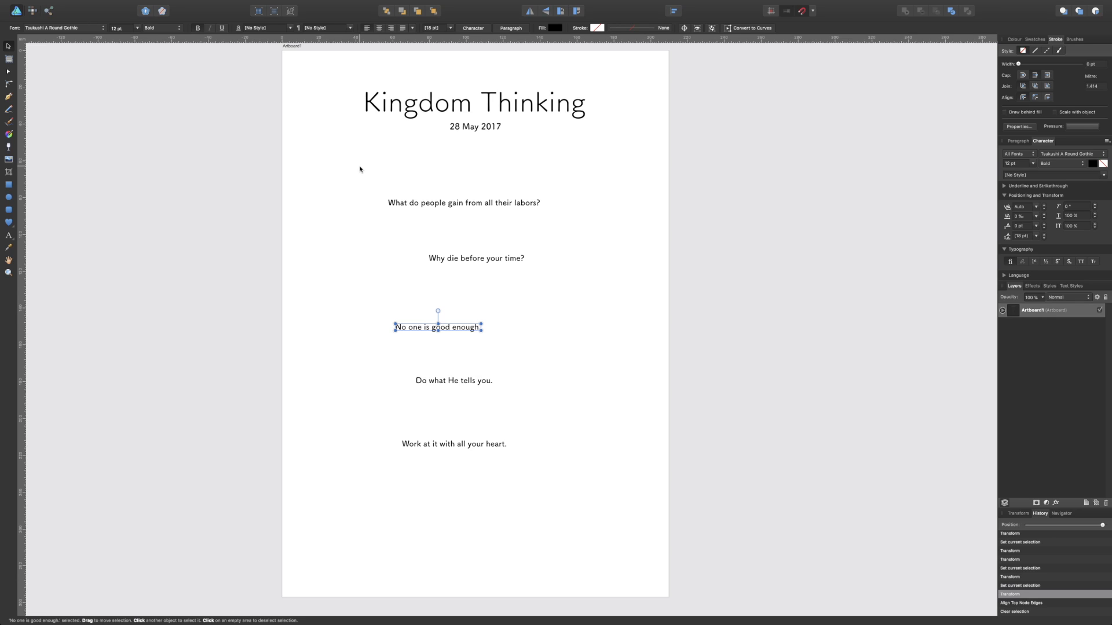
left_click(359, 169)
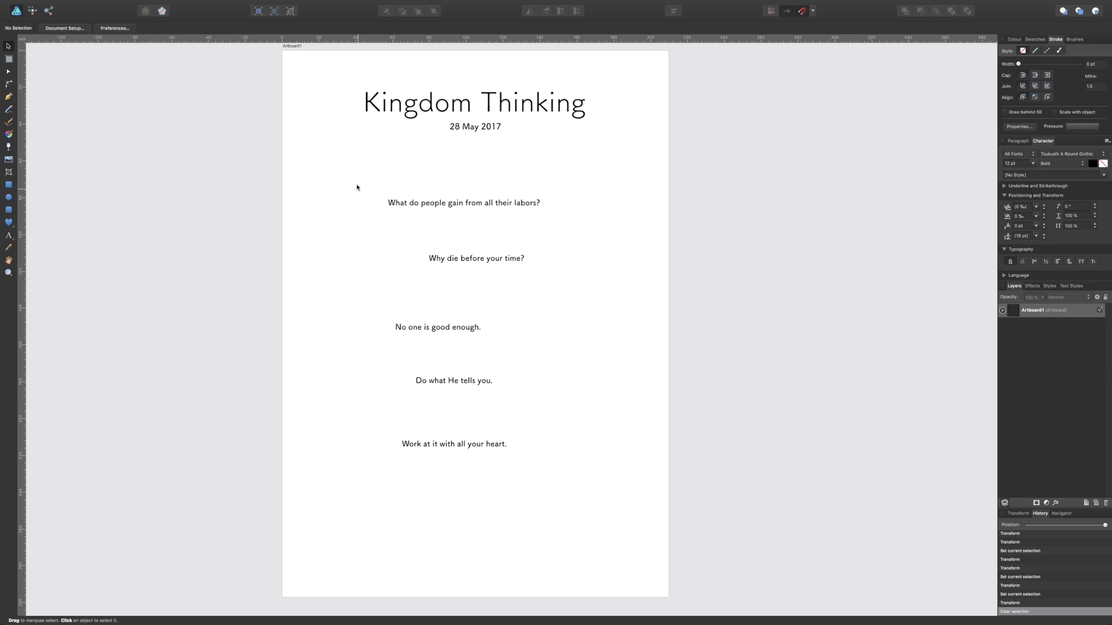
Select all five points, try aligning them right, and align them left to the selection bounds
left_click_drag(347, 170, 607, 512)
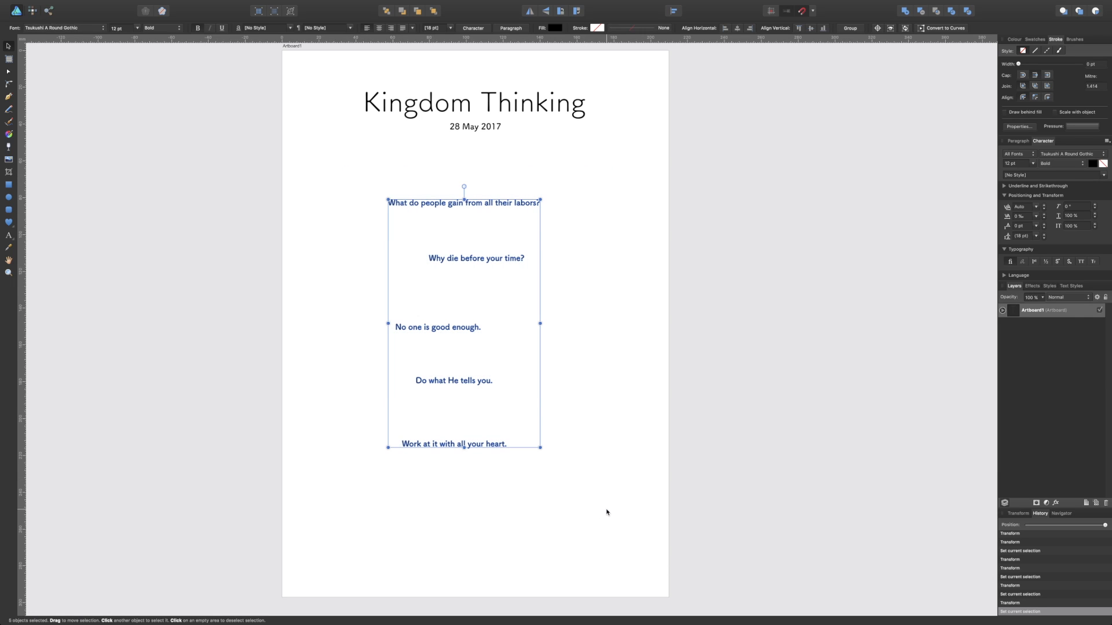
left_click(674, 13)
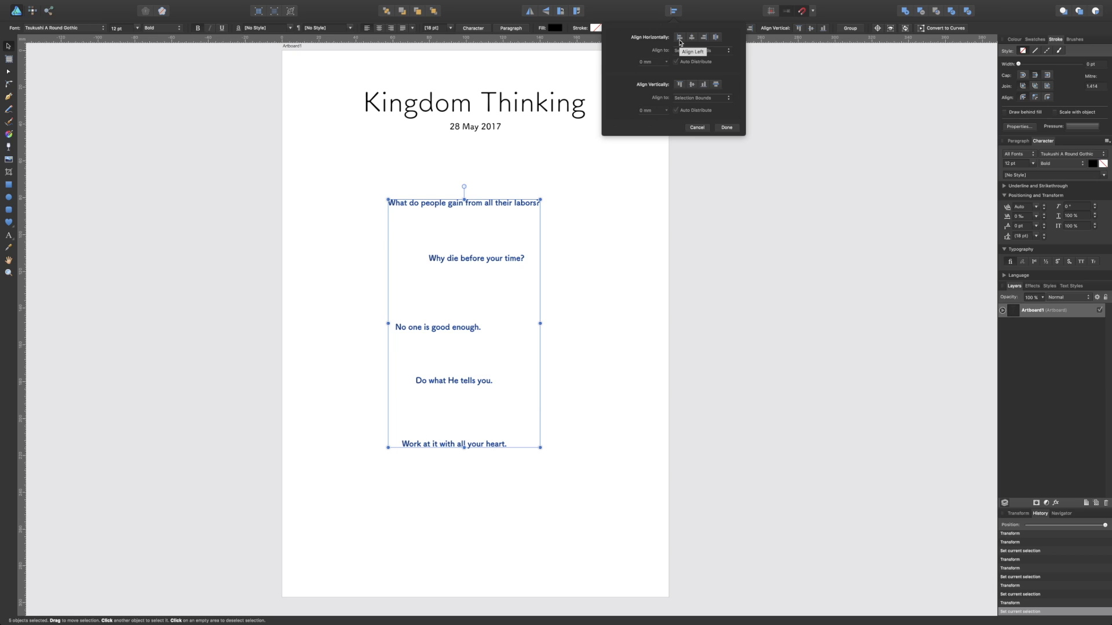
left_click(705, 39)
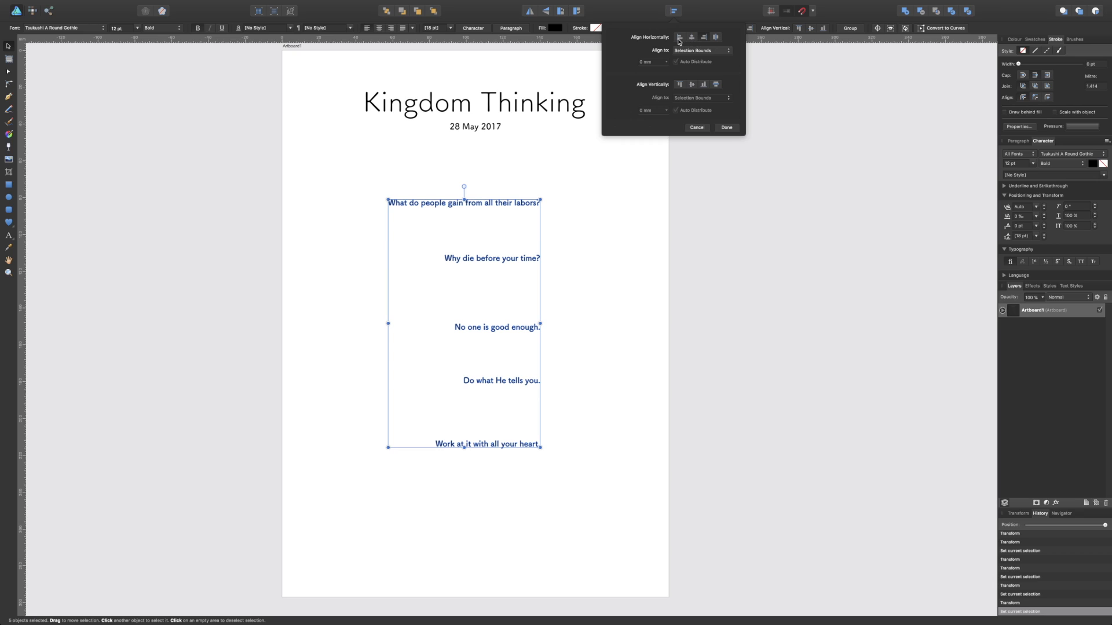
left_click(679, 37)
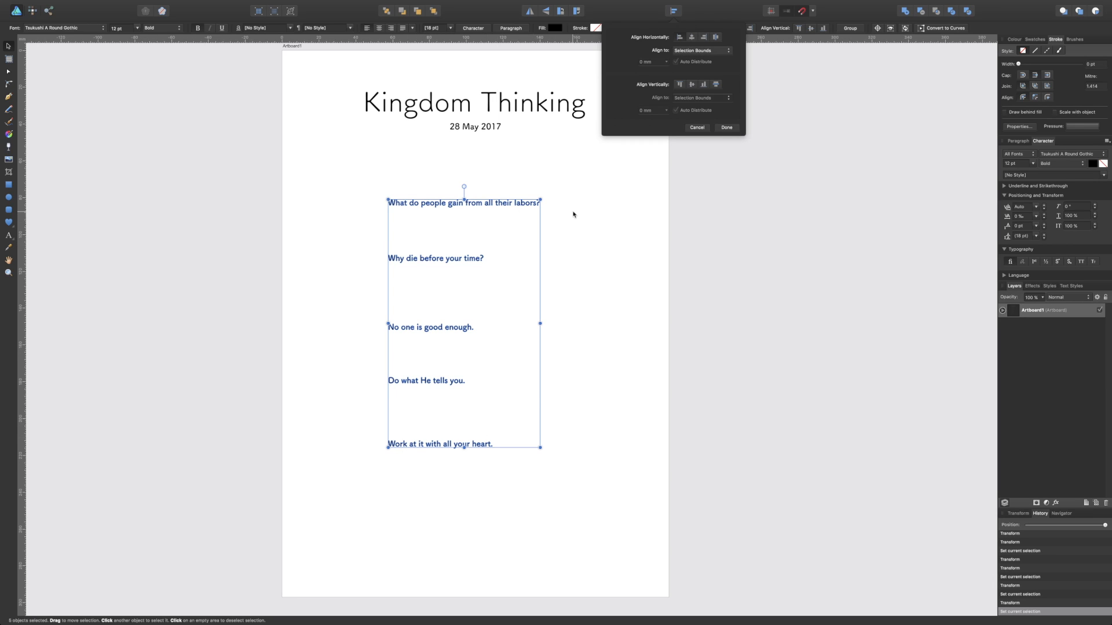
left_click(673, 11)
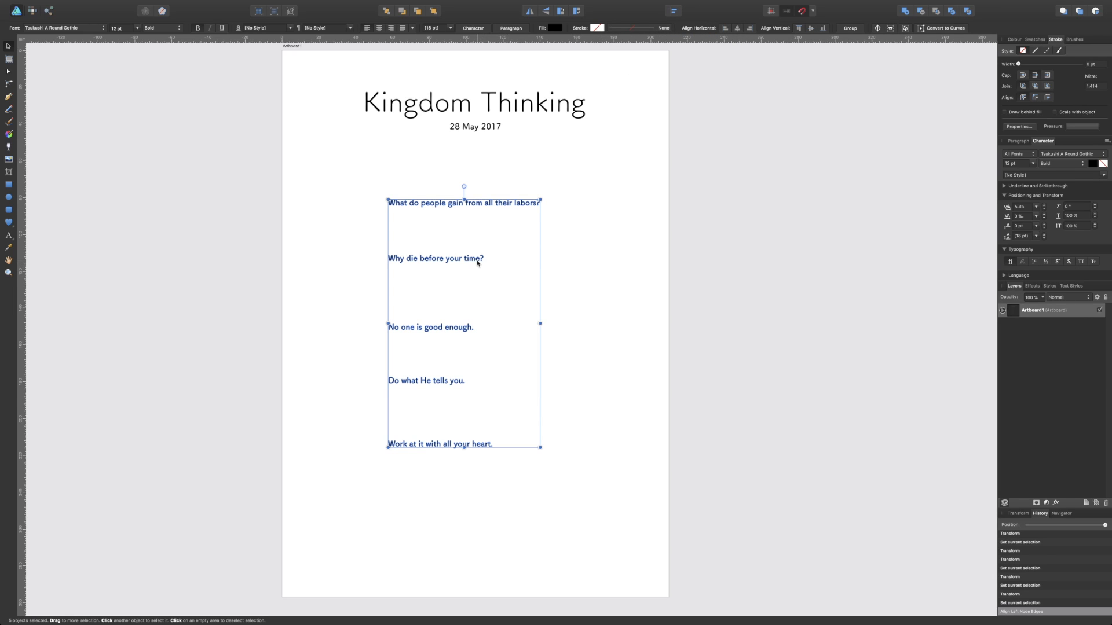
Move the five aligned points together to the page's left margin and slightly up towards the date
left_click_drag(477, 262, 409, 263)
left_click_drag(470, 272, 400, 255)
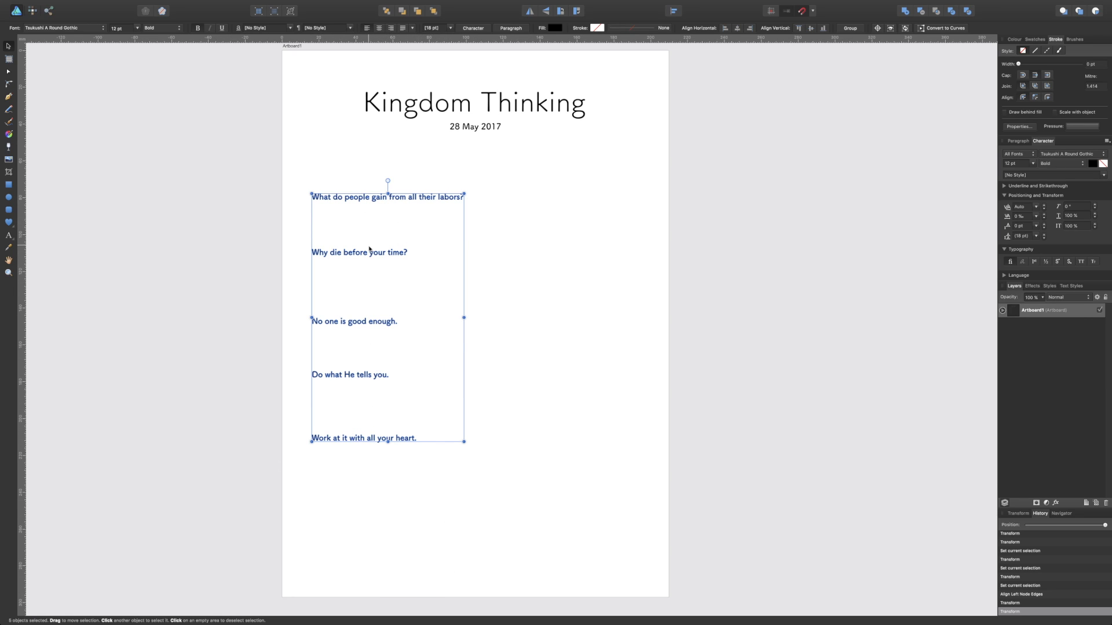
left_click(359, 324)
left_click_drag(359, 326, 361, 313)
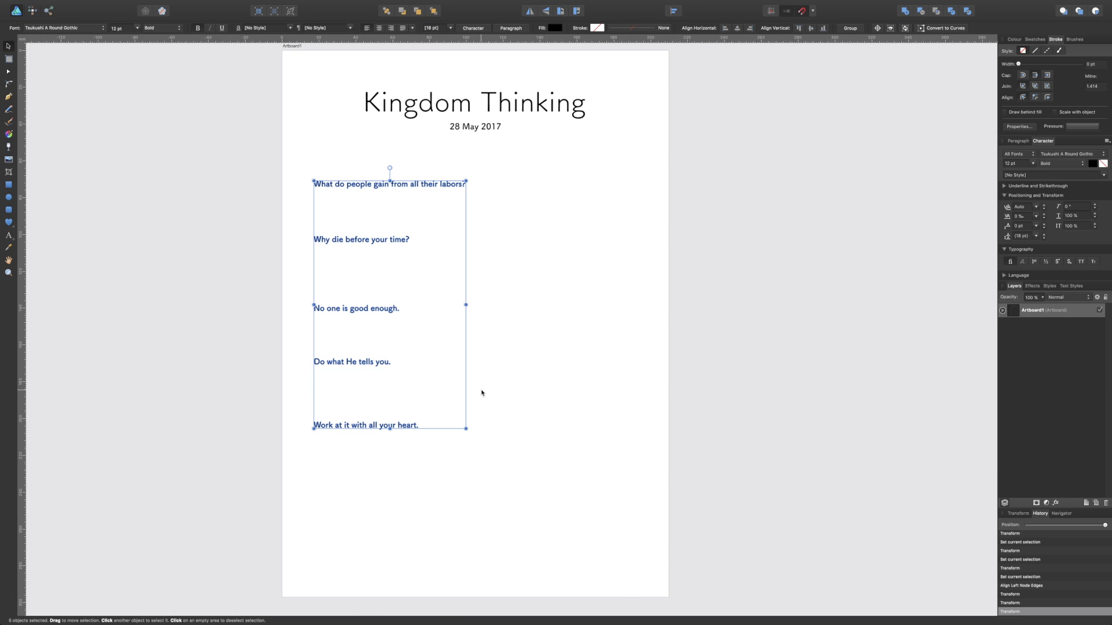
left_click(528, 354)
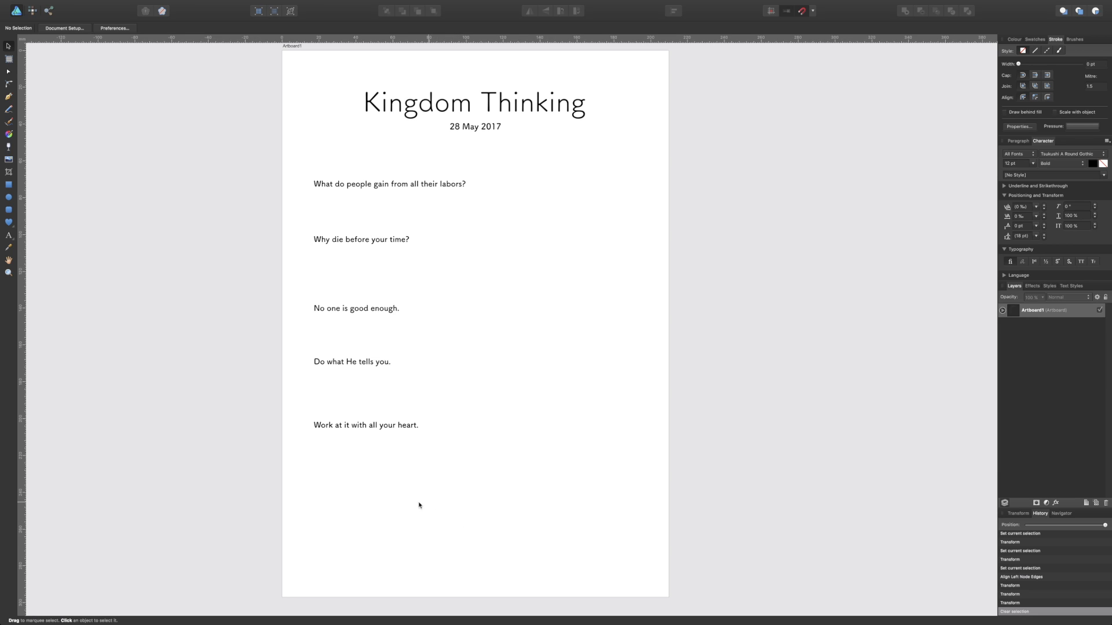
Move "Work at it with all your heart." straight down towards the lower part of the page
left_click(355, 429)
left_click_drag(357, 435, 359, 471)
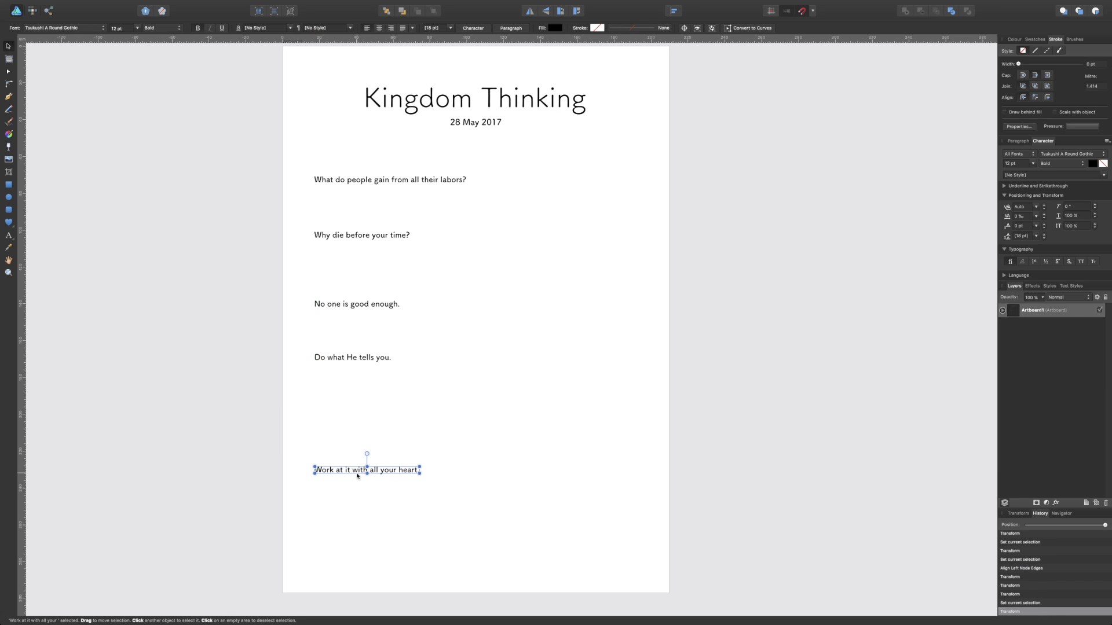
left_click_drag(355, 475, 355, 474)
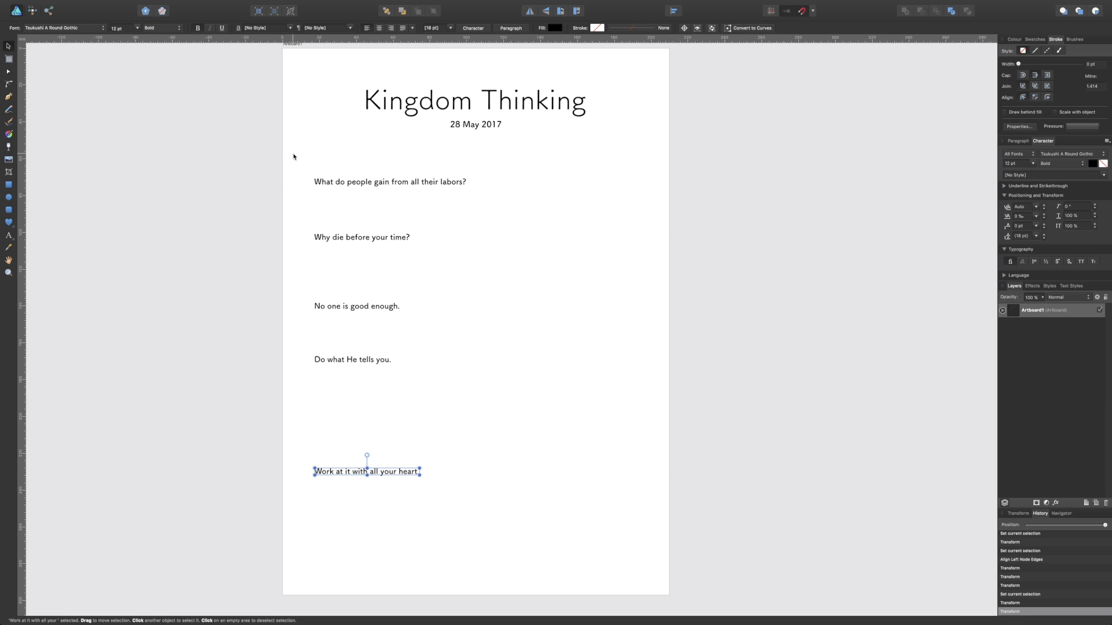
Select the five points, space them evenly in the vertical direction with Auto Distribute, and clear the selection
left_click_drag(292, 161, 560, 508)
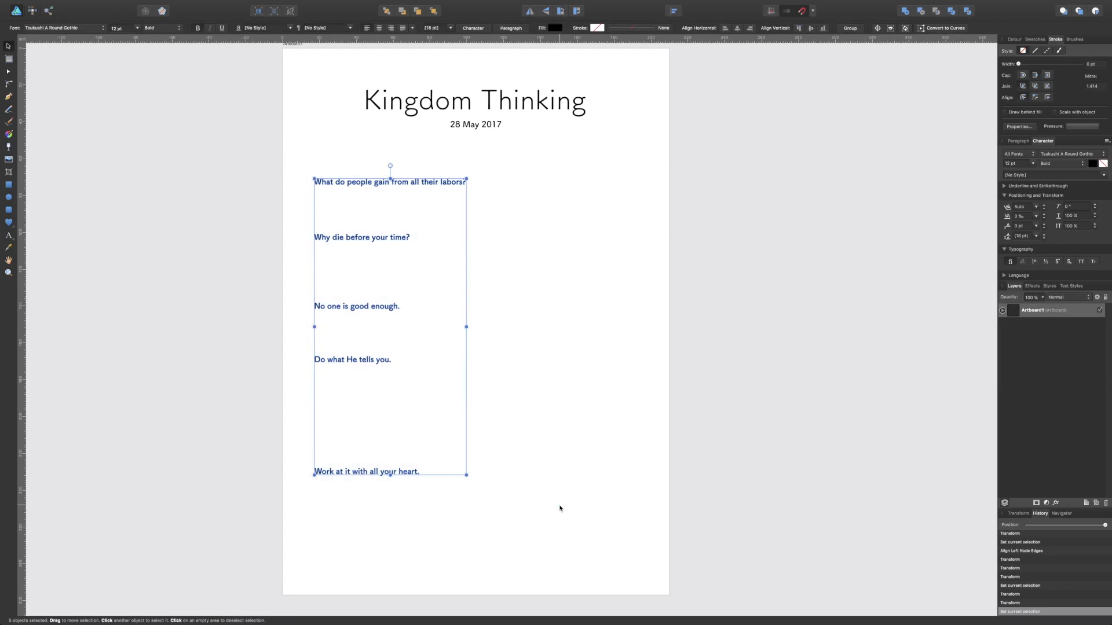
left_click(674, 11)
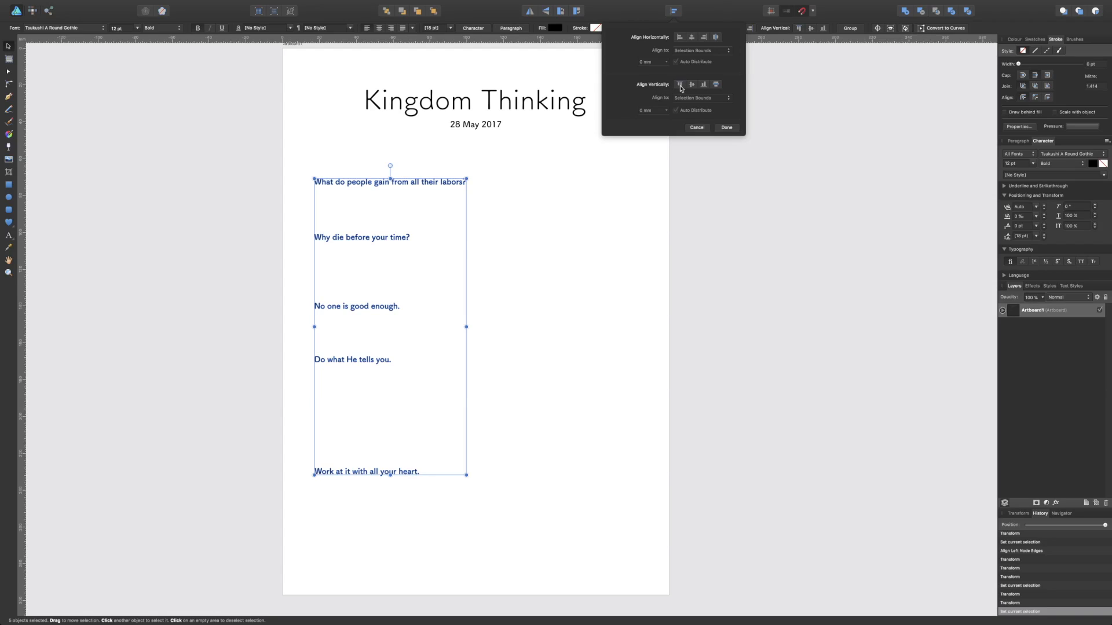
left_click(719, 86)
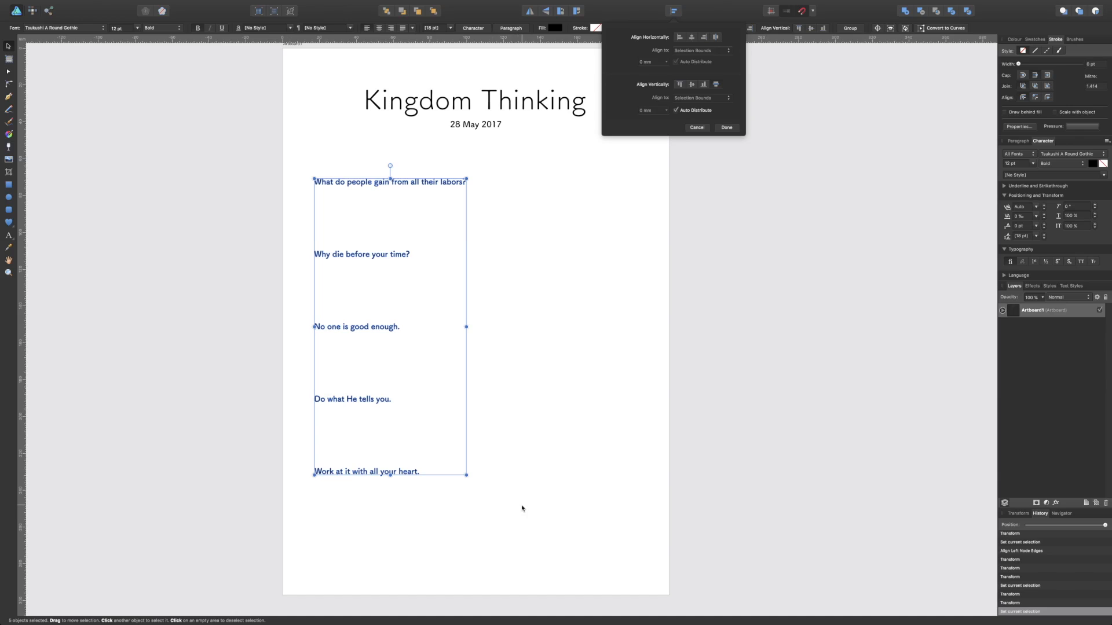
left_click(566, 343)
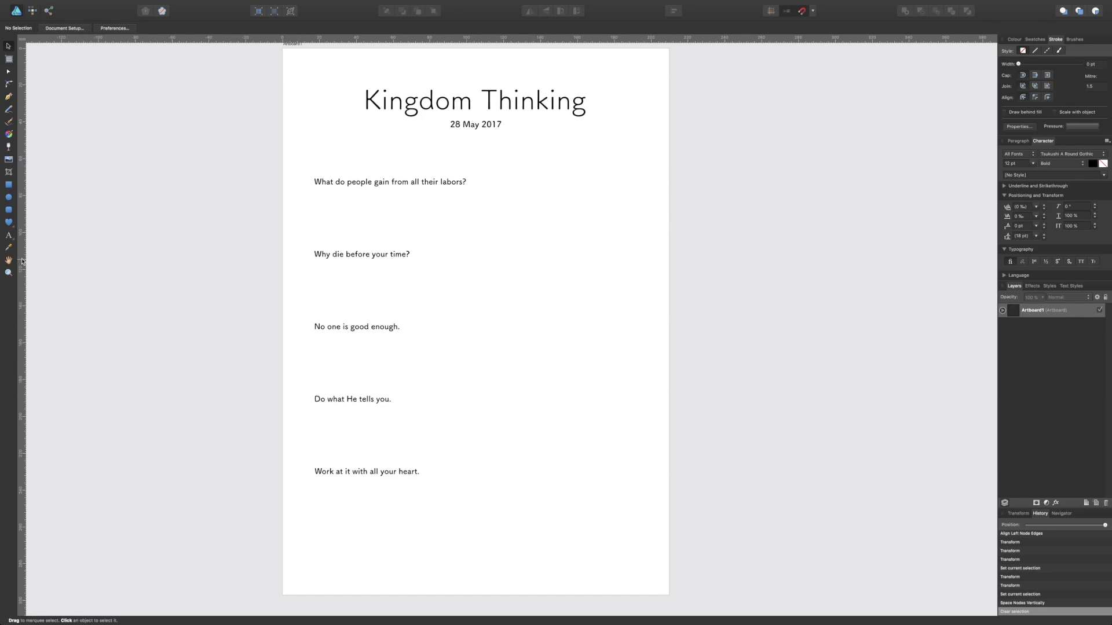
Add the artistic text "1" below "What do people gain from all their labors?", near the horizontal centre of the page
left_click(8, 236)
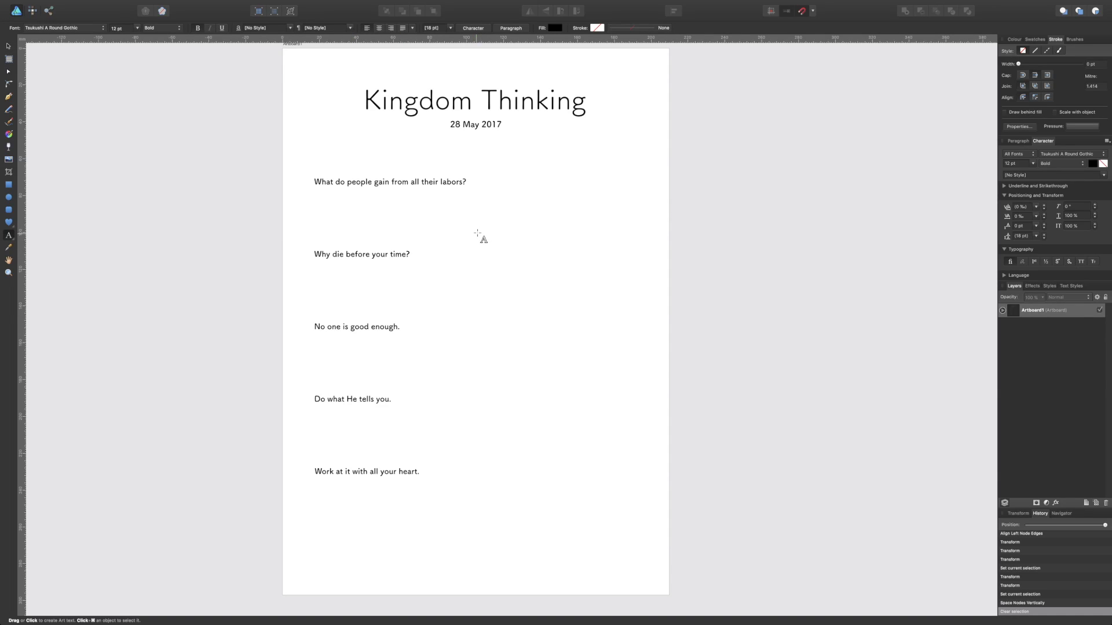
left_click(316, 182)
left_click(471, 219)
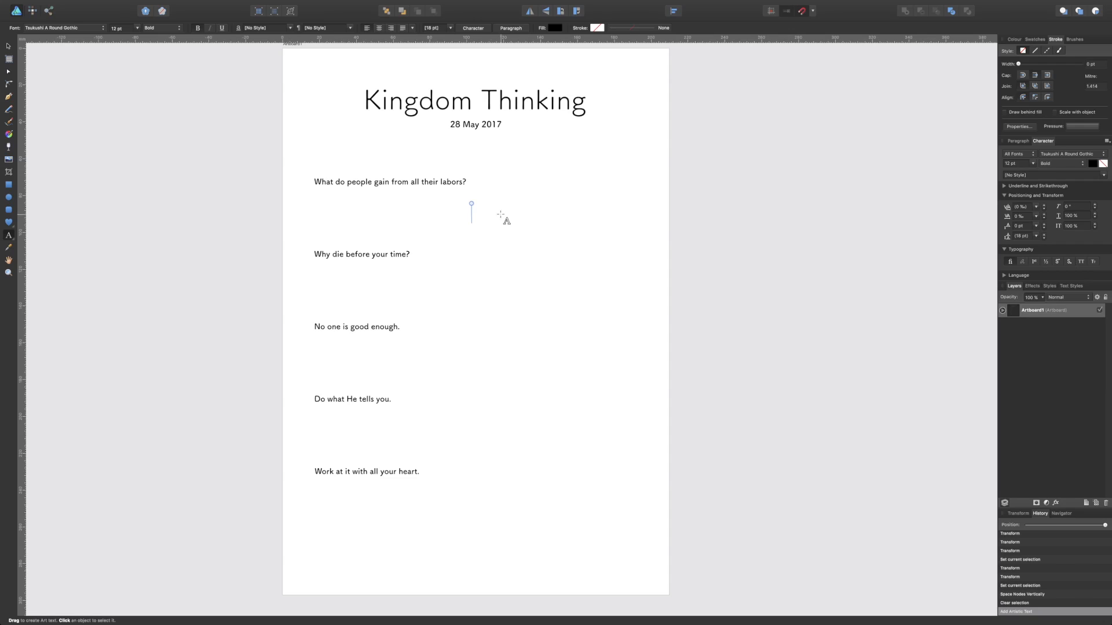
type("1")
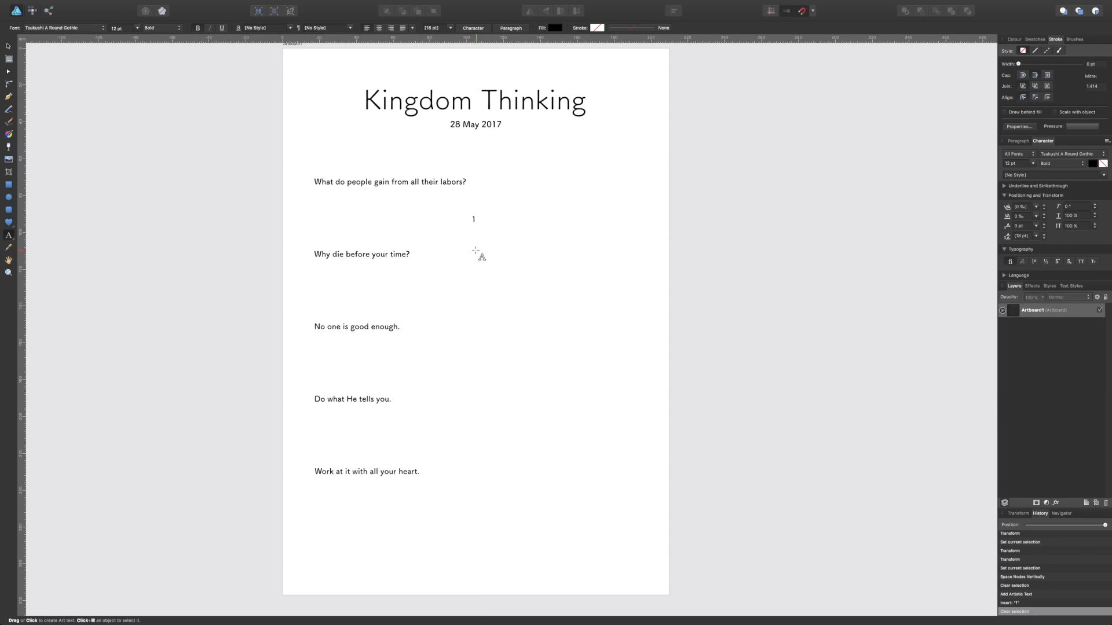
Add the numbers 2, 3 and 4 as separate artistic text objects, one below another under the 1
left_click(476, 250)
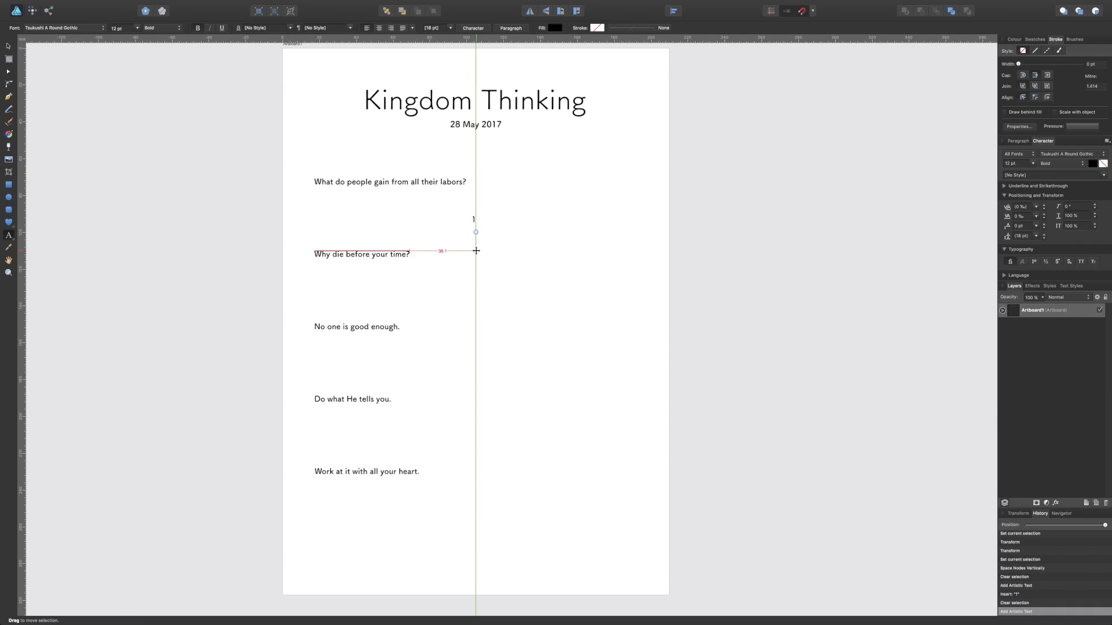
type("2")
key("Escape")
left_click(480, 284)
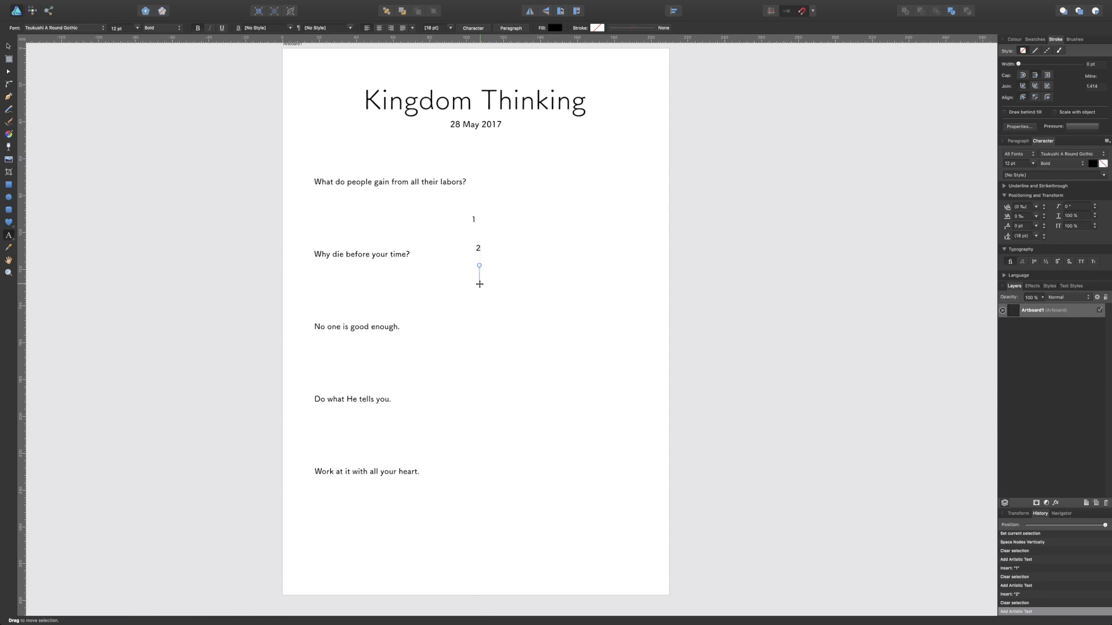
type("3")
key("Escape")
left_click(486, 309)
type("4")
key("Escape")
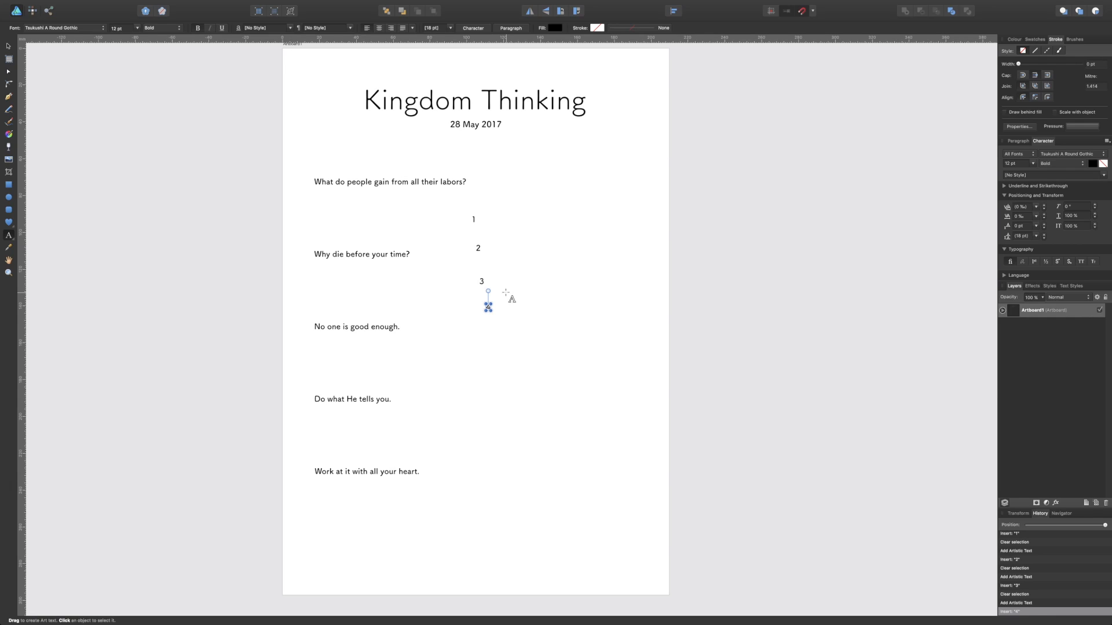
Undo the additions of the numbers 4, 3 and 2, keeping the 1
key("super+z")
key("super+z")
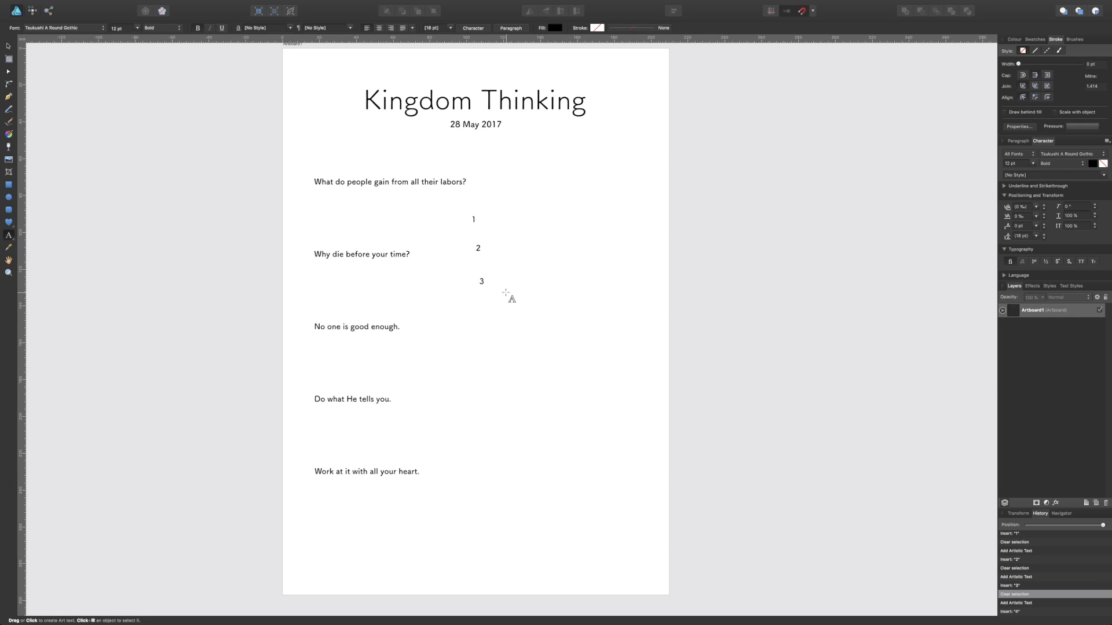
key("super+z")
key("super+z")
key("super+z")
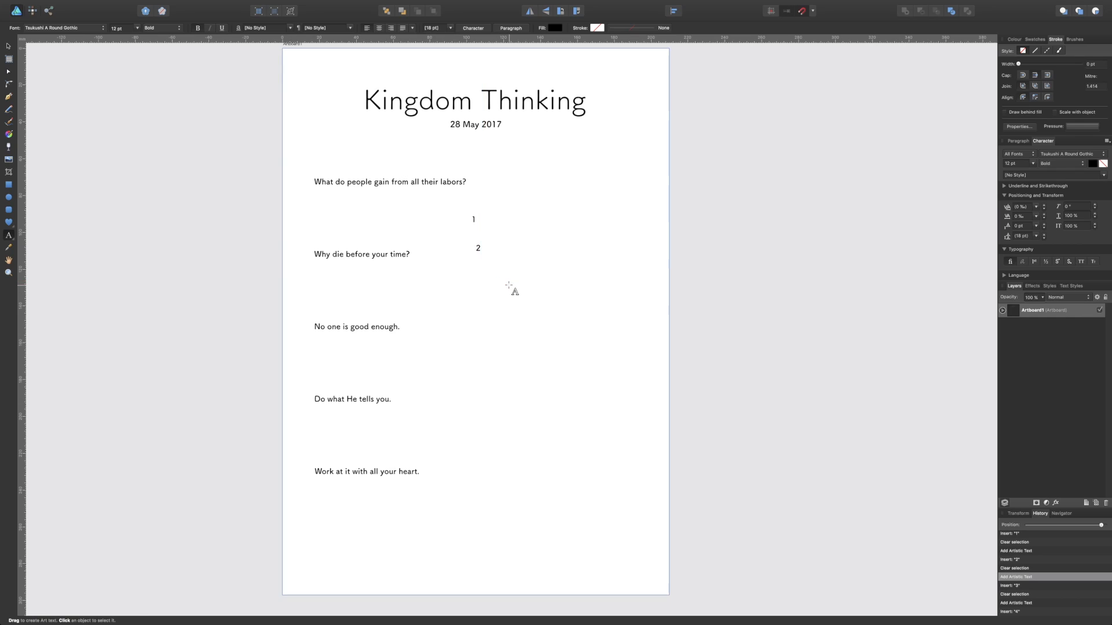
key("super+z")
key("super+z")
key("super+z")
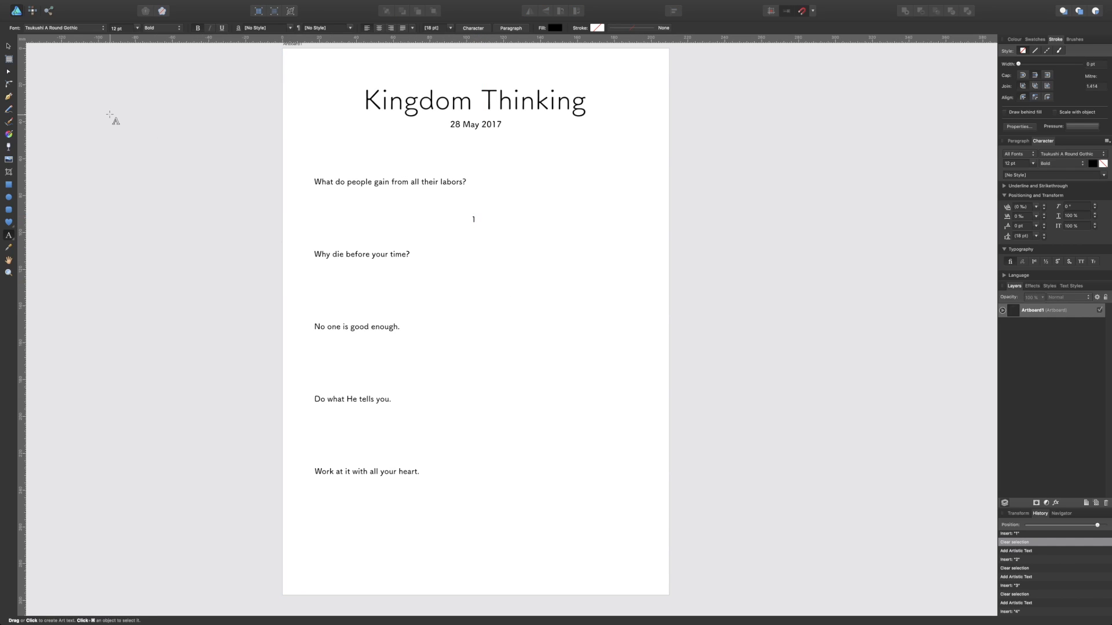
Duplicate the number 1 and place the copy below it and slightly to its right, just below the level of "Why die before your time?"
left_click(8, 46)
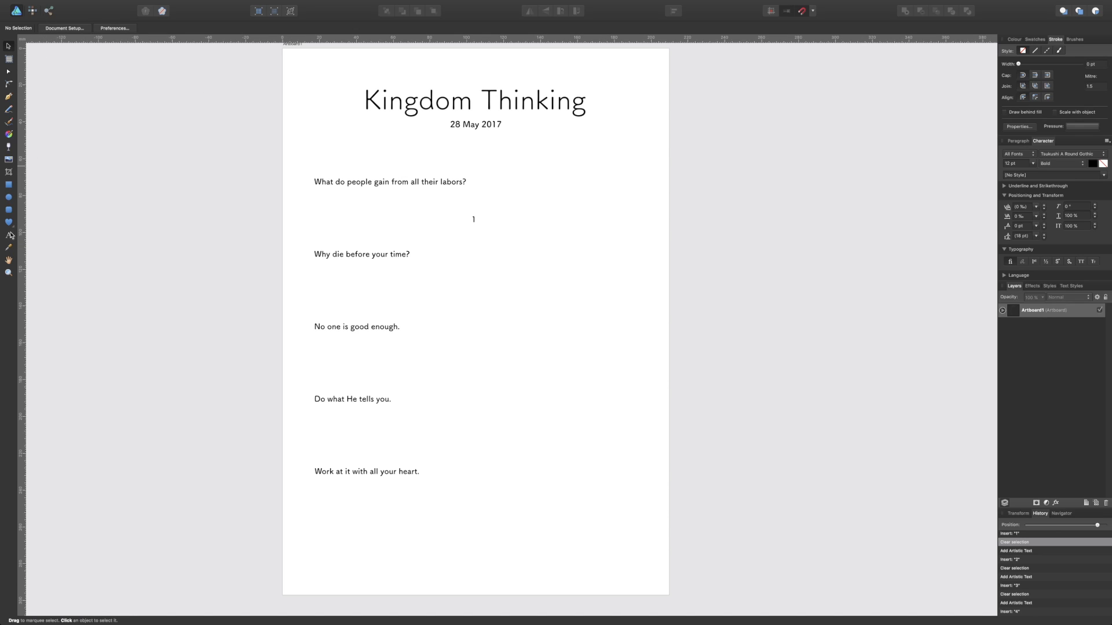
left_click(9, 236)
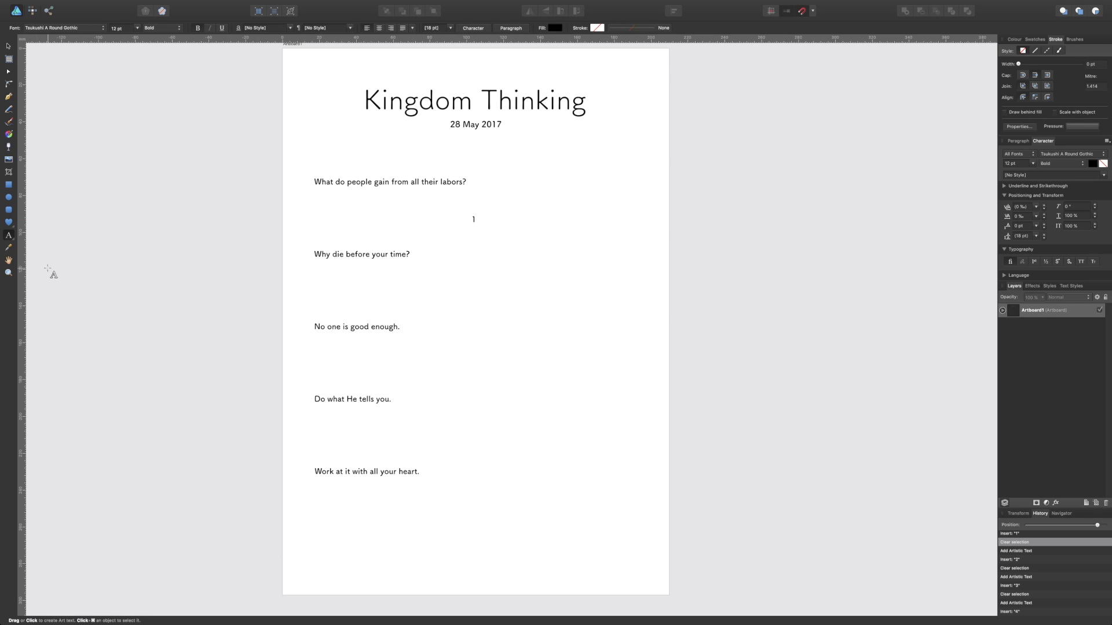
left_click(9, 48)
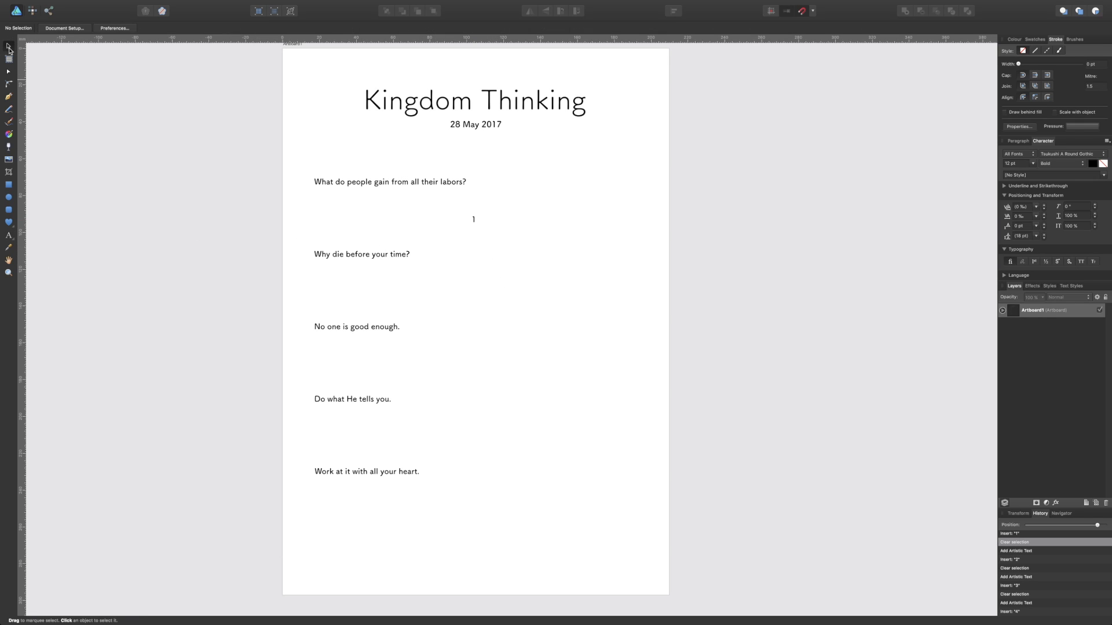
left_click(474, 220)
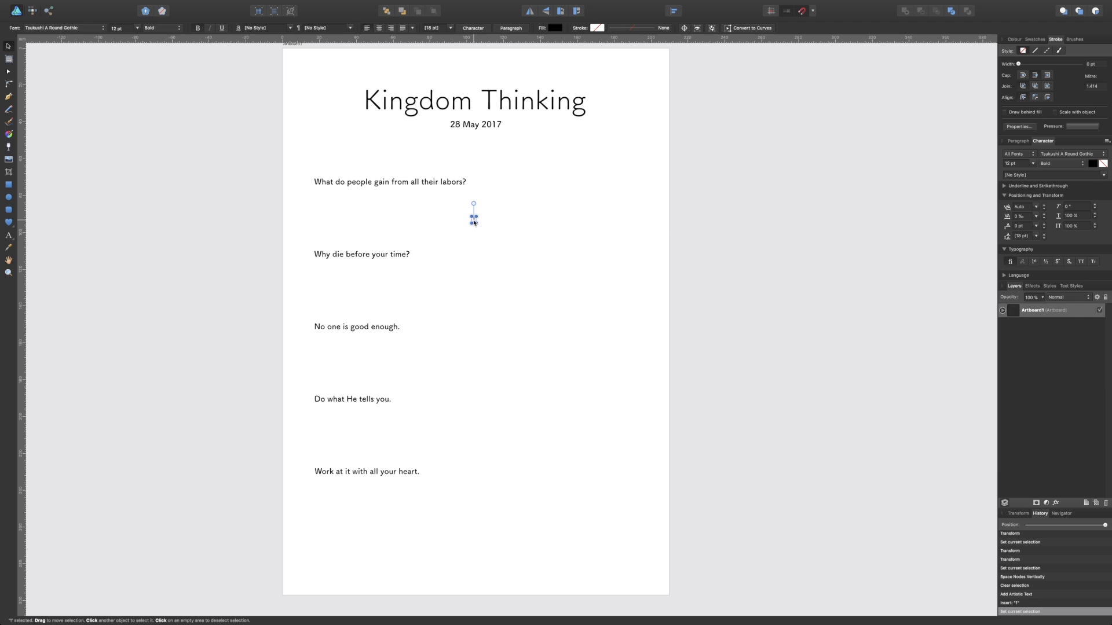
left_click_drag(475, 221, 494, 269)
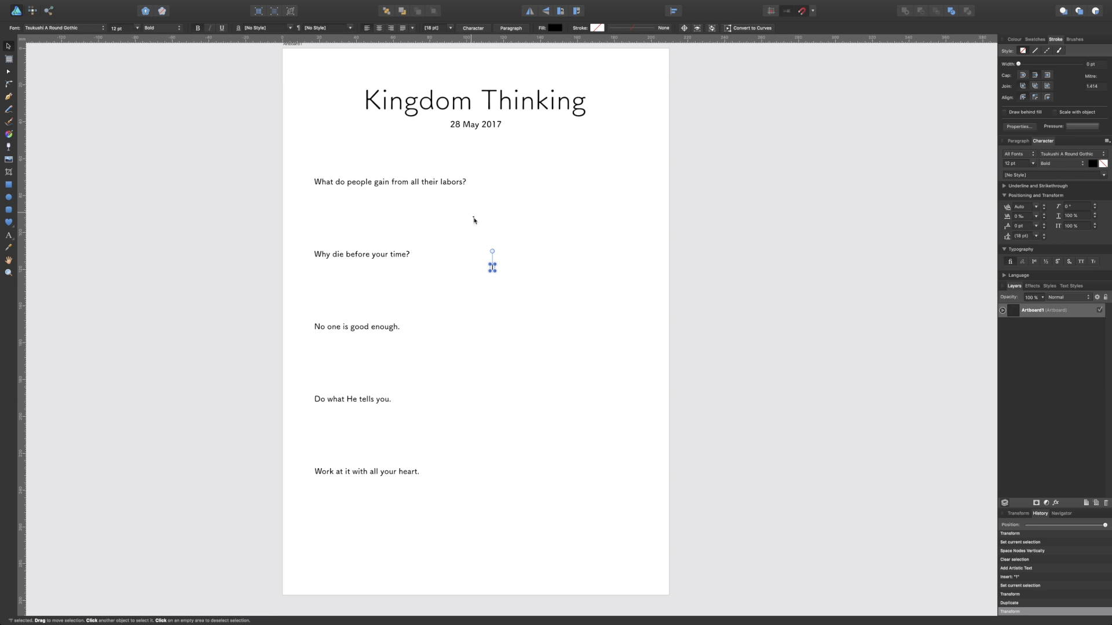
Change the copied number to 2 and place a duplicate of it slightly lower, just above the level of "No one is good enough."
left_click(492, 269)
left_click(493, 268)
left_click(9, 237)
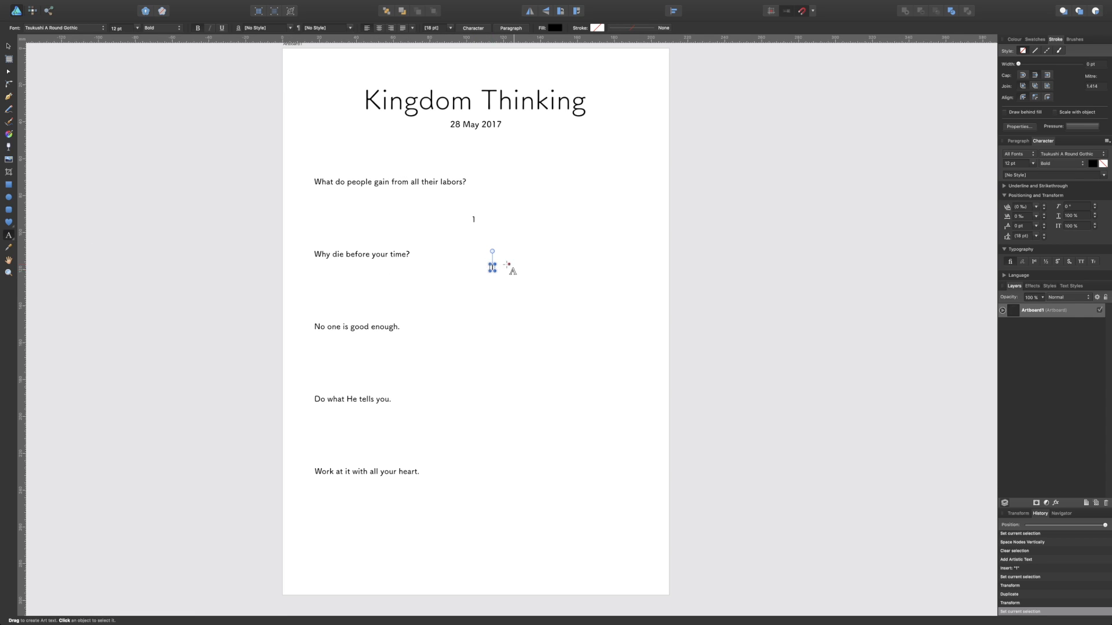
left_click(544, 262)
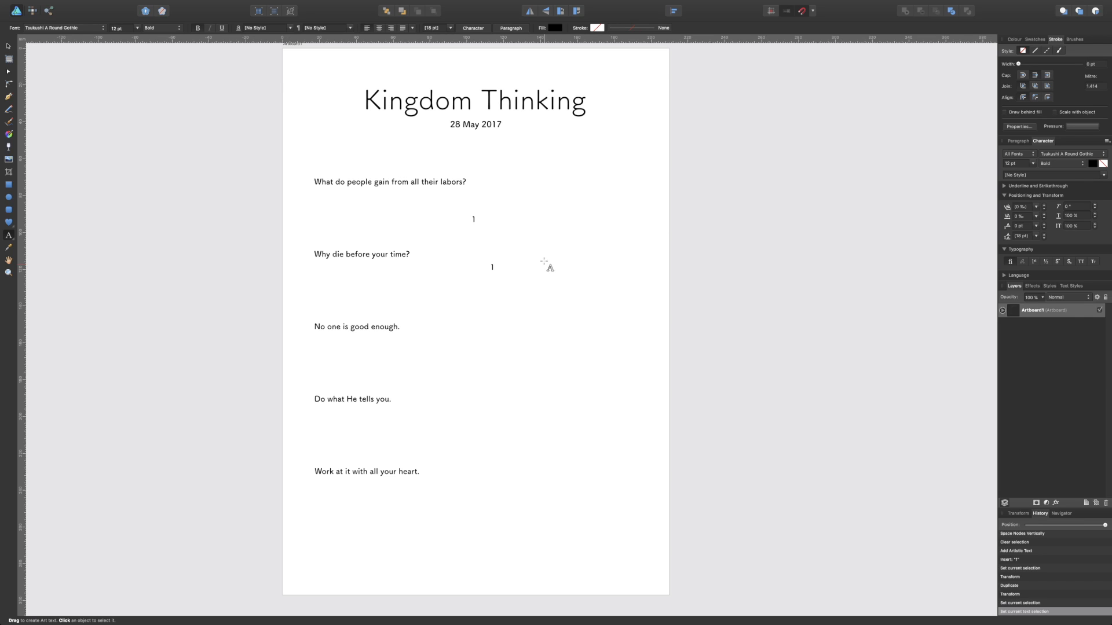
key("BackSpace")
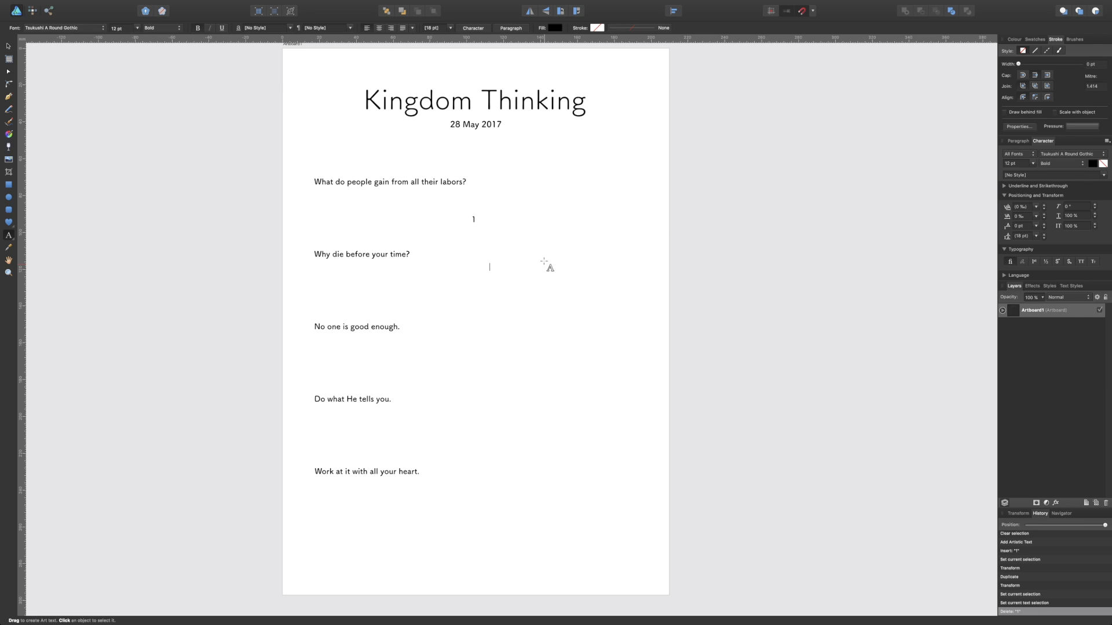
type("2")
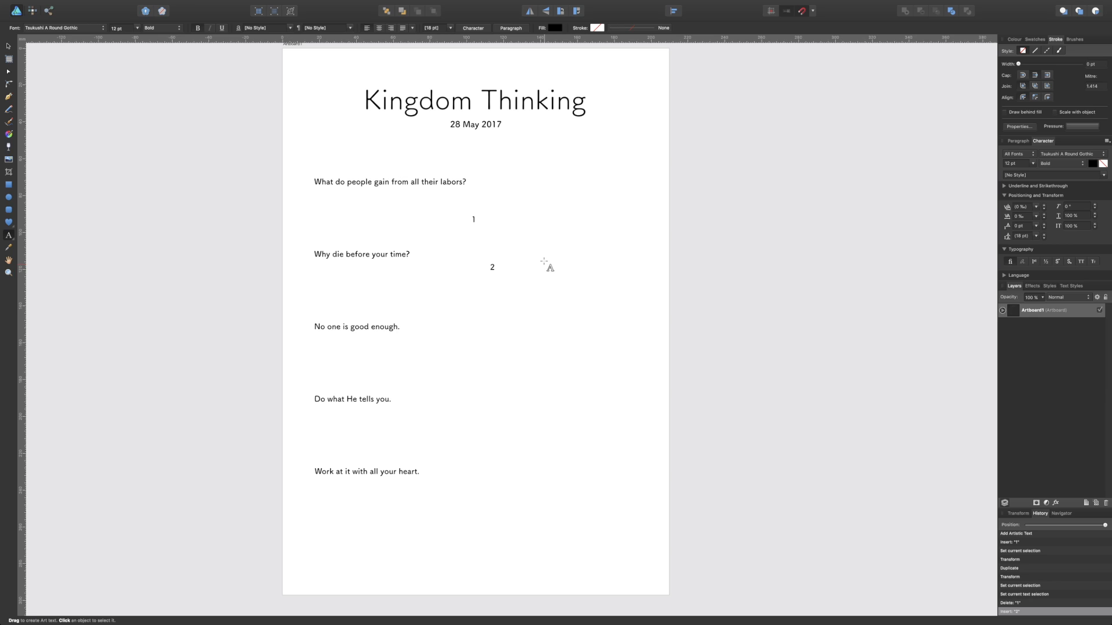
key("Escape")
left_click(9, 46)
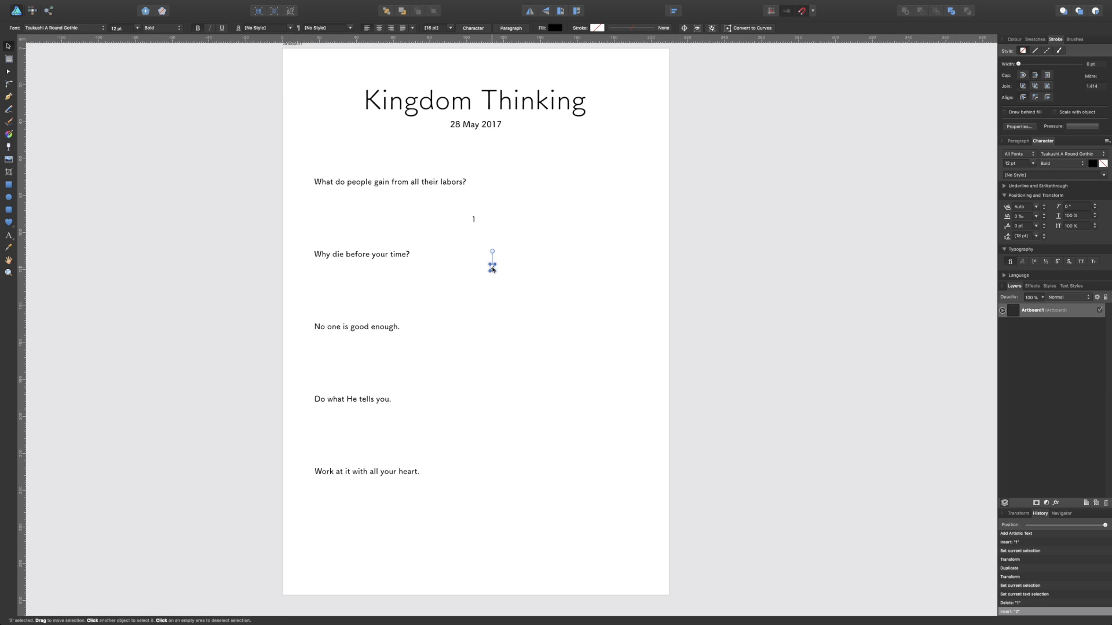
left_click_drag(493, 269, 503, 305, "alt")
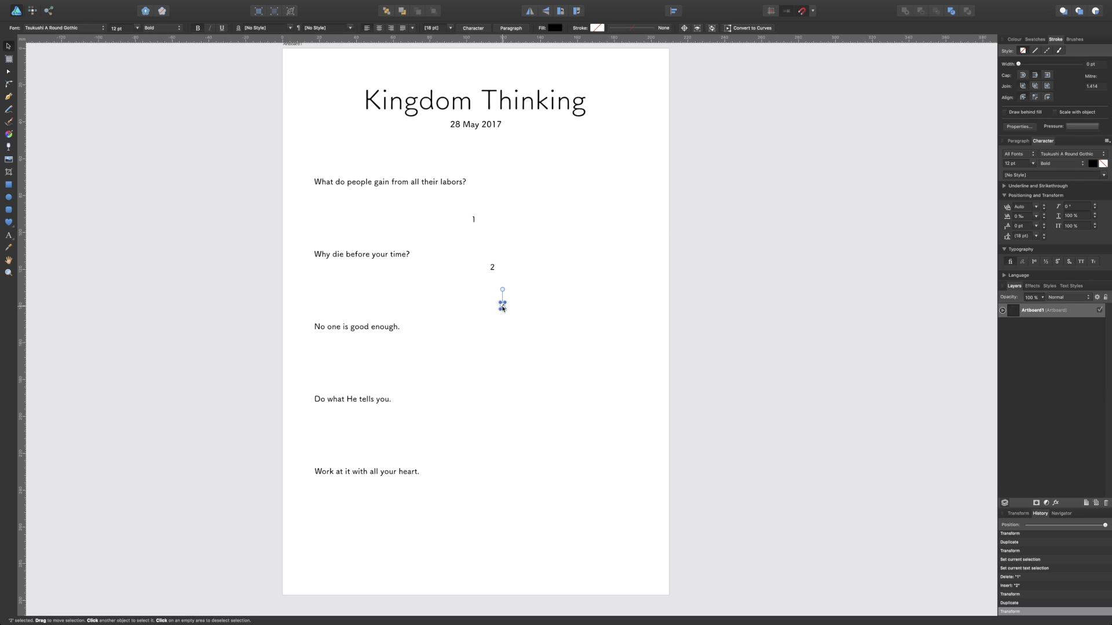
Try text editing on the first two points, move "Why die before your time?" slightly, and undo the move
left_click(407, 184)
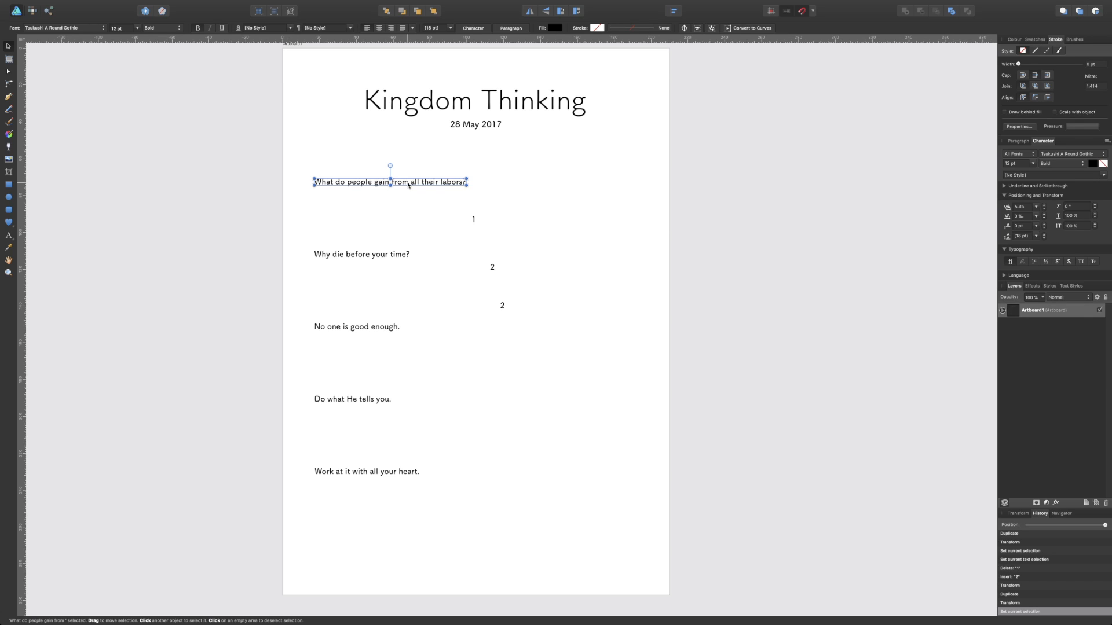
double_click(408, 183)
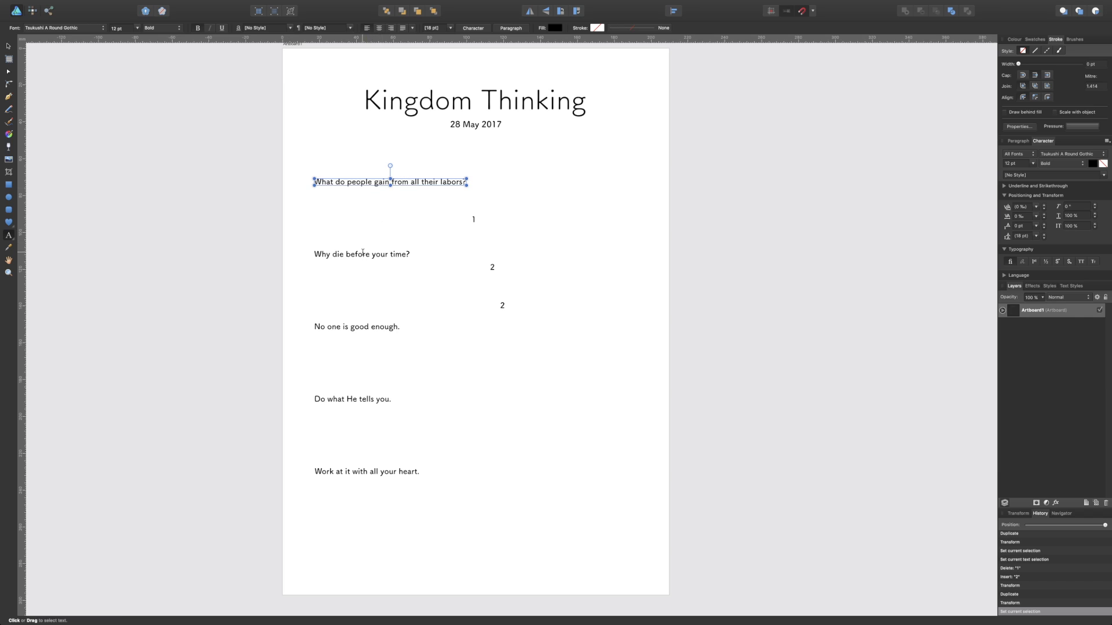
left_click(10, 46)
left_click(346, 256)
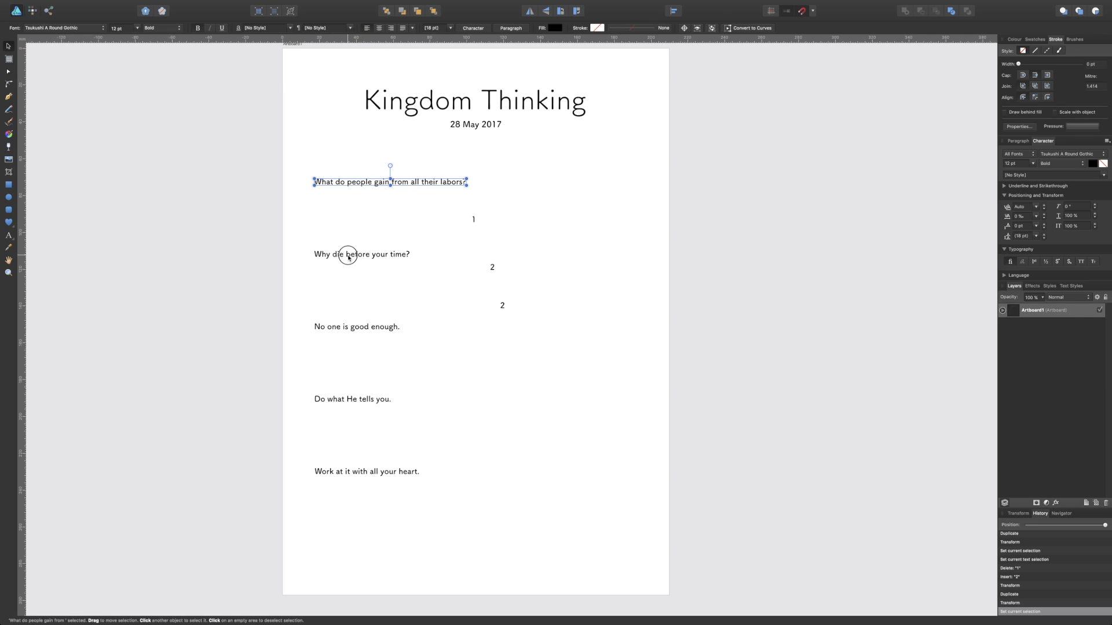
double_click(387, 257)
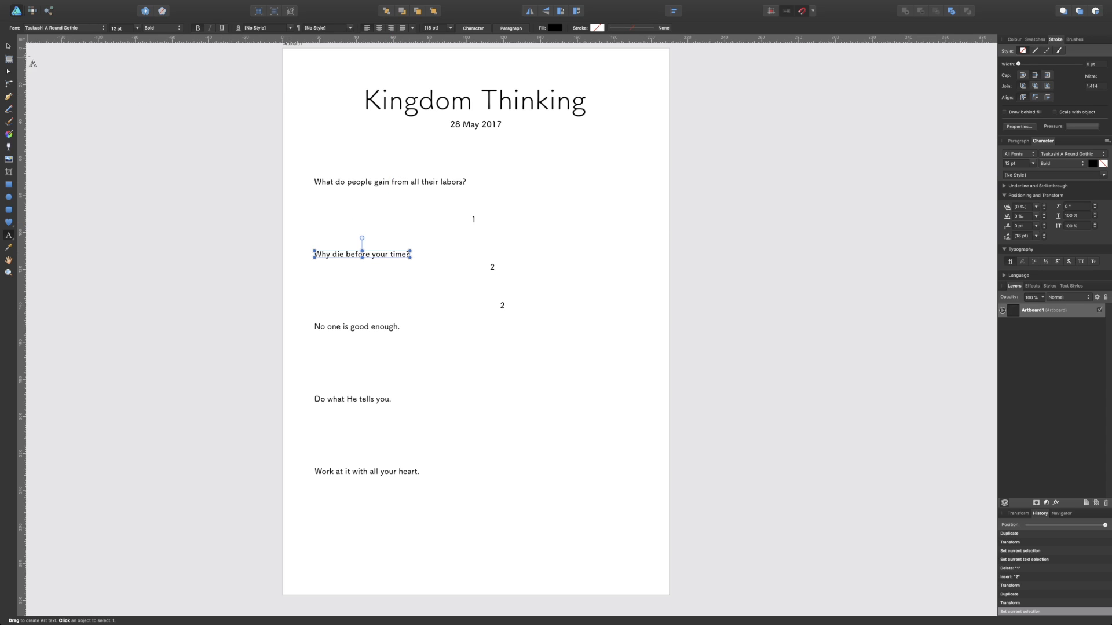
left_click(8, 47)
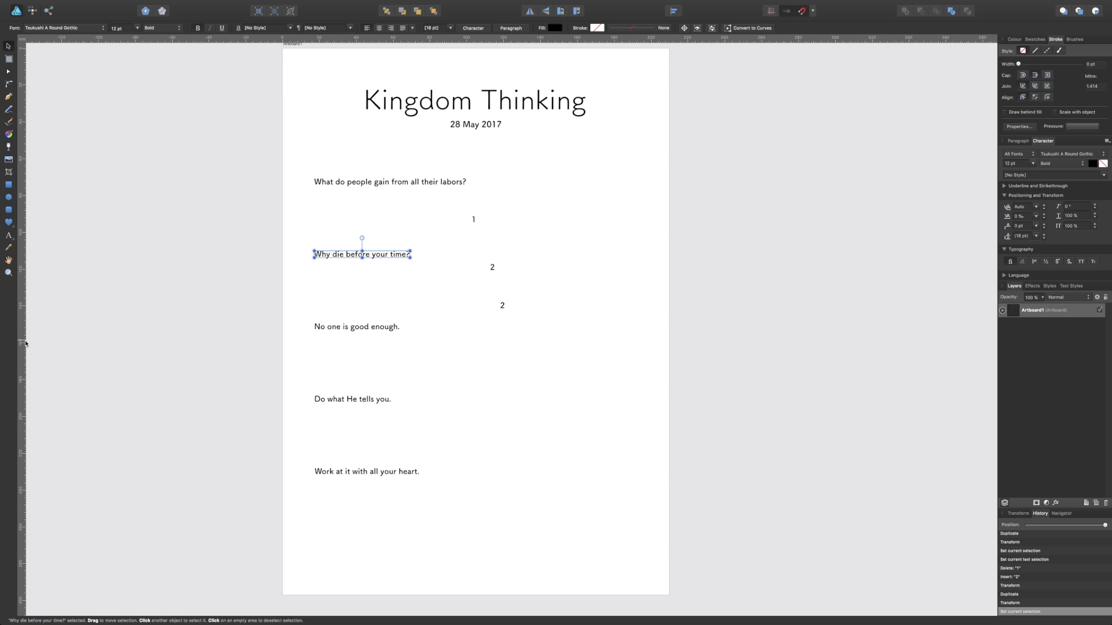
left_click(6, 237)
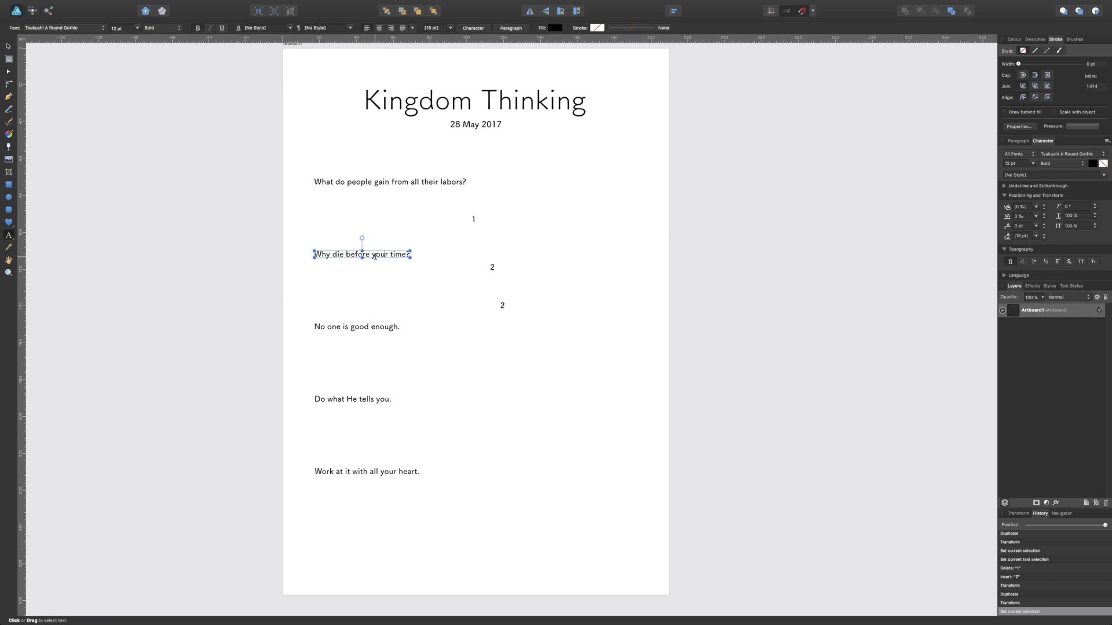
key("v")
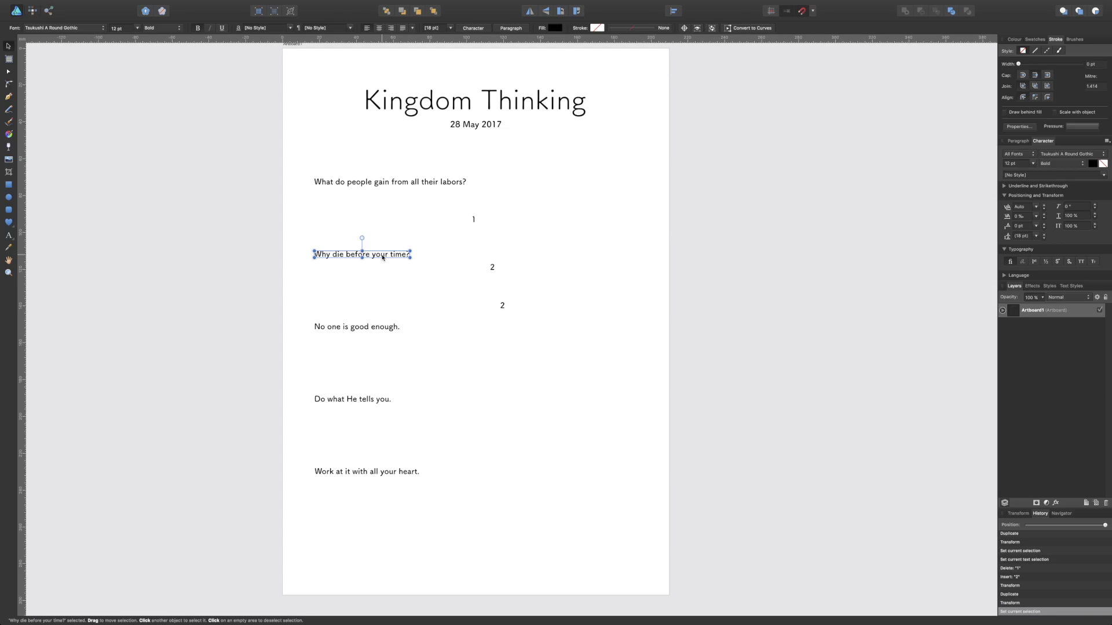
left_click_drag(382, 257, 392, 260)
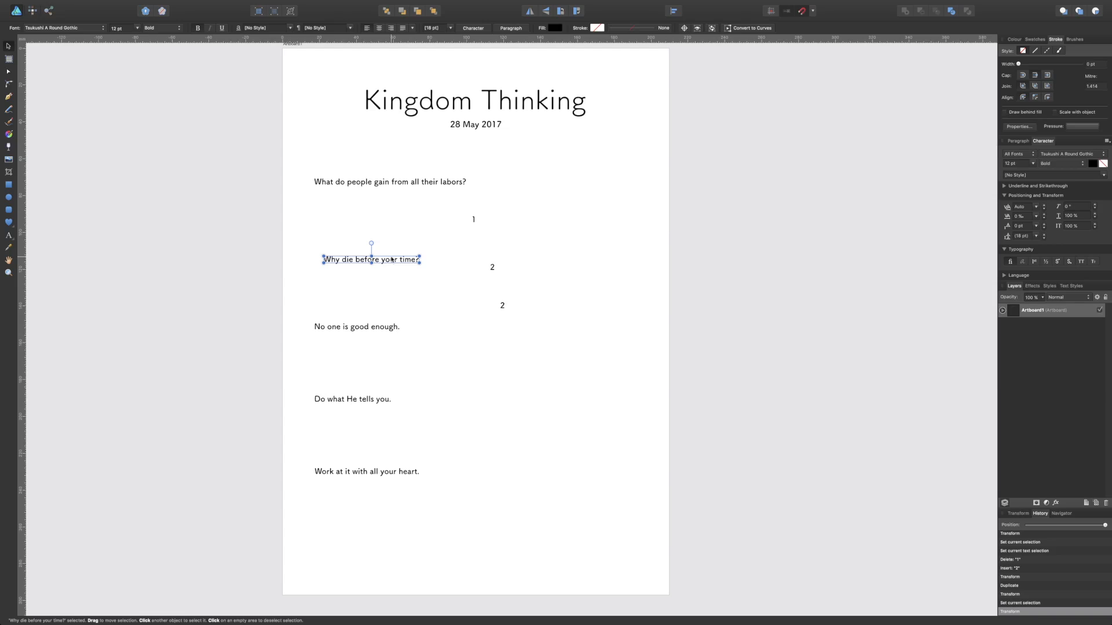
key("super+z")
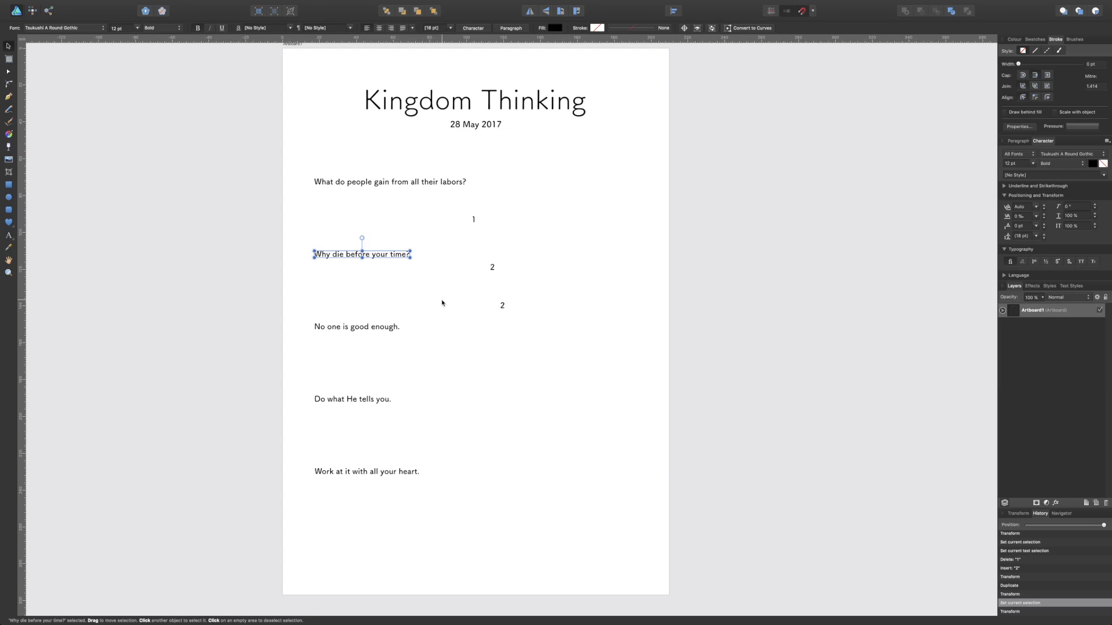
Change the lower duplicate of the 2 to 3 and clear the selection
left_click(502, 306)
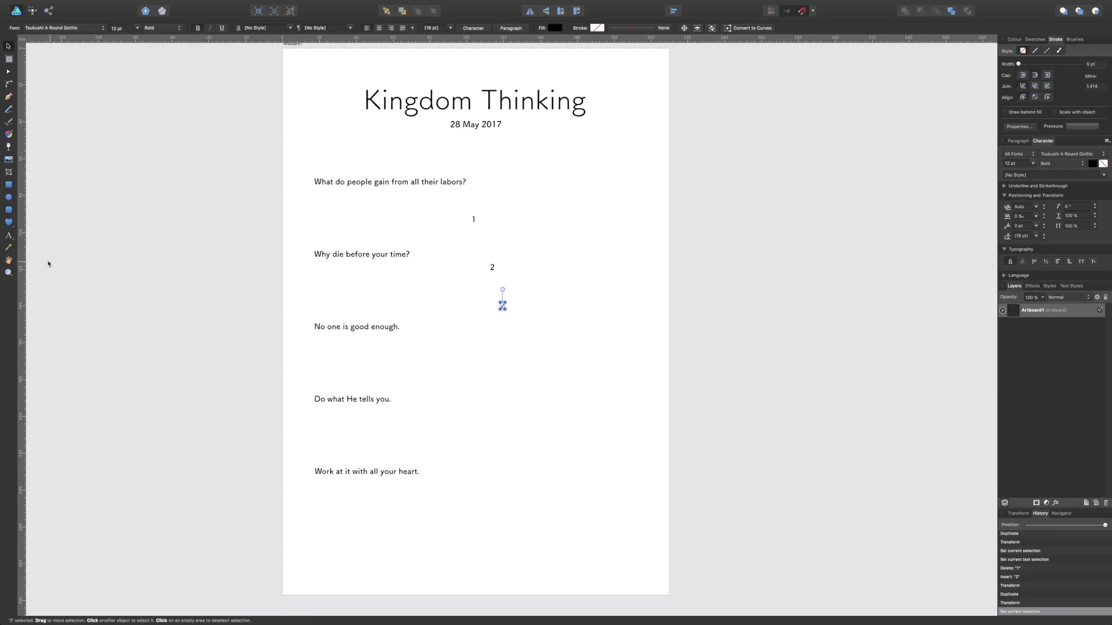
left_click(9, 236)
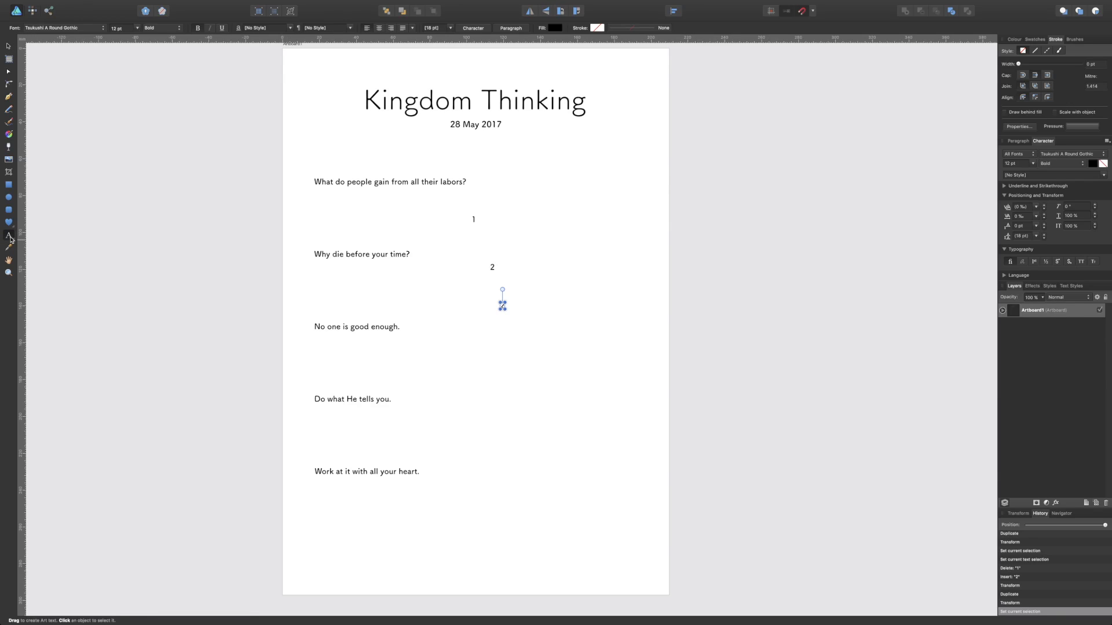
key("BackSpace")
type("3")
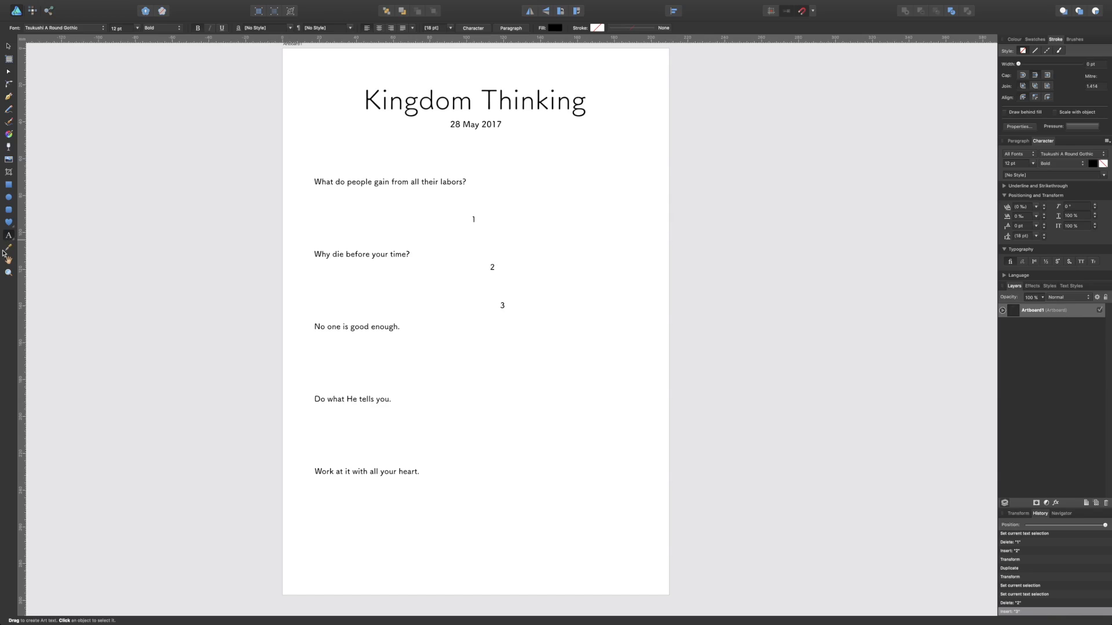
key("Escape")
key("Escape")
Add the numbers 4 and 5 as separate artistic text objects, one below the other under the 3
left_click(499, 350)
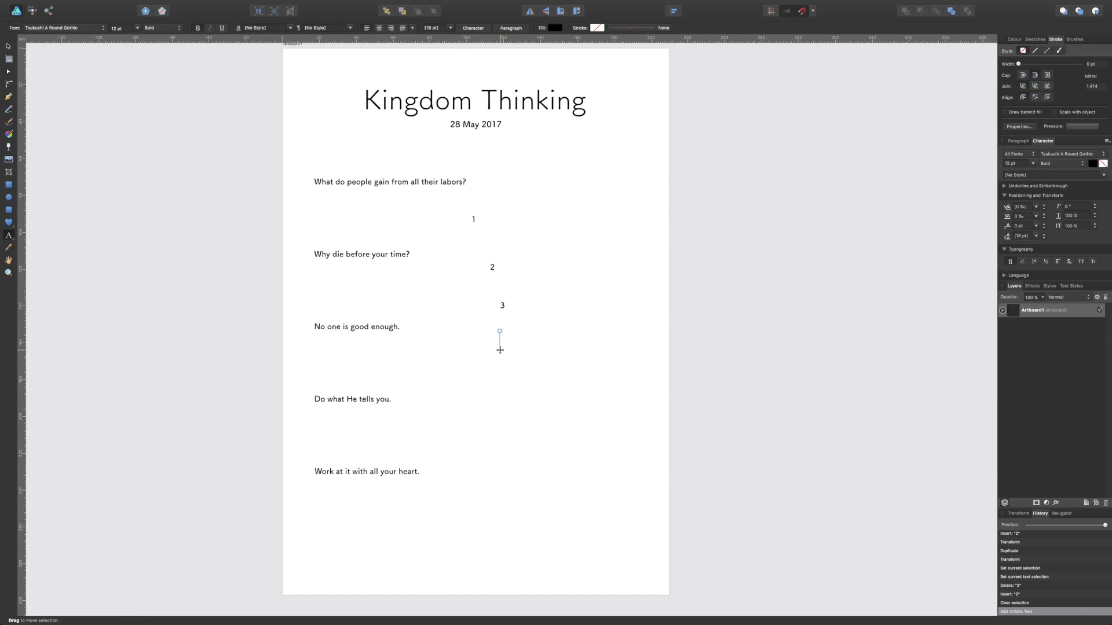
type("4")
key("Escape")
key("Escape")
left_click(498, 380)
type("5")
key("Escape")
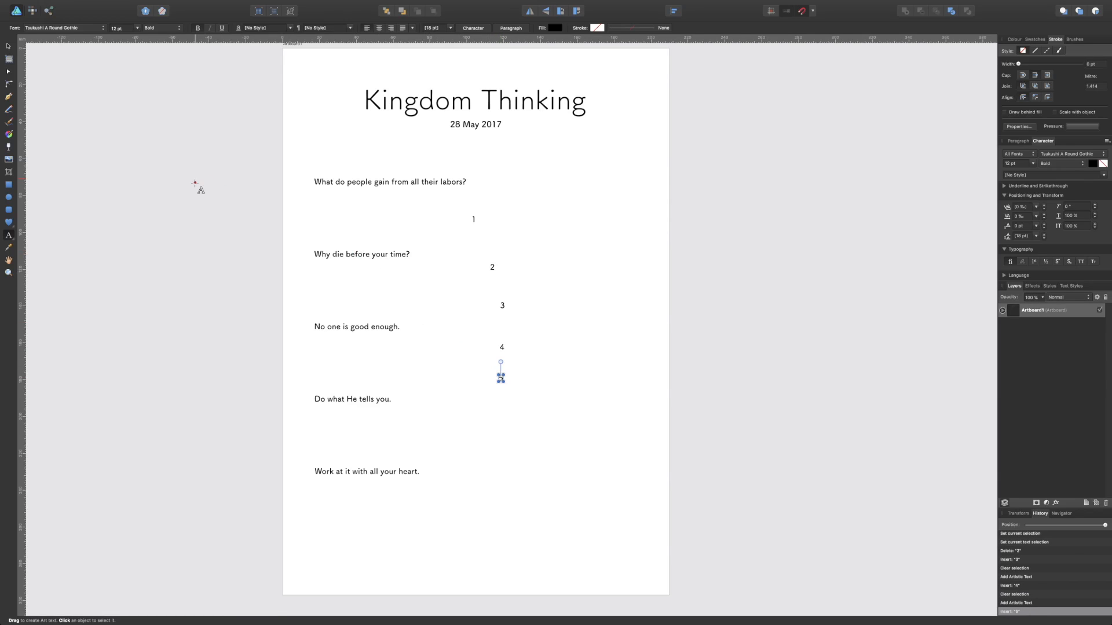
left_click(8, 47)
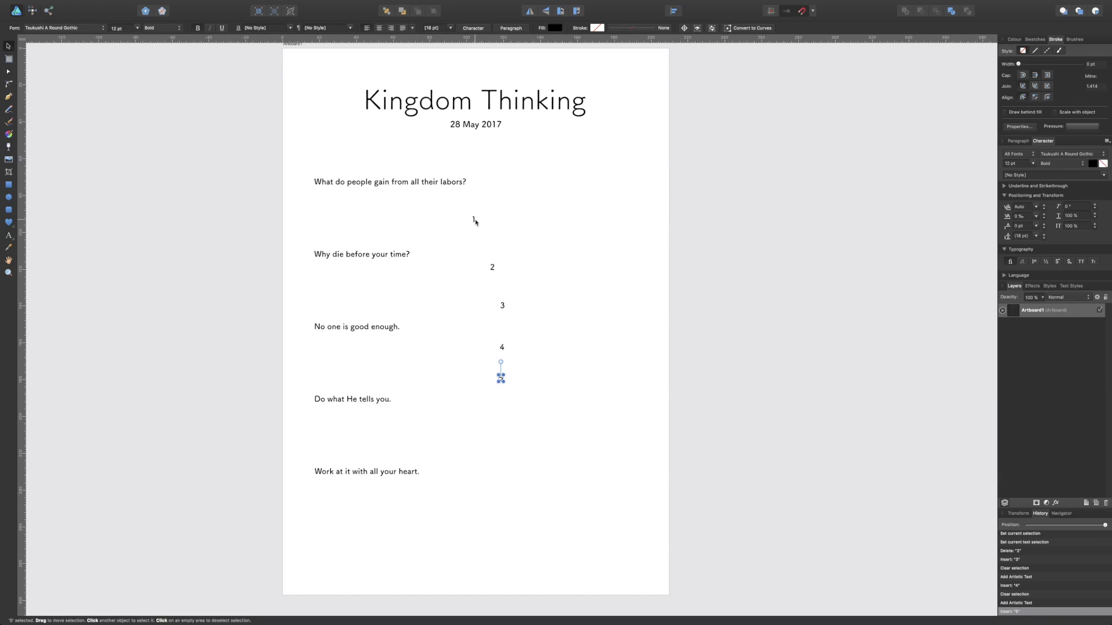
Move the numbers 1, 2 and 3 just before the first, second and third points
left_click_drag(474, 222, 307, 183)
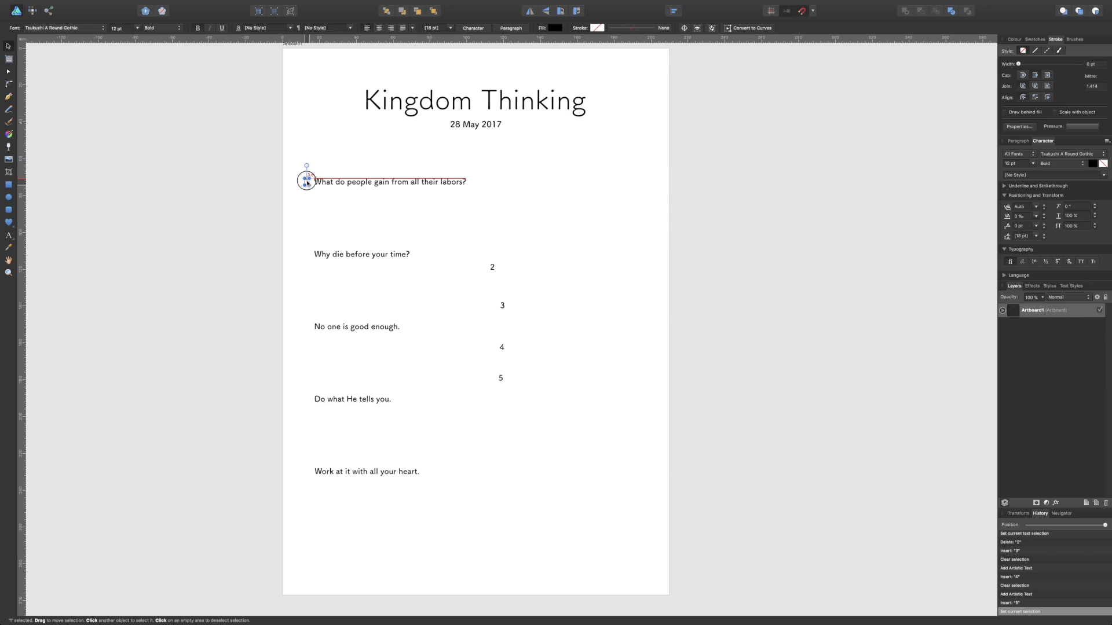
left_click_drag(308, 183, 308, 183)
left_click_drag(492, 267, 310, 256)
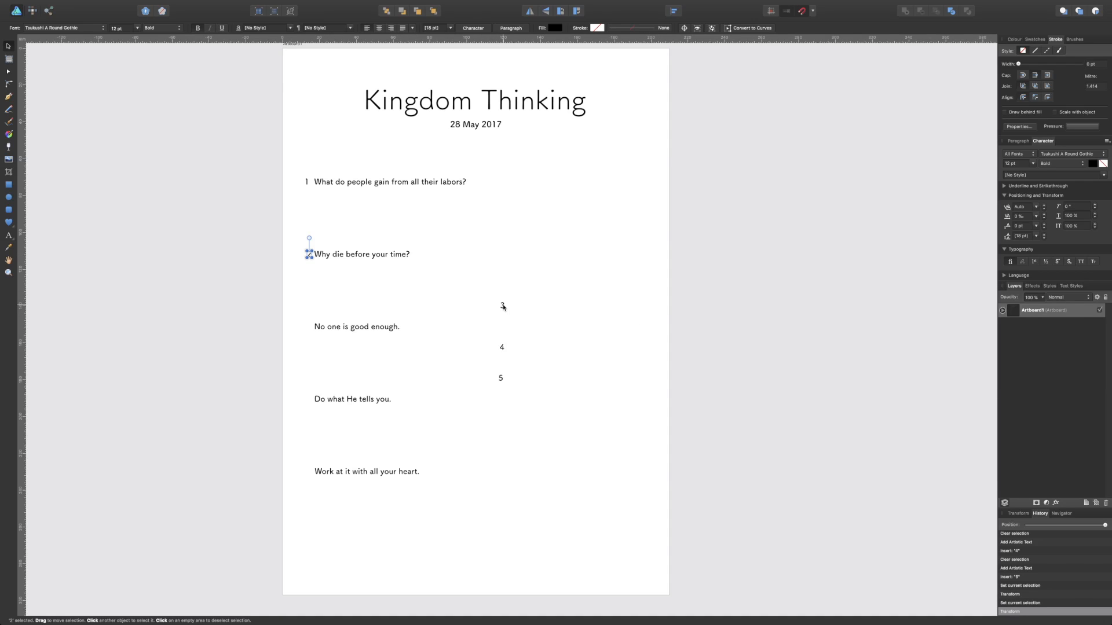
left_click_drag(503, 307, 300, 324)
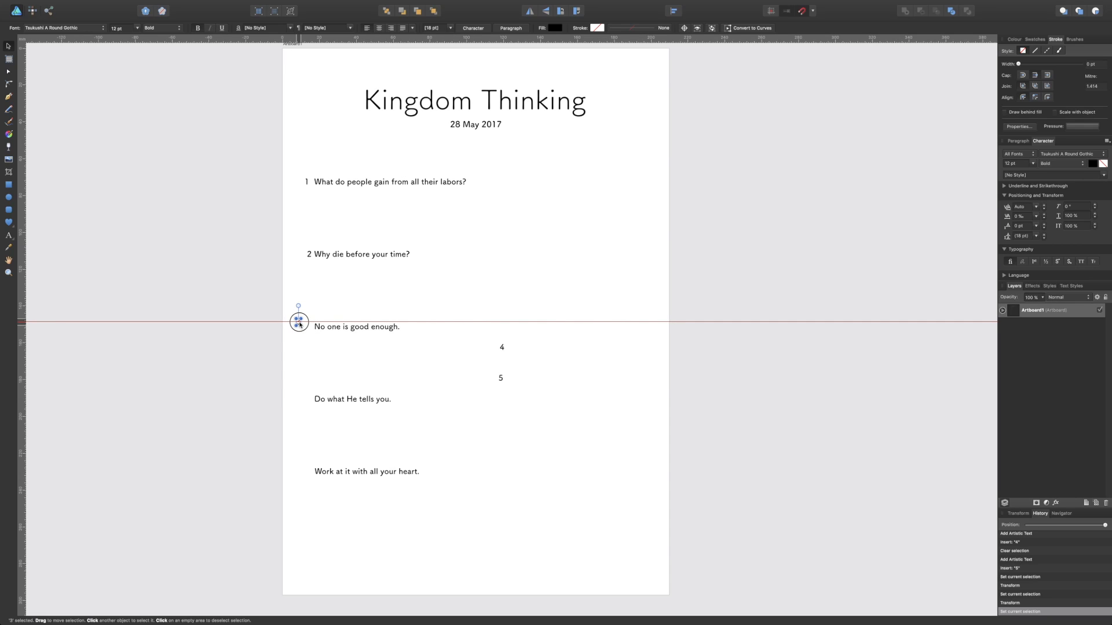
mouse_move(300, 324)
left_mouse_down()
mouse_move(326, 329)
mouse_move(307, 329)
left_mouse_up()
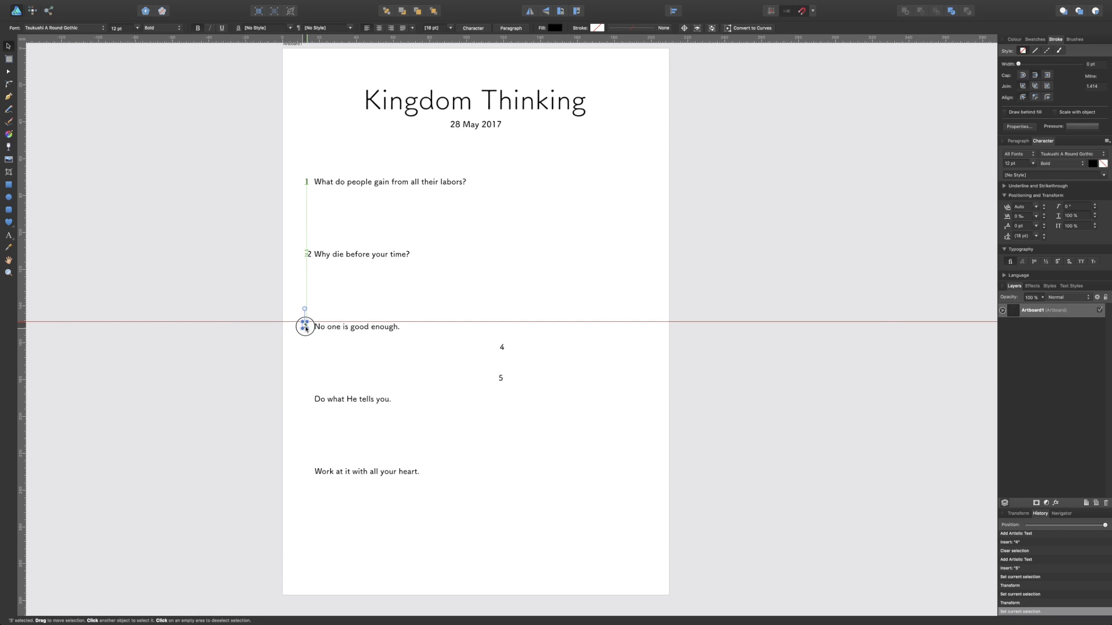
left_click_drag(306, 327, 308, 328)
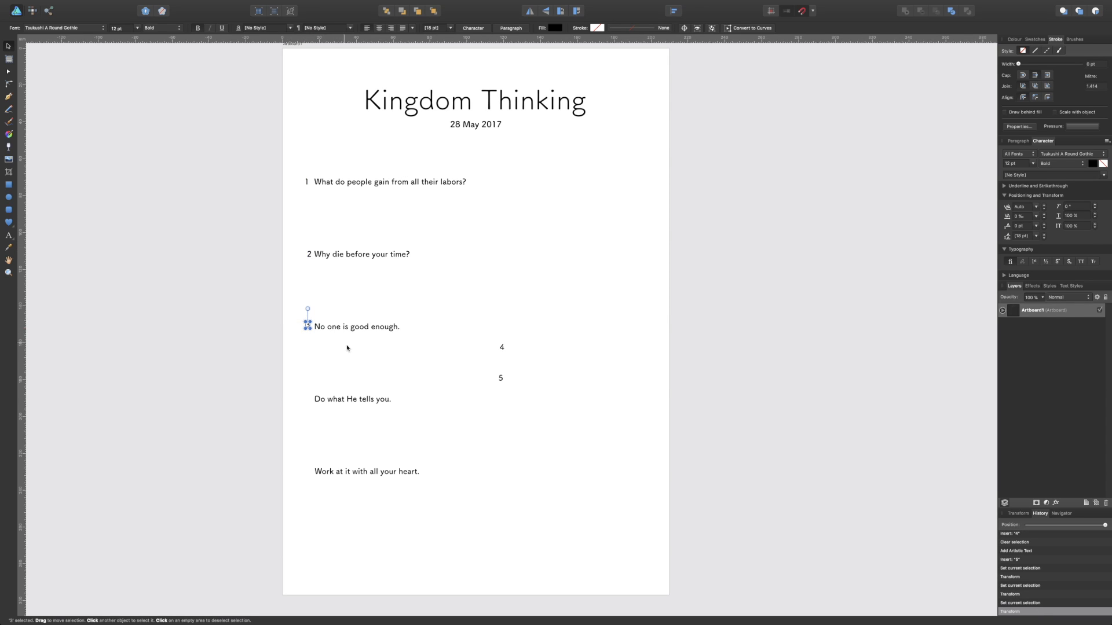
Move the 4 in front of "Do what He tells you." and the 5 in front of "Work at it with all your heart."
left_click_drag(501, 348, 308, 401)
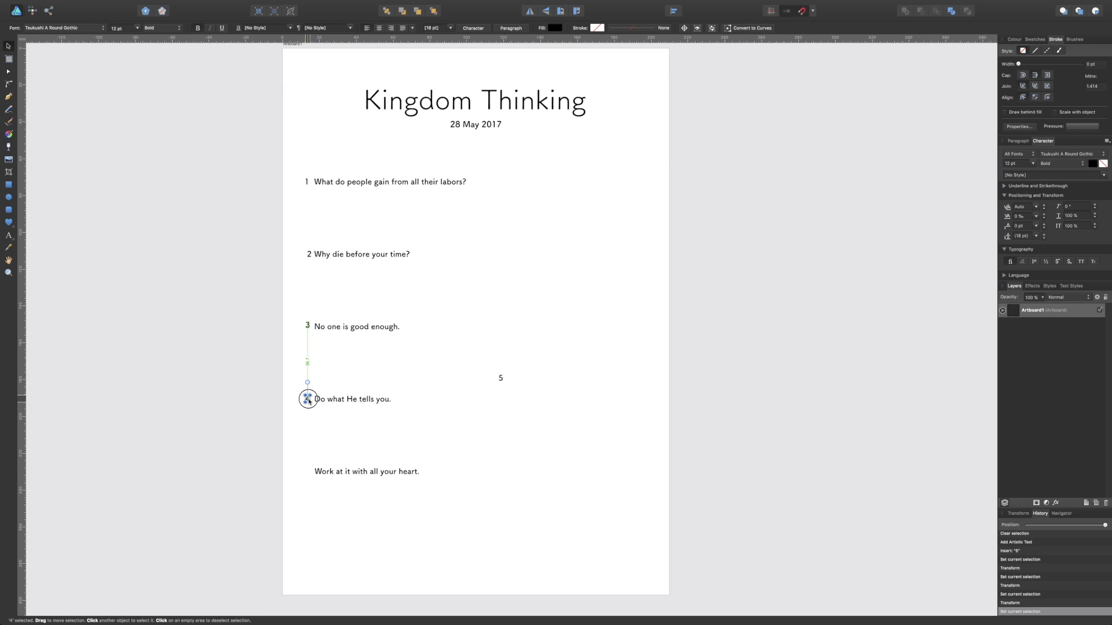
left_click(501, 380)
left_click_drag(502, 381, 311, 474)
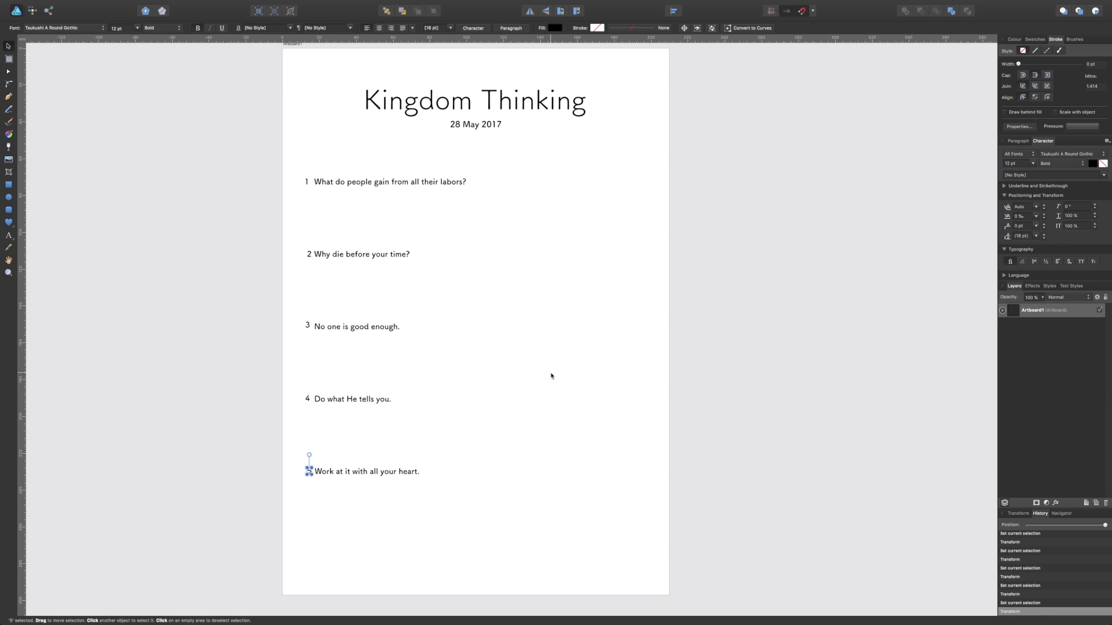
left_click(476, 433)
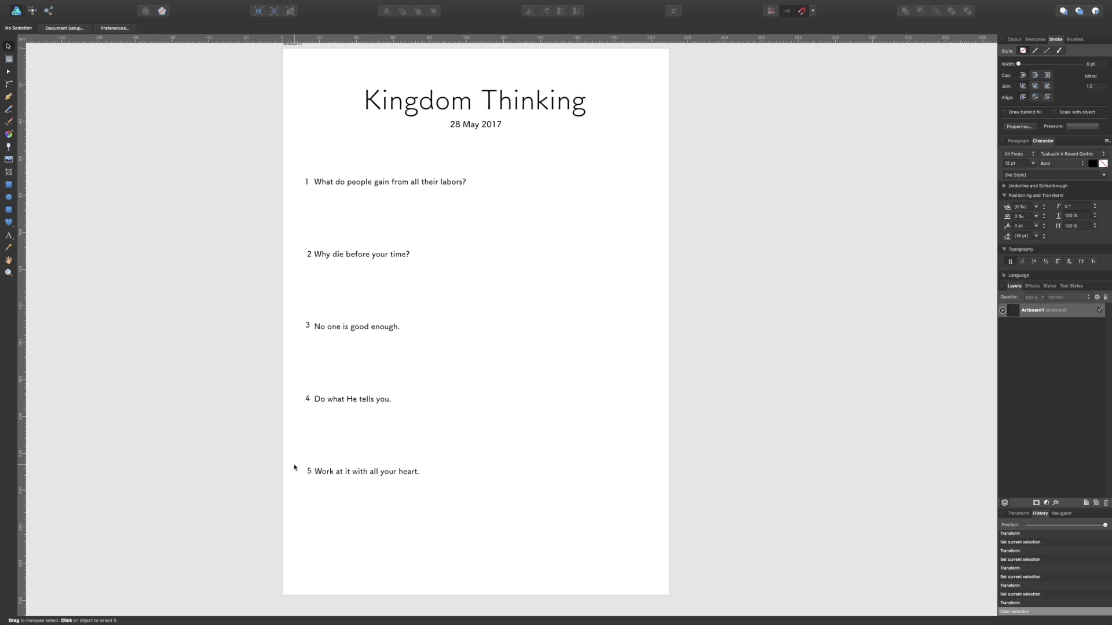
Bottom-align the number 5 with the text "Work at it with all your heart."
left_click(310, 473)
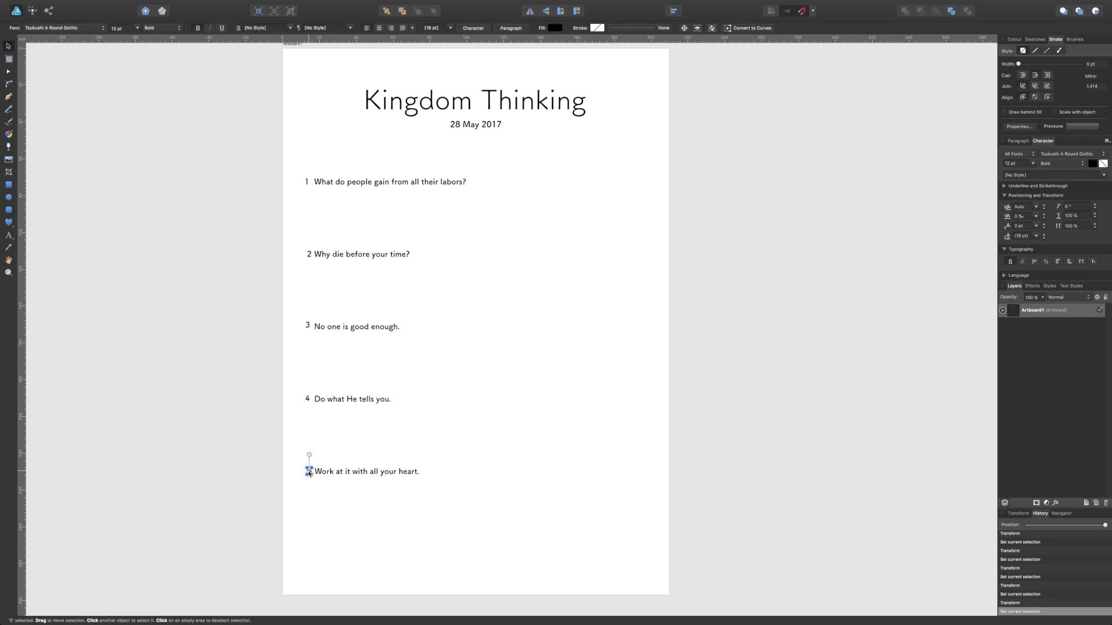
left_click(480, 465)
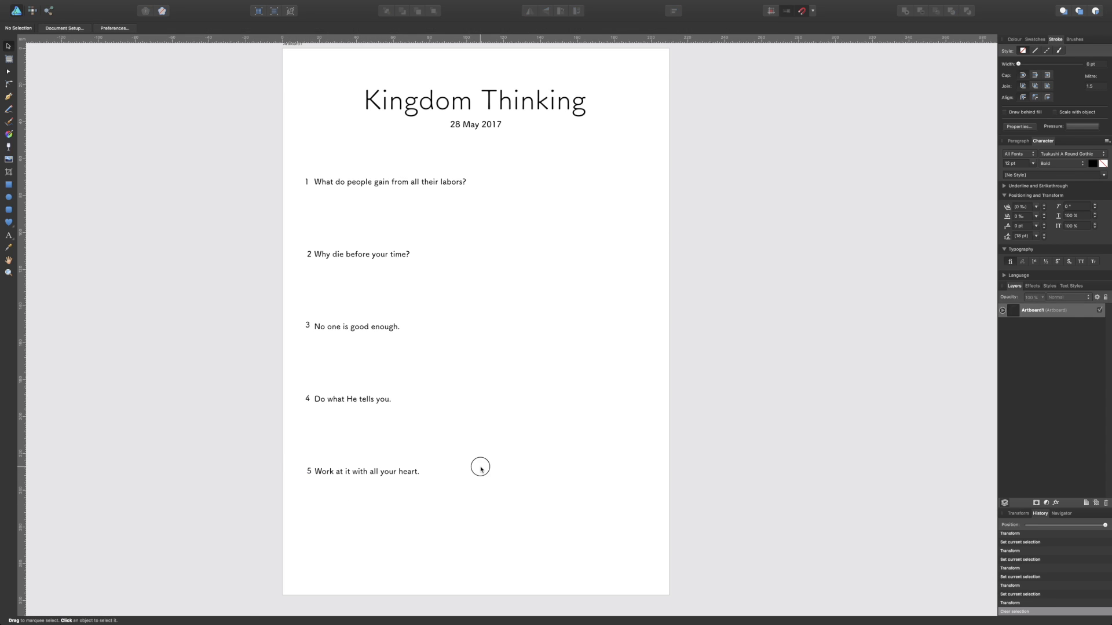
left_click_drag(295, 459, 439, 487)
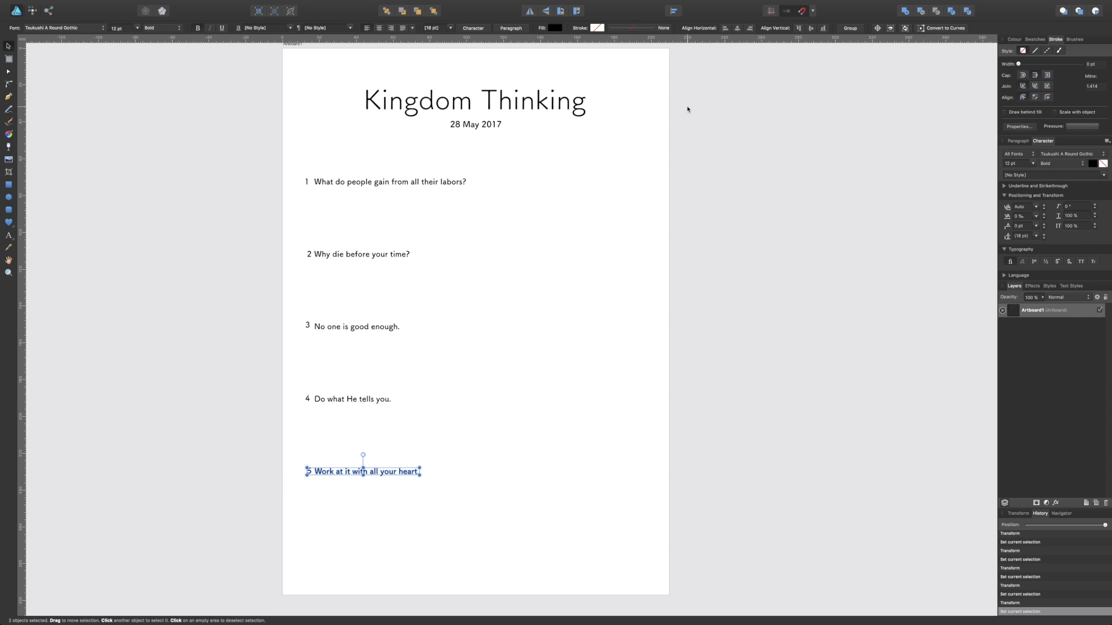
left_click(672, 13)
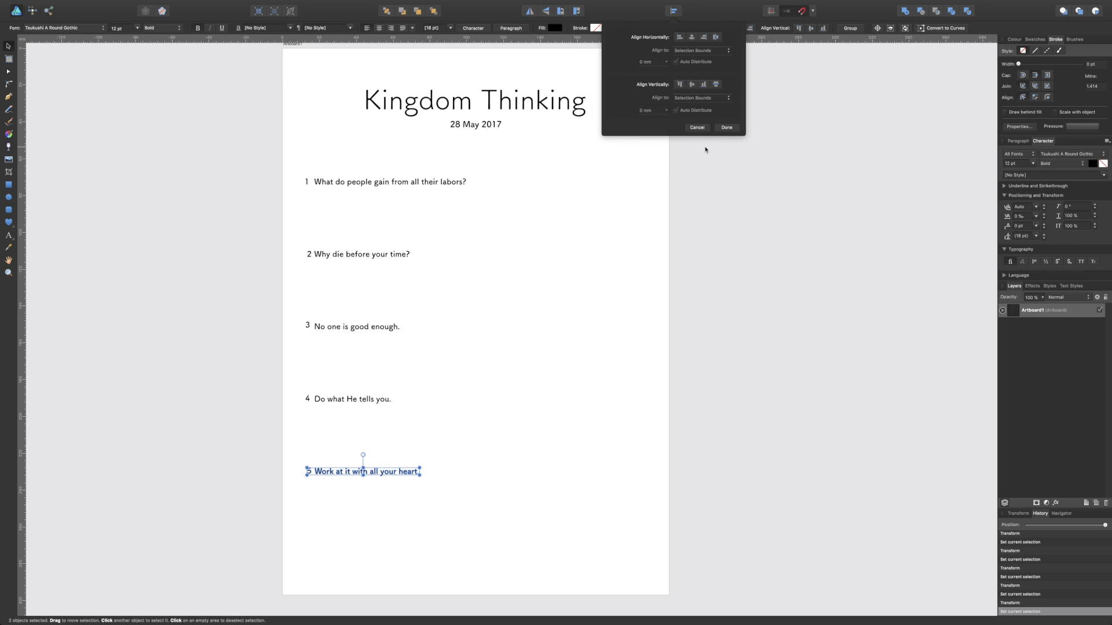
left_click(706, 87)
Bottom-align the 4 with "Do what He tells you." and the 3 with "No one is good enough.", one pair at a time
left_click_drag(296, 388, 400, 410)
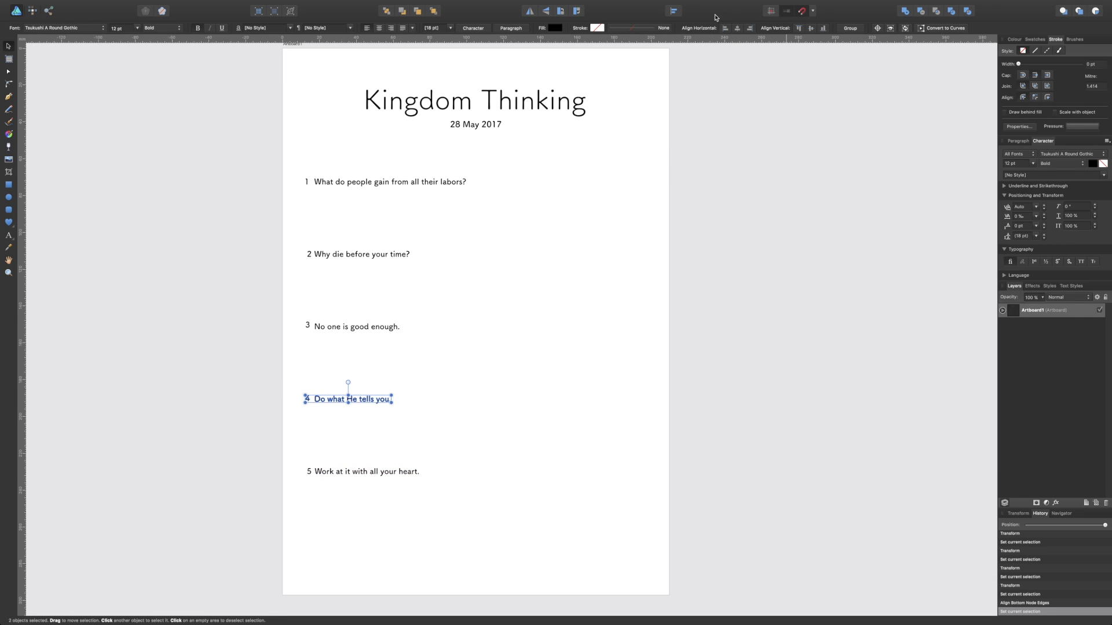
left_click(674, 11)
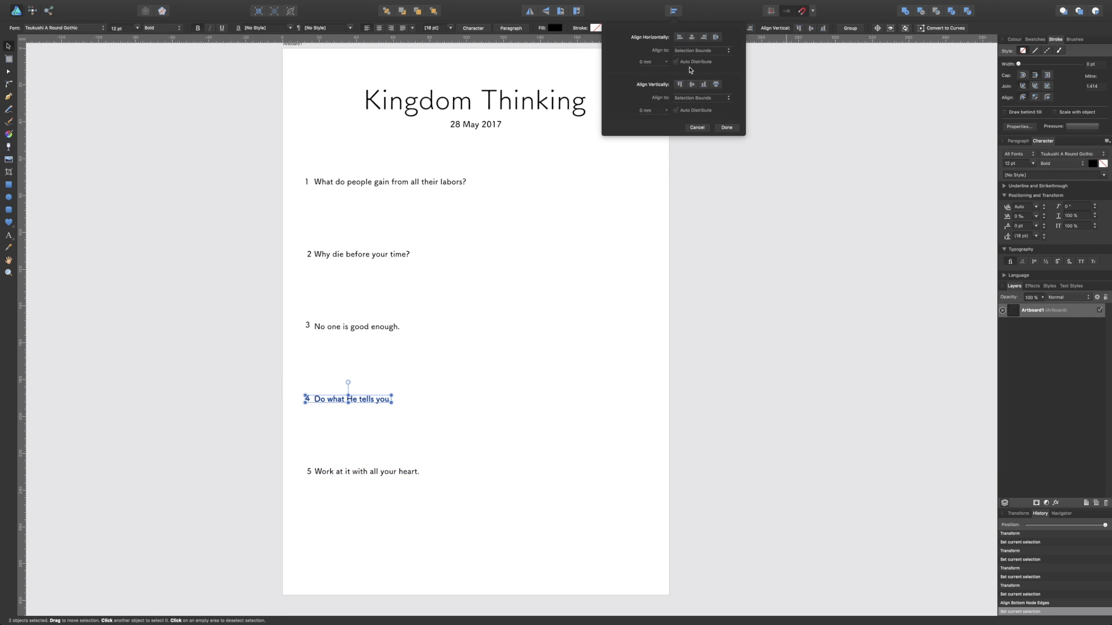
left_click(702, 85)
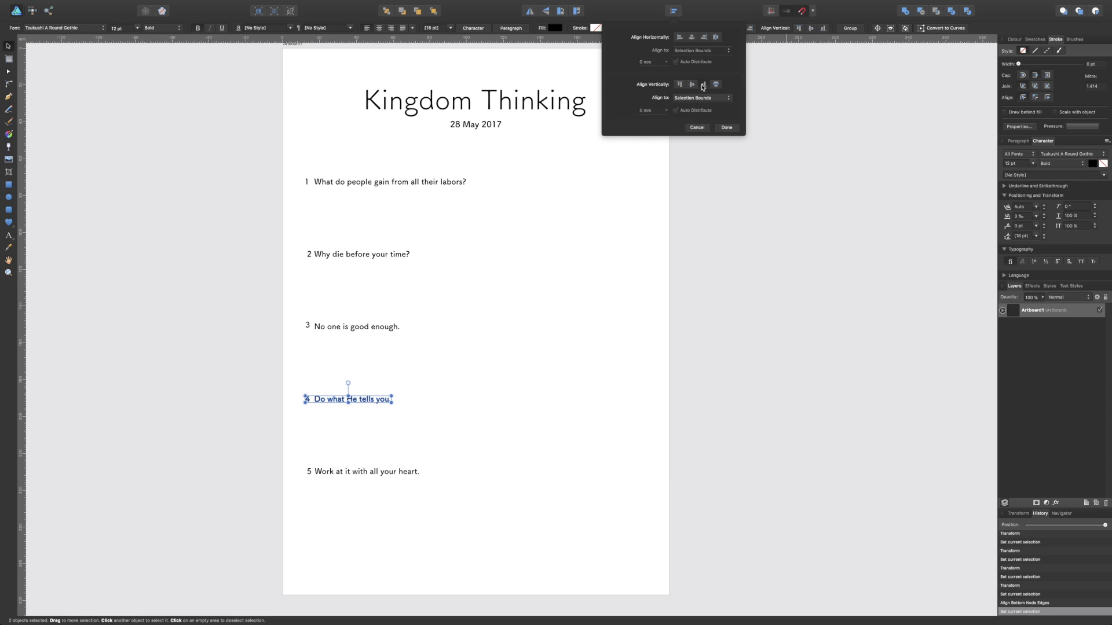
left_click_drag(294, 313, 420, 340)
left_click(675, 11)
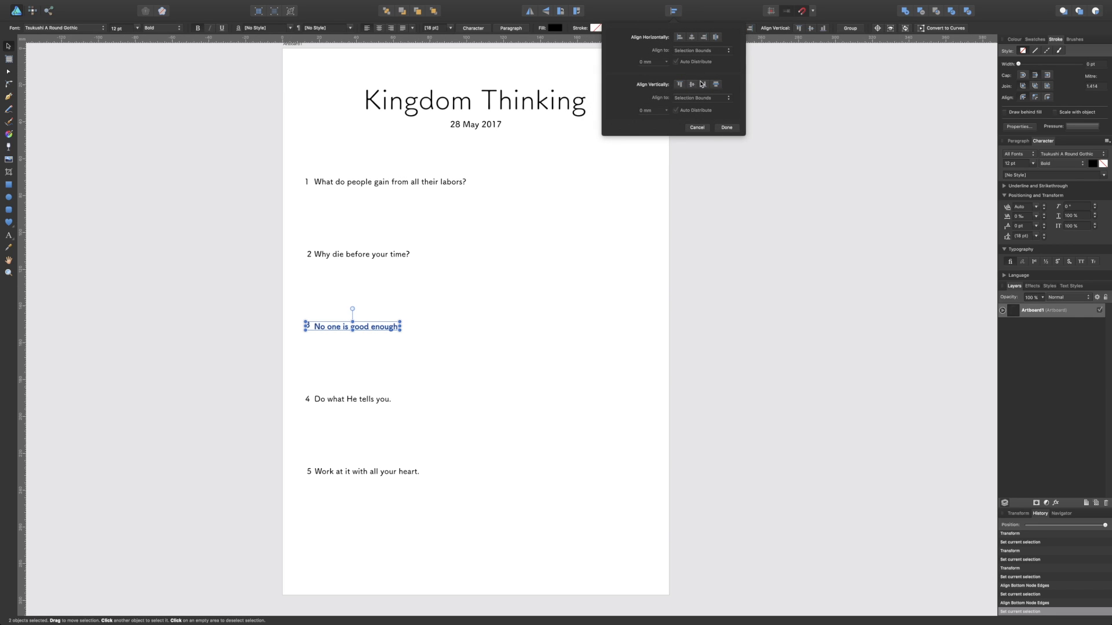
left_click(703, 86)
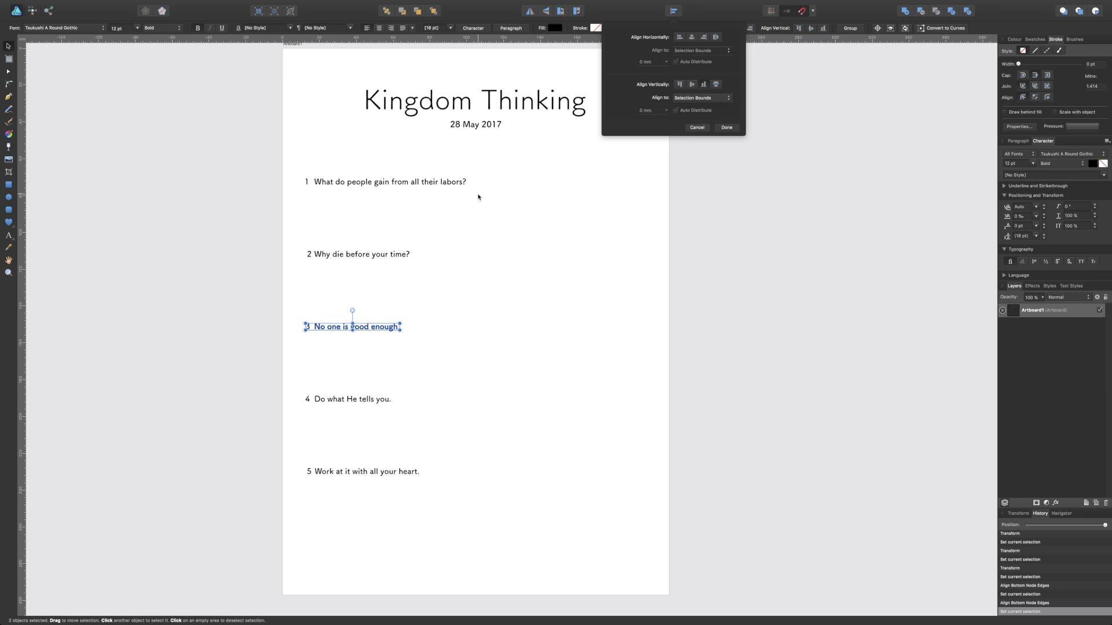
Bottom-align the 2 with "Why die before your time?" and the 1 with "What do people gain from all their labors?", then clear the selection
left_click_drag(295, 244, 451, 278)
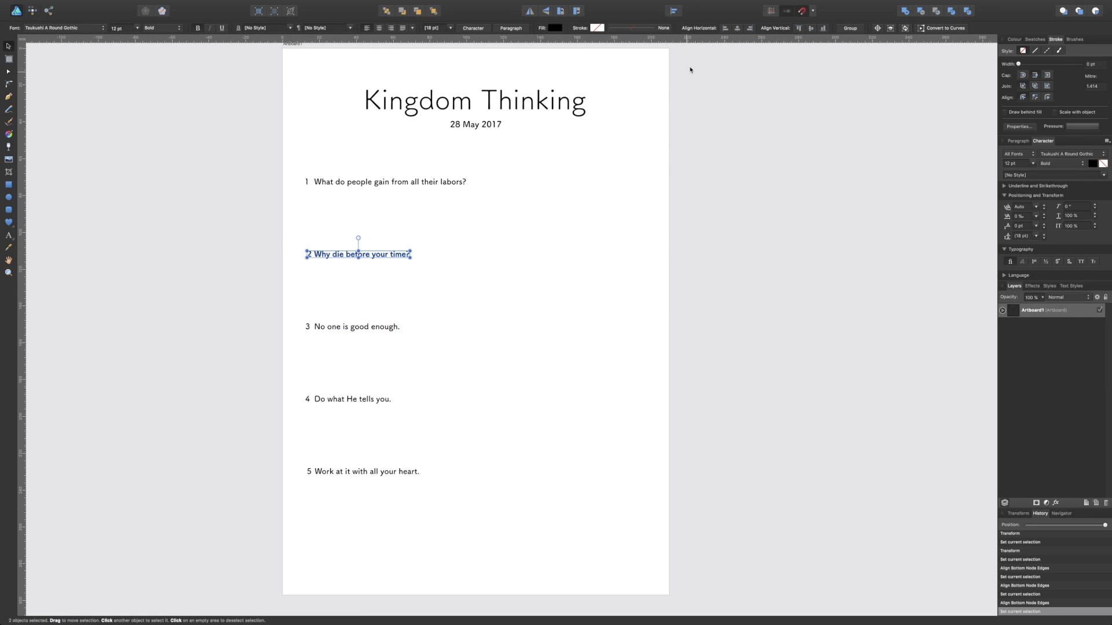
left_click(674, 11)
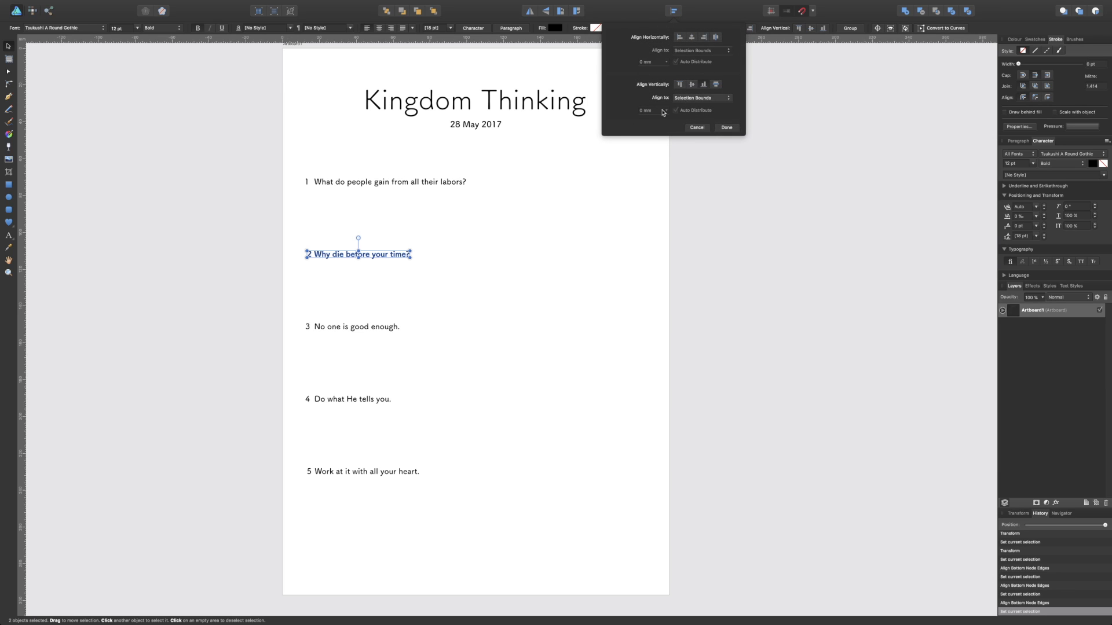
left_click_drag(298, 172, 484, 197)
left_click(673, 11)
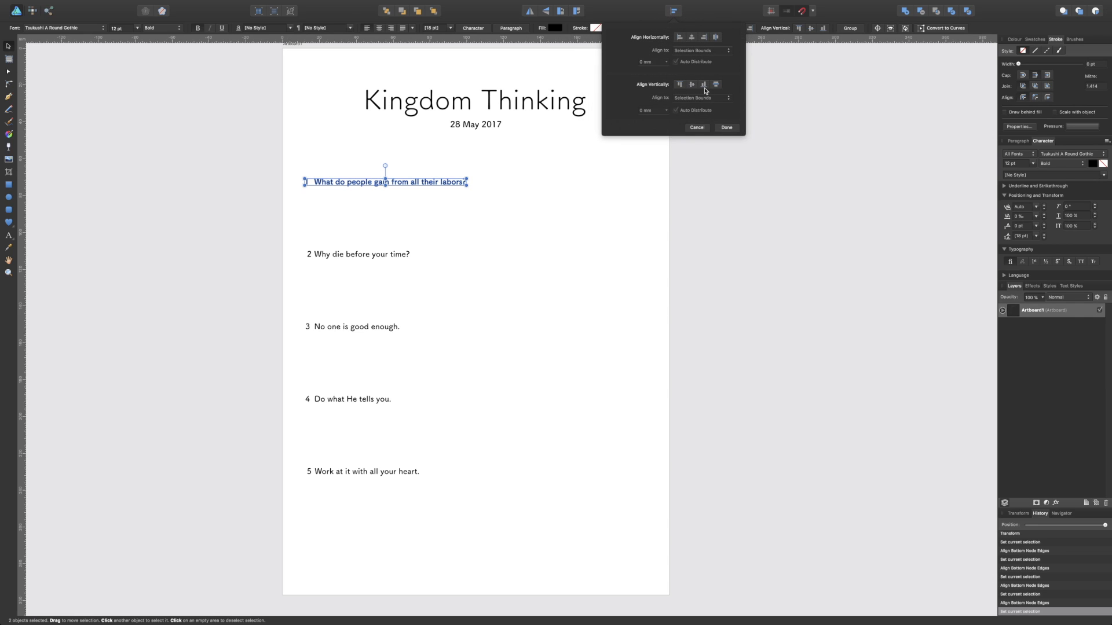
left_click(480, 281)
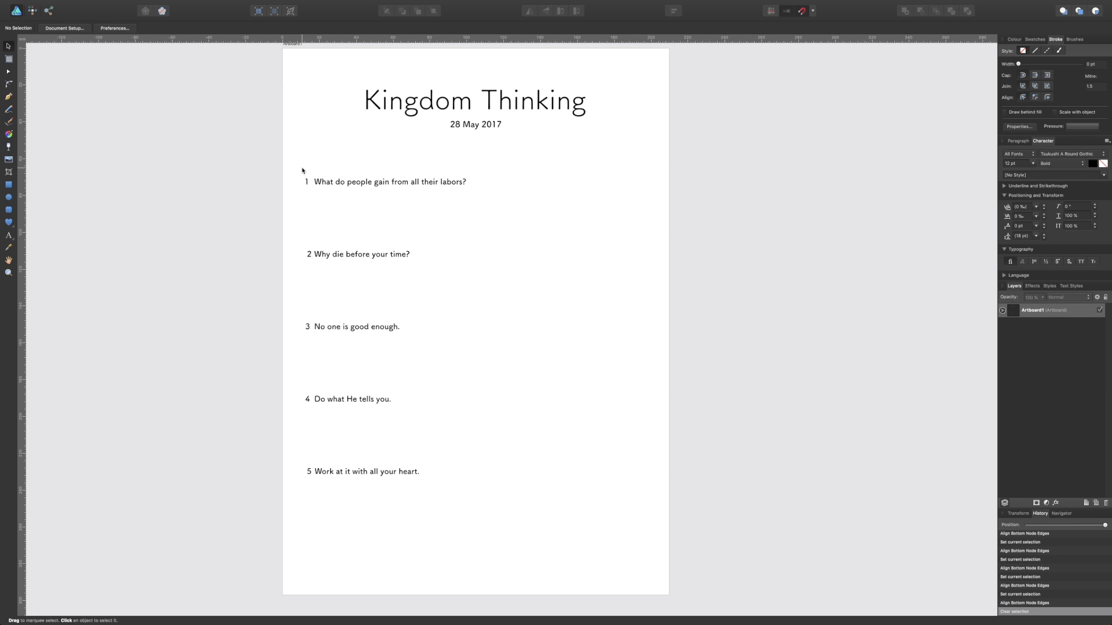
Align the five numbers 1 to 5 with each other by their horizontal centres and clear the selection
left_click_drag(293, 159, 313, 486)
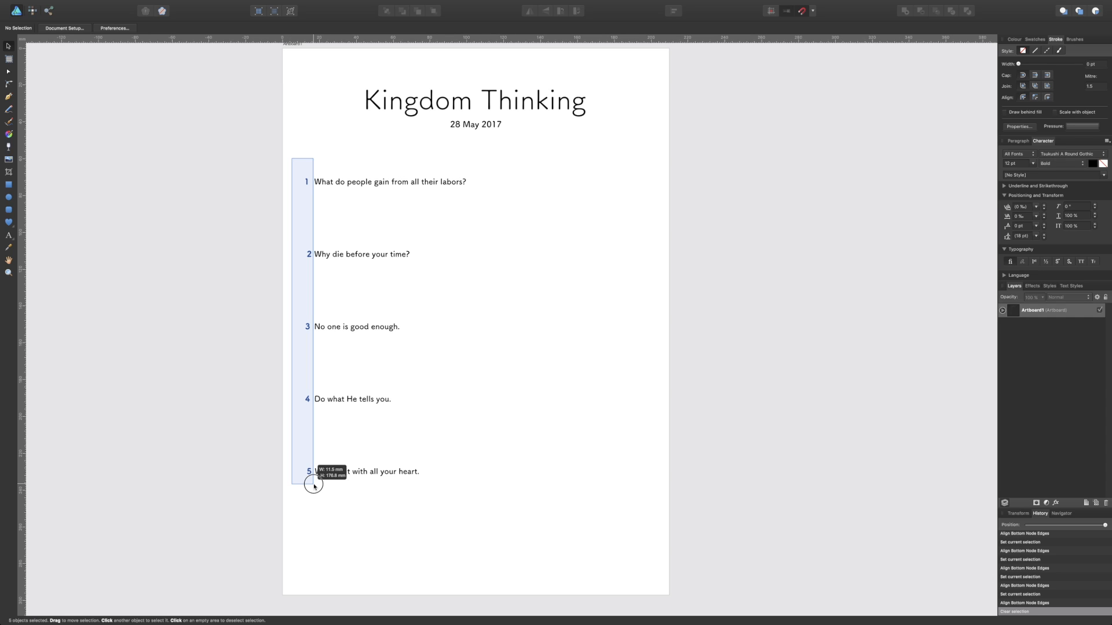
left_click_drag(313, 487, 323, 485)
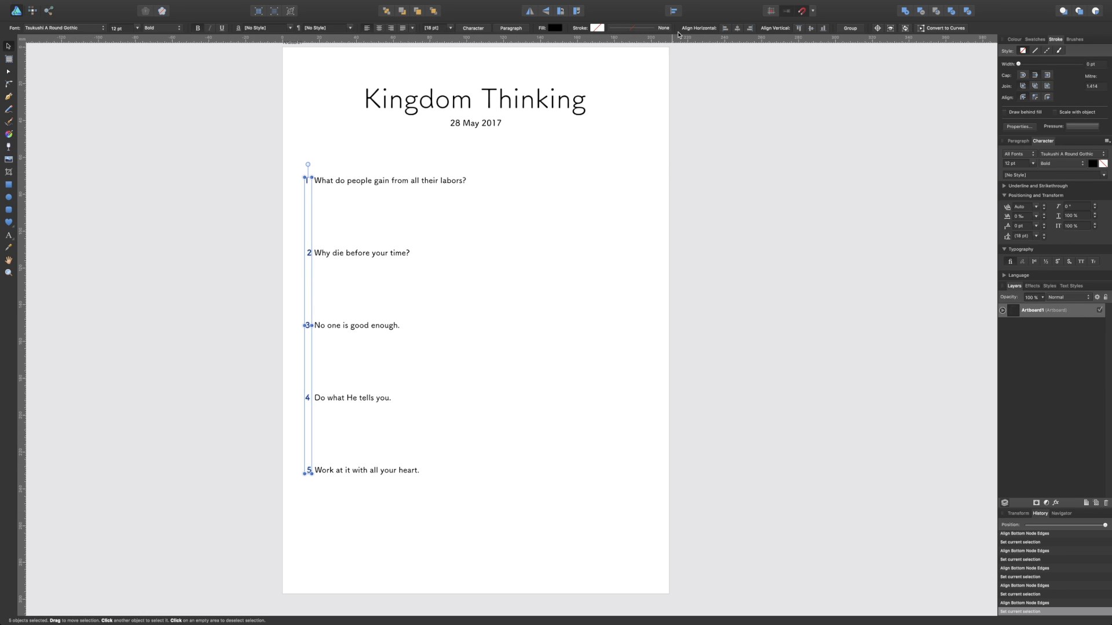
left_click(677, 13)
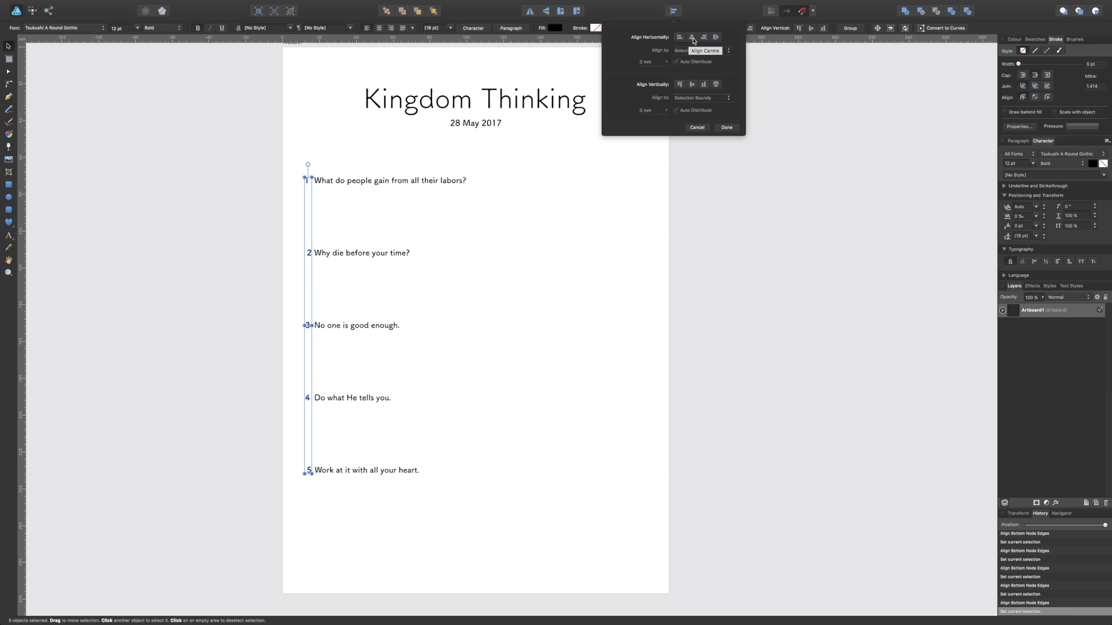
left_click(680, 39)
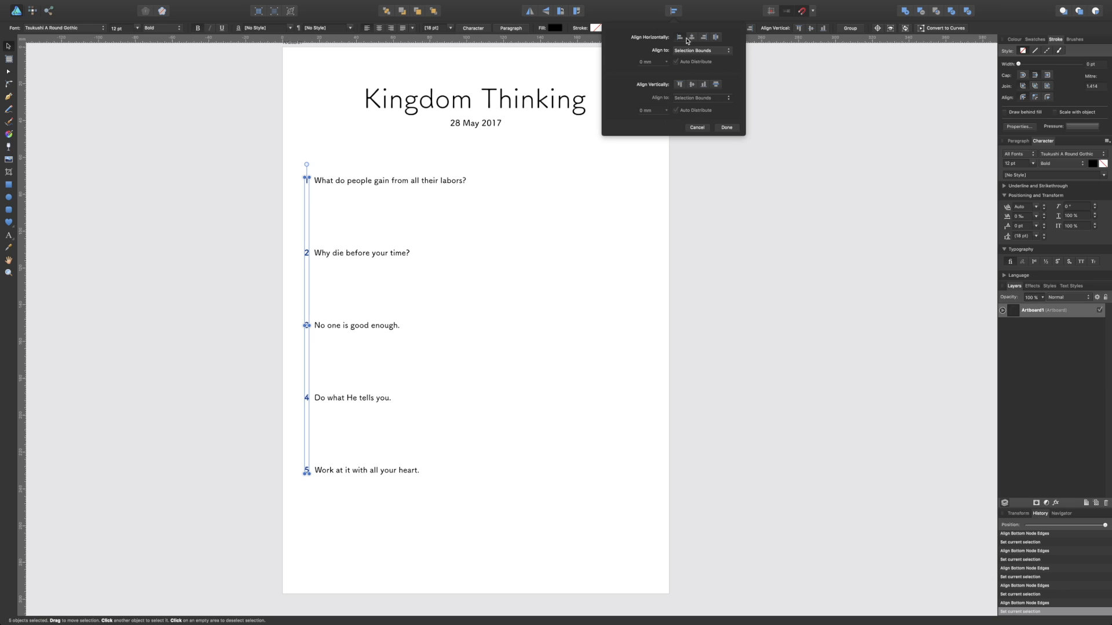
left_click(692, 38)
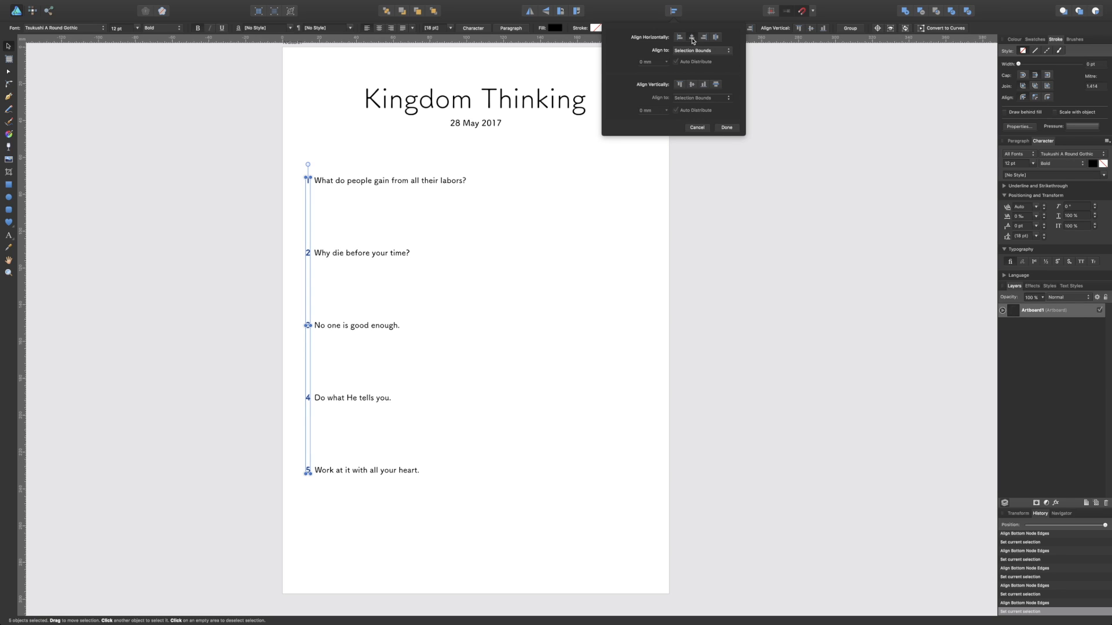
left_click(704, 39)
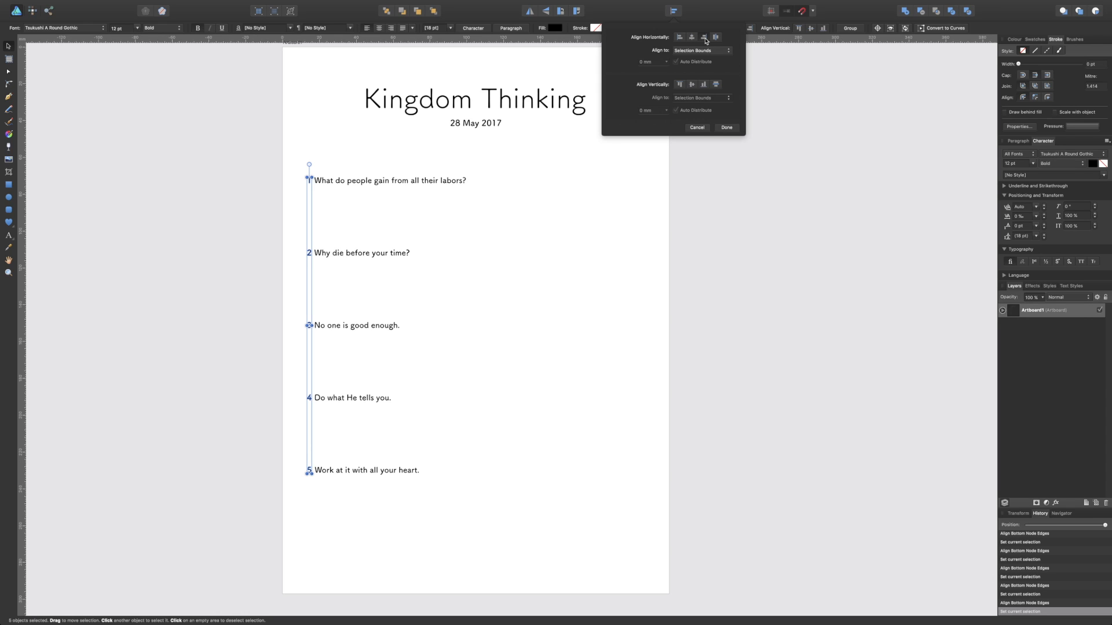
left_click(693, 39)
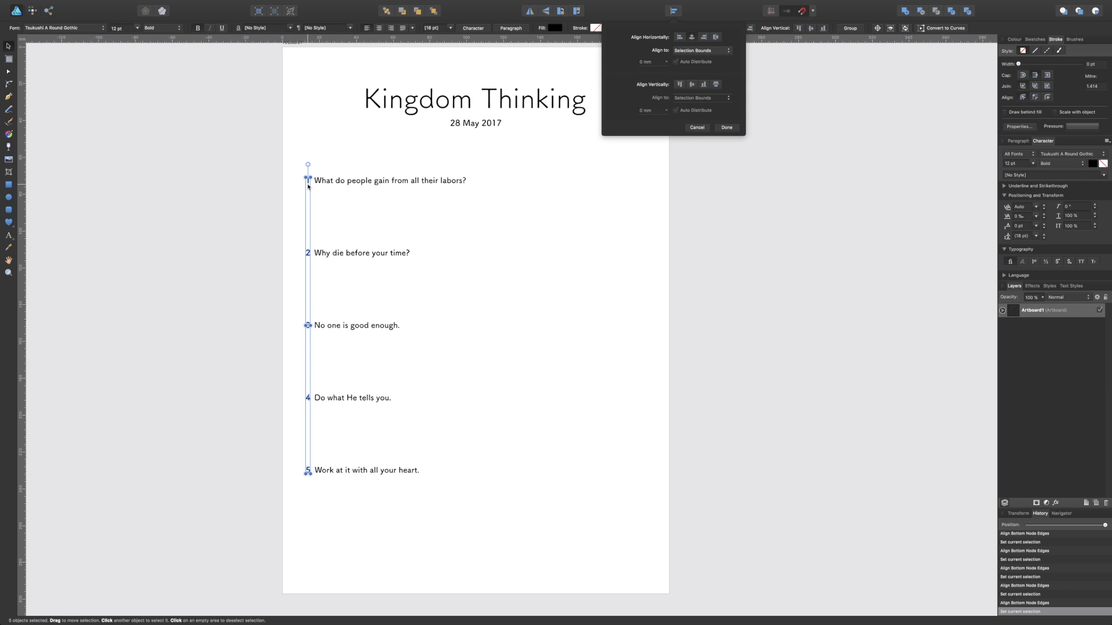
left_click(728, 128)
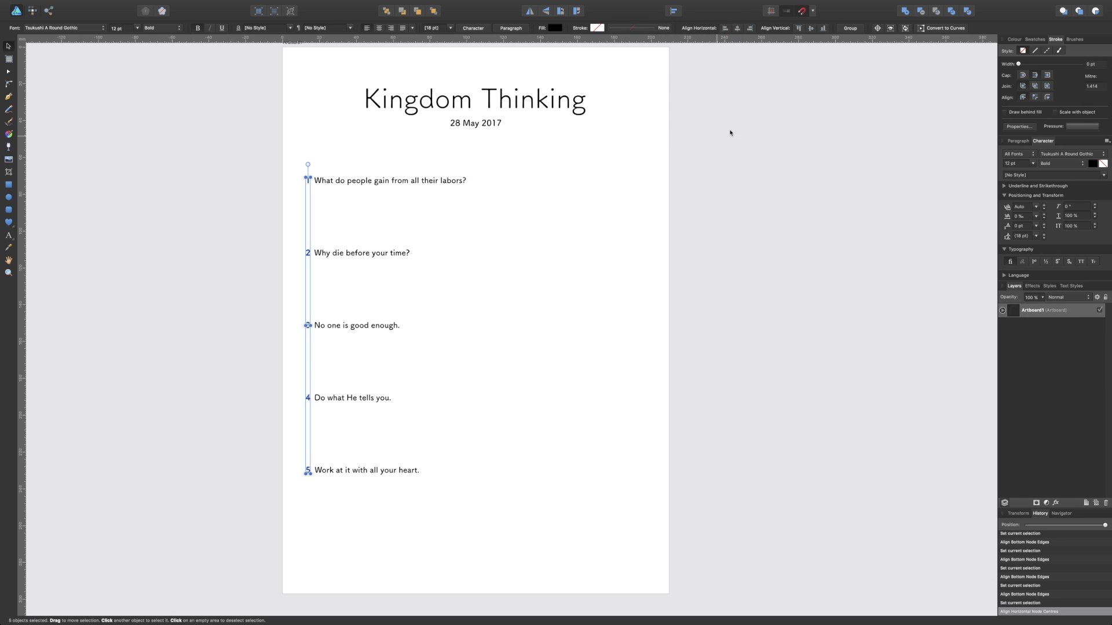
left_click(551, 266)
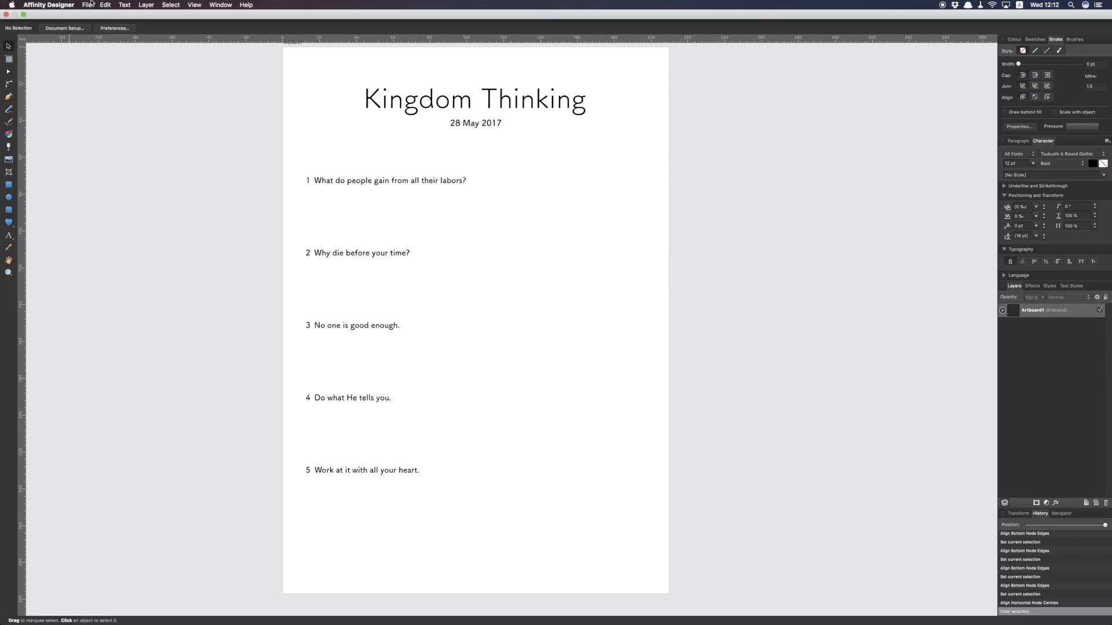
Open the recent file headhearthands.afdesign and copy its group of head, heart and hands drawings
left_click(88, 4)
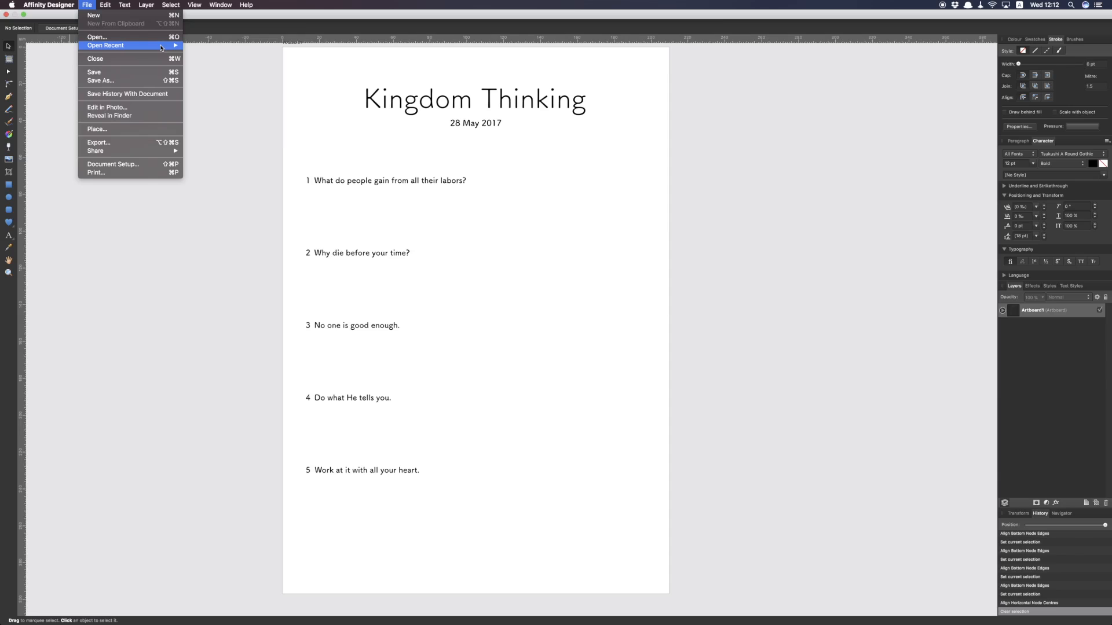
mouse_move(162, 48)
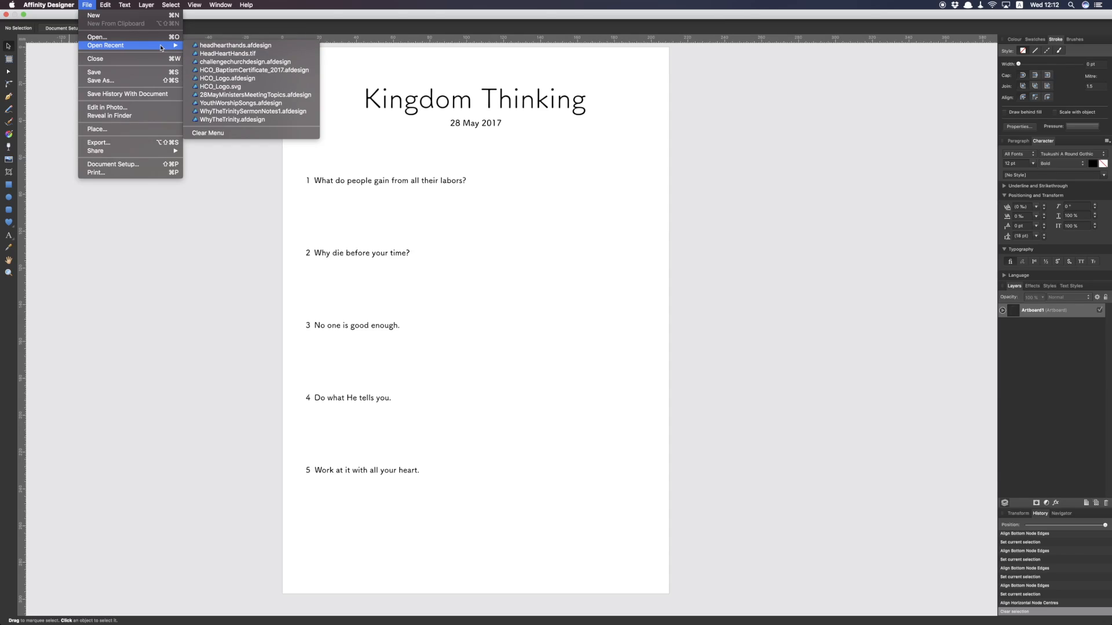
left_click(204, 49)
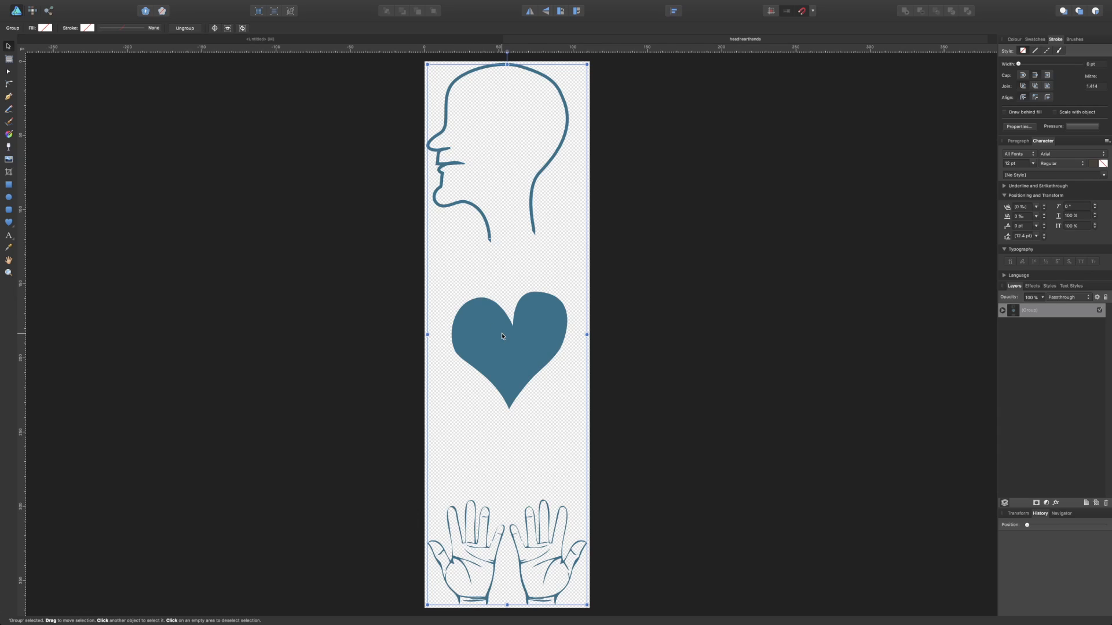
right_click(502, 336)
left_click(517, 346)
Paste the head, heart and hands group into the Kingdom Thinking page, move it right of points 2 and 3, and clear the selection
left_click(316, 40)
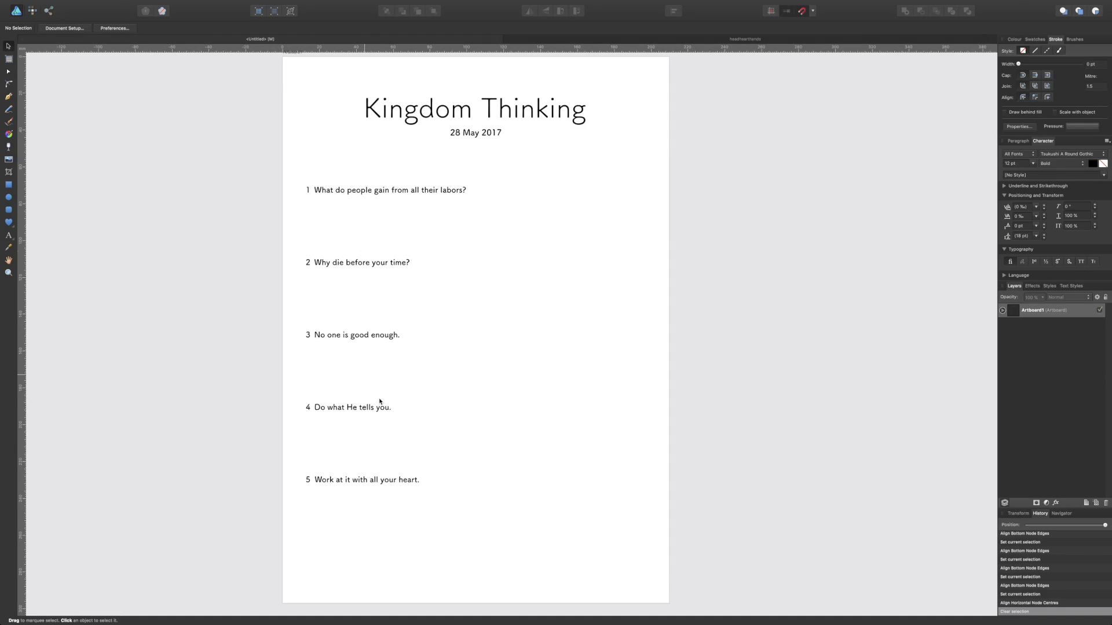
right_click(509, 313)
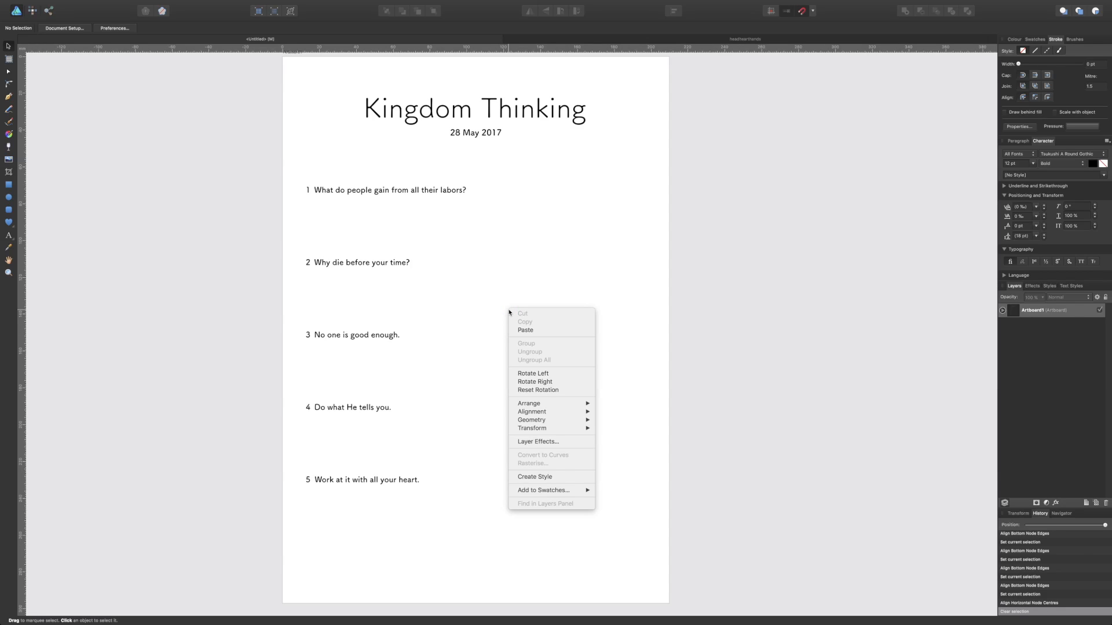
left_click(520, 331)
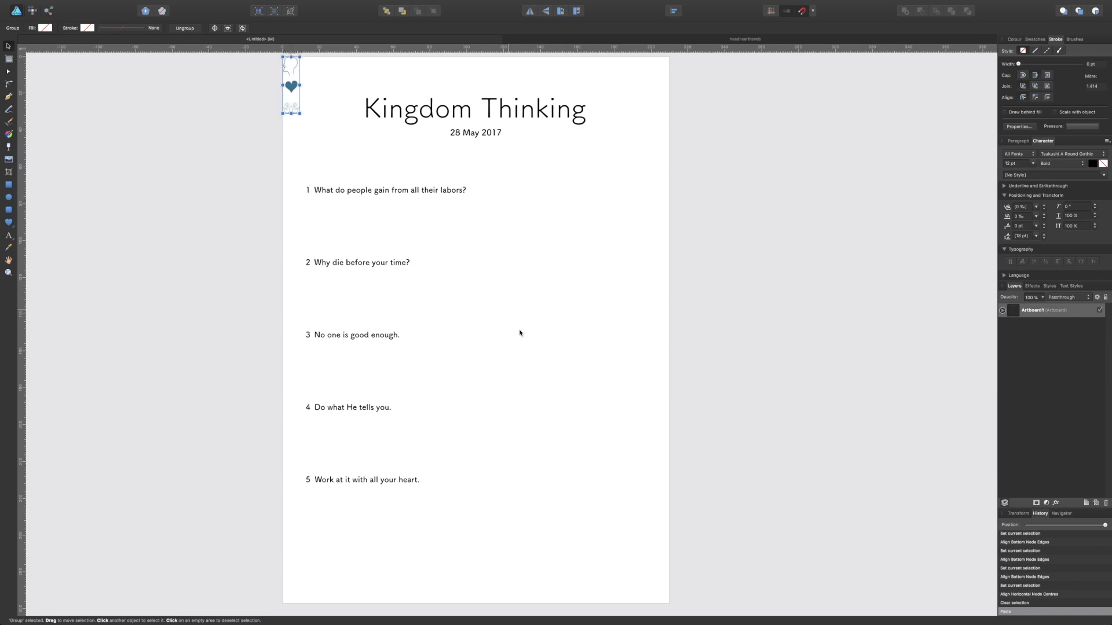
left_click_drag(299, 93, 537, 329)
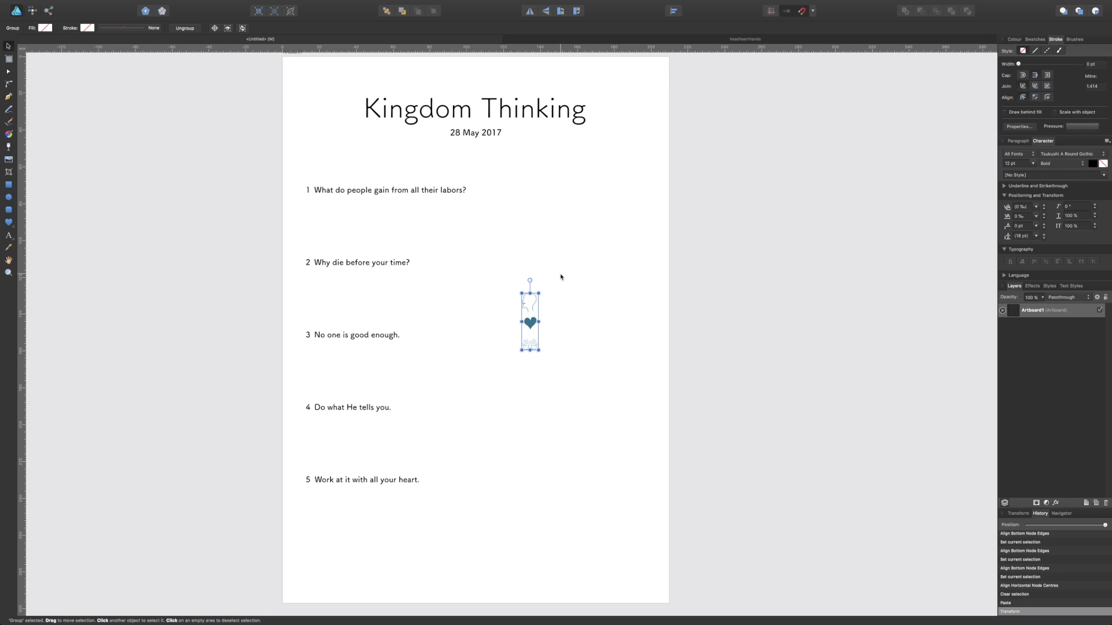
left_click(586, 313)
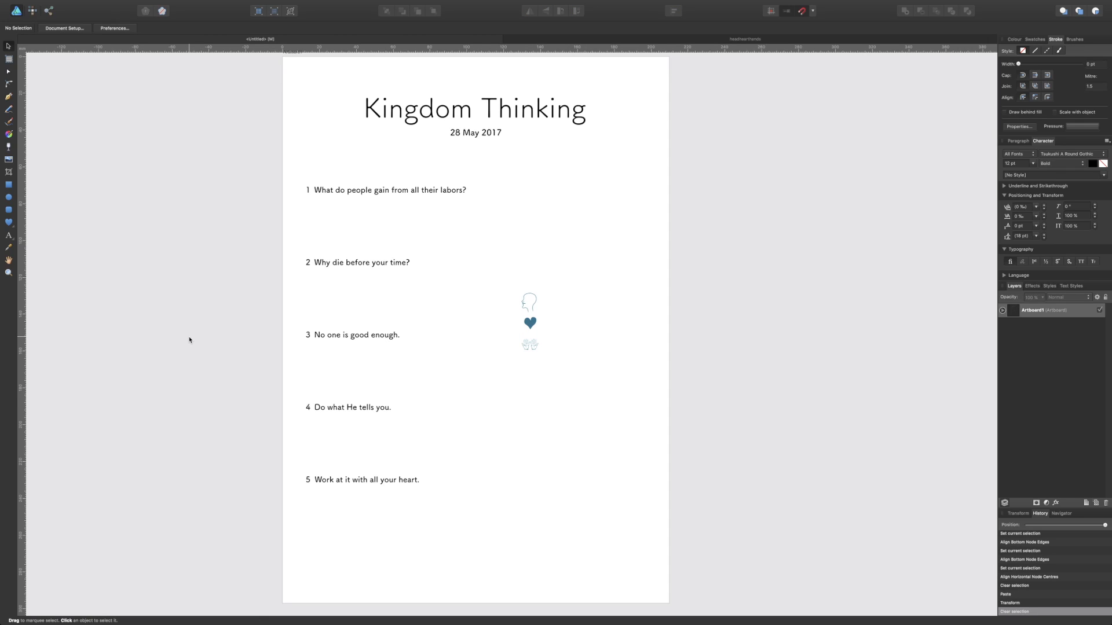
Switch to the previewed Kingdom Thinking notes document and read the mini-church questions for head, heart and hands
scroll(205, 312, "left", 3)
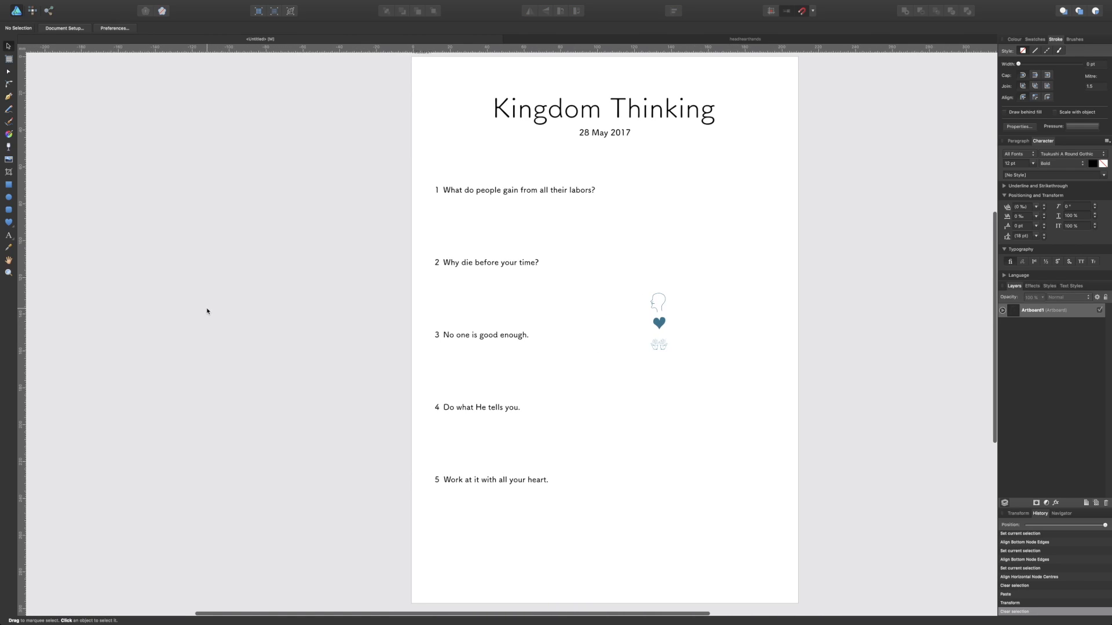
key("ctrl+Left")
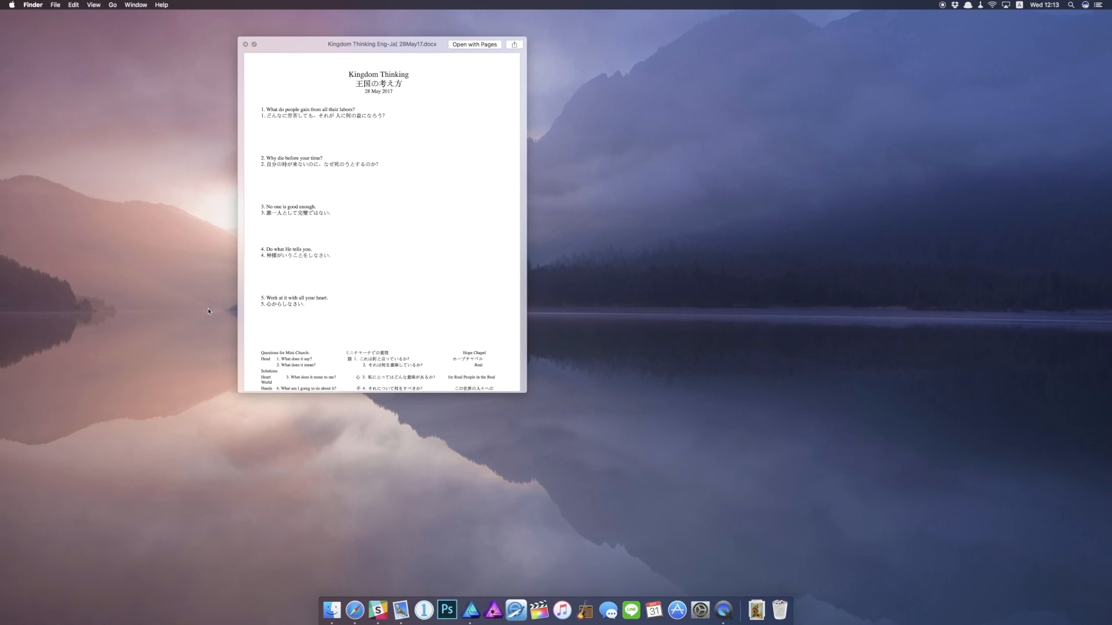
scroll(385, 343, "down", 2)
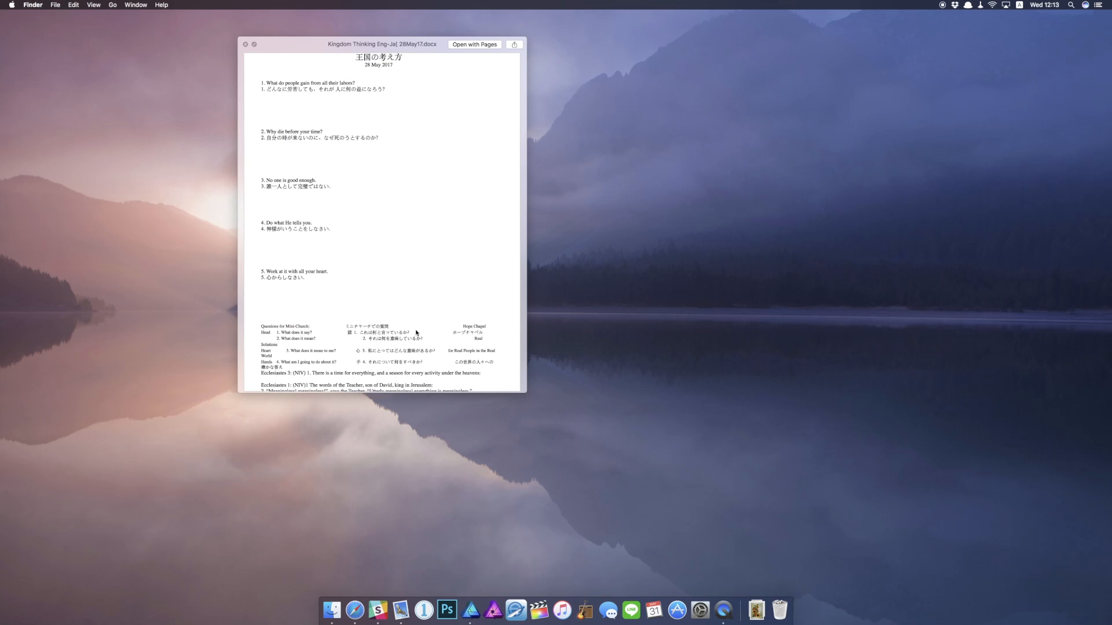
scroll(392, 315, "down", 5)
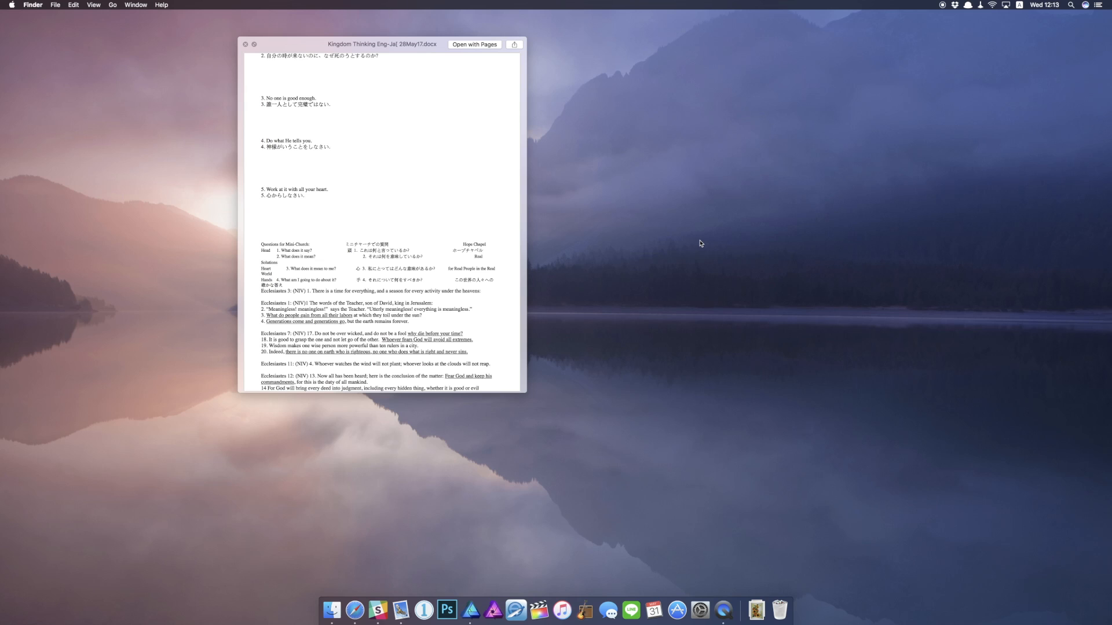
key("ctrl+Right")
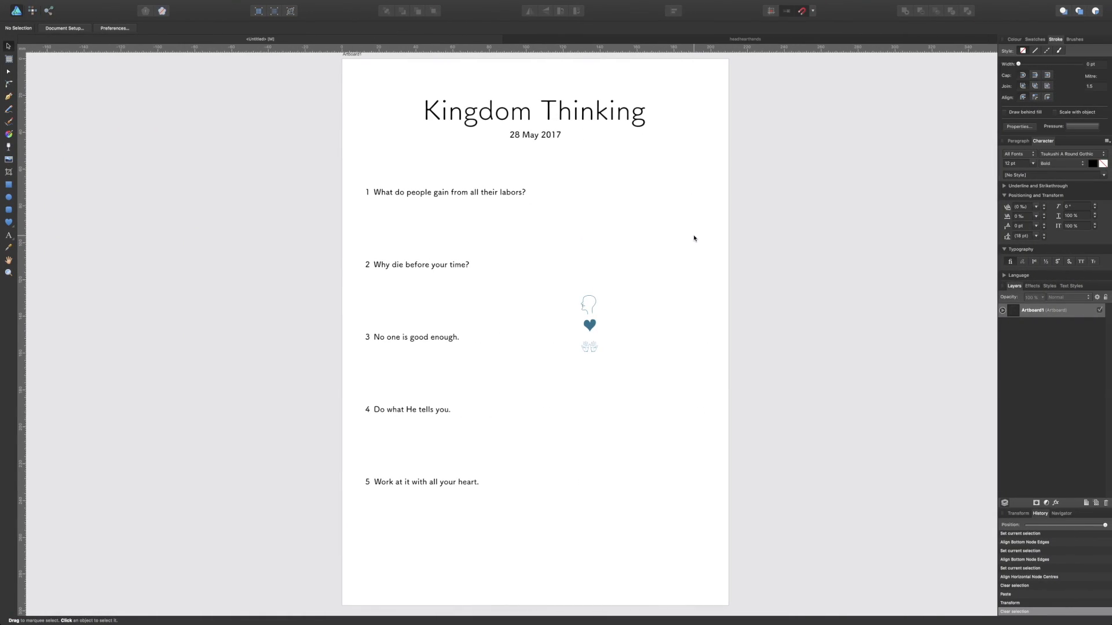
key("ctrl+Left")
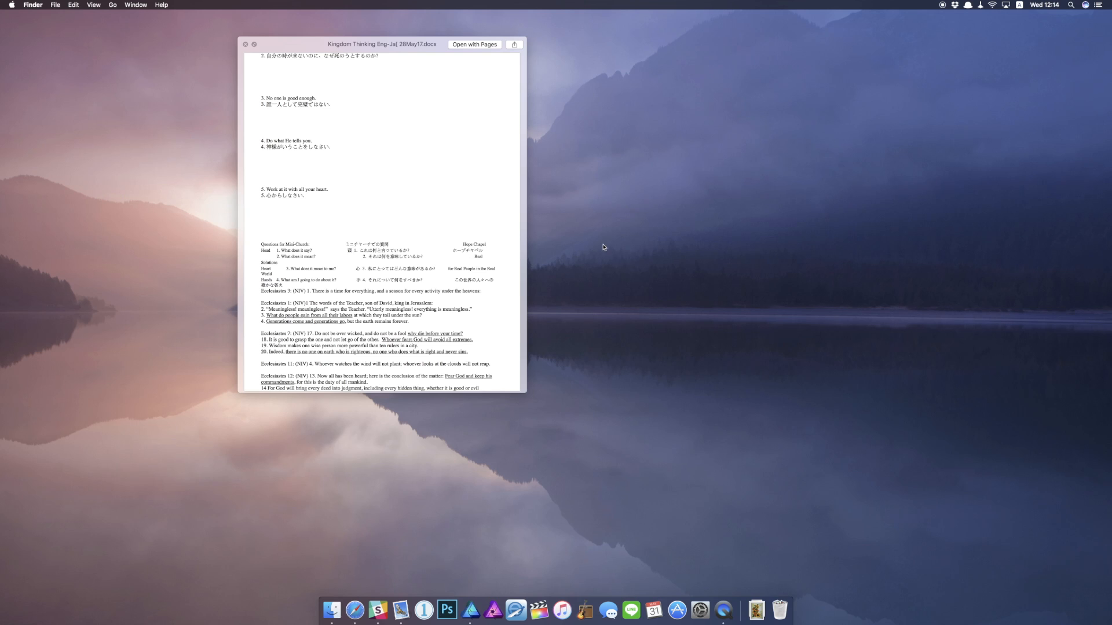
key("ctrl+Right")
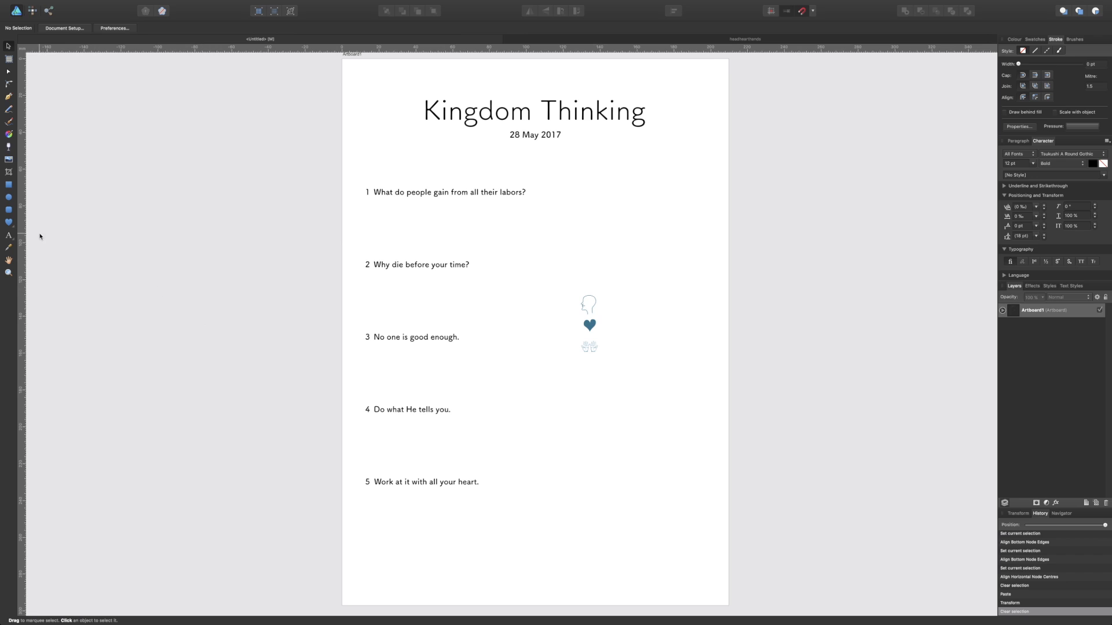
Draw a text frame in the empty area below point 5 with the Frame Text Tool
left_click(10, 237)
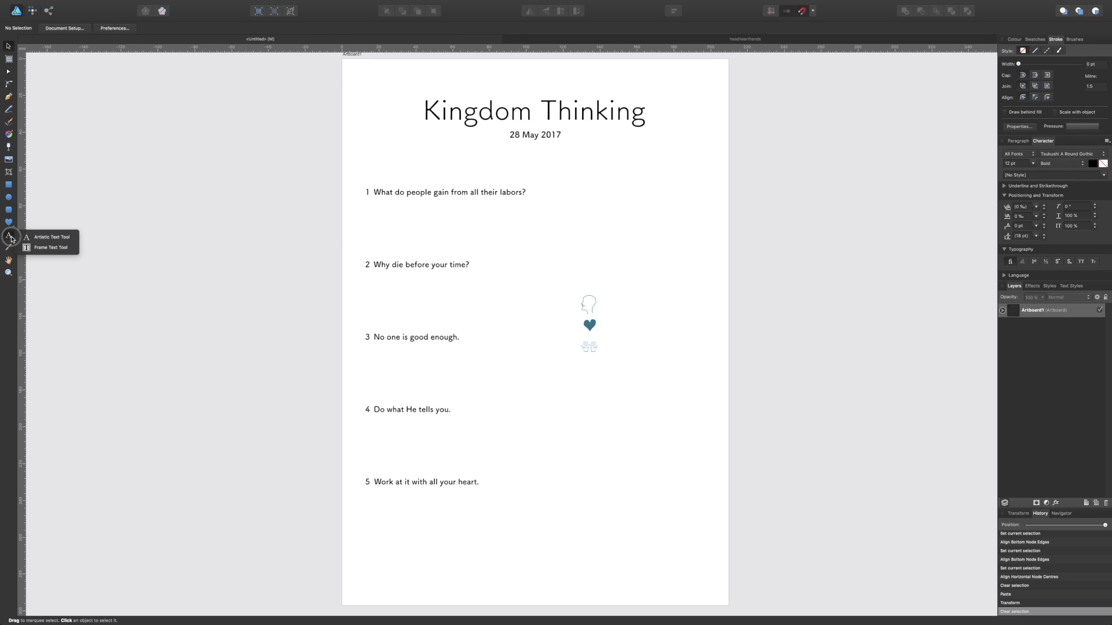
left_click(50, 247)
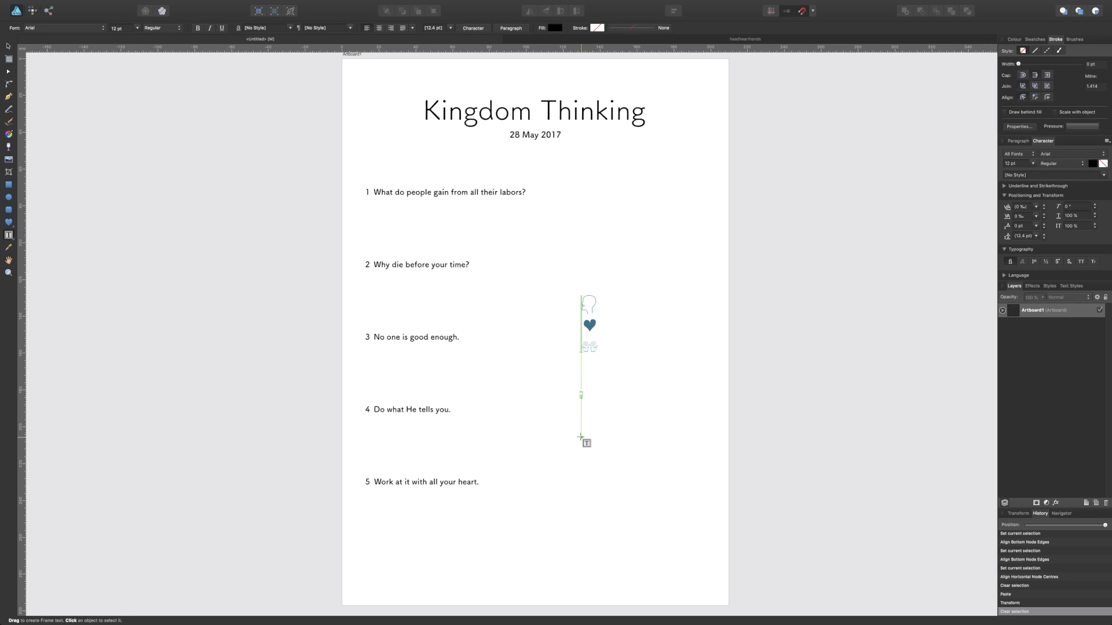
scroll(711, 453, "down", 2)
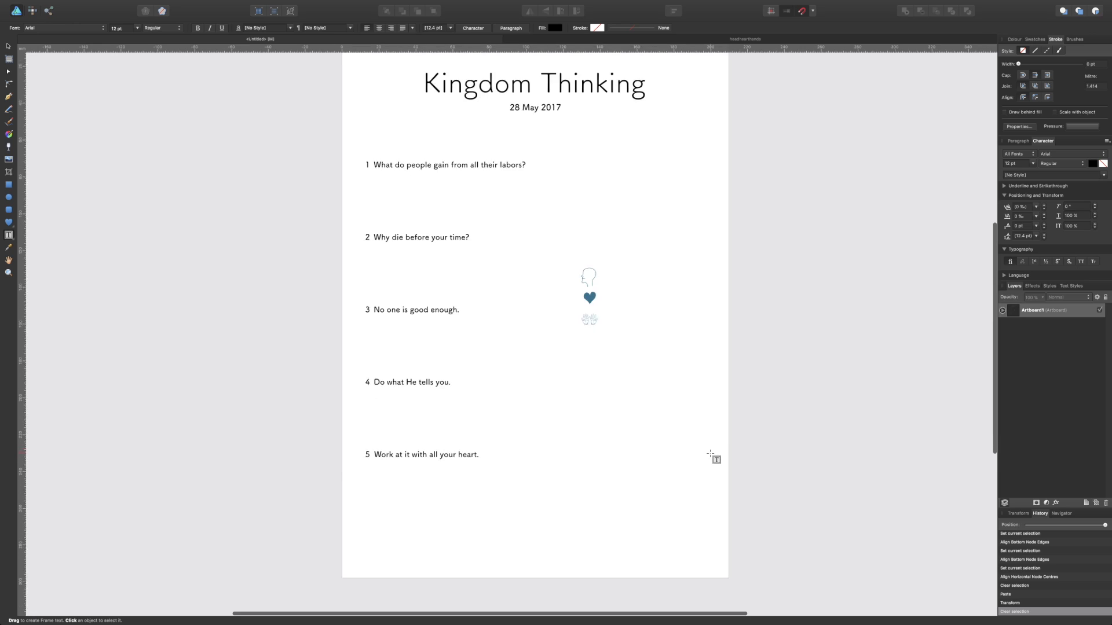
scroll(710, 454, "down", 3)
scroll(711, 453, "right", 2)
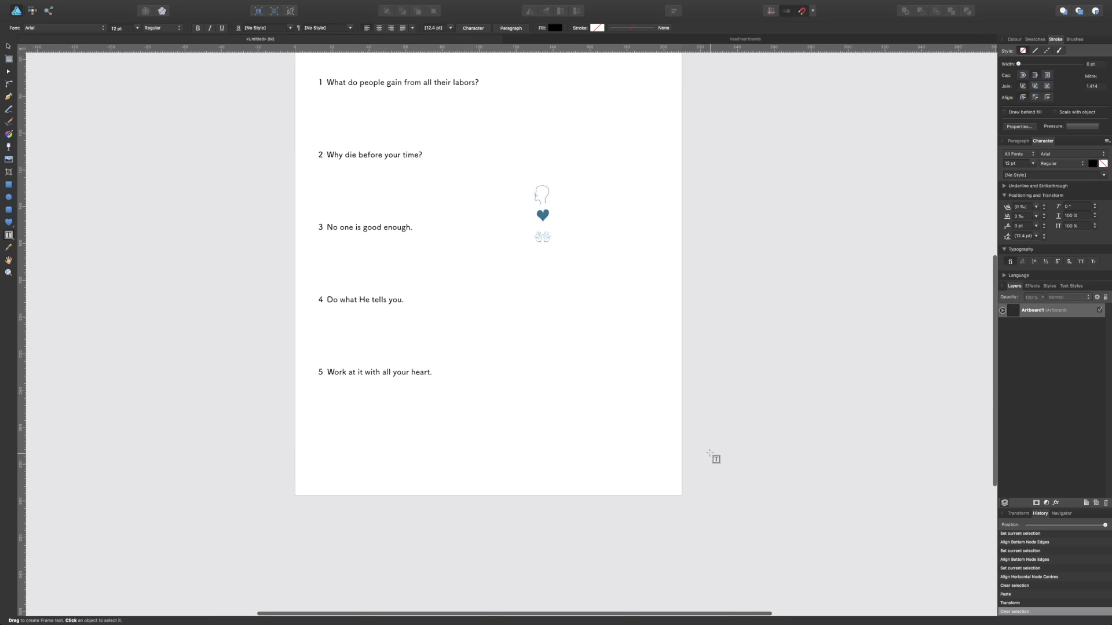
scroll(711, 453, "down", 2)
scroll(711, 453, "right", 1)
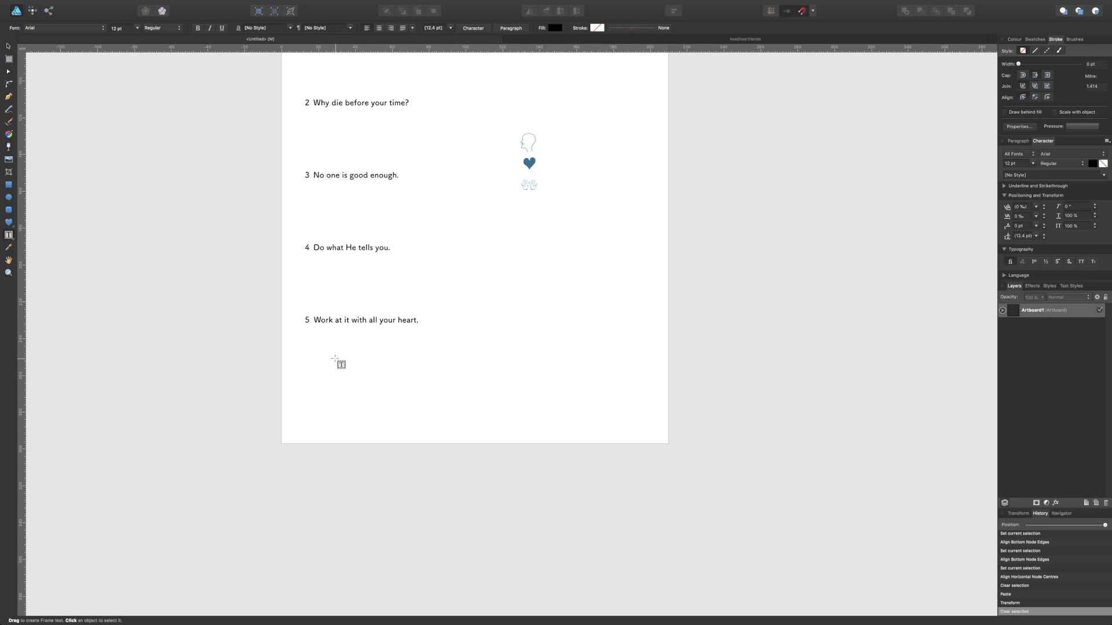
left_click_drag(334, 354, 475, 430)
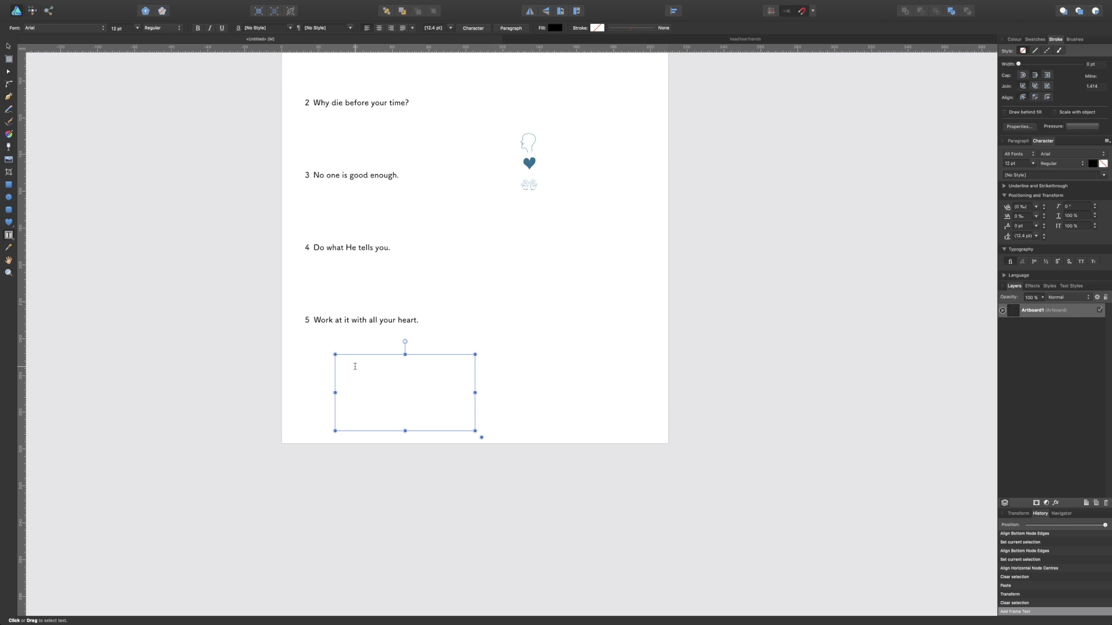
Enter "What does it say?" and "What does it mean?" on separate lines in the text frame, following the notes document
key("ctrl+Left")
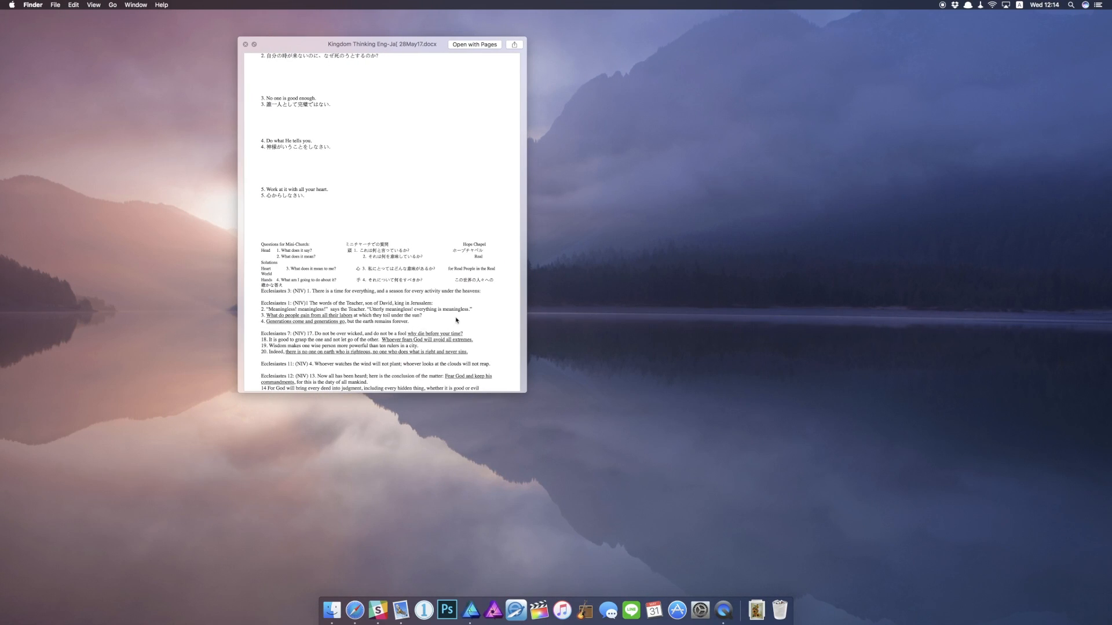
key("ctrl+Right")
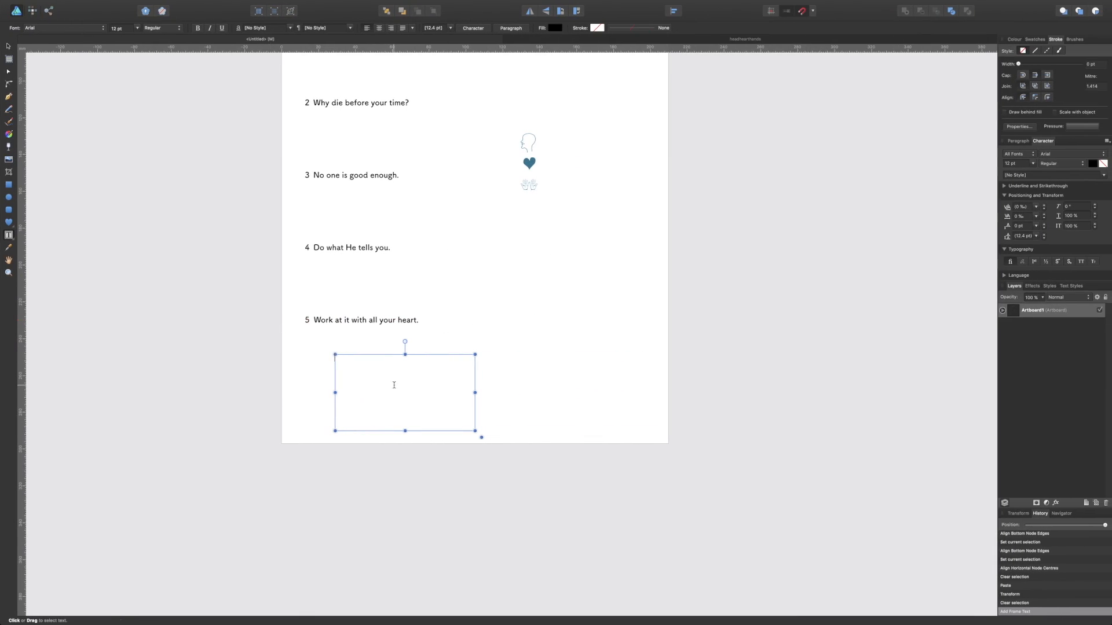
type("W")
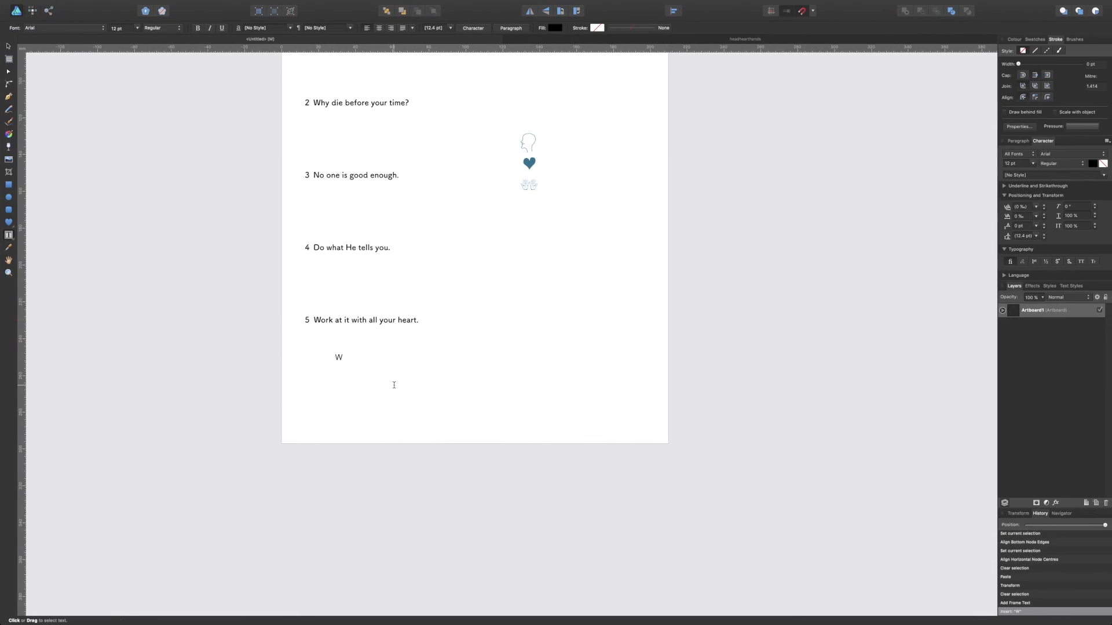
type("hat does it say?")
key("Return")
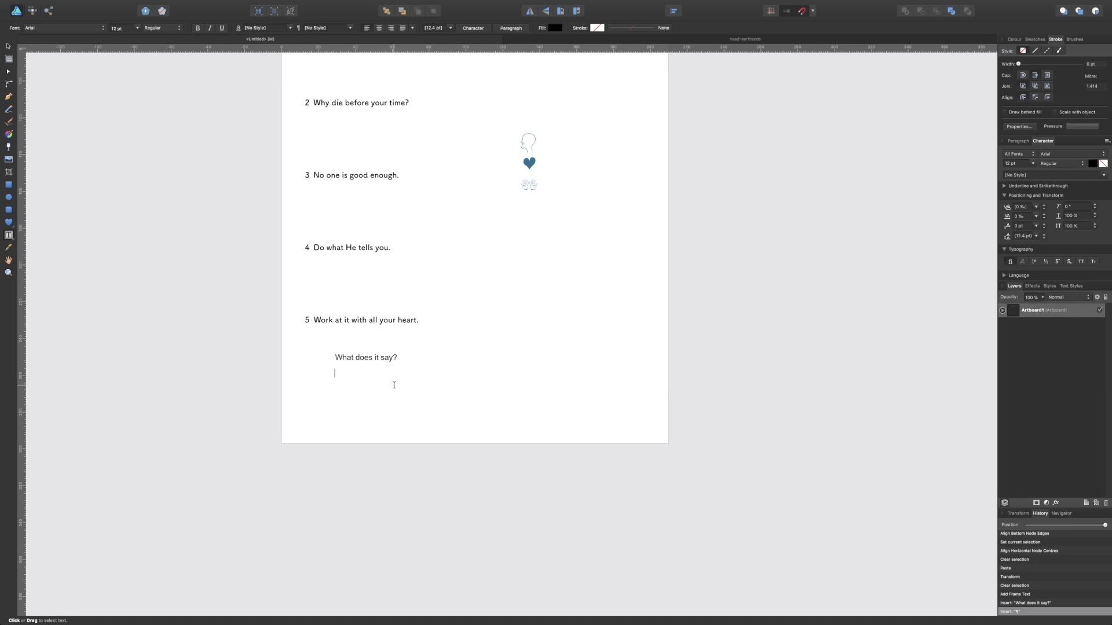
type("What does it mean")
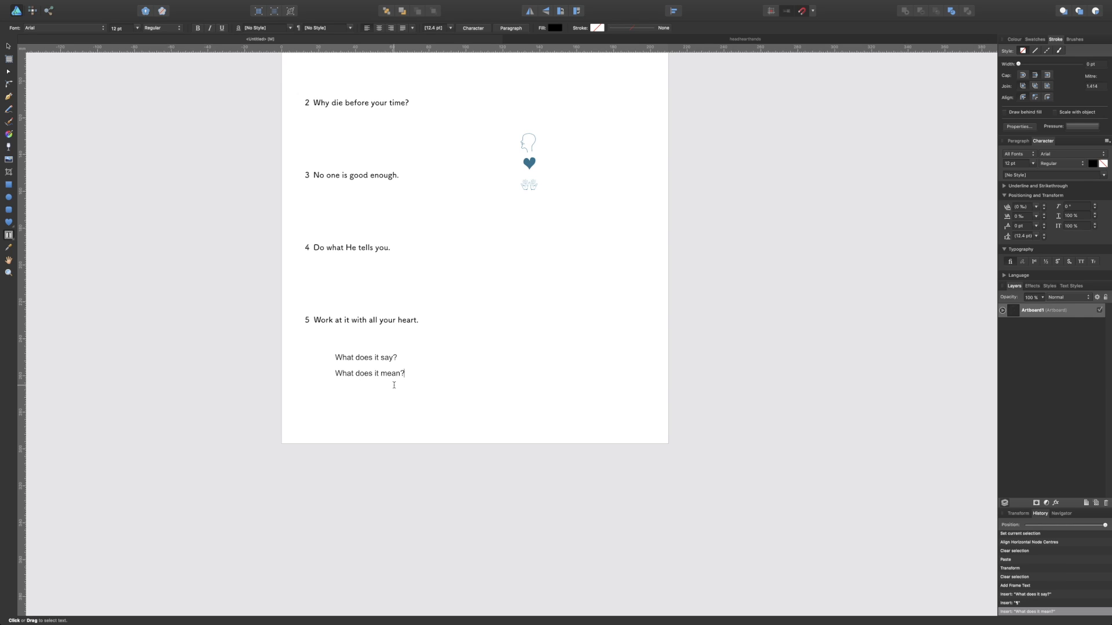
type("?")
Add the lines "What does it mean to me?" and "What am I going to do about it?" to the text frame and finish text editing
key("Return")
type("What ")
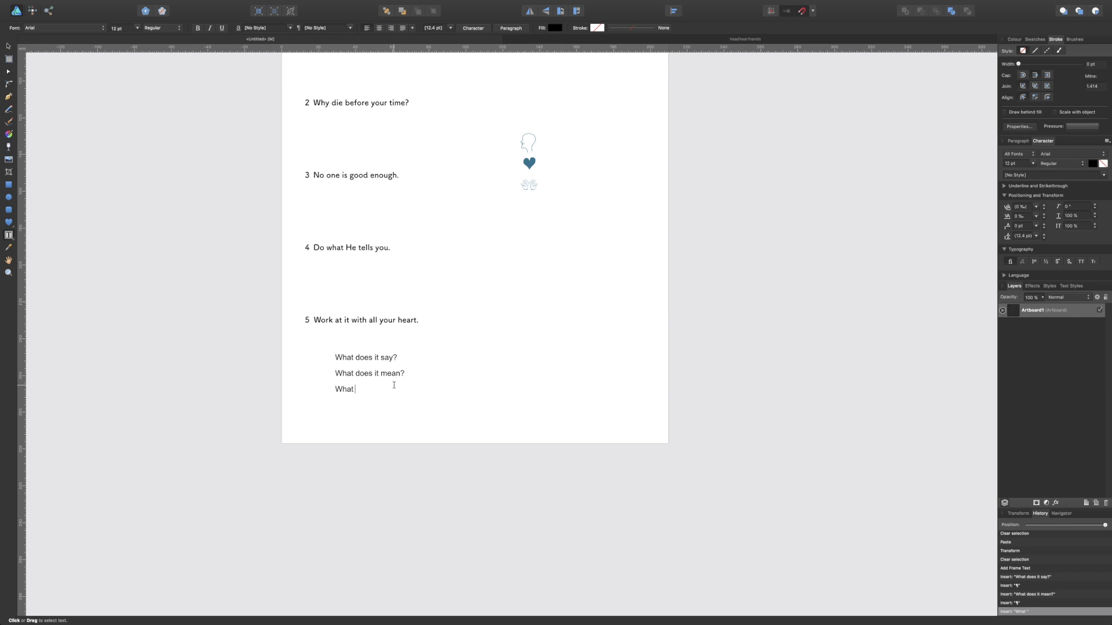
type("does it mean to me?")
key("Return")
key("Escape")
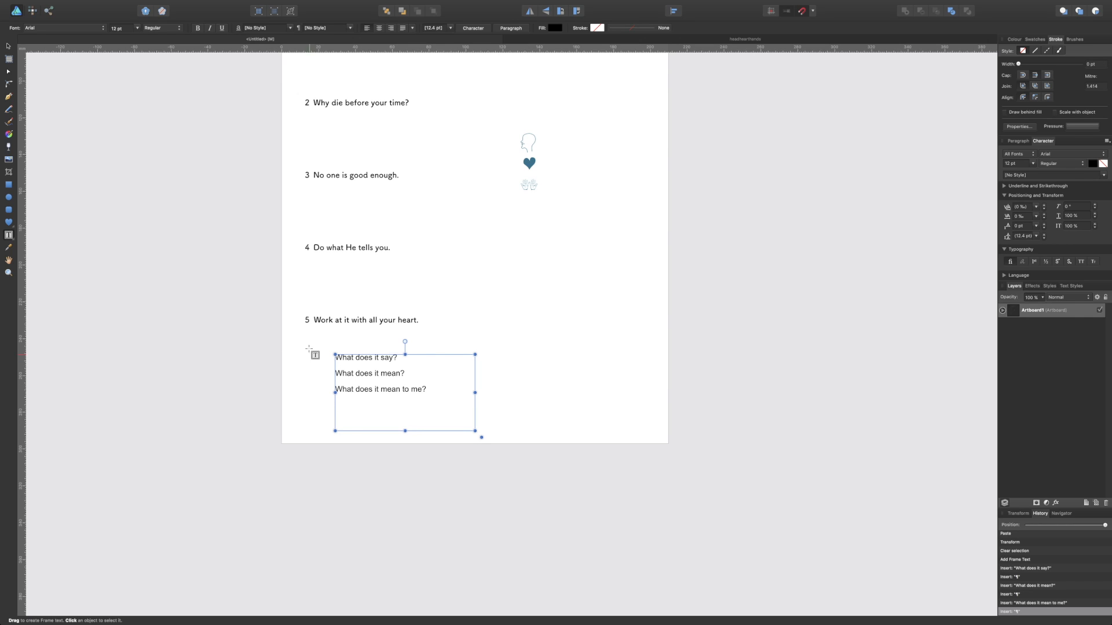
scroll(228, 294, "left", 3)
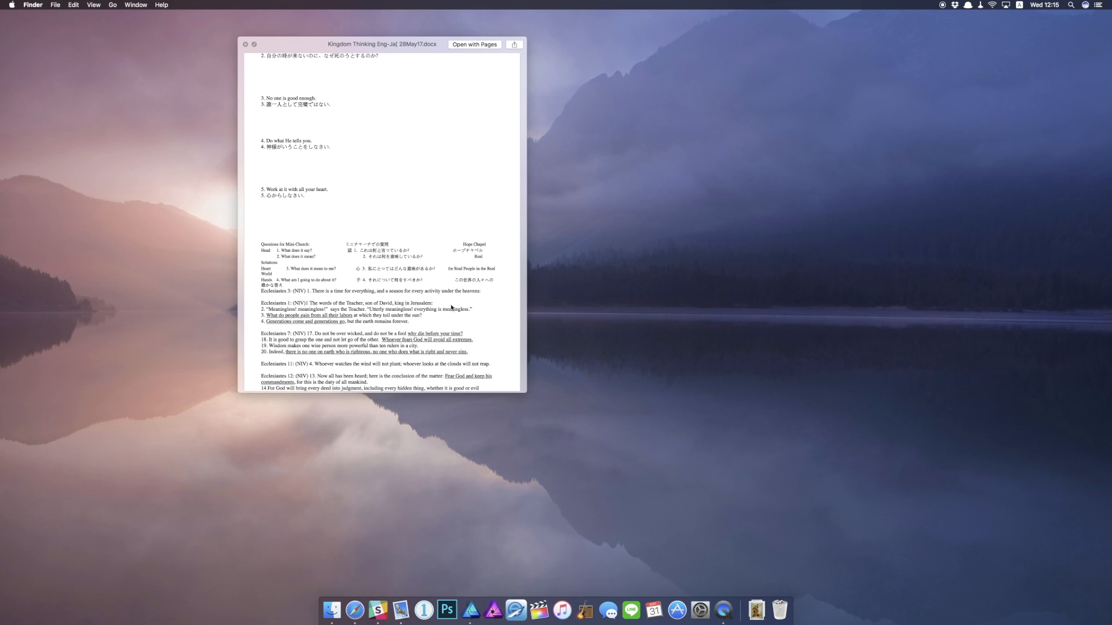
key("ctrl+Right")
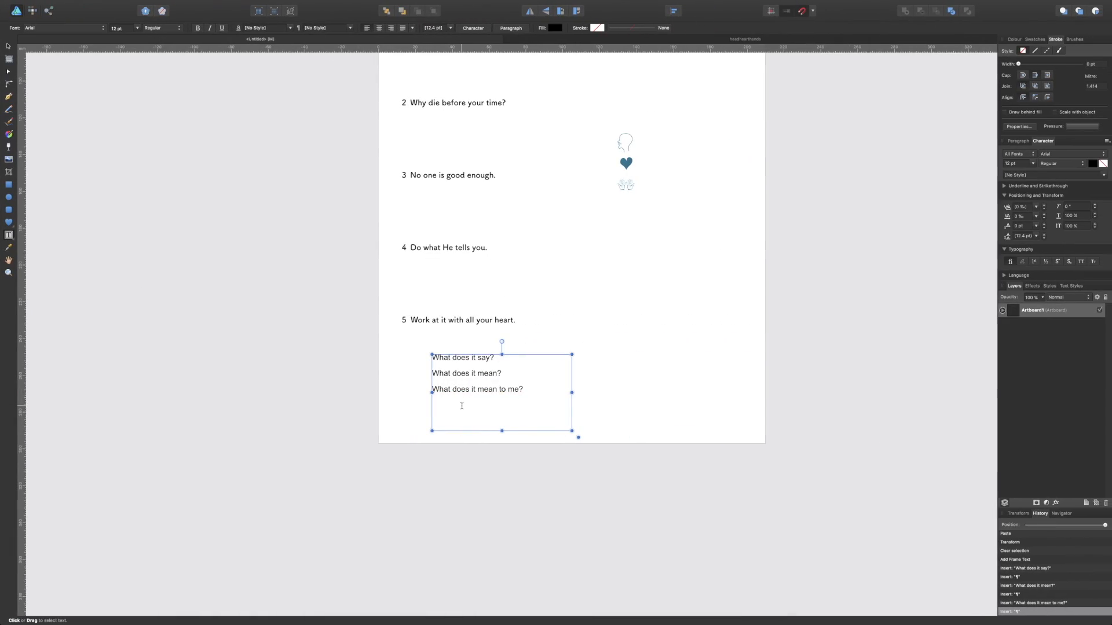
type("What am I going to")
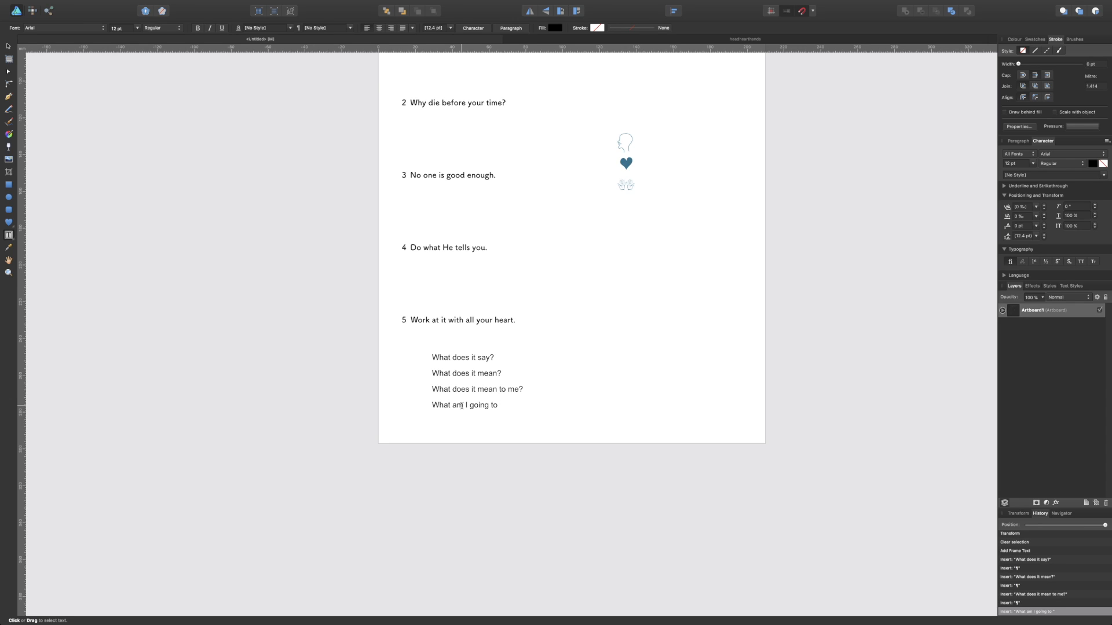
type(" do about it?")
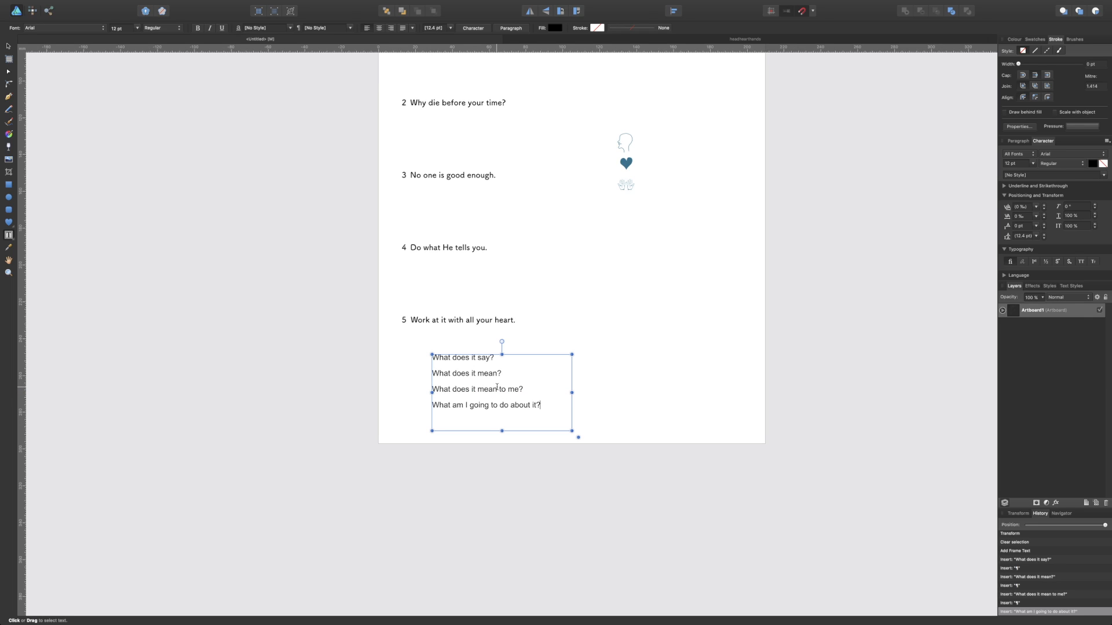
left_click(8, 46)
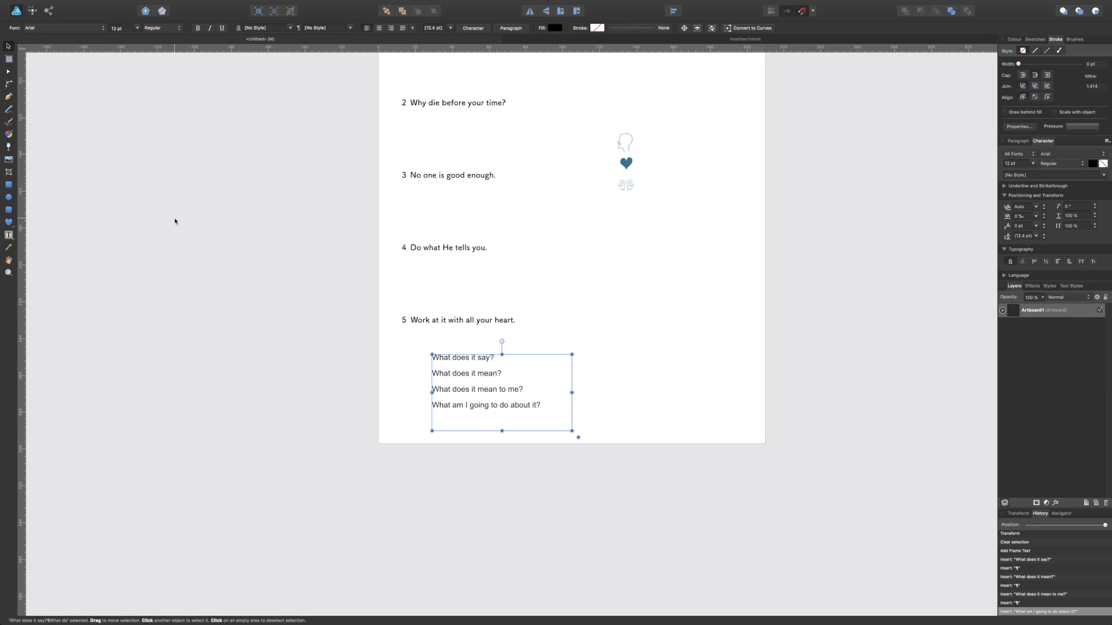
Preview Tsukushi A Round Gothic on the question text without applying it, and select "Do what He tells you." to check its font settings
left_click(50, 29)
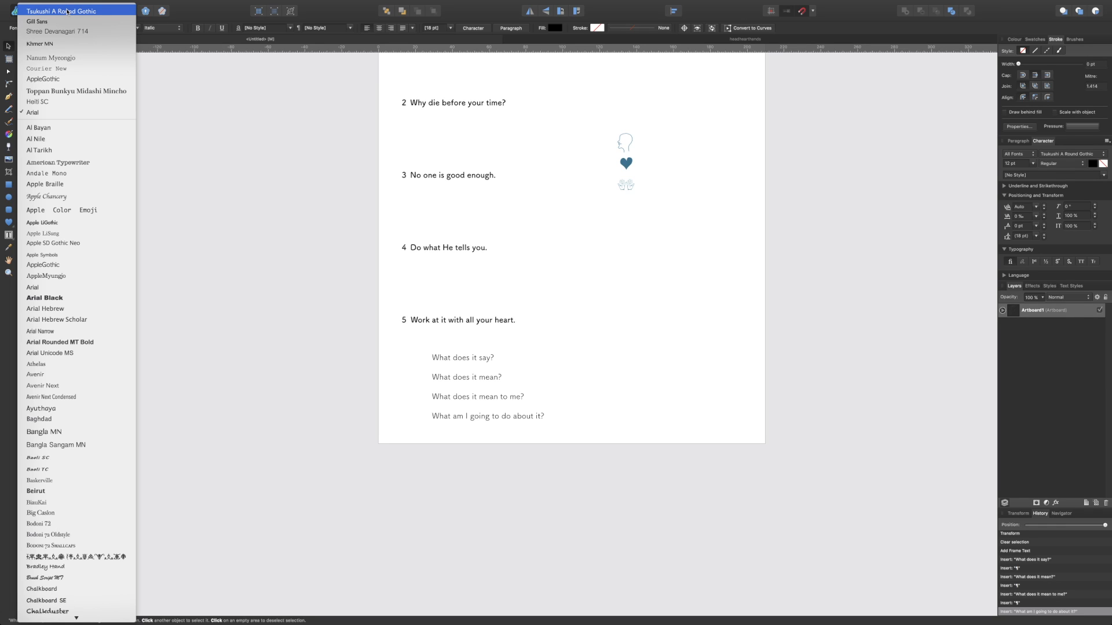
left_click(430, 247)
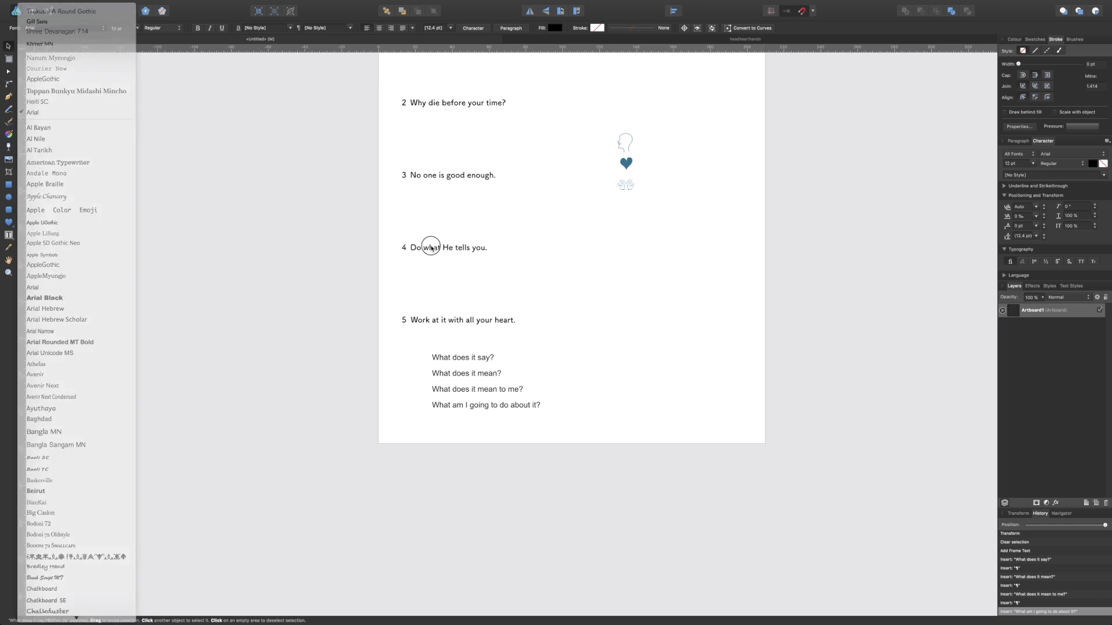
left_click(431, 247)
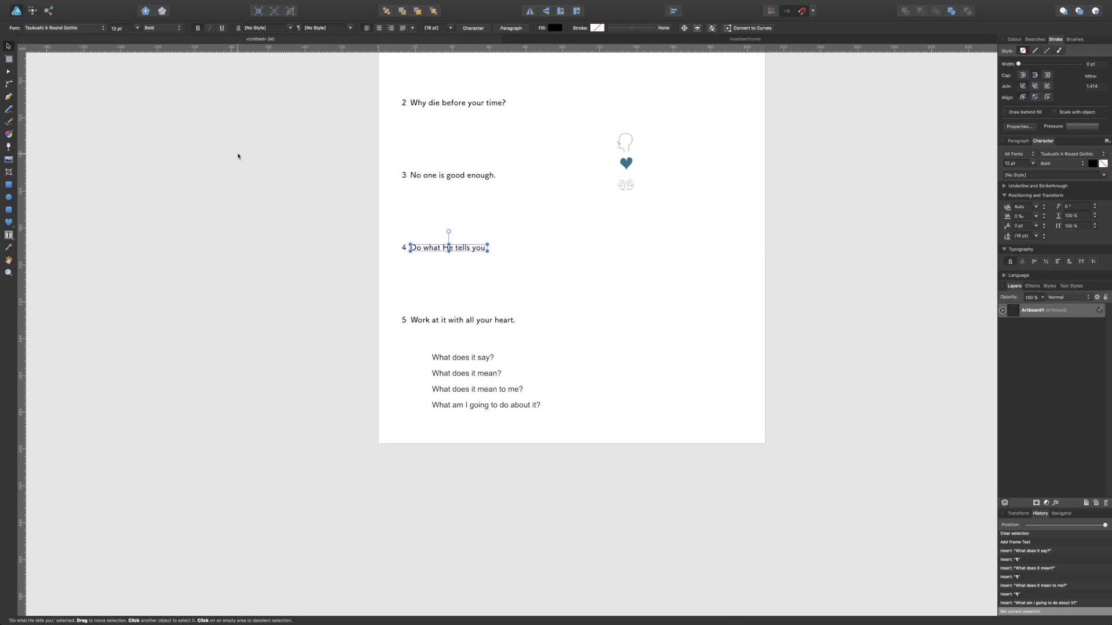
scroll(238, 156, "up", 4)
scroll(238, 155, "up", 2)
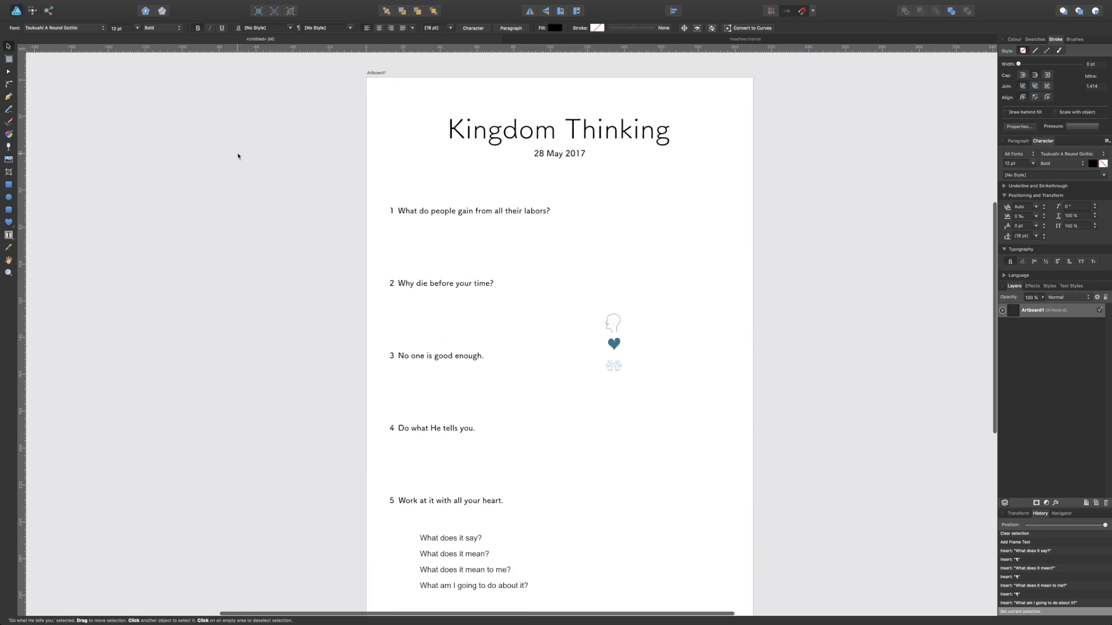
scroll(238, 156, "down", 1)
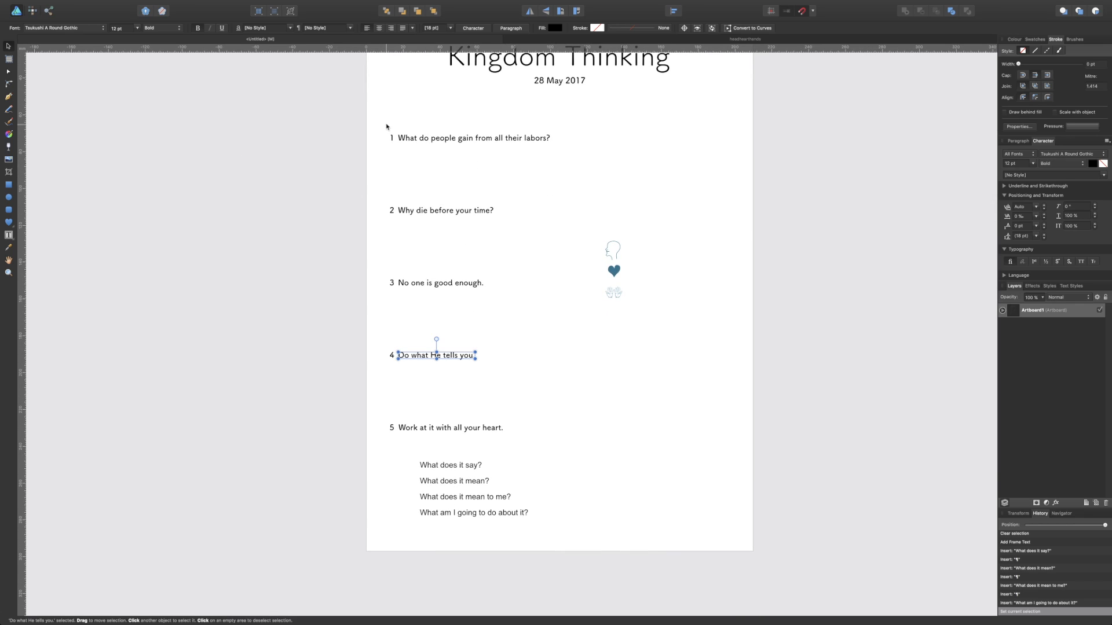
Remove the bold weight from the five numbered points, making their numbers and text regular
left_click_drag(376, 119, 591, 452)
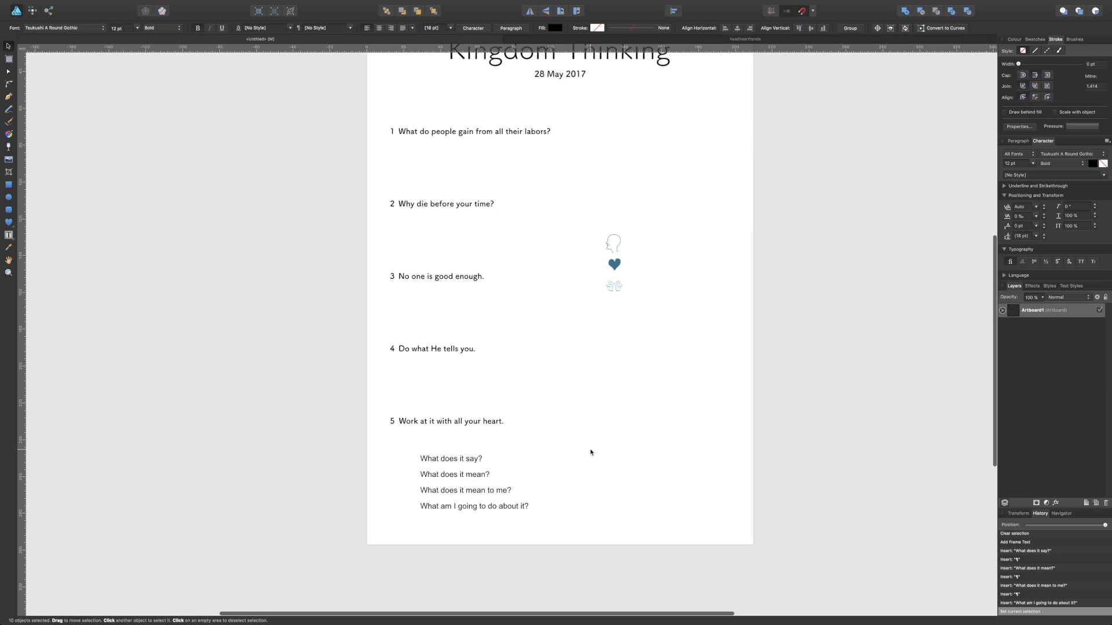
left_click(198, 28)
left_click(301, 215)
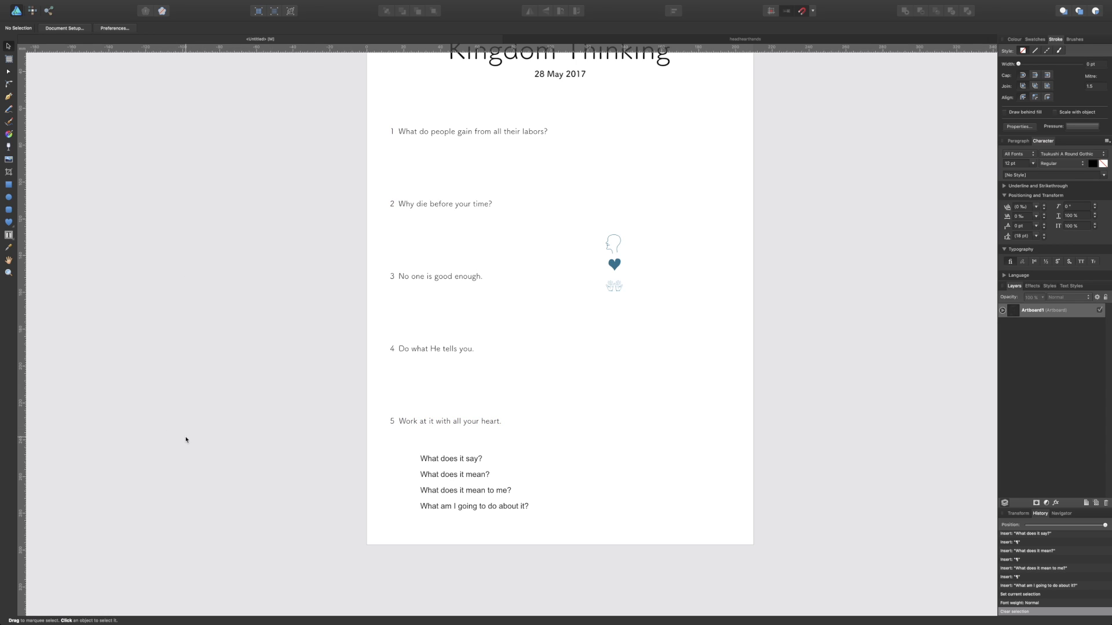
Set the font of the four discussion questions below point 5 to Courier New
left_click_drag(395, 448, 548, 527)
left_click(464, 477)
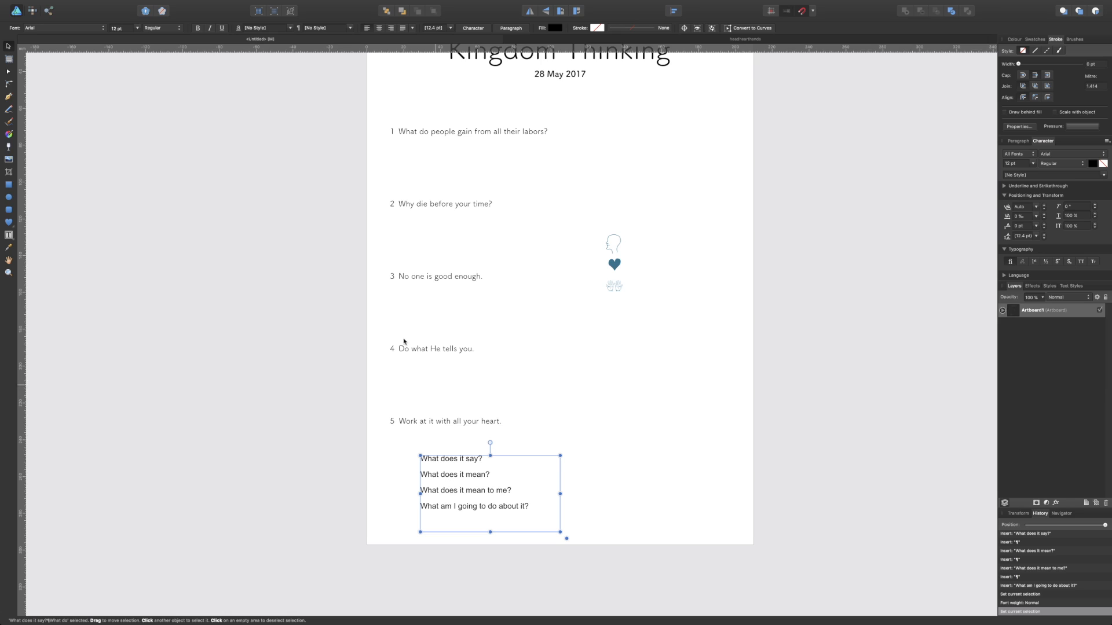
left_click(36, 29)
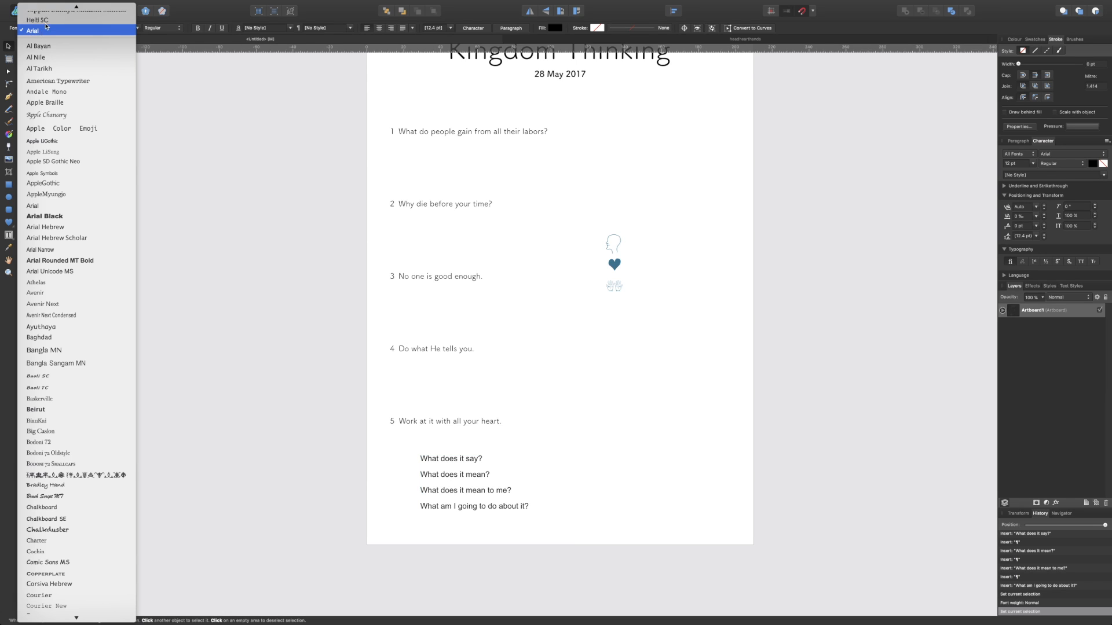
scroll(56, 9, "up", 2)
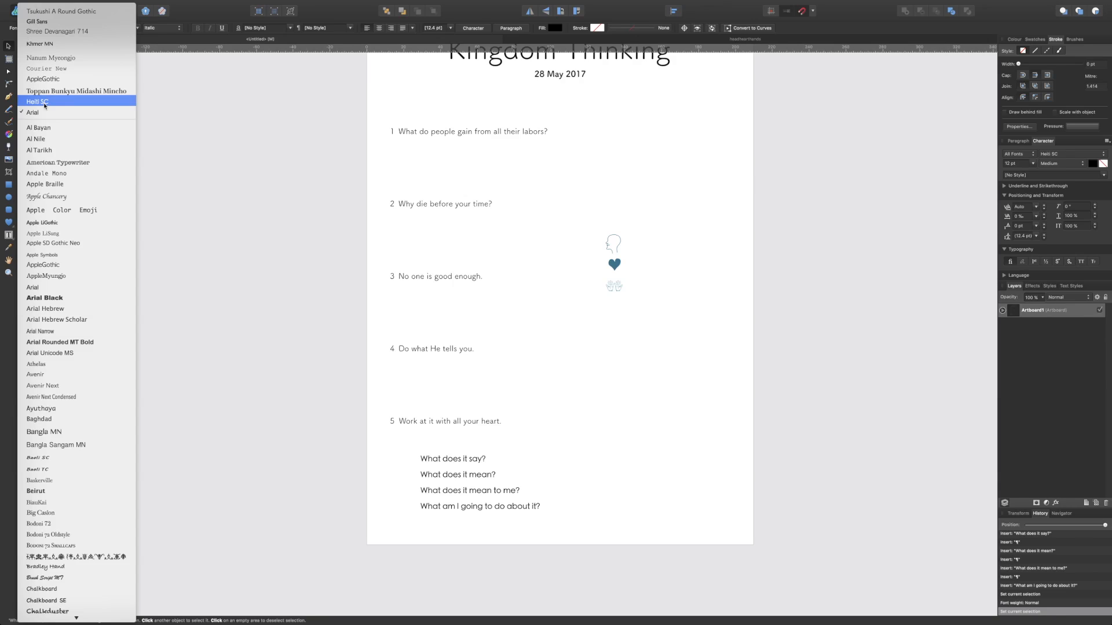
left_click(46, 69)
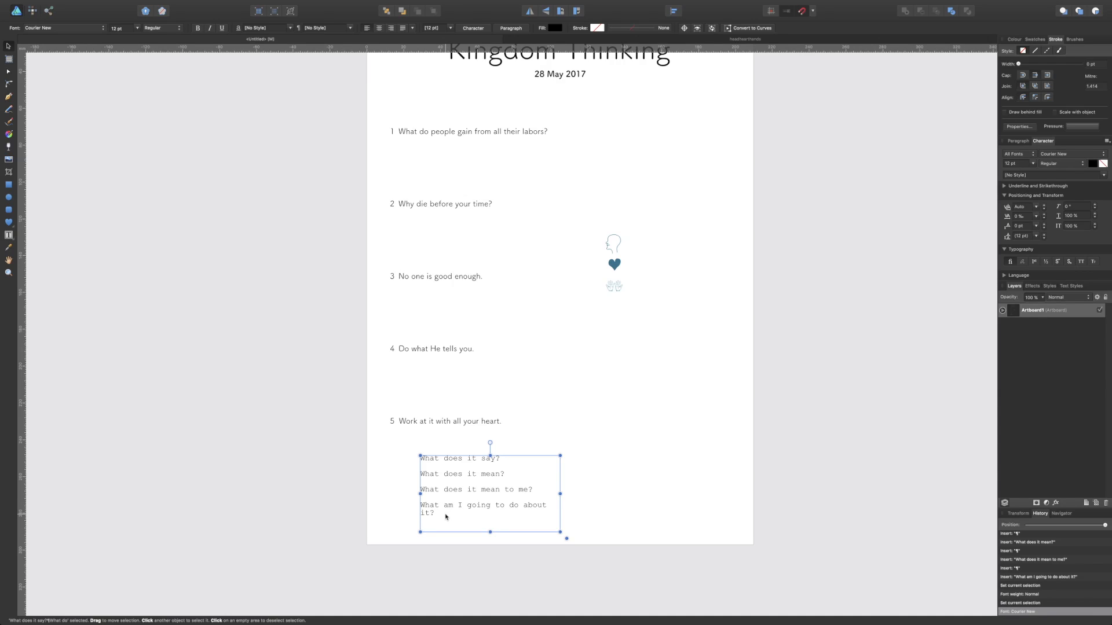
Widen the question text frame to about 83 mm so that the last question fits on one line
mouse_move(562, 493)
left_mouse_down()
mouse_move(573, 493)
mouse_move(464, 491)
mouse_move(583, 490)
mouse_move(572, 491)
left_mouse_up()
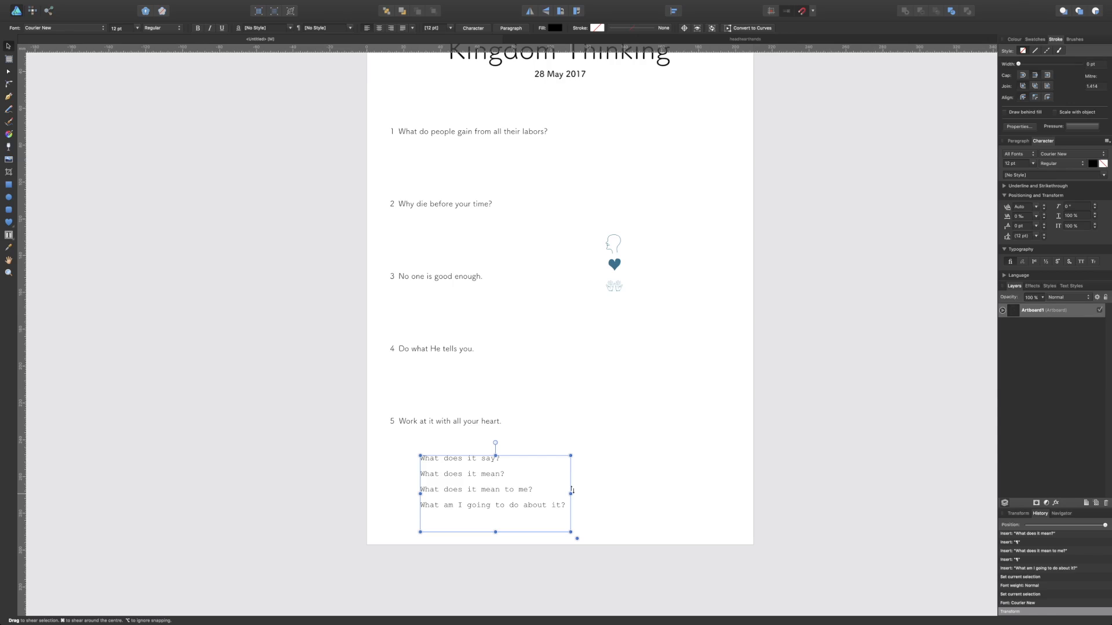
mouse_move(572, 491)
left_mouse_down()
mouse_move(544, 493)
mouse_move(588, 494)
mouse_move(575, 493)
left_mouse_up()
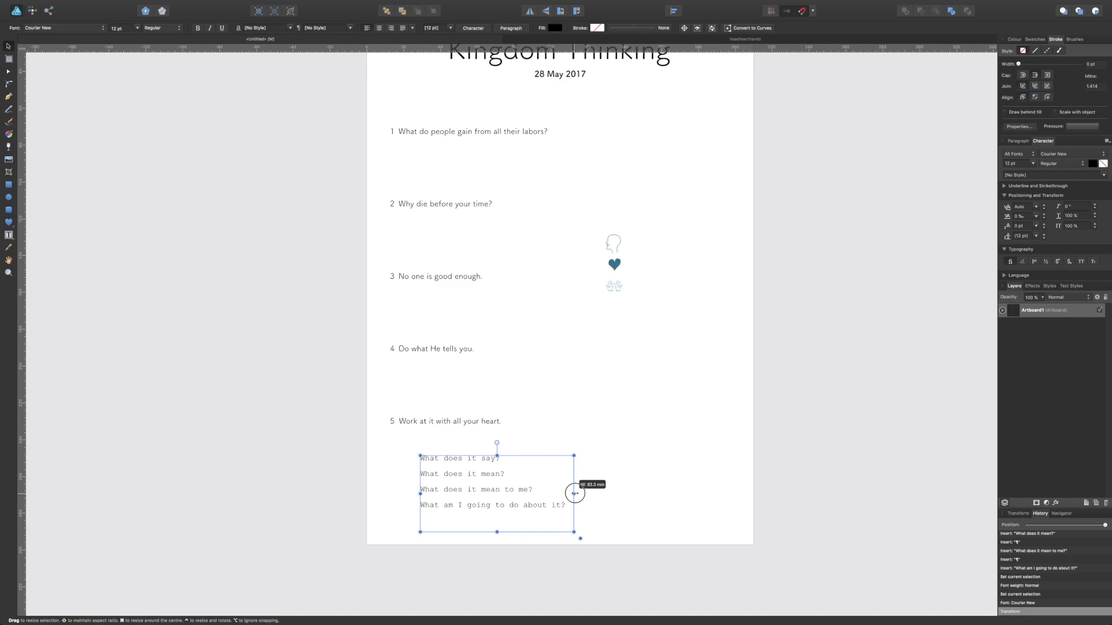
left_click_drag(574, 494, 575, 494)
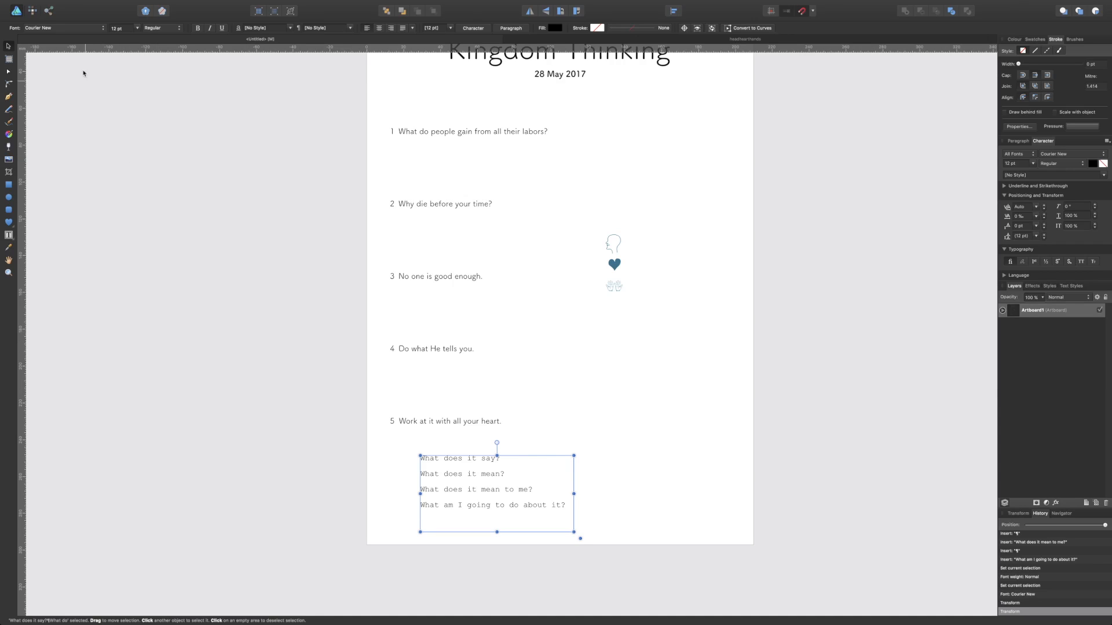
Set the font of the four discussion questions to Heiti SC
left_click(70, 28)
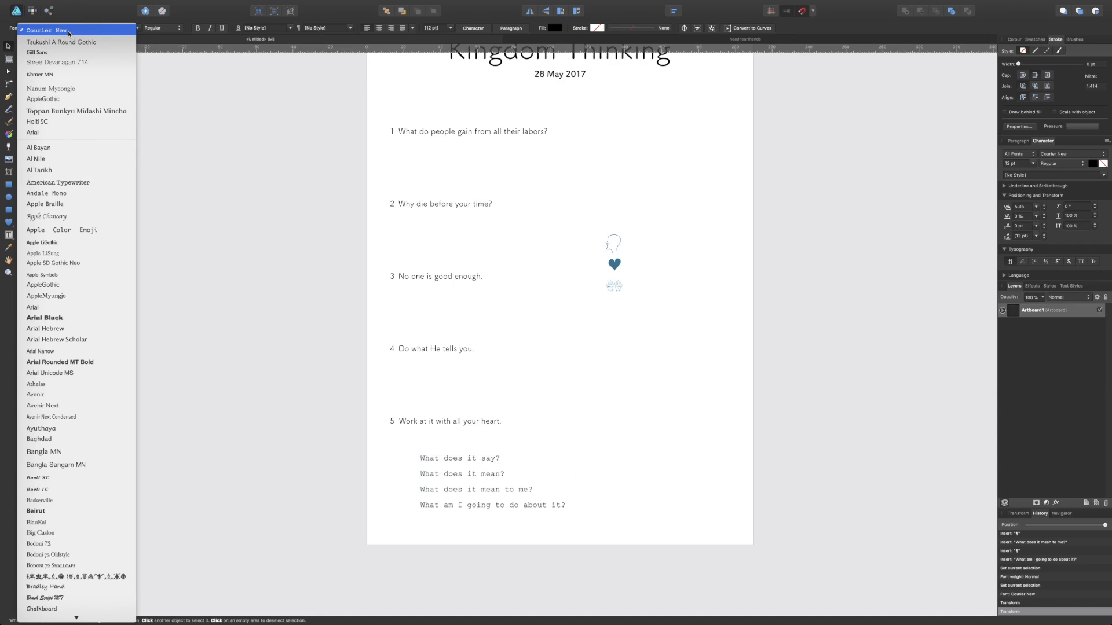
left_click(63, 122)
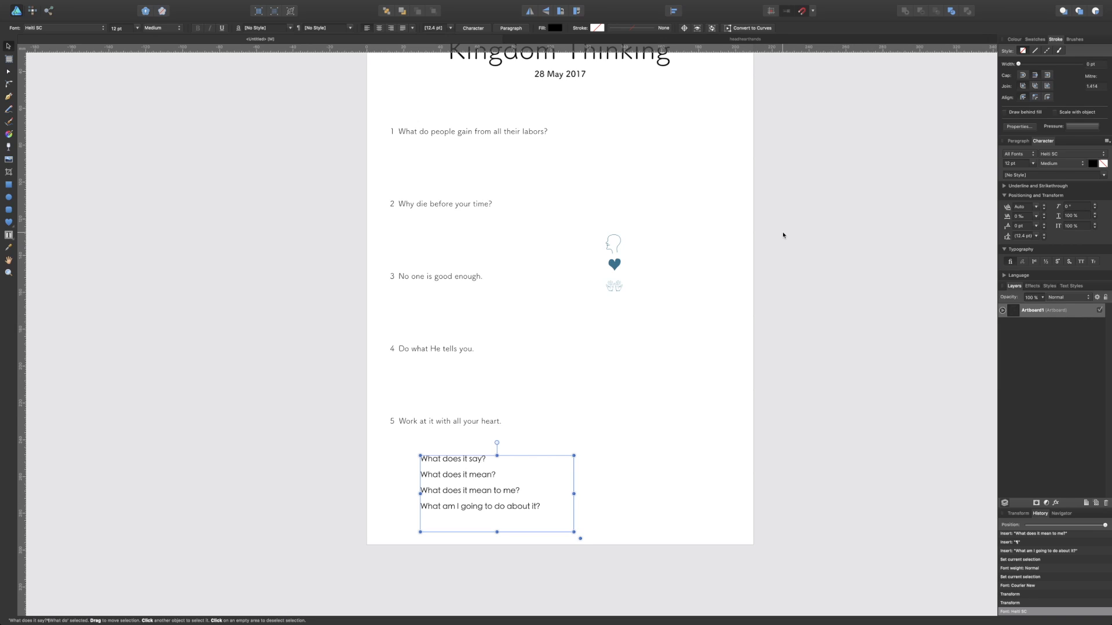
scroll(782, 236, "right", 3)
scroll(779, 237, "up", 2)
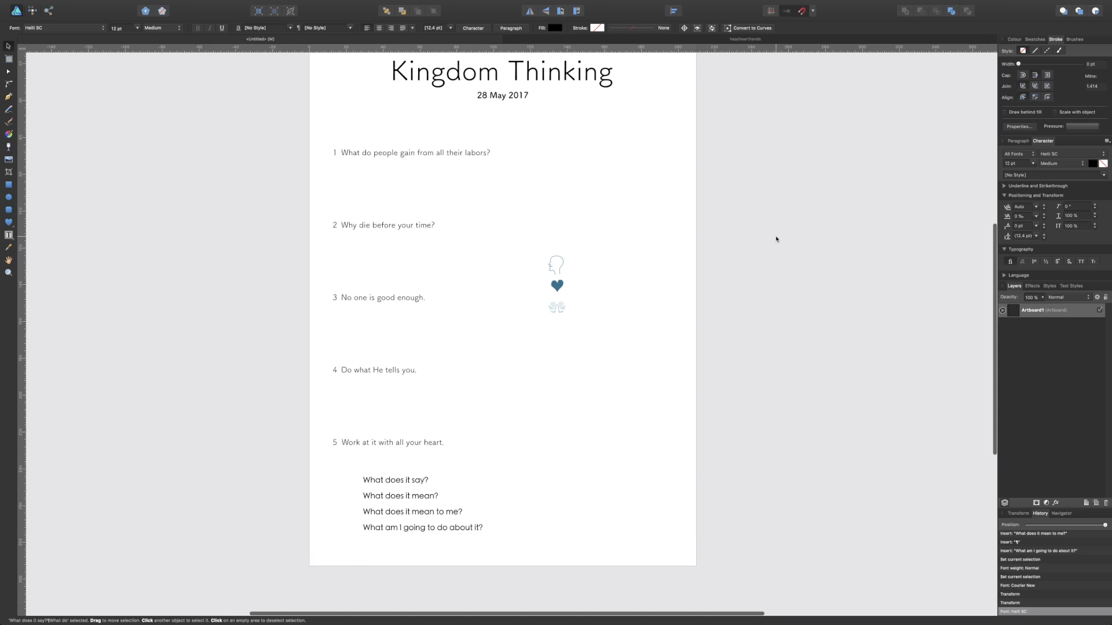
scroll(776, 239, "up", 1)
scroll(777, 239, "up", 1)
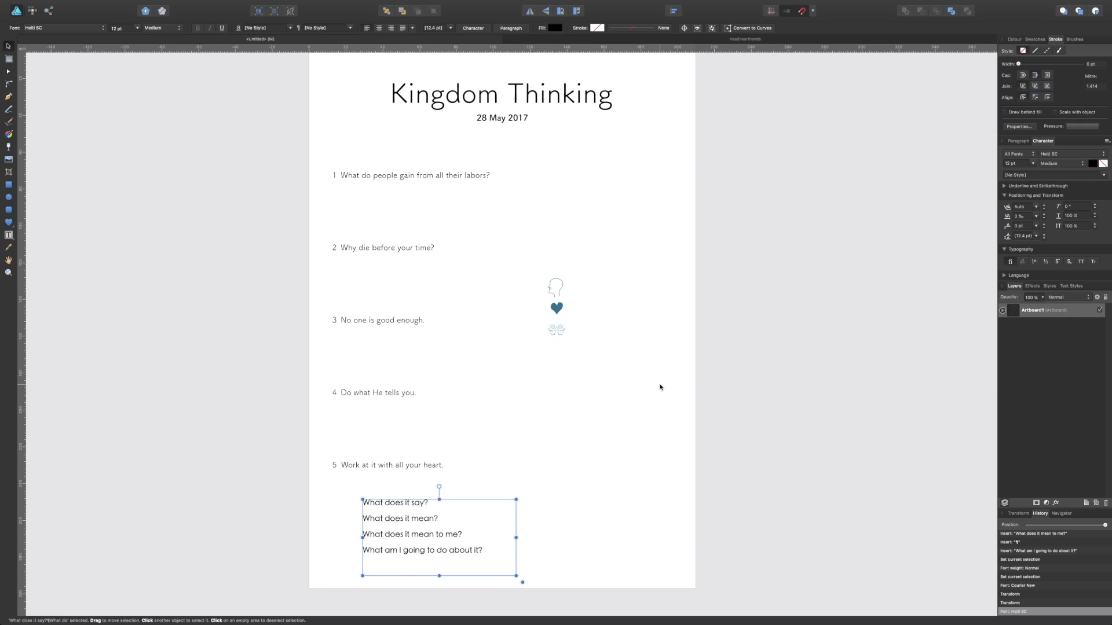
scroll(676, 367, "left", 1)
scroll(677, 367, "left", 3)
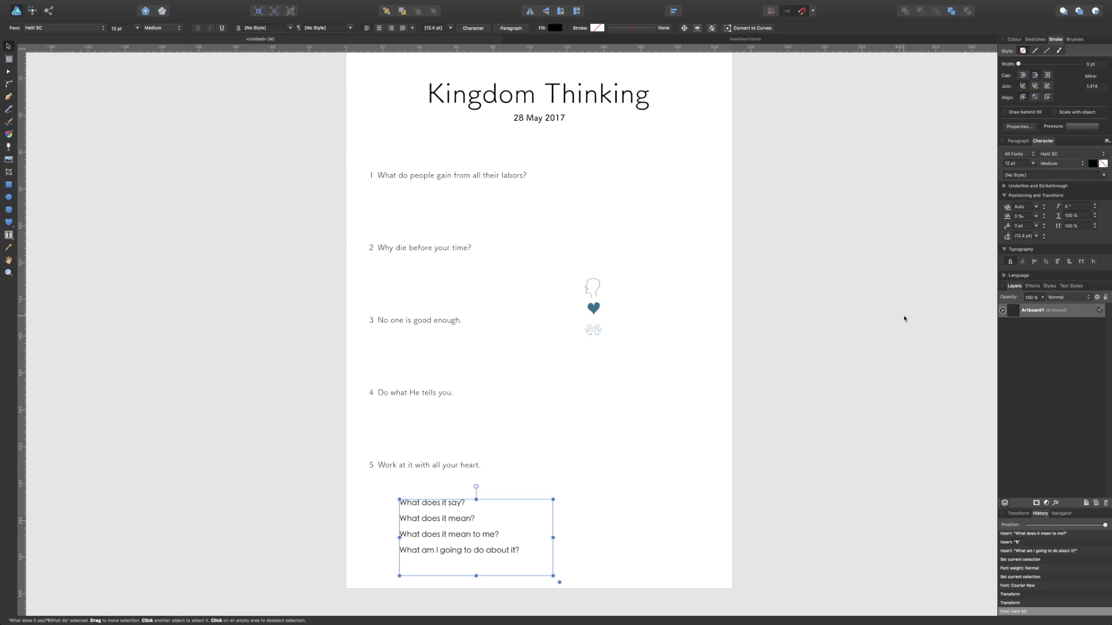
Right-align the four discussion questions and set their leading override to 8 pt
left_click(391, 28)
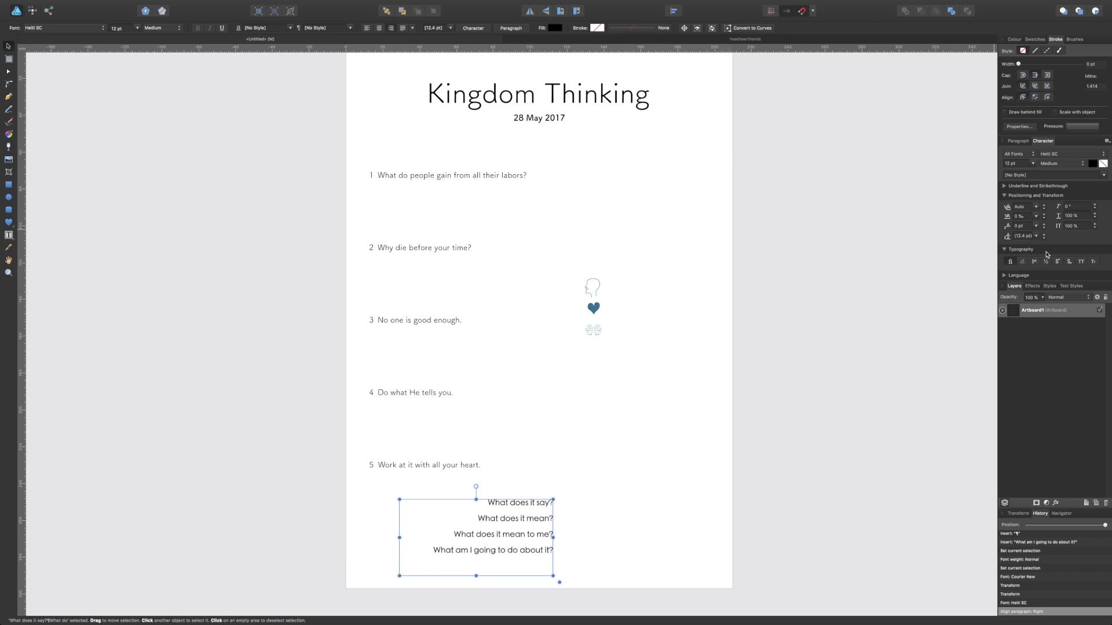
left_click(1036, 236)
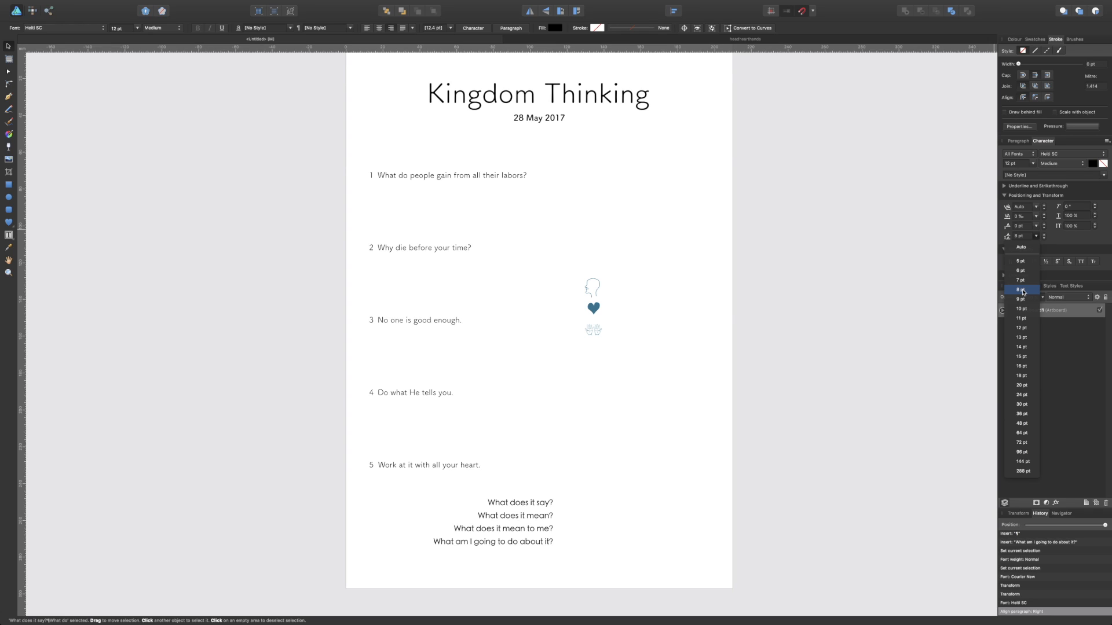
left_click(1023, 292)
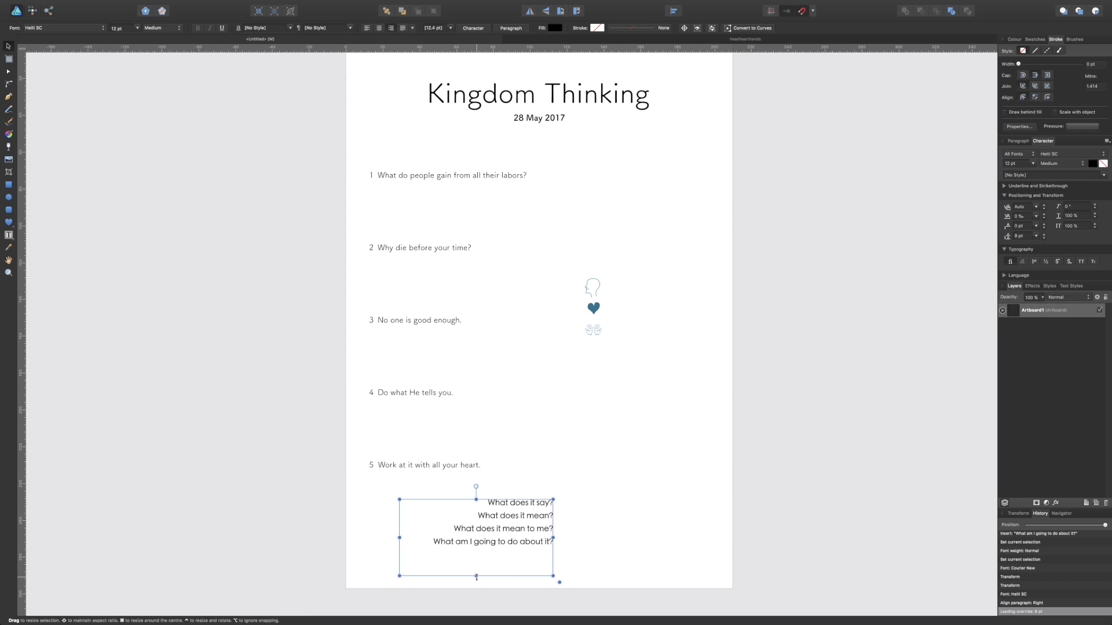
Shorten the question text frame to fit its four lines and move it slightly down and left on the page
left_click_drag(476, 576, 476, 553)
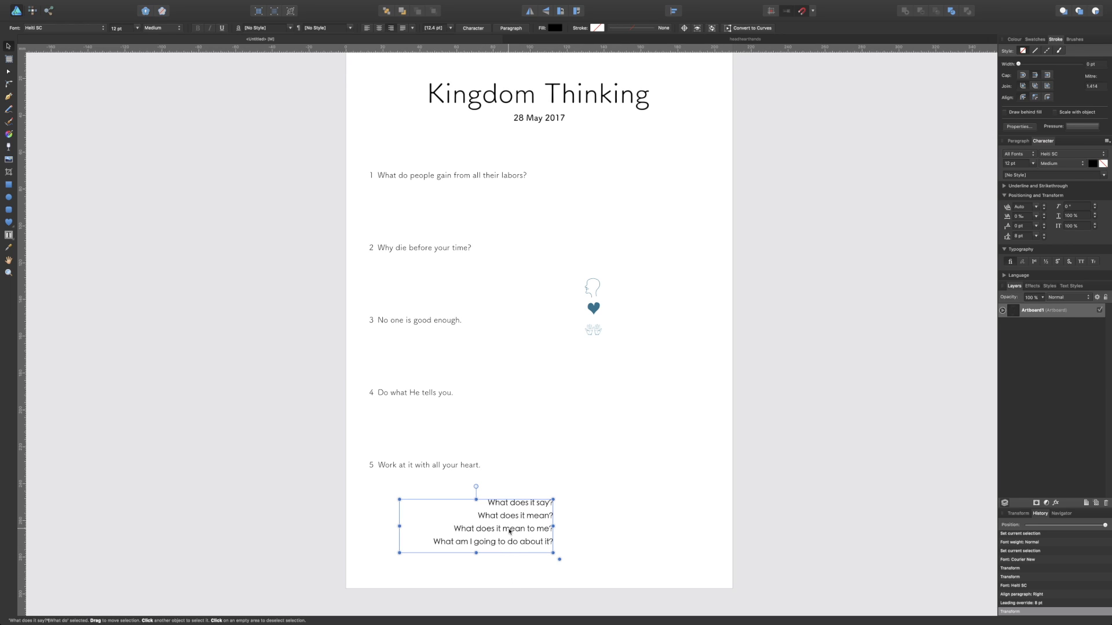
left_click_drag(510, 531, 472, 546)
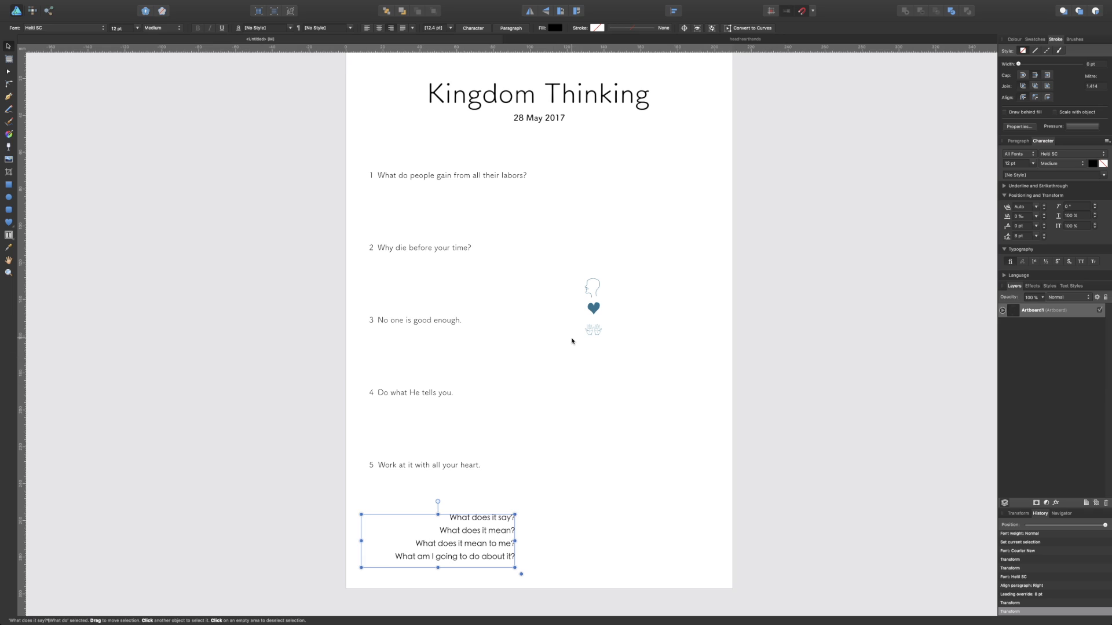
Move the head-heart-hands group just right of the discussion questions, centred horizontally on the page
left_click_drag(591, 319, 540, 522)
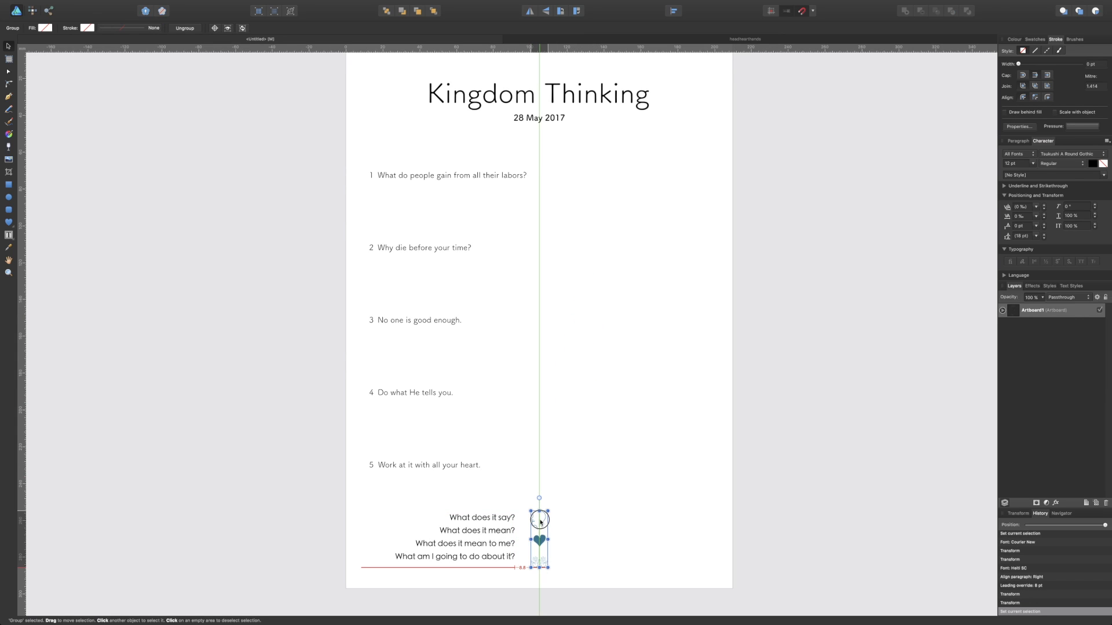
left_click_drag(539, 521, 540, 522)
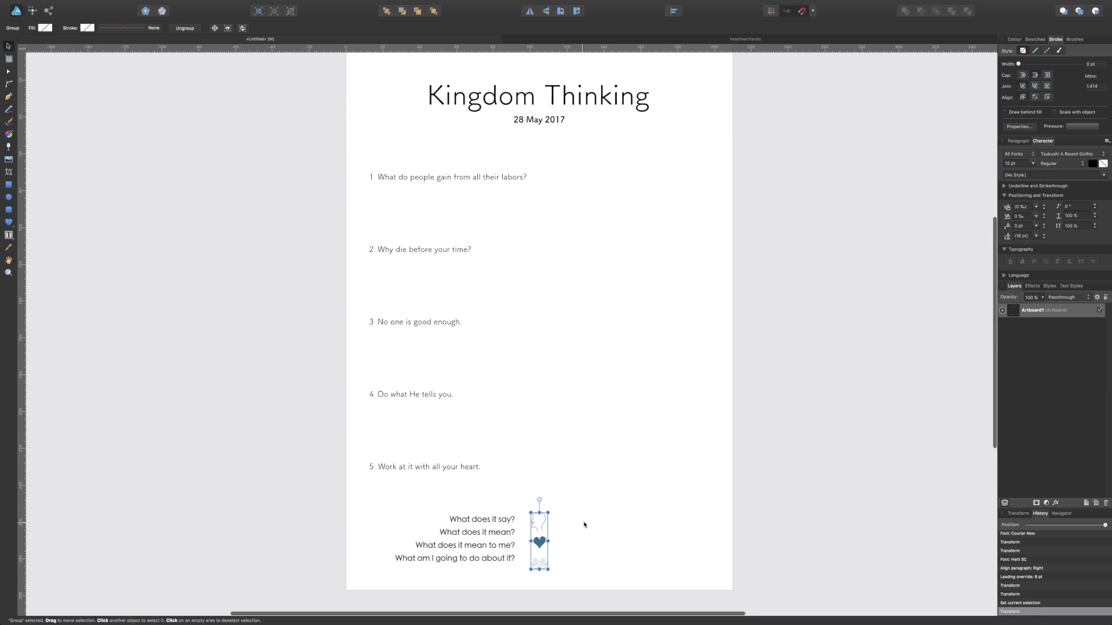
scroll(608, 469, "down", 2)
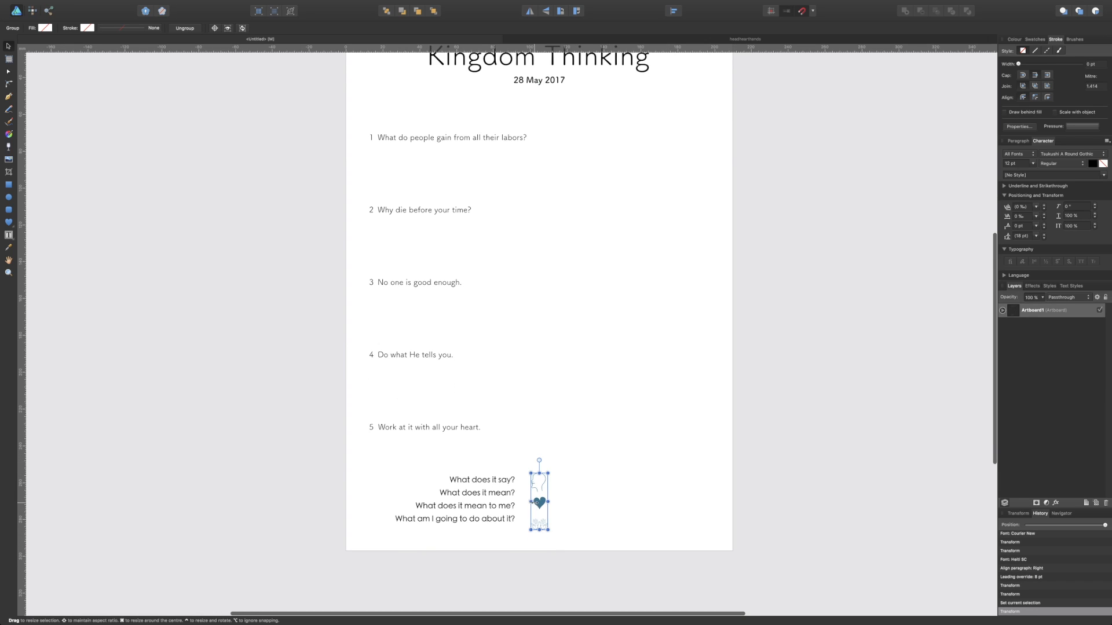
left_click_drag(536, 502, 540, 504)
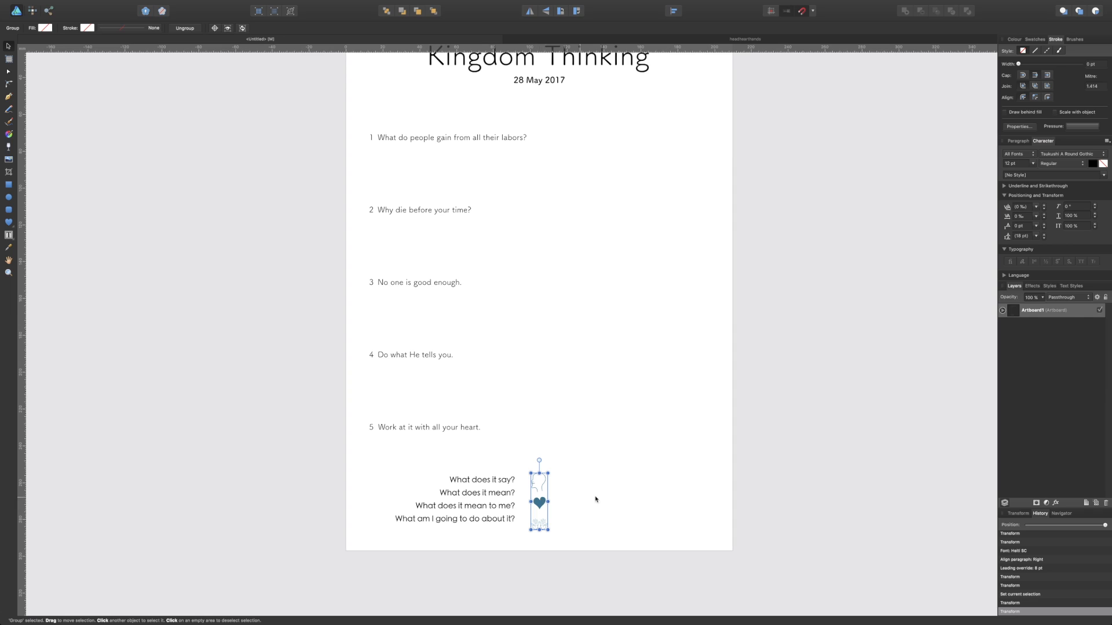
Nudge the head-heart-hands group up slightly to line up vertically with the four questions, and deselect it
key("Up")
key("Up")
key("Up")
key("Up")
key("Up")
key("Up")
key("Up")
key("Up")
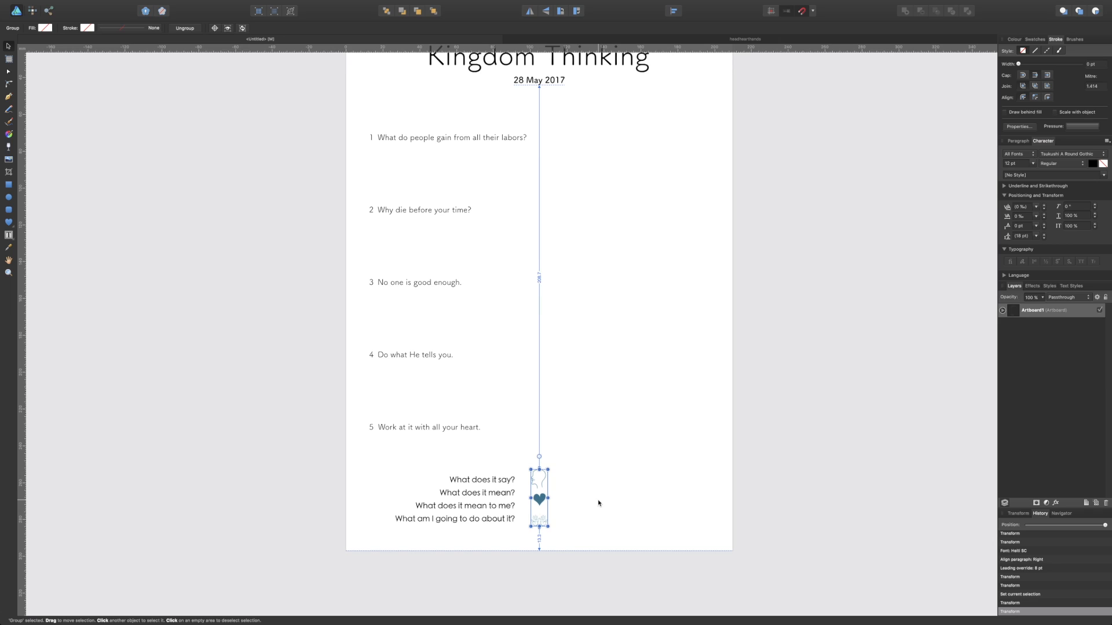
left_click(581, 501)
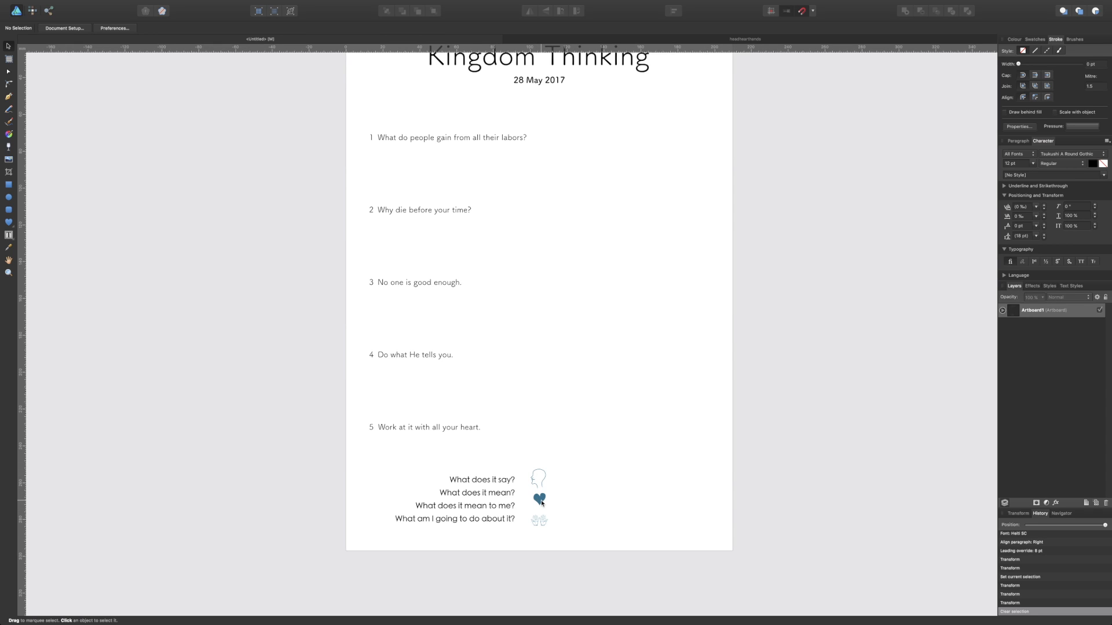
Ungroup the head-heart-hands artwork and nudge the heart down slightly between the head and the hands
left_click(541, 504)
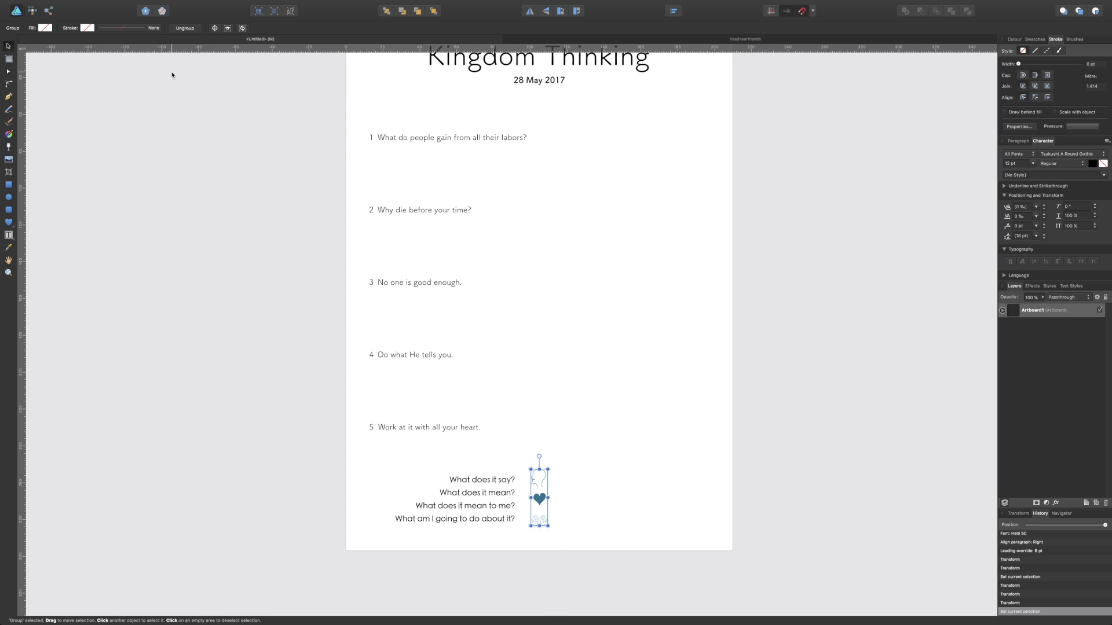
left_click(185, 29)
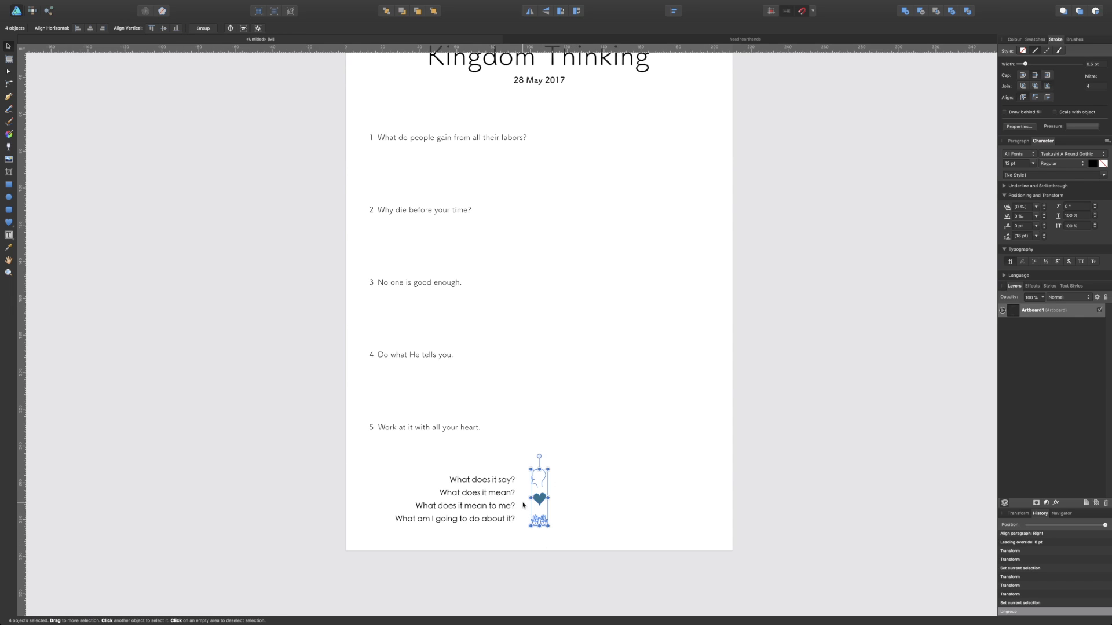
left_click(584, 429)
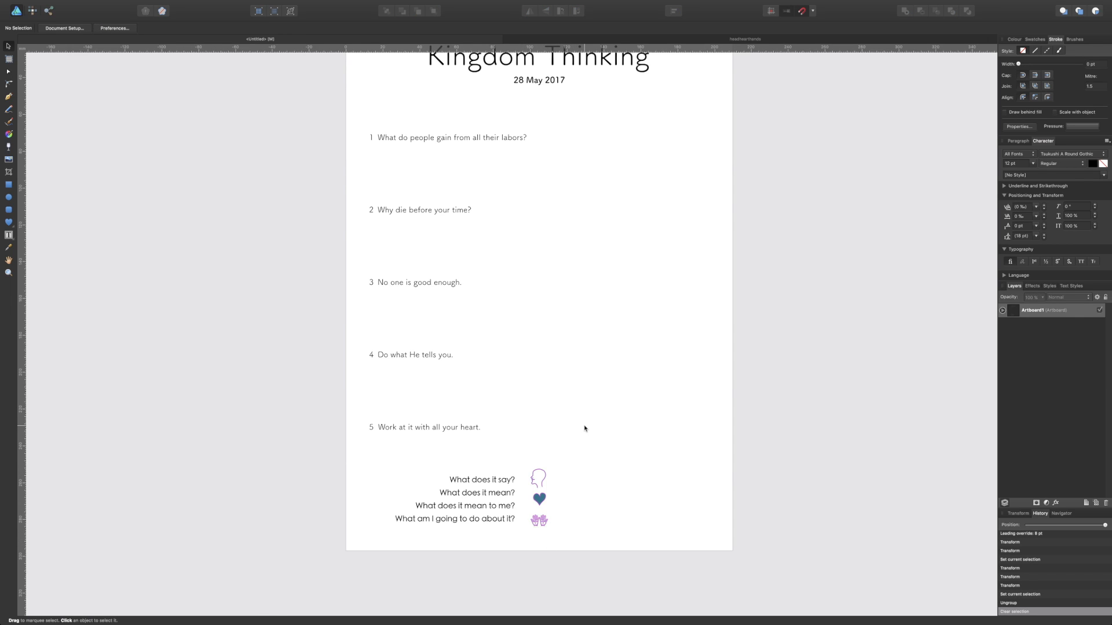
left_click(542, 500)
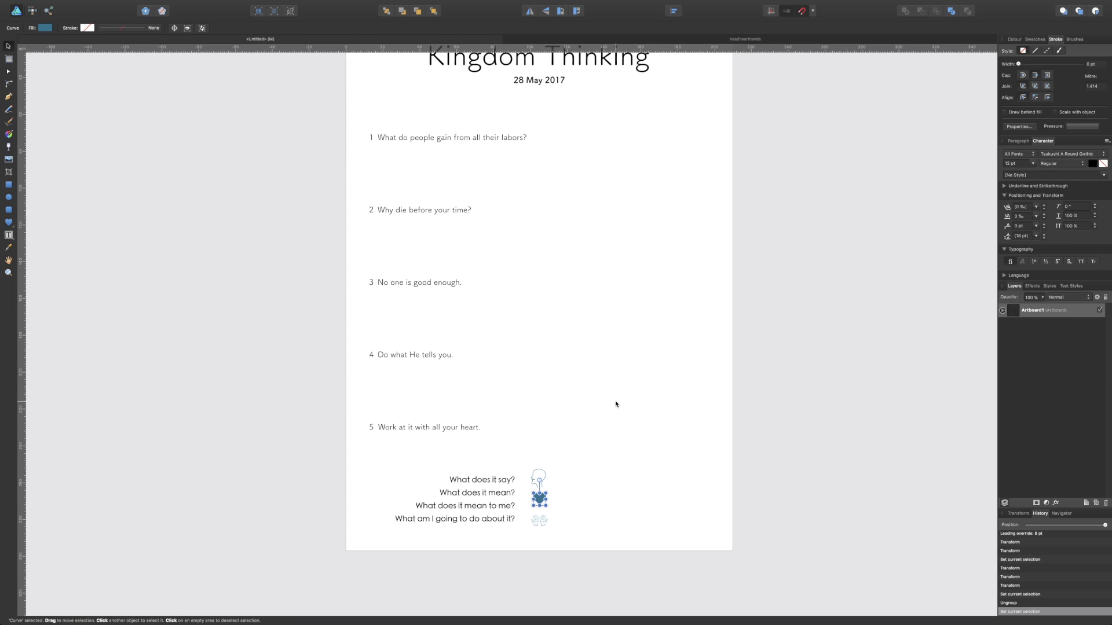
key("Down")
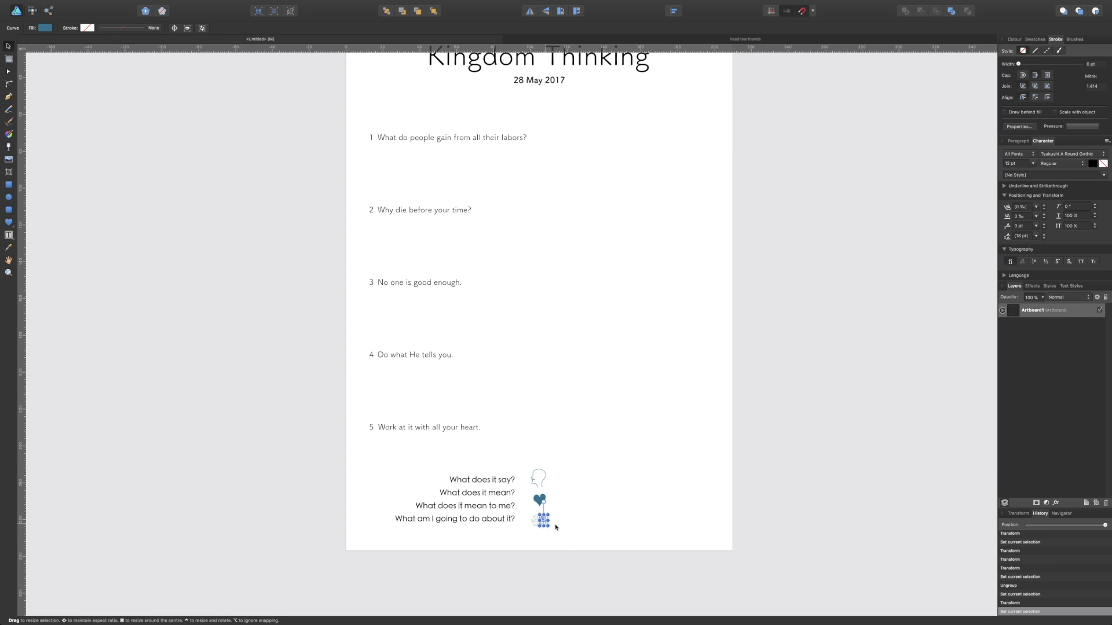
Select the right-hand shape in the hands artwork below the heart
left_click(572, 533)
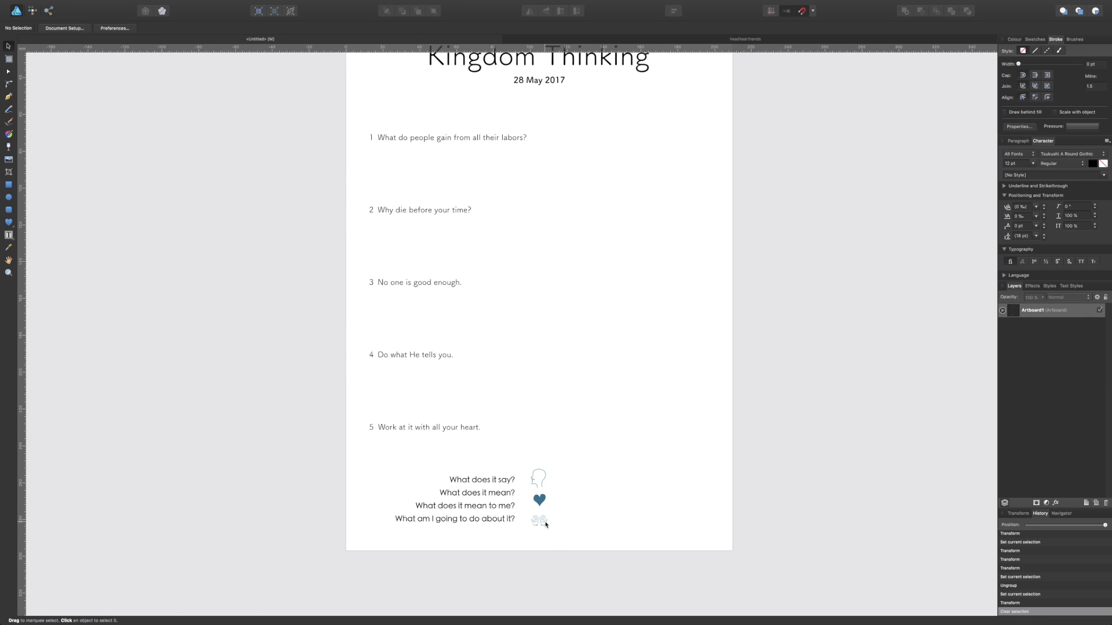
left_click(539, 520)
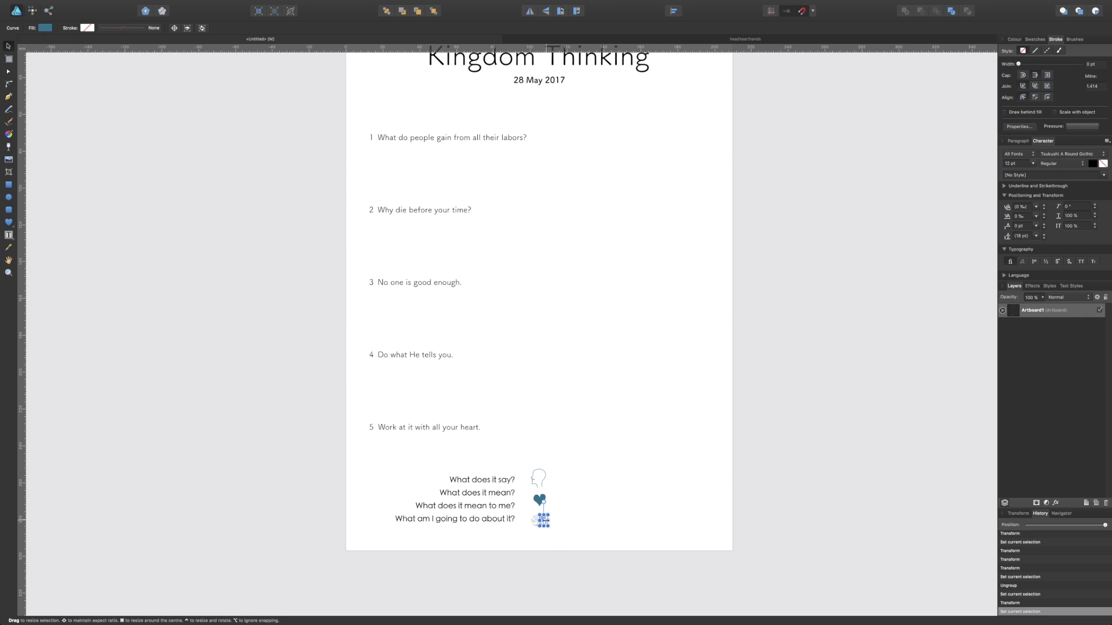
Group the two hand shapes below the heart into one object
left_click(532, 522)
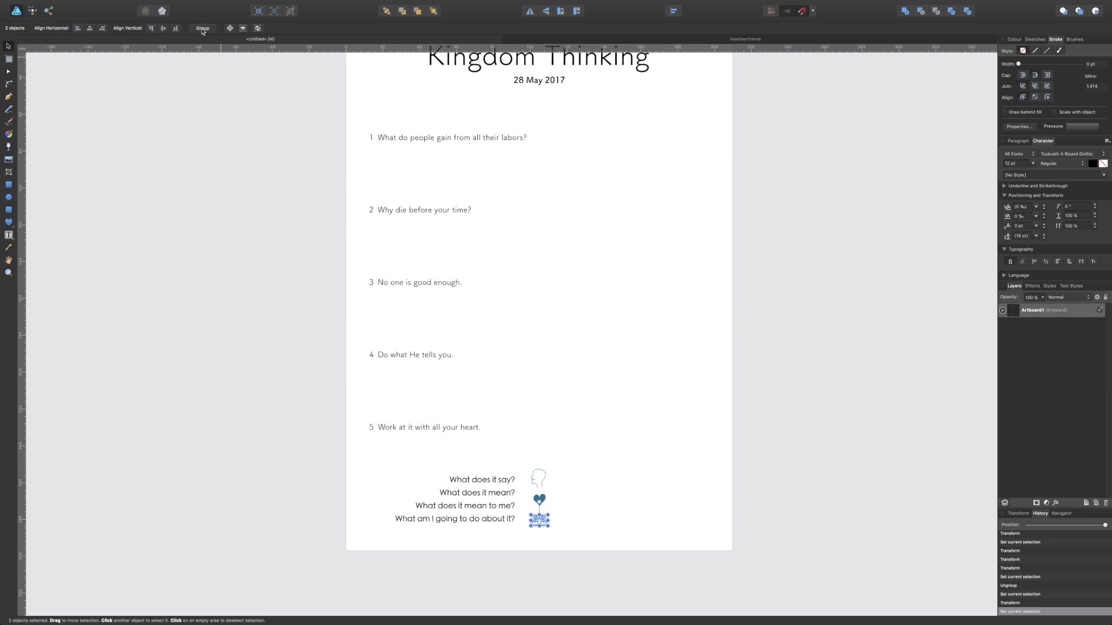
left_click(202, 28)
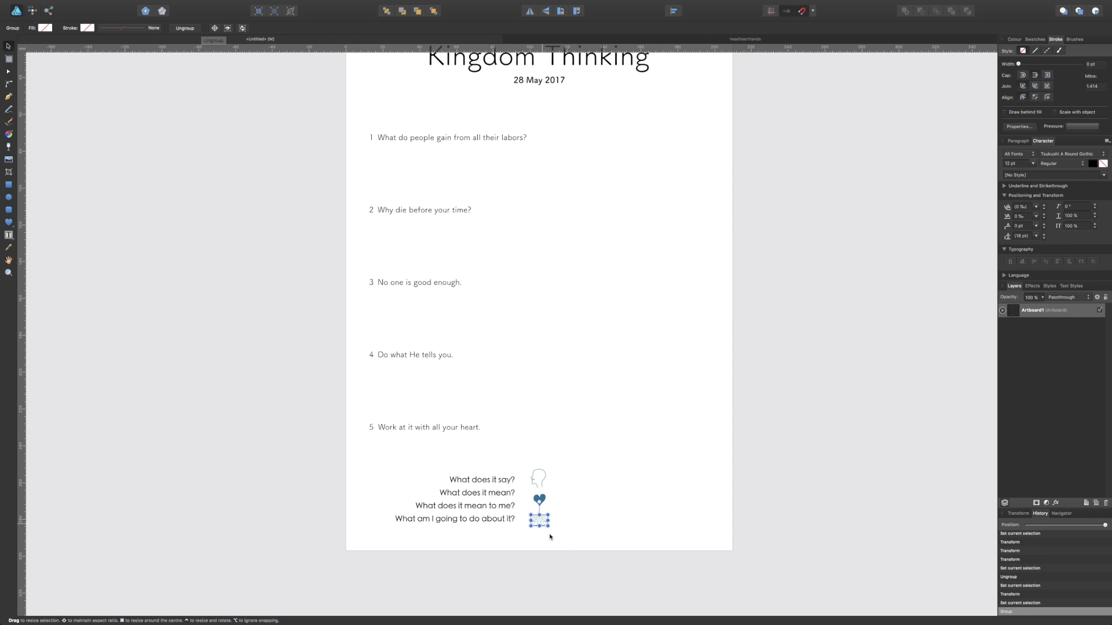
left_click(550, 537)
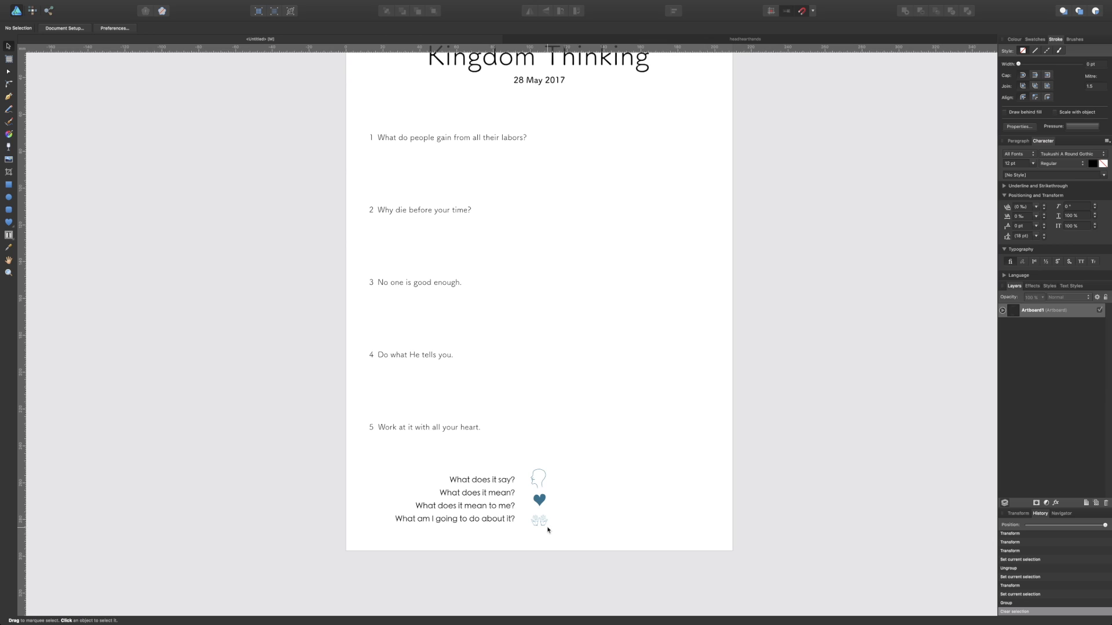
Nudge the hands group up slightly to line up with "What am I going to do about it?", keeping it beneath the heart
left_click(544, 526)
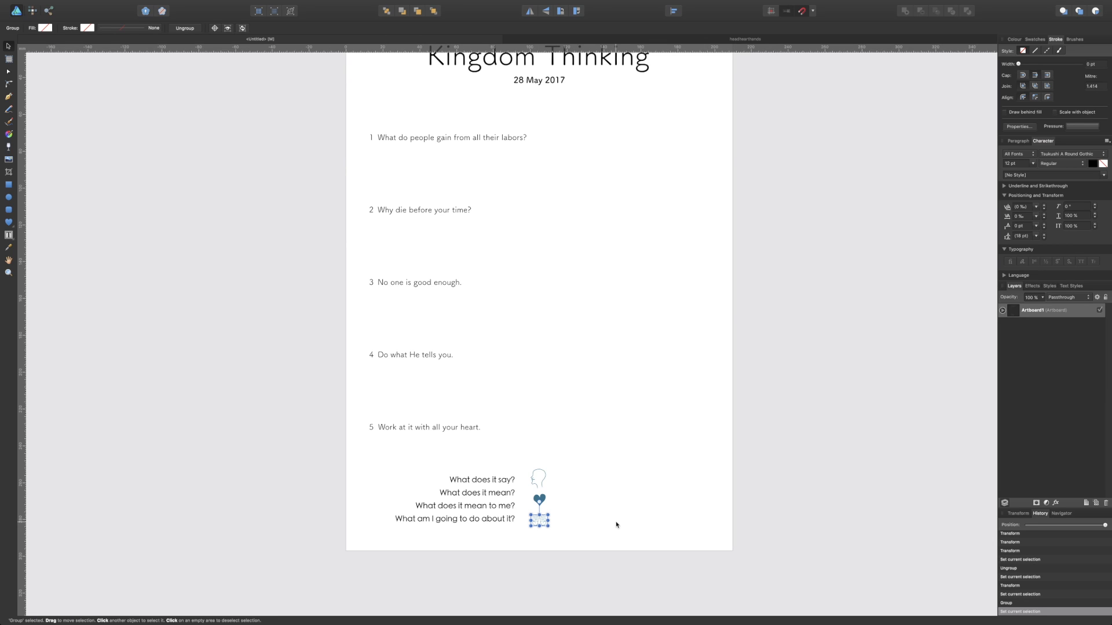
key("Up")
key("Up")
key("Left")
key("Left")
key("Left")
key("Left")
key("Left")
key("Left")
key("Left")
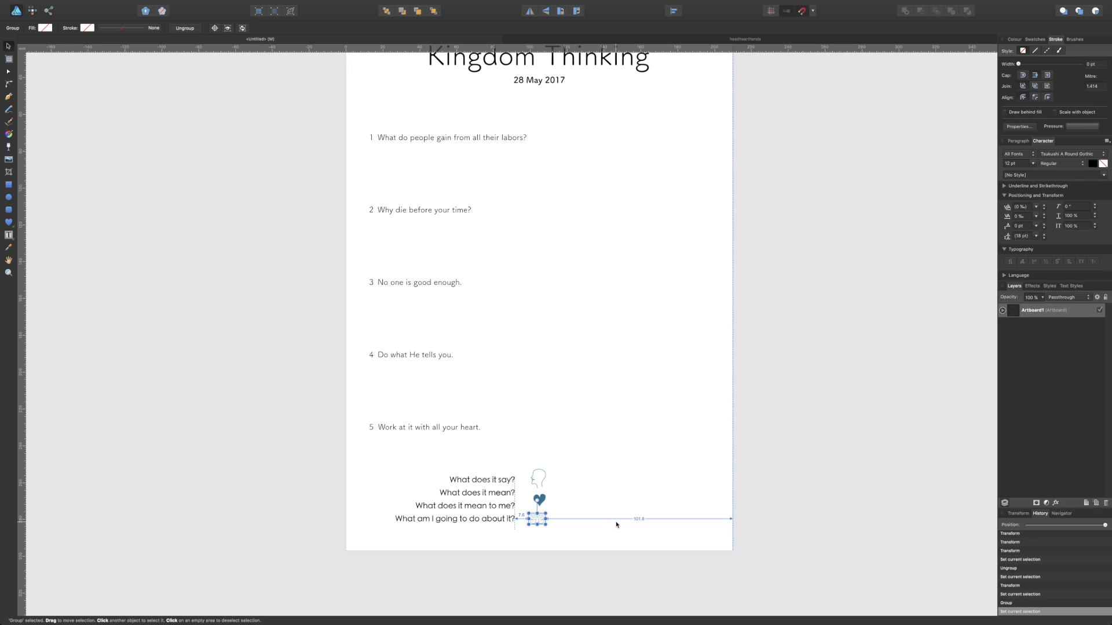
key("Right")
key("Right")
key("Right")
key("Right")
key("Right")
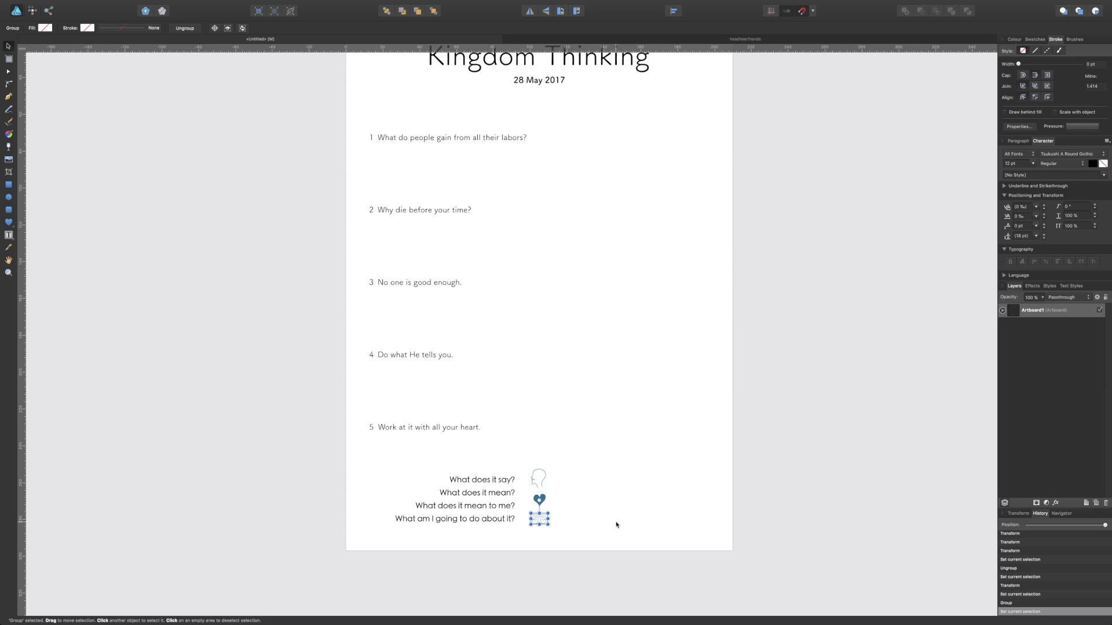
left_click(574, 444)
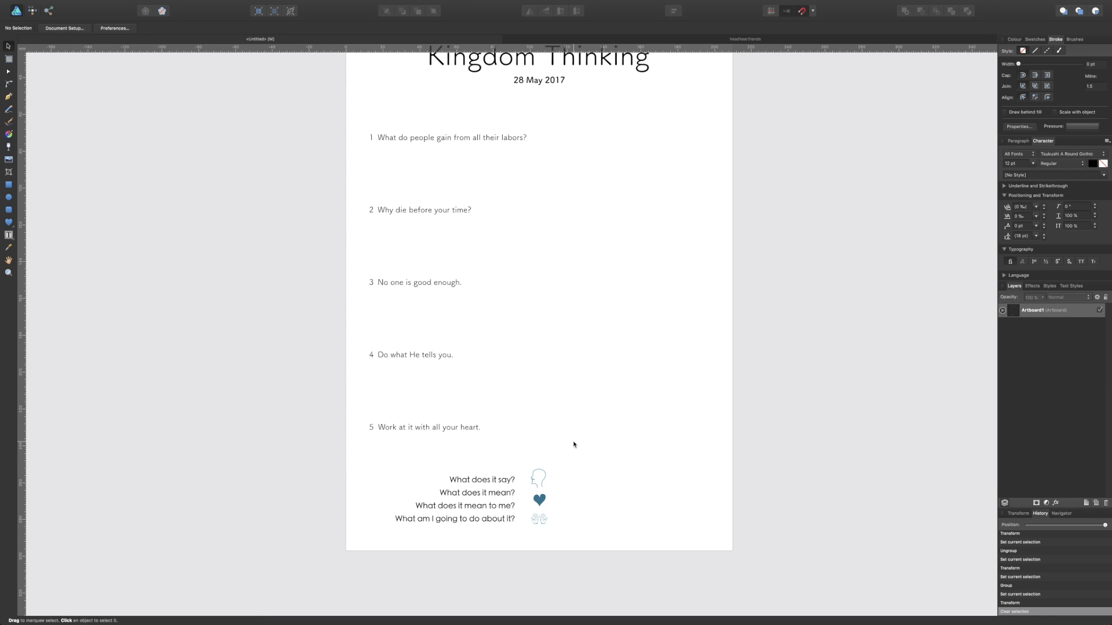
Align the head, heart and hands icons to each other on their horizontal centres
left_click_drag(520, 447, 555, 533)
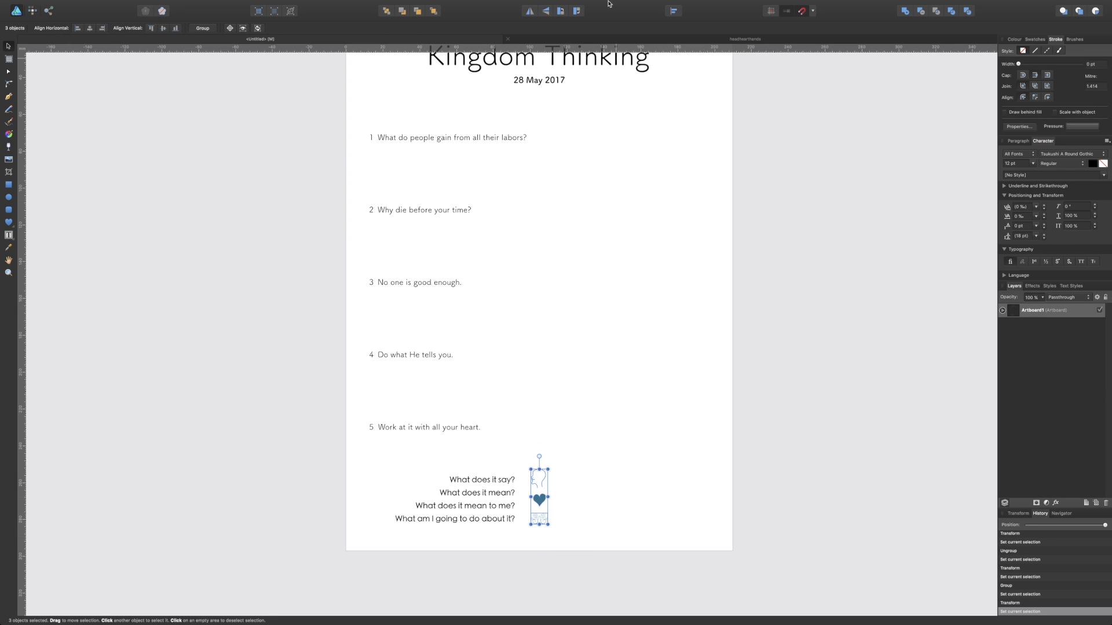
left_click(673, 10)
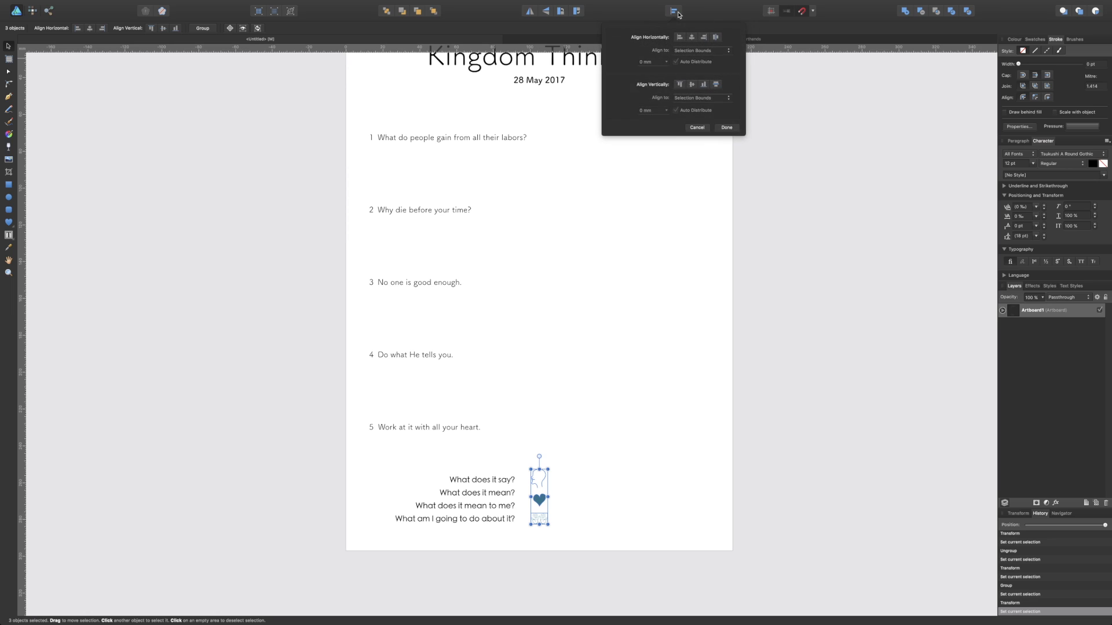
left_click(692, 38)
left_click(572, 363)
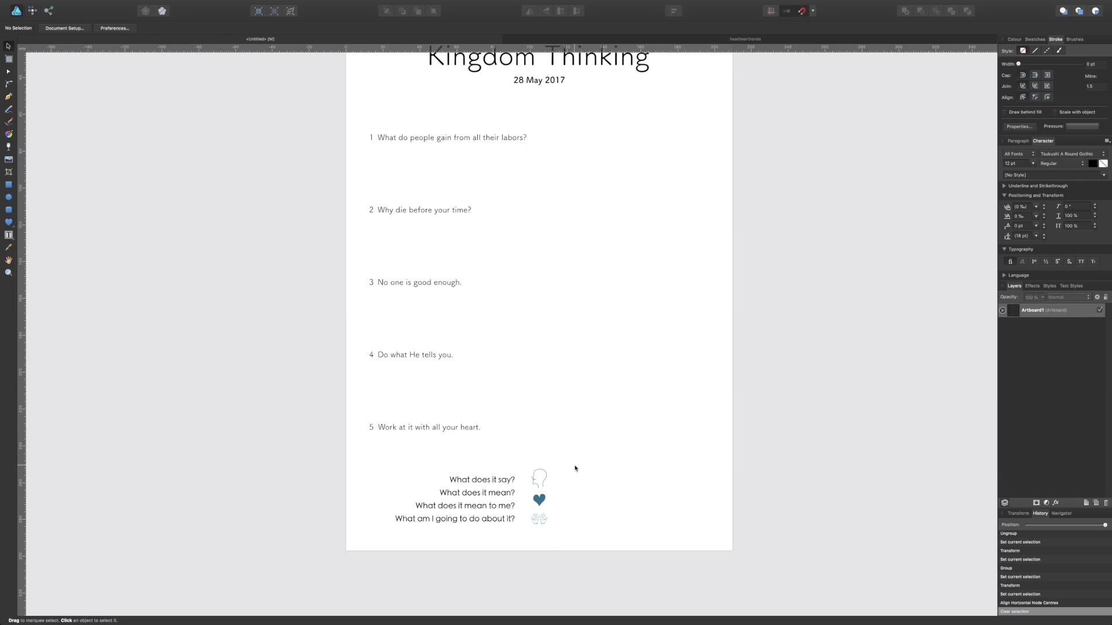
Move the head, heart and hands icons together so they snap to the page's vertical centre line
left_click_drag(518, 451, 570, 540)
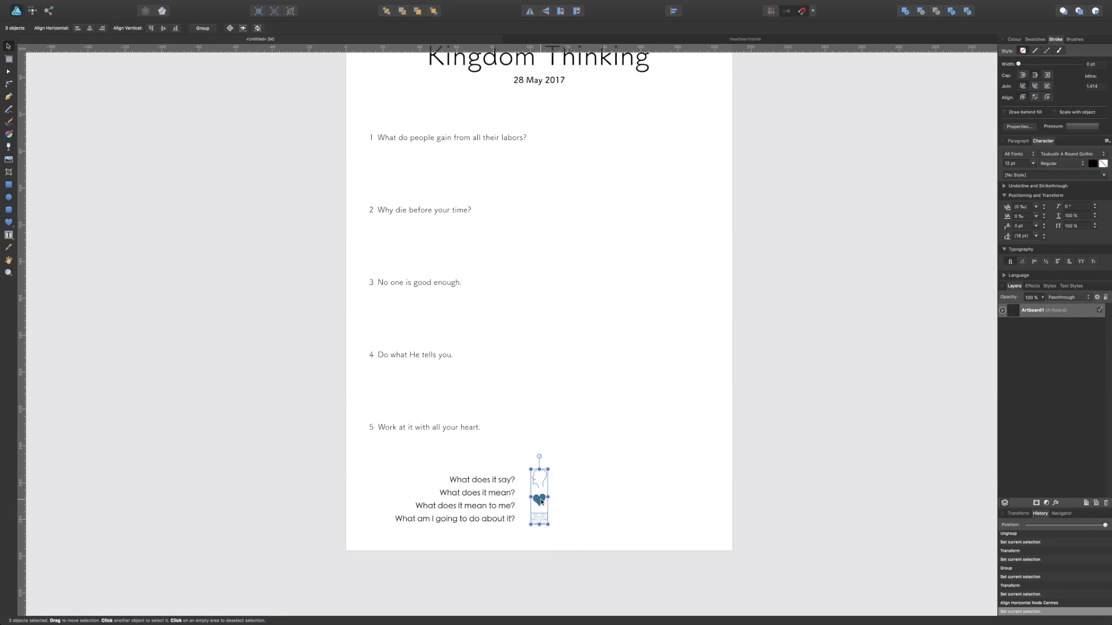
left_click_drag(541, 502, 538, 501)
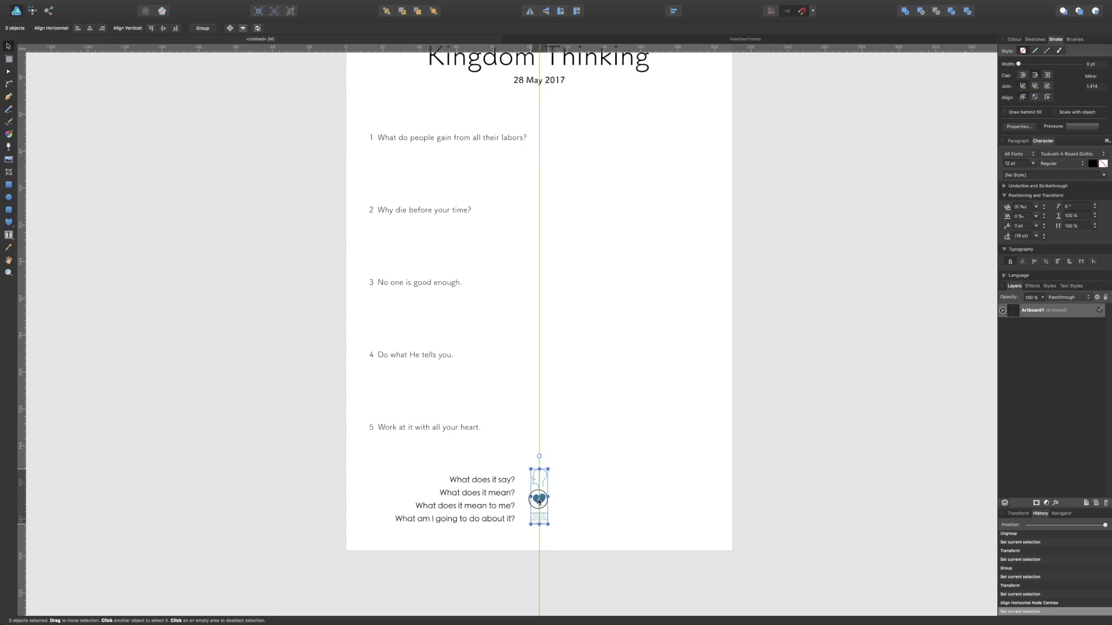
left_click_drag(539, 502, 539, 501)
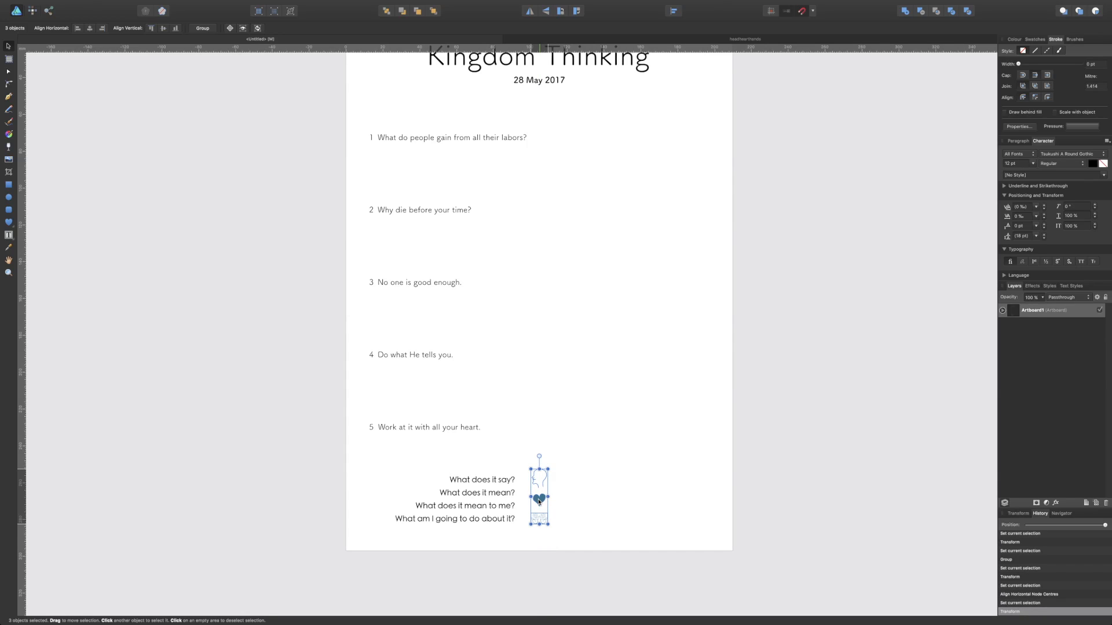
left_click(576, 511)
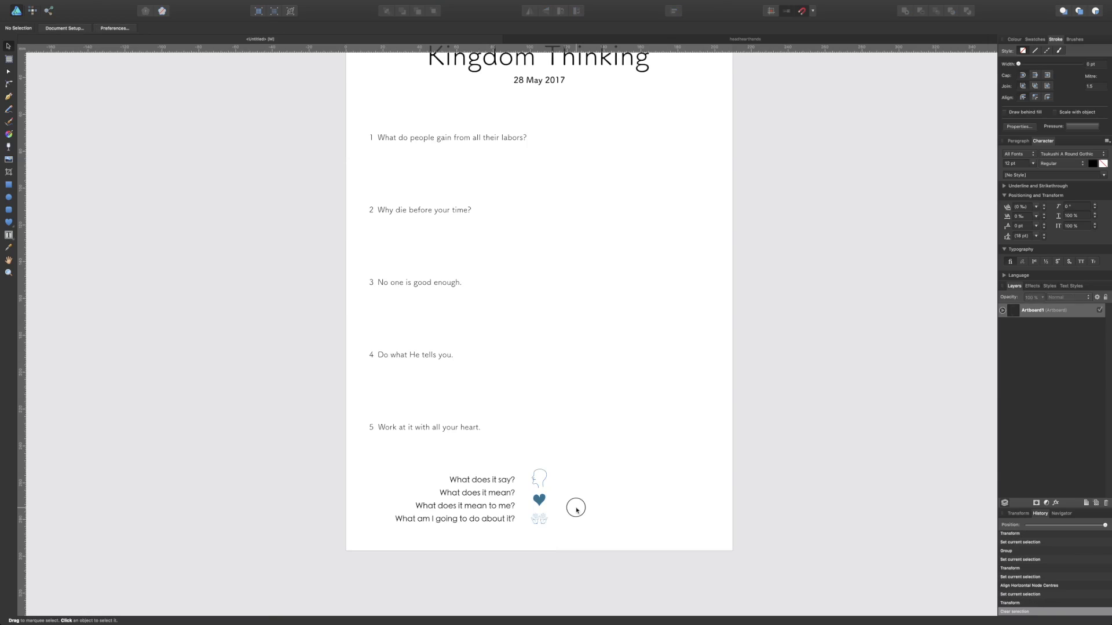
Nudge the heart icon down so it sits beside "What does it mean to me?"
left_click(540, 503)
key("Down")
key("Down")
key("Down")
key("Down")
key("Down")
key("Down")
Nudge the head icon down so it sits beside the first two questions
left_click(538, 478)
left_click(535, 470)
key("Down")
key("Down")
key("Down")
key("Down")
key("Down")
key("Down")
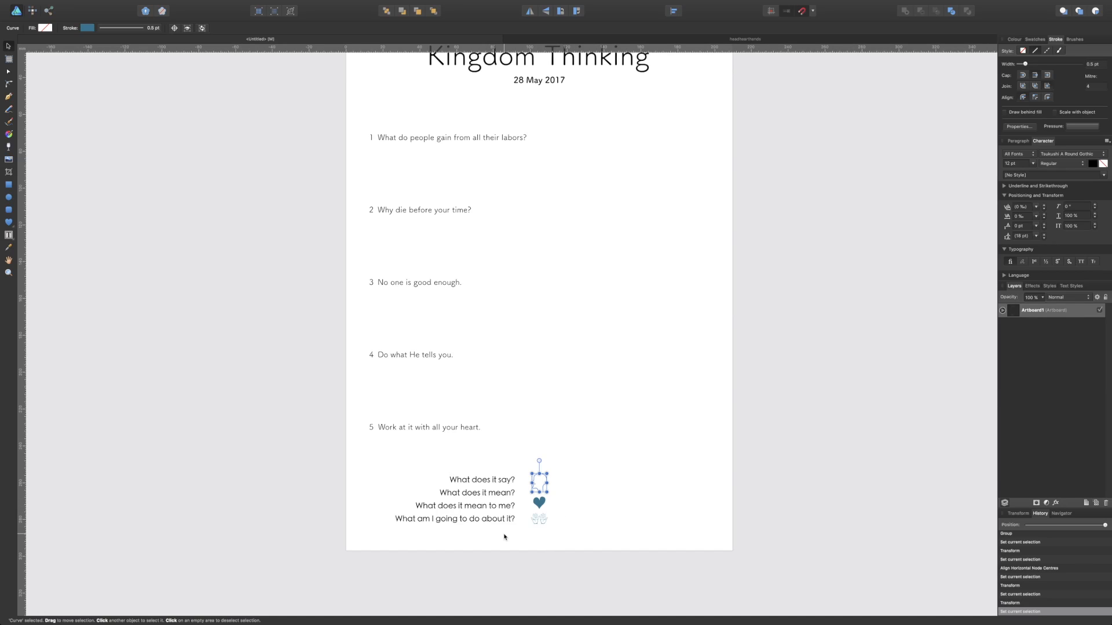
Fine-tune the vertical spacing by nudging the heart and head icons slightly further down
left_click(539, 503)
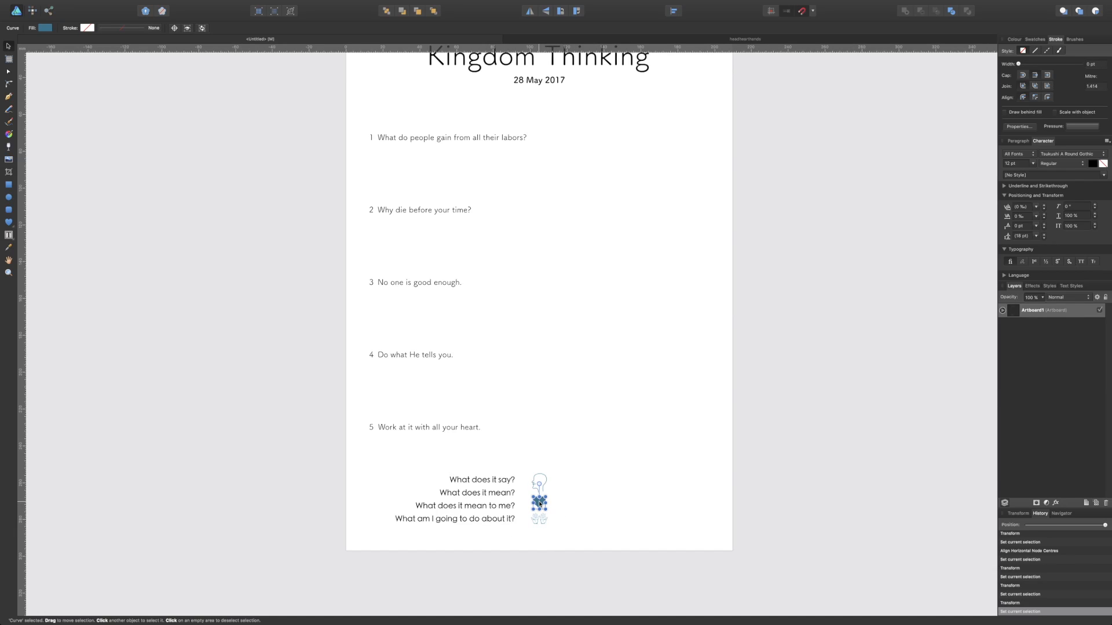
left_click(548, 540)
left_click(543, 488)
key("Down")
key("Down")
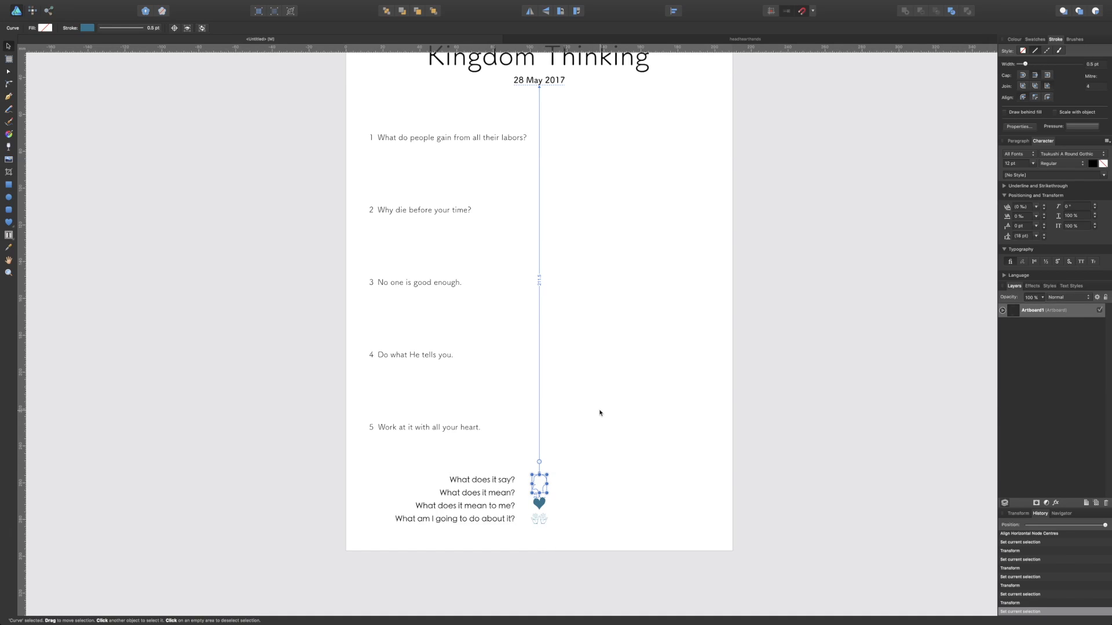
left_click(600, 413)
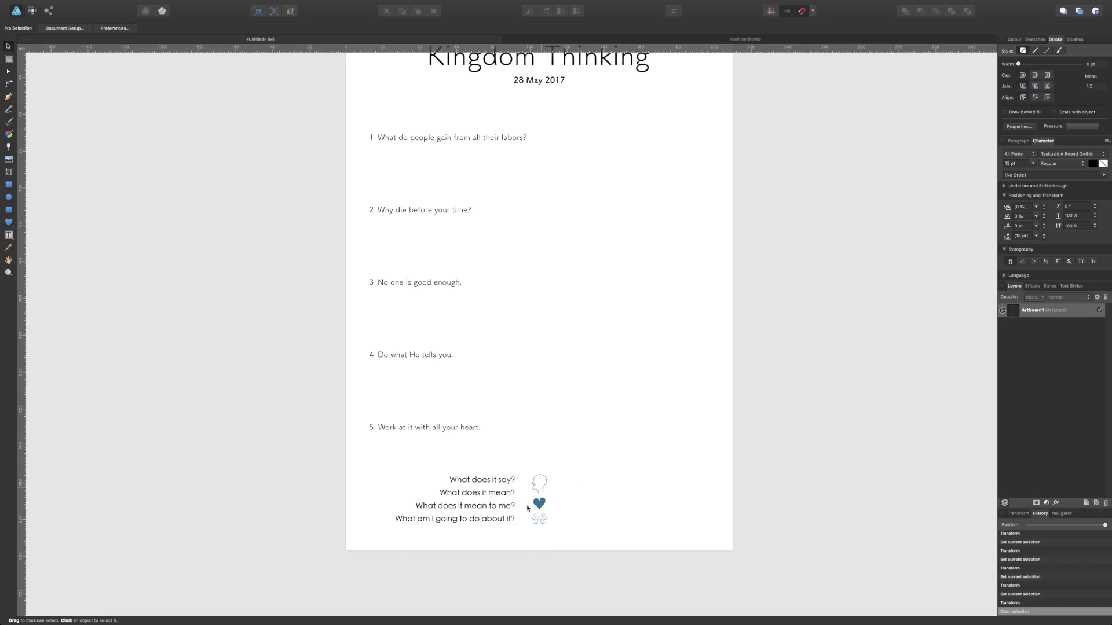
Group the head, heart and hands icons into one object
left_click_drag(559, 536, 524, 448)
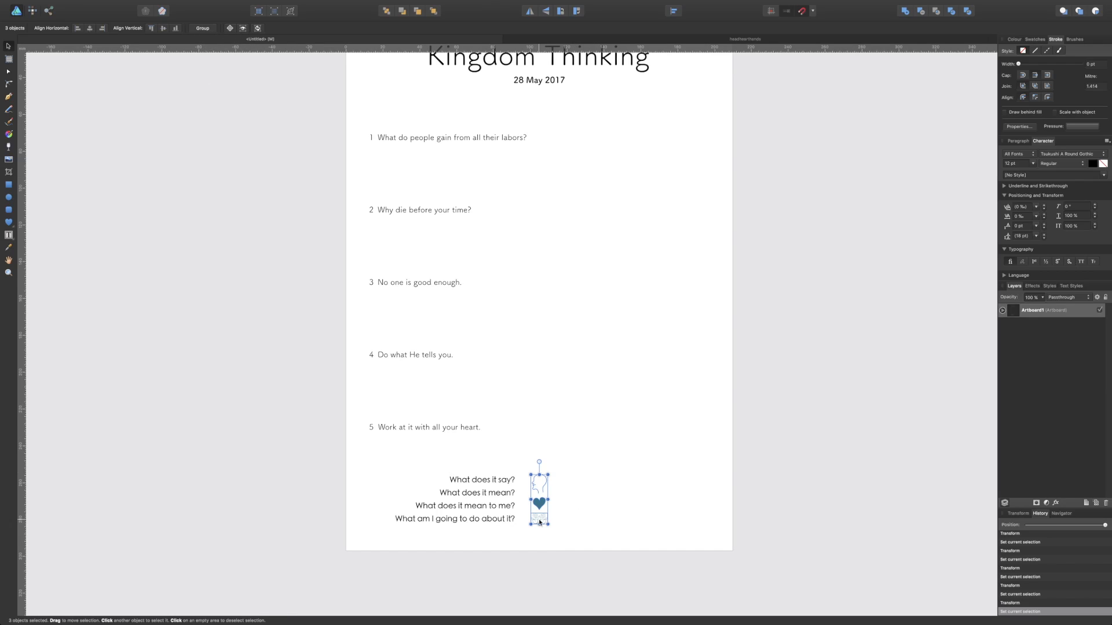
left_click(204, 28)
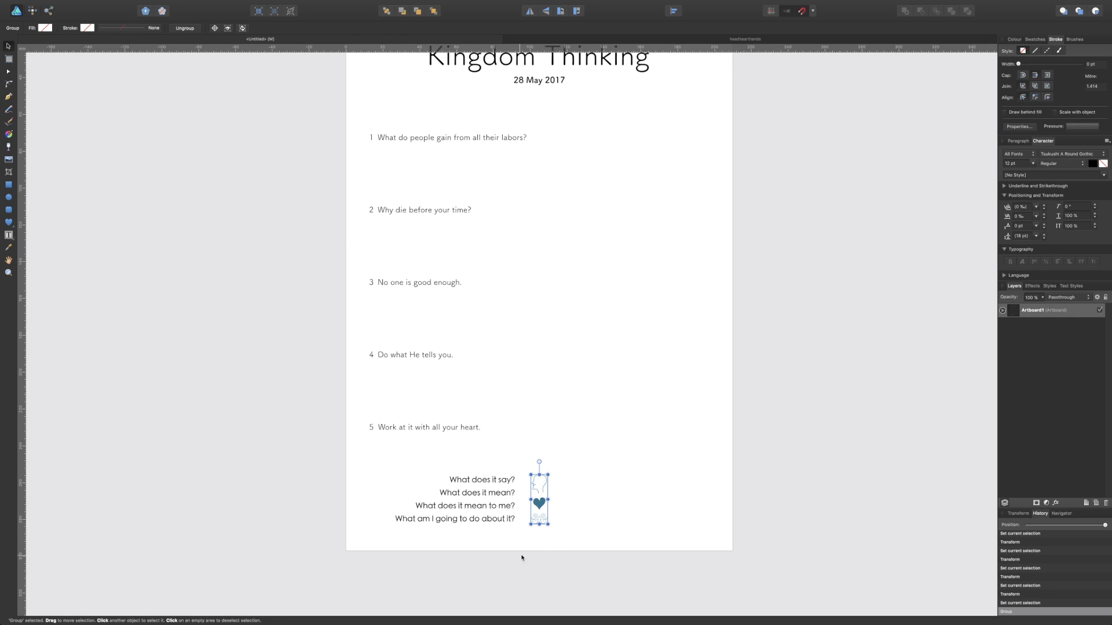
left_click(557, 405)
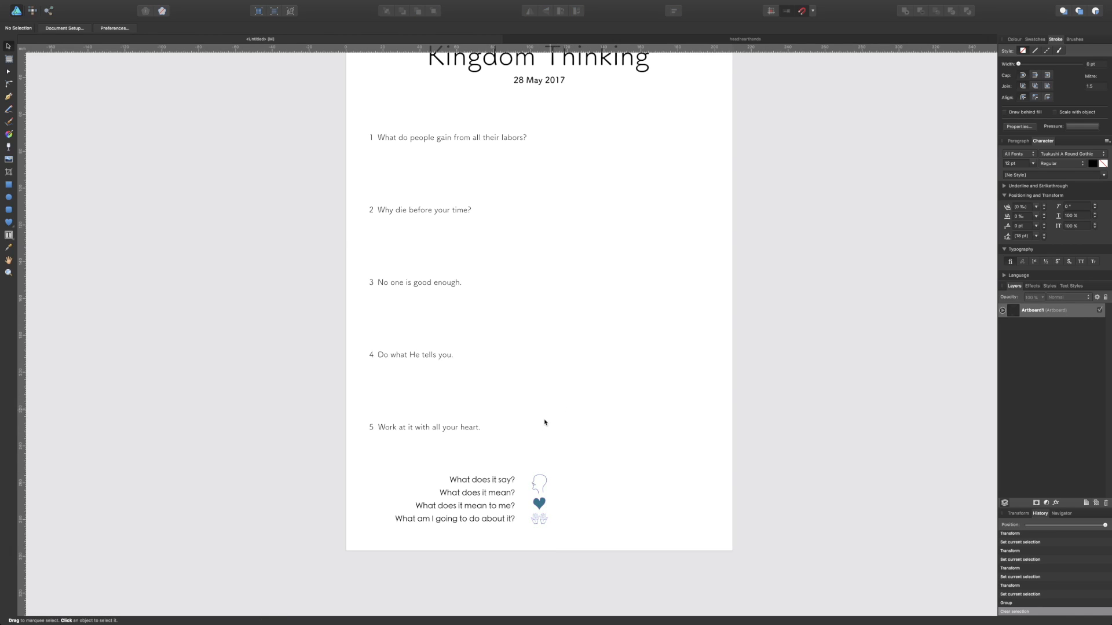
Nudge the right-aligned block of four questions to the right, closer to the icons
left_click(474, 505)
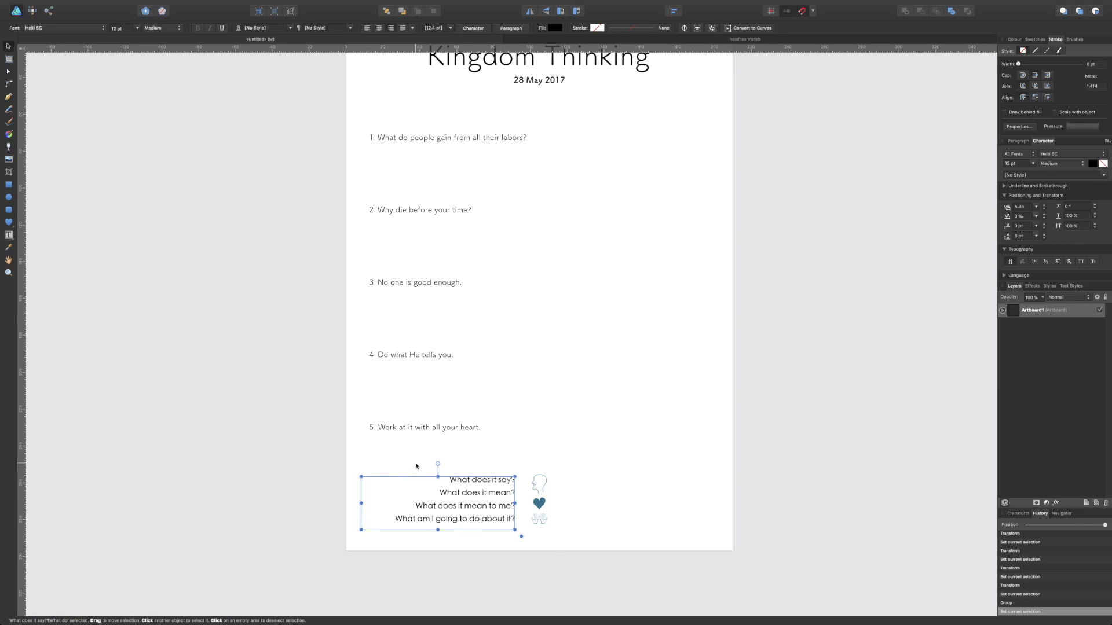
key("Right")
key("Right")
key("Right")
key("Right")
key("Right")
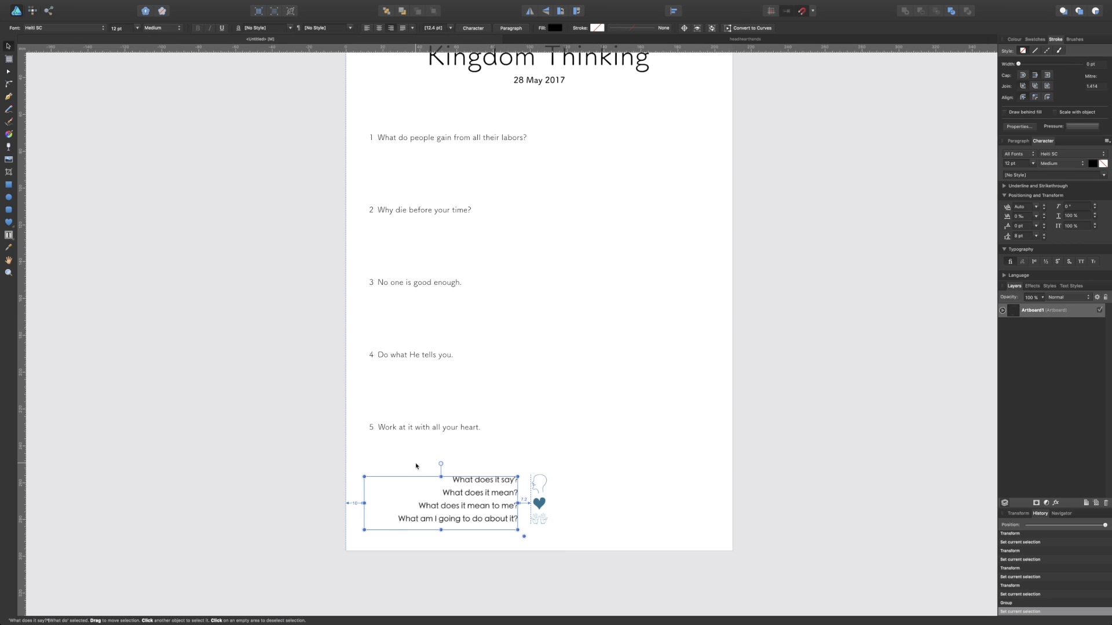
key("Right")
key("Right")
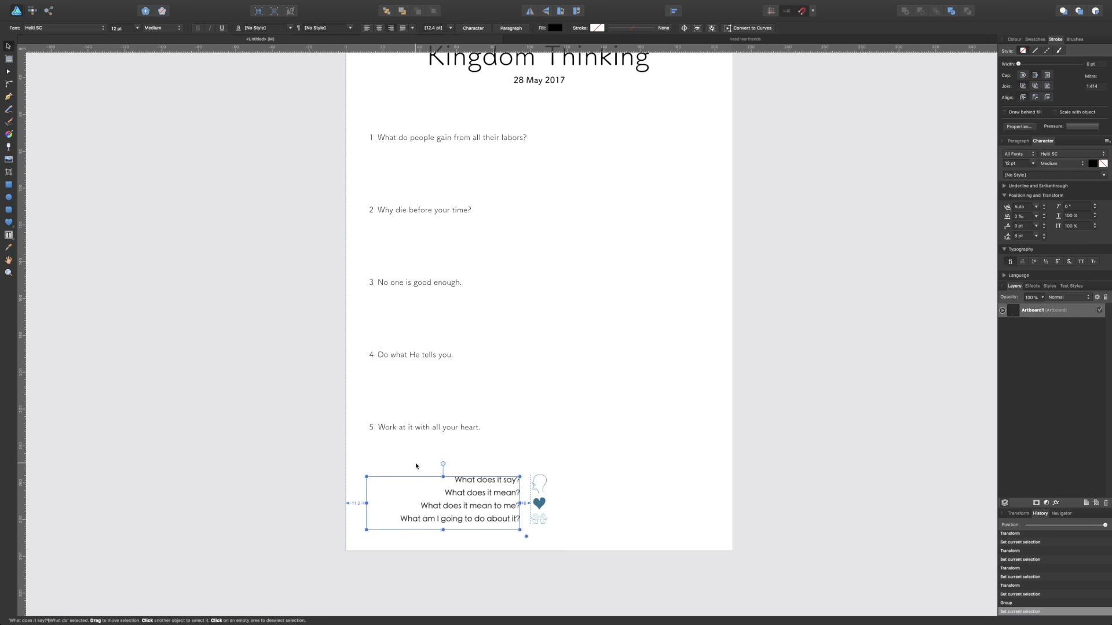
key("Right")
key("Right")
left_click(577, 452)
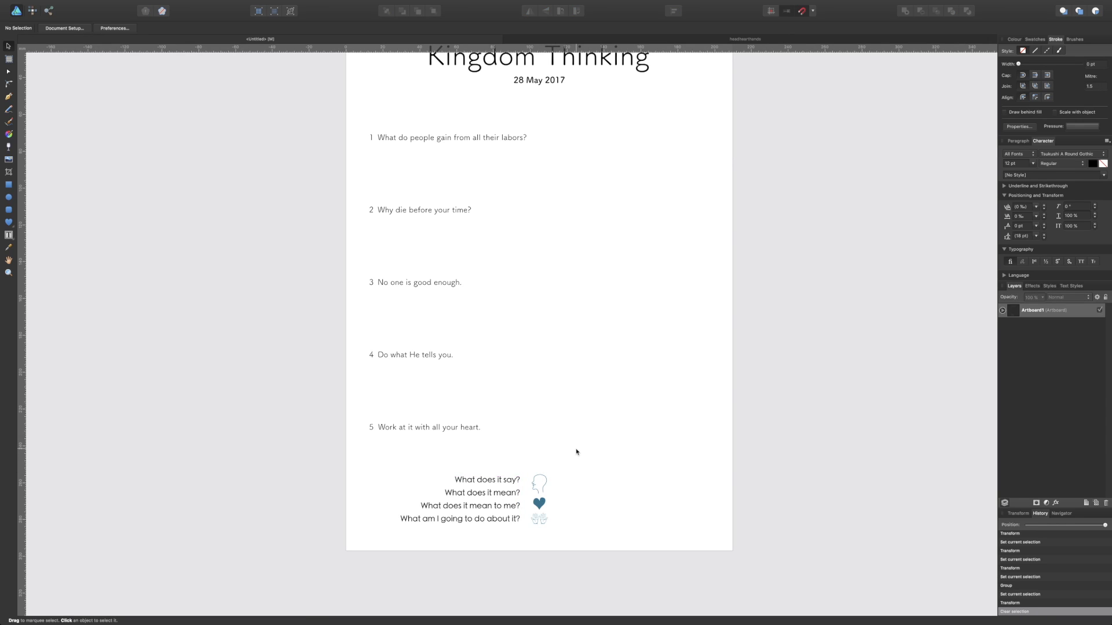
Duplicate the block of four questions and place the copy on the right side of the icons
left_click(493, 496)
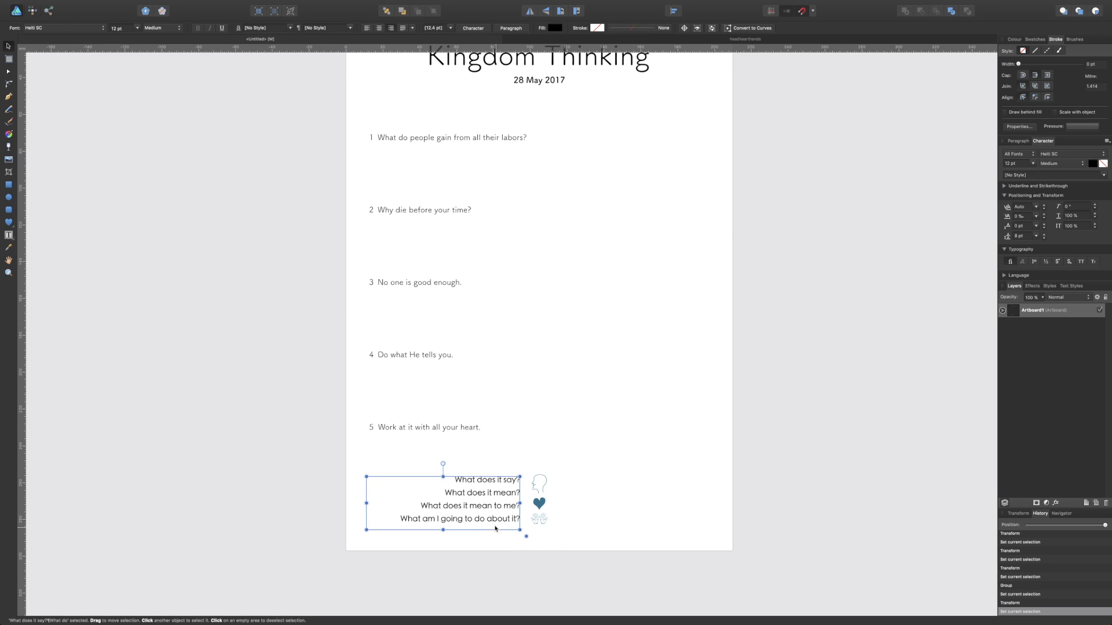
left_click_drag(487, 508, 681, 505)
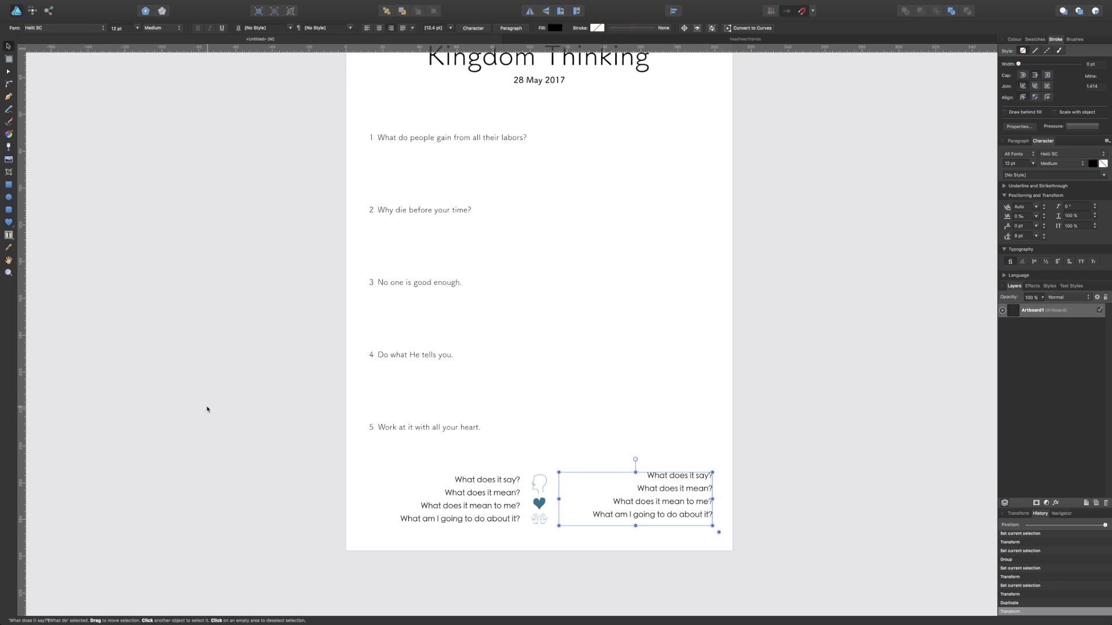
Switch to the preview of the Kingdom Thinking Eng-Ja 28May17 document, find the Mini-Church questions and open the file in Pages
key("ctrl+Left")
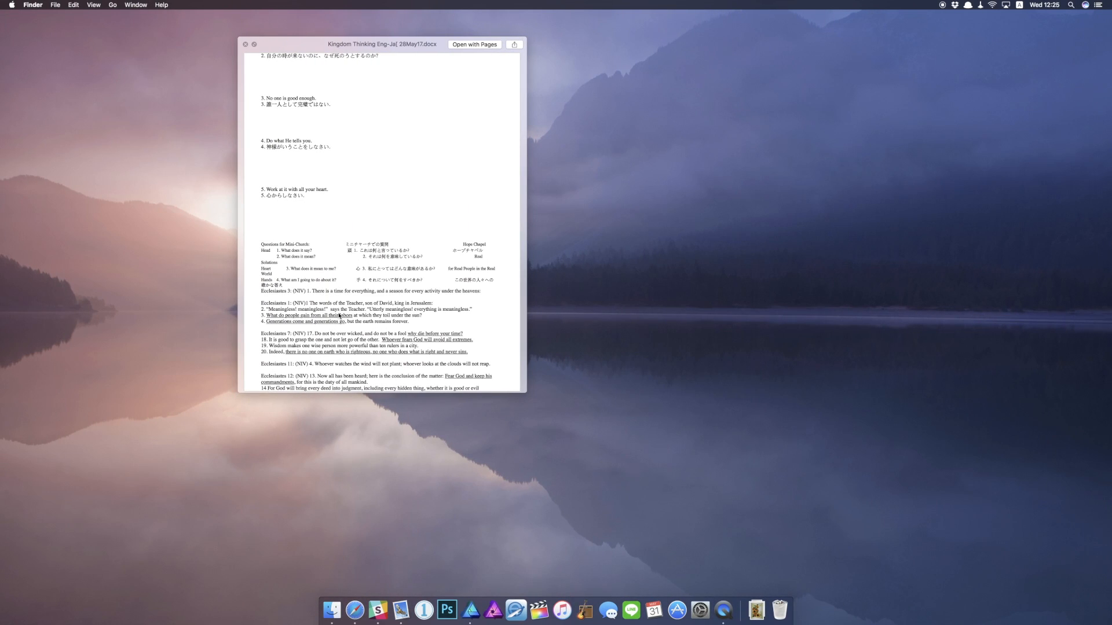
scroll(338, 316, "down", 2)
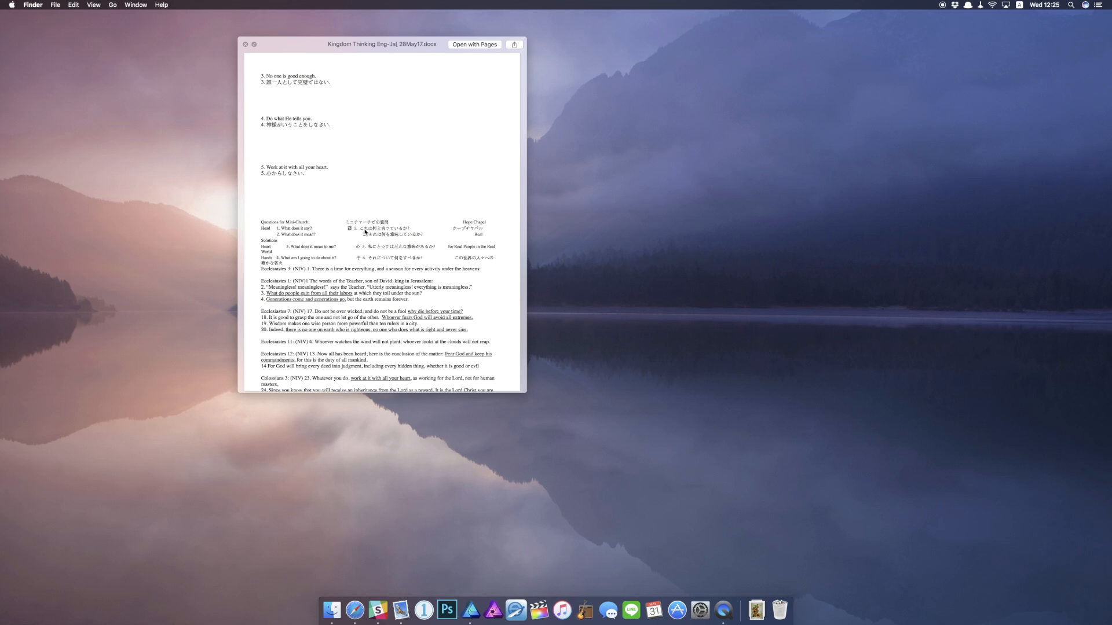
left_click(364, 229)
double_click(365, 229)
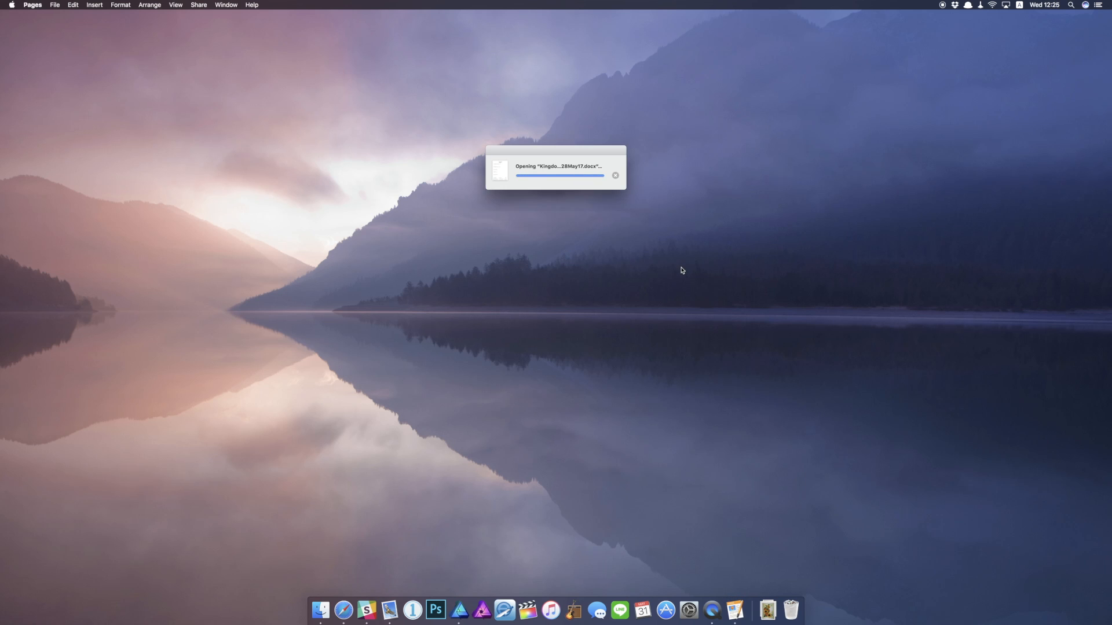
Copy the first Japanese Mini-Church question, "これは何と言っているか?", from the document
scroll(537, 328, "down", 10)
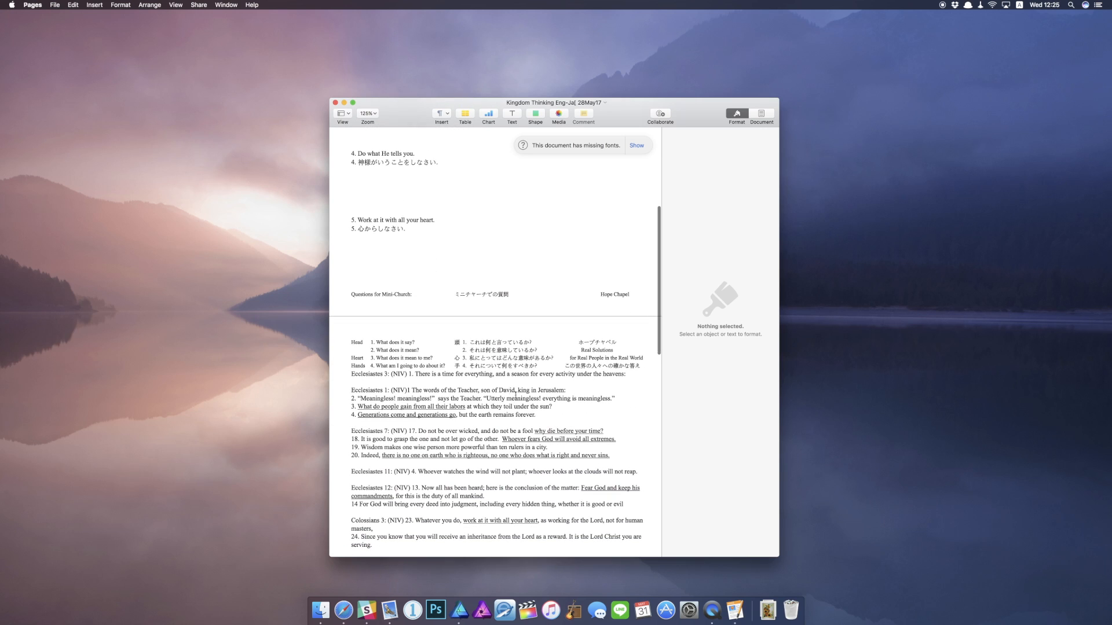
left_click_drag(470, 343, 531, 342)
key("super+c")
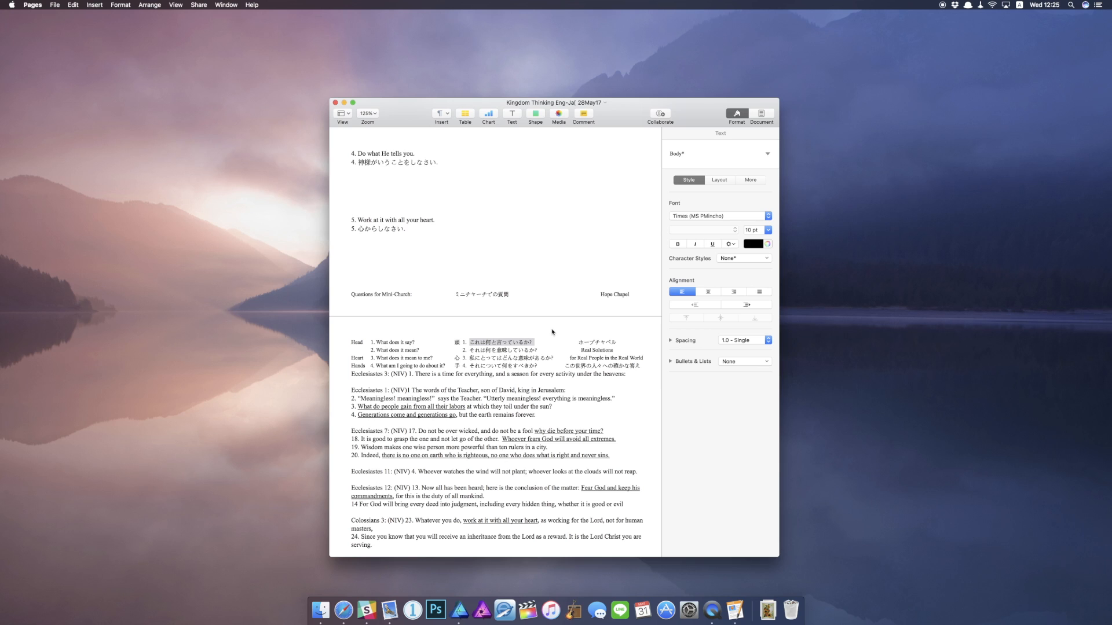
Back in Affinity Designer, replace "What does it say?" in the copied question block with the copied Japanese "これは何と言っているか?"
key("ctrl+Right")
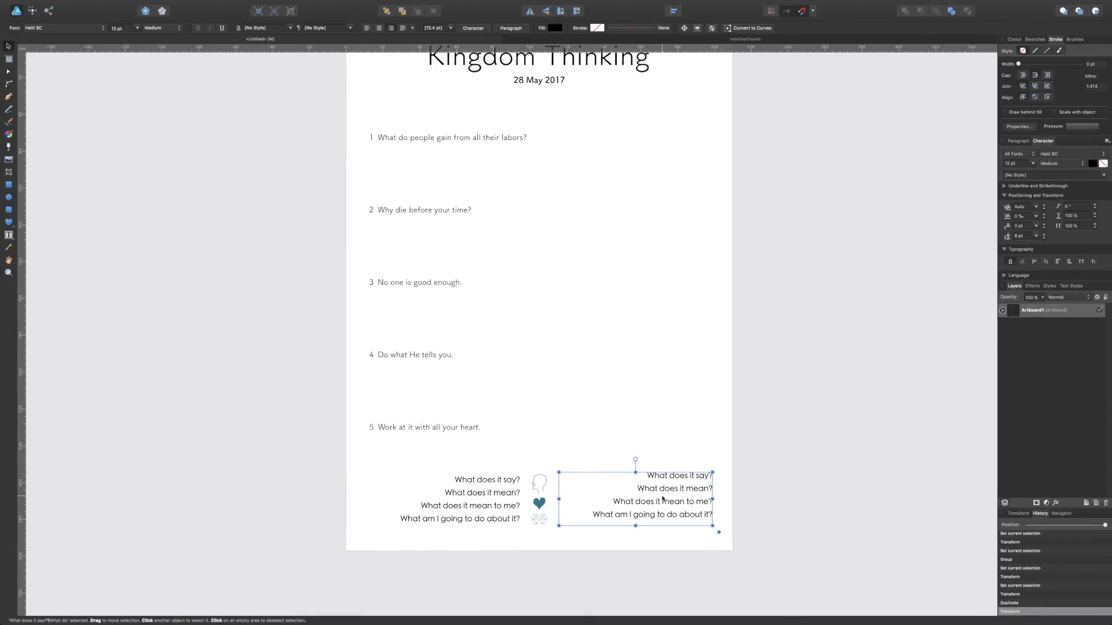
left_click(650, 475)
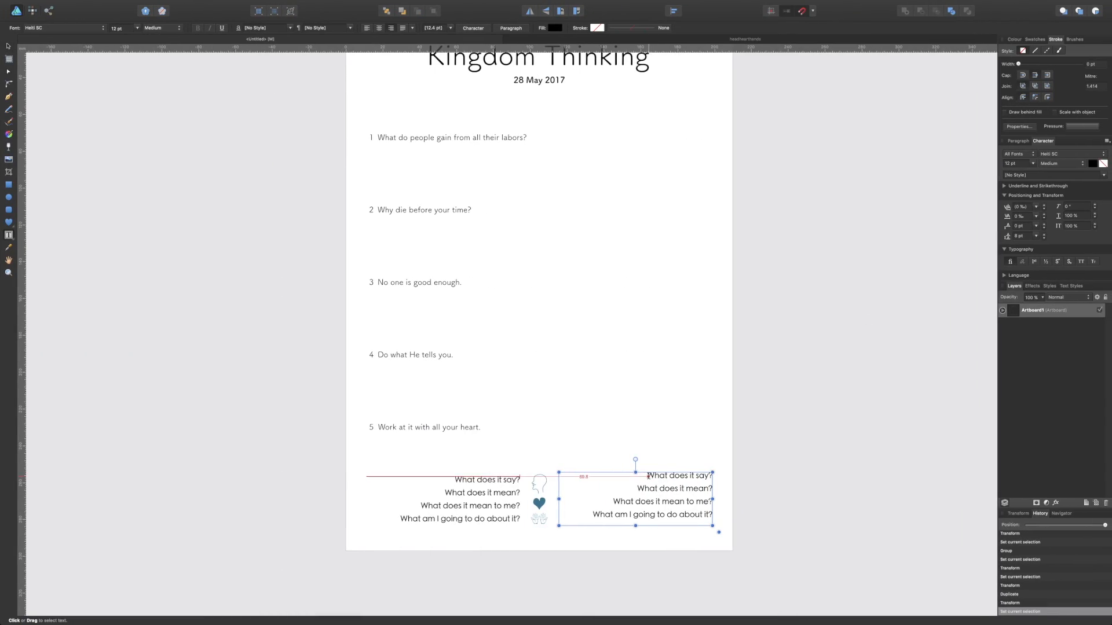
left_click_drag(651, 475, 714, 474)
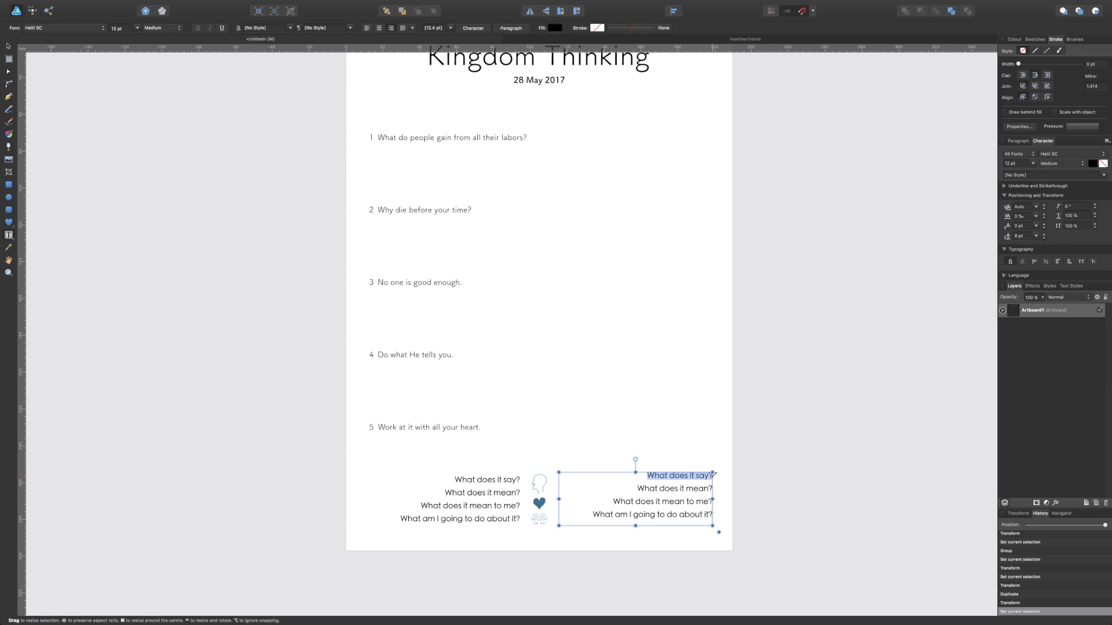
key("super+v")
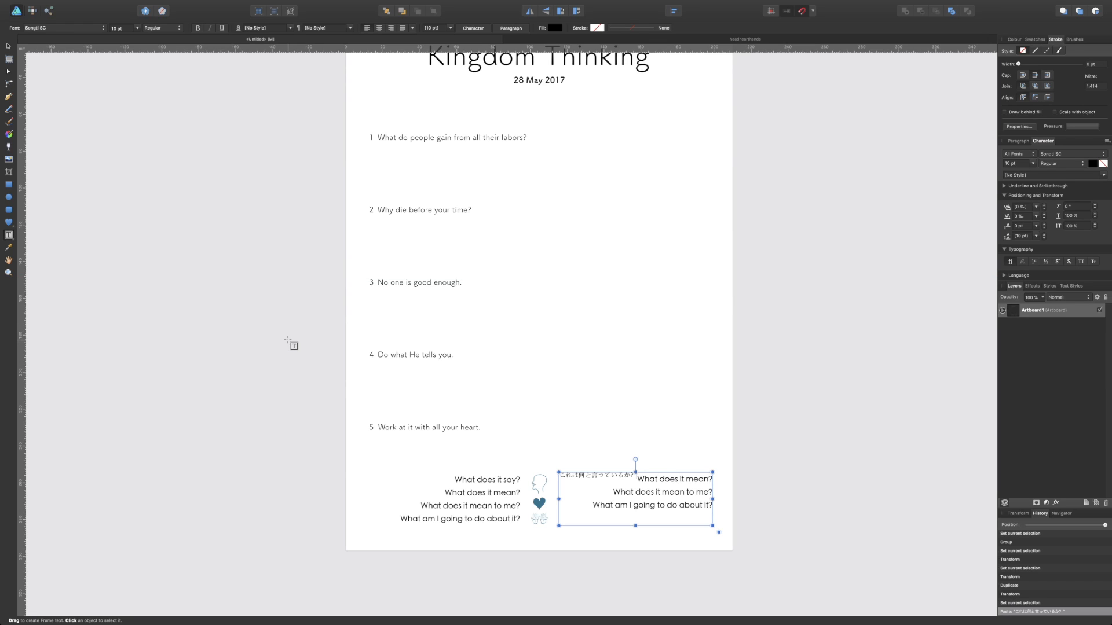
Copy "それは何を意味しているか?" from the Pages document and replace "What does it mean?" with it in Affinity Designer's copied question block
key("super+Tab")
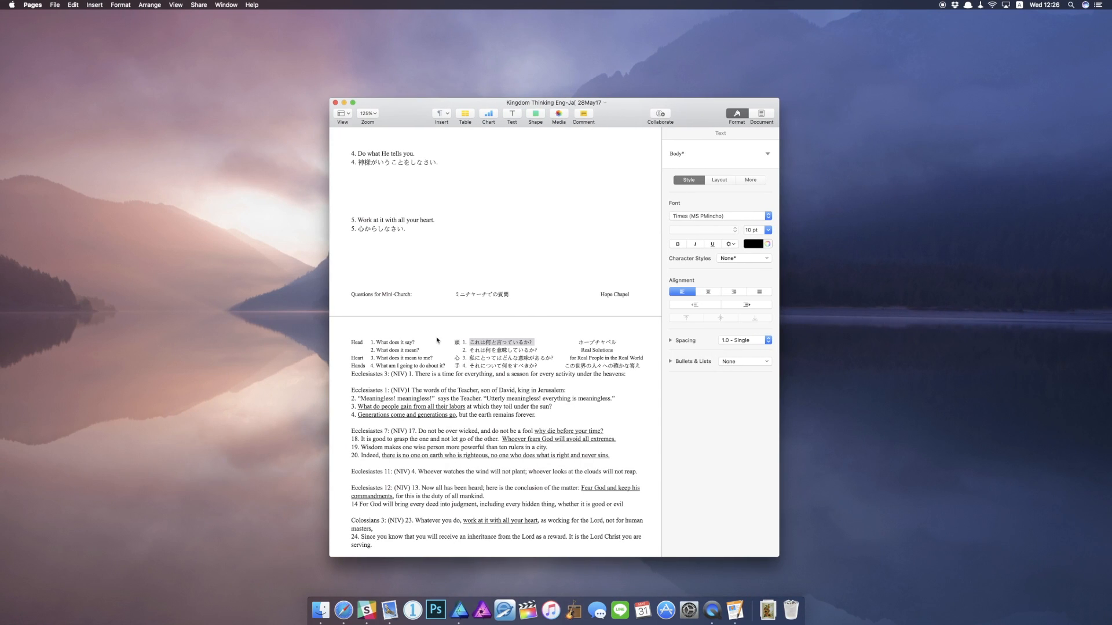
left_click_drag(470, 350, 537, 349)
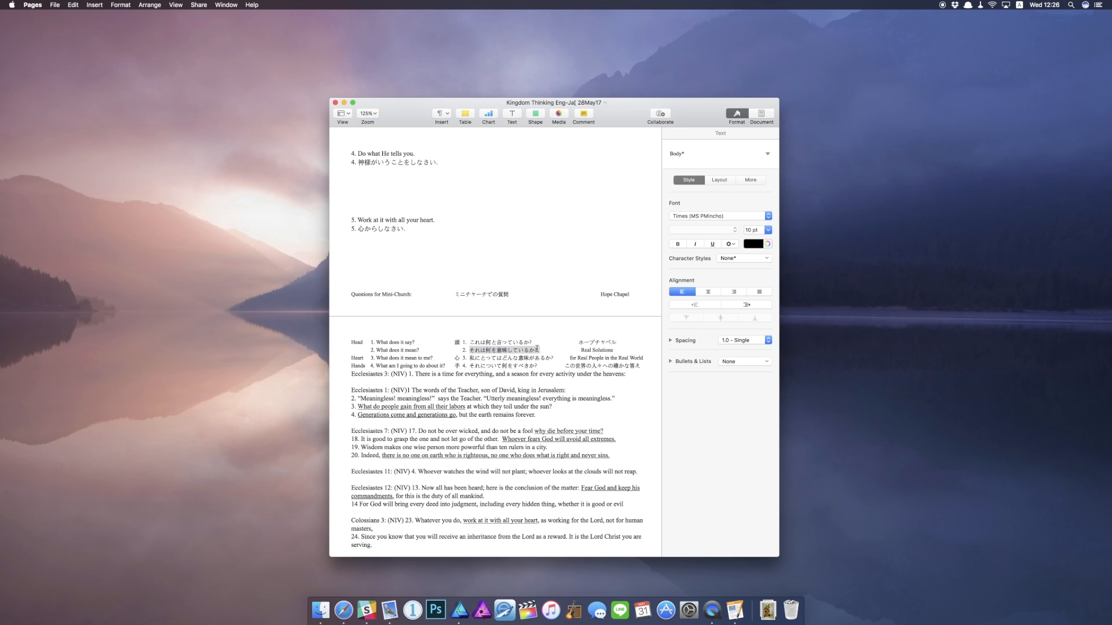
key("super+Tab")
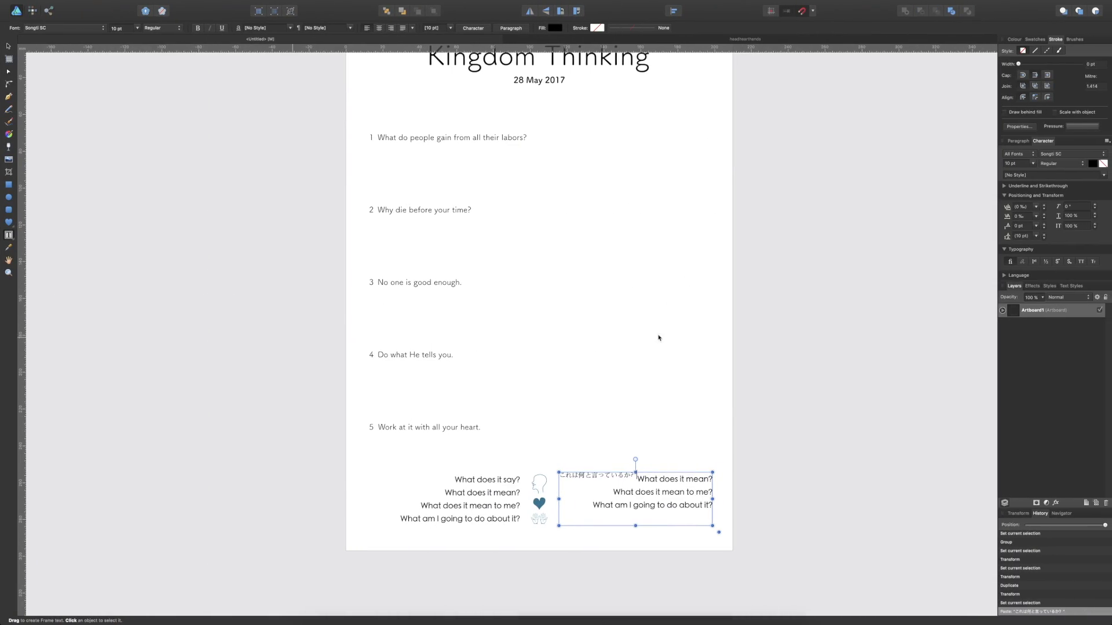
double_click(643, 480)
left_click(689, 479)
triple_click(706, 480)
left_click(710, 479)
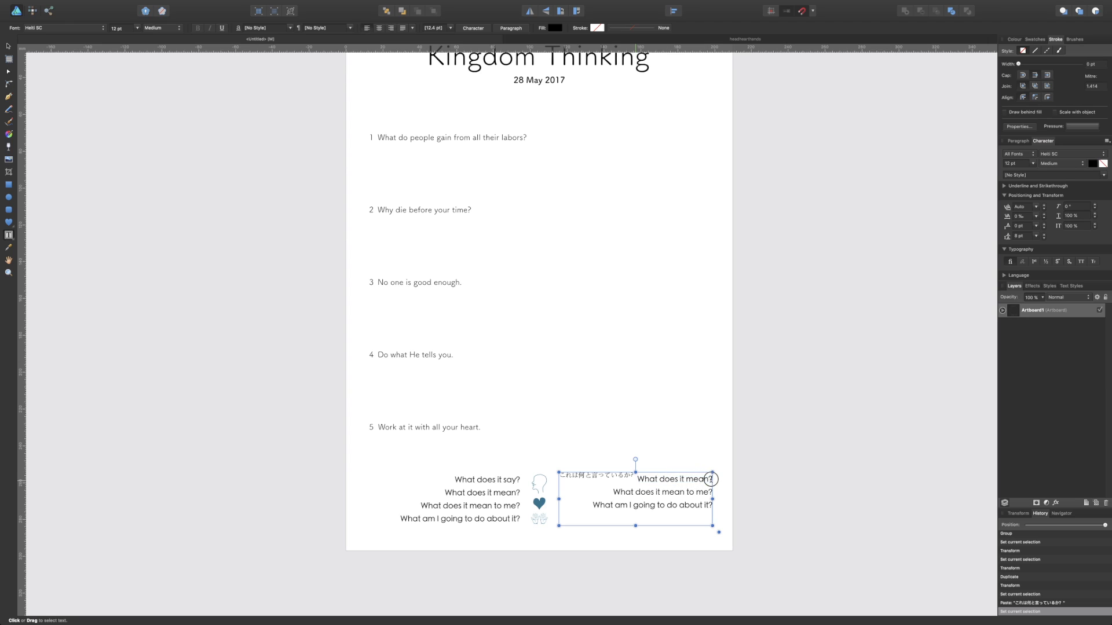
triple_click(712, 480)
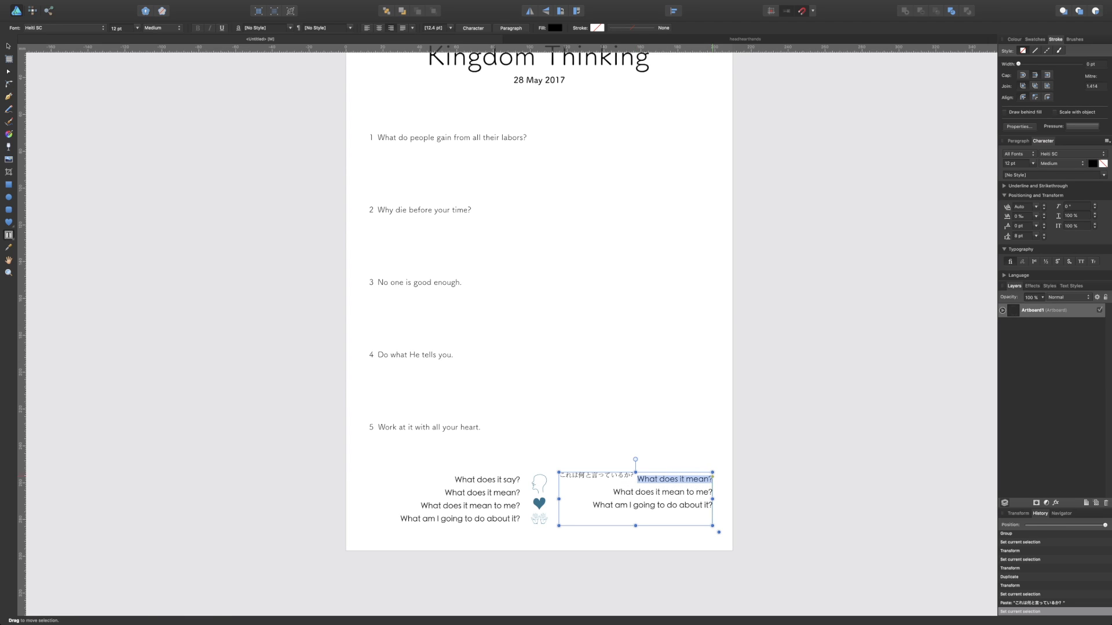
type("それは何を意味しているか?")
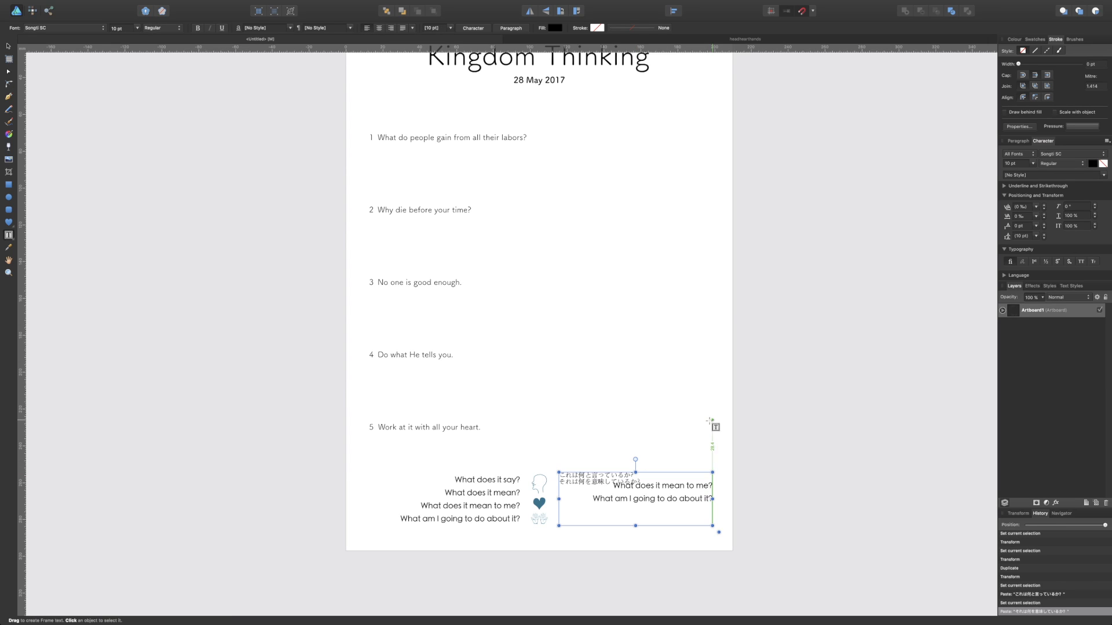
Copy "私にとってはどんな意味があるか?" from the Pages document and replace "What does it mean to me?" with it in Affinity Designer's copied block
scroll(188, 238, "left", 5)
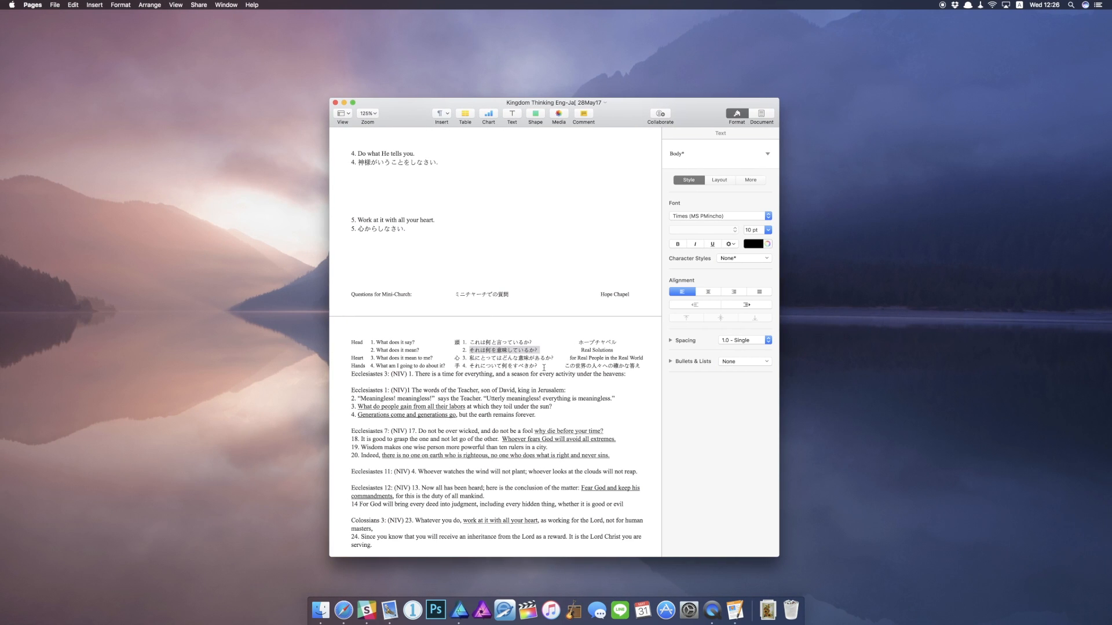
left_click_drag(470, 358, 555, 358)
key("super+c")
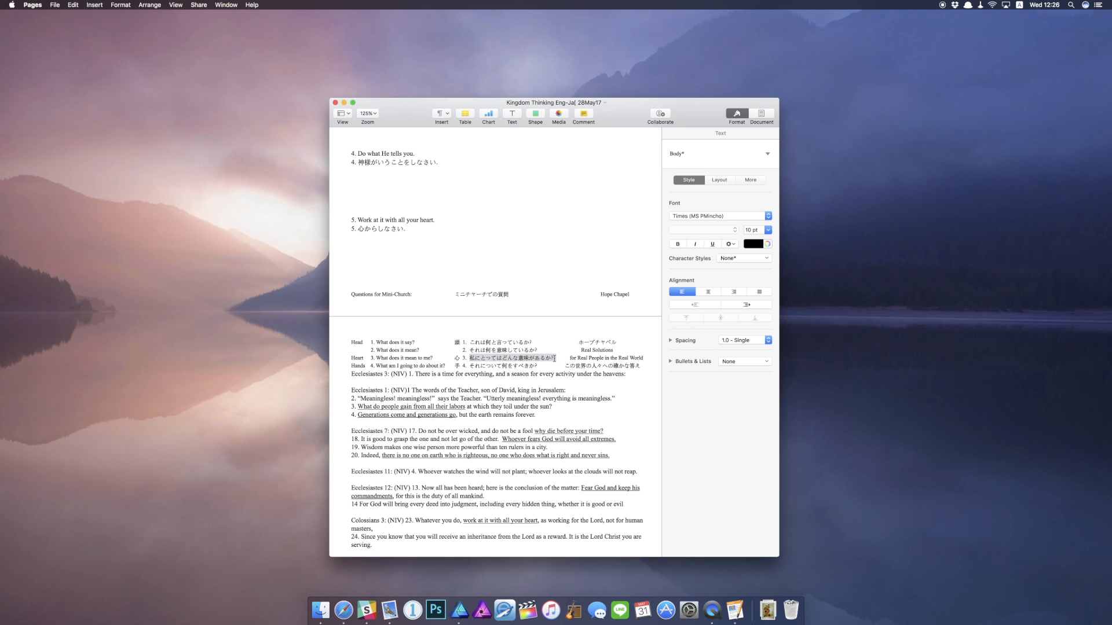
key("ctrl+Right")
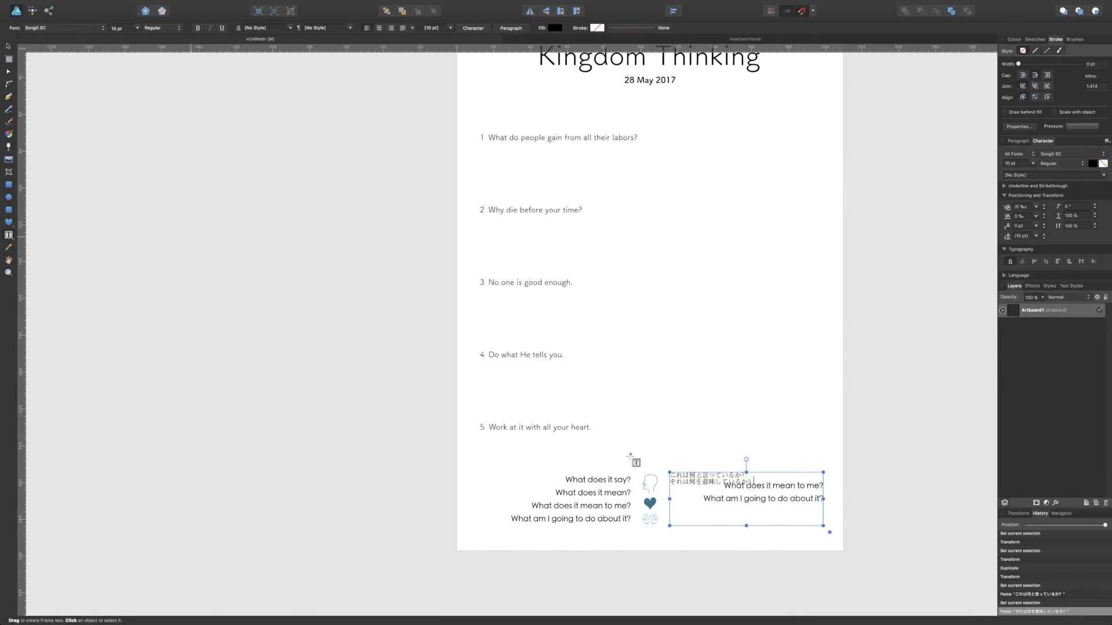
left_click(728, 486)
left_click_drag(753, 486, 823, 486)
left_click(727, 486)
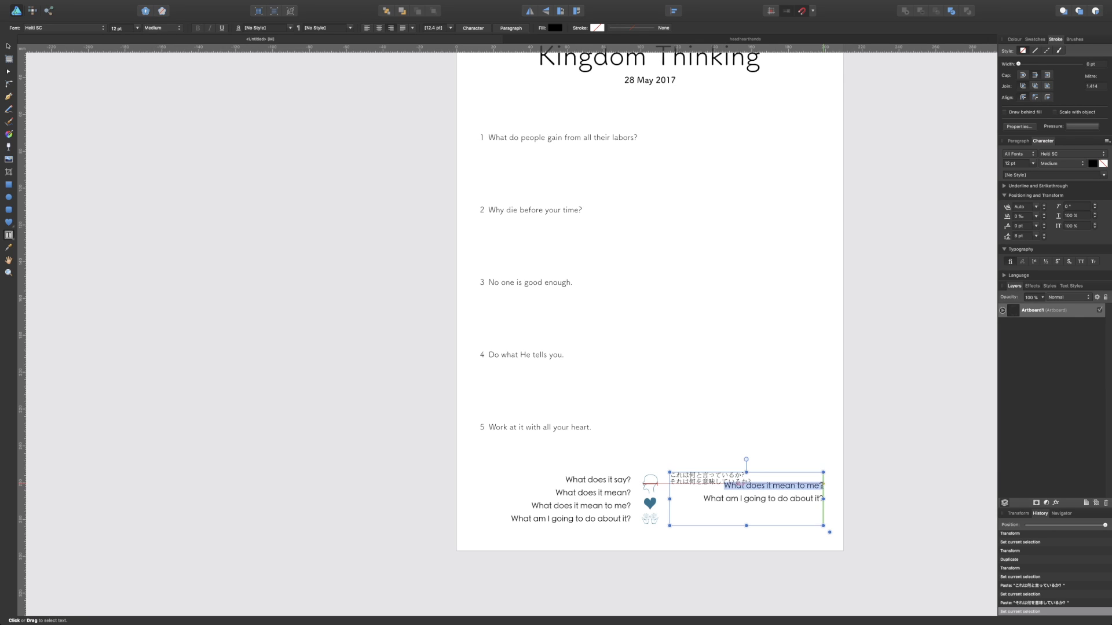
key("super+v")
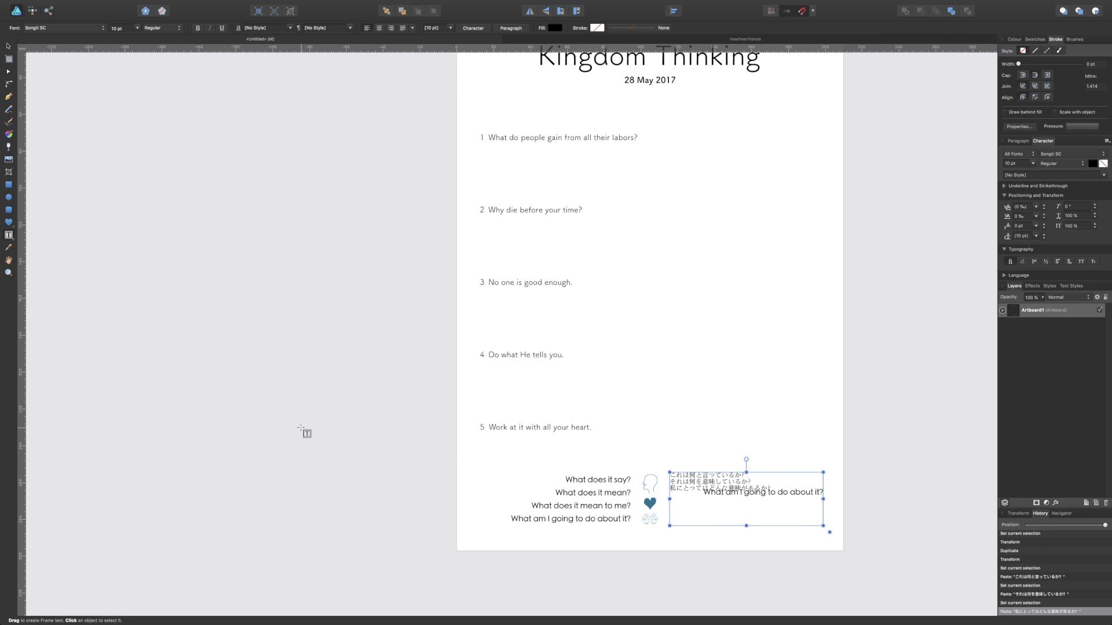
Copy the fourth Japanese question, "それについて何をすべきか?", from the Pages document and return to Affinity Designer
key("ctrl+Left")
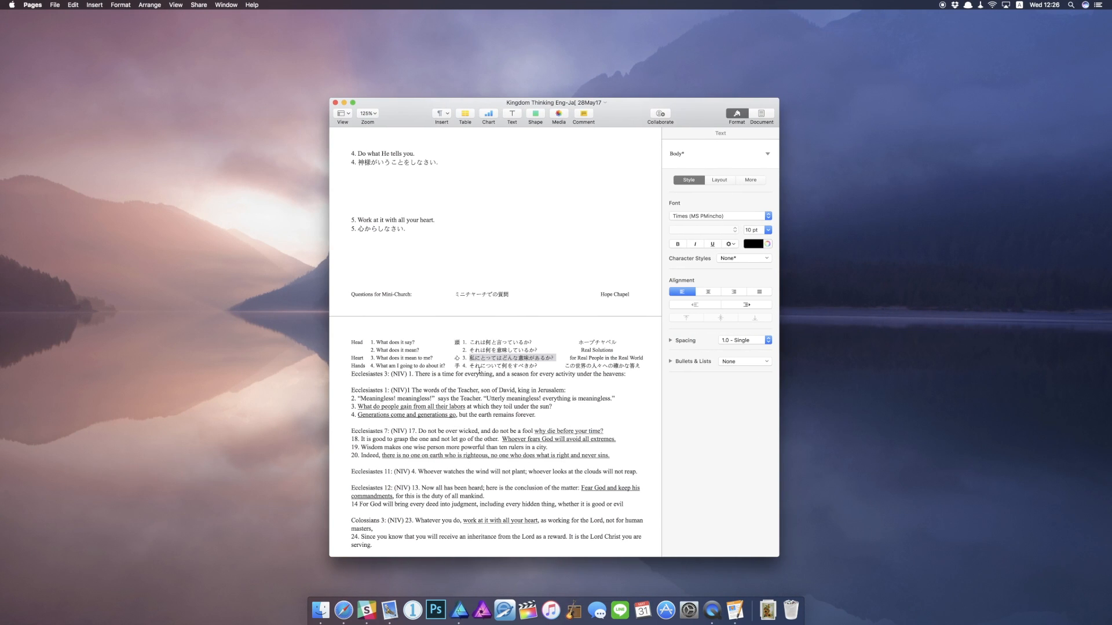
left_click_drag(470, 366, 538, 365)
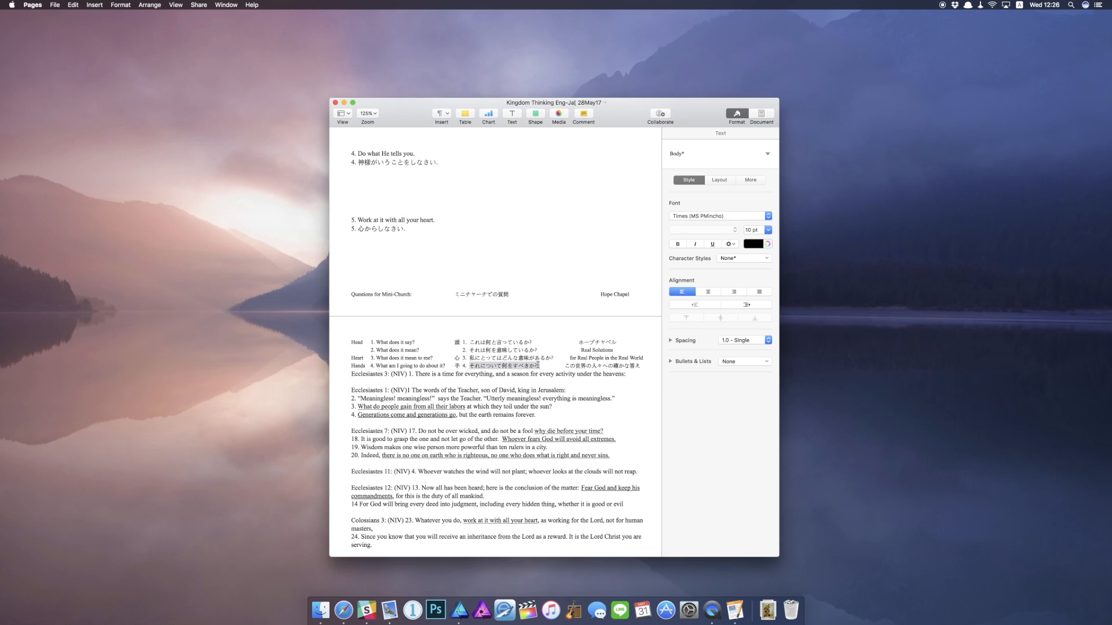
key("ctrl+Right")
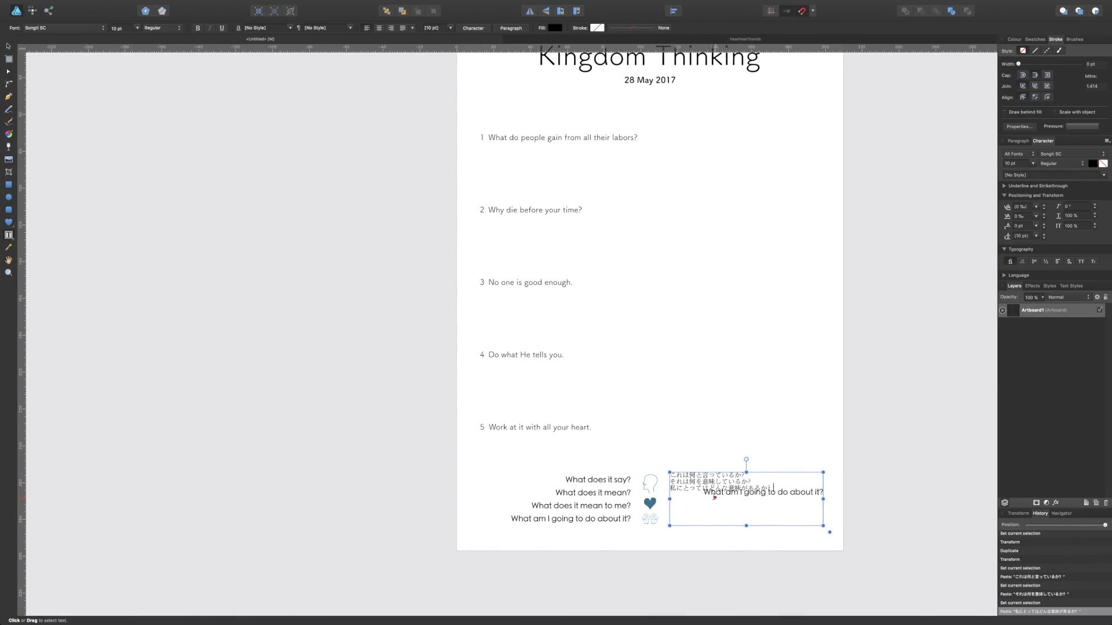
left_click_drag(704, 492, 825, 492)
key("super+v")
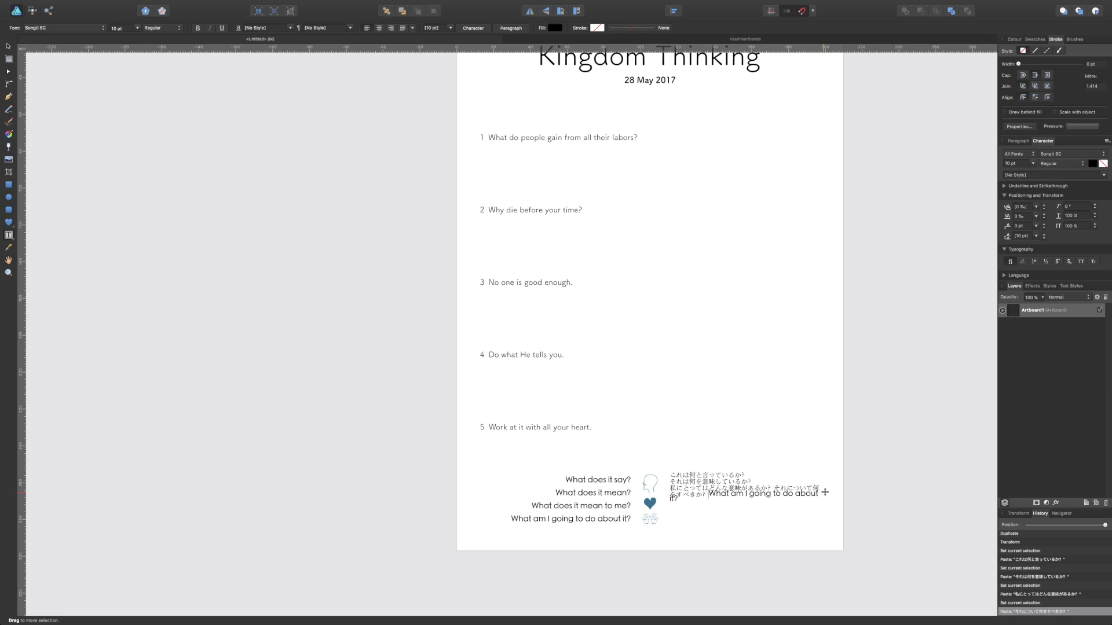
key("super+z")
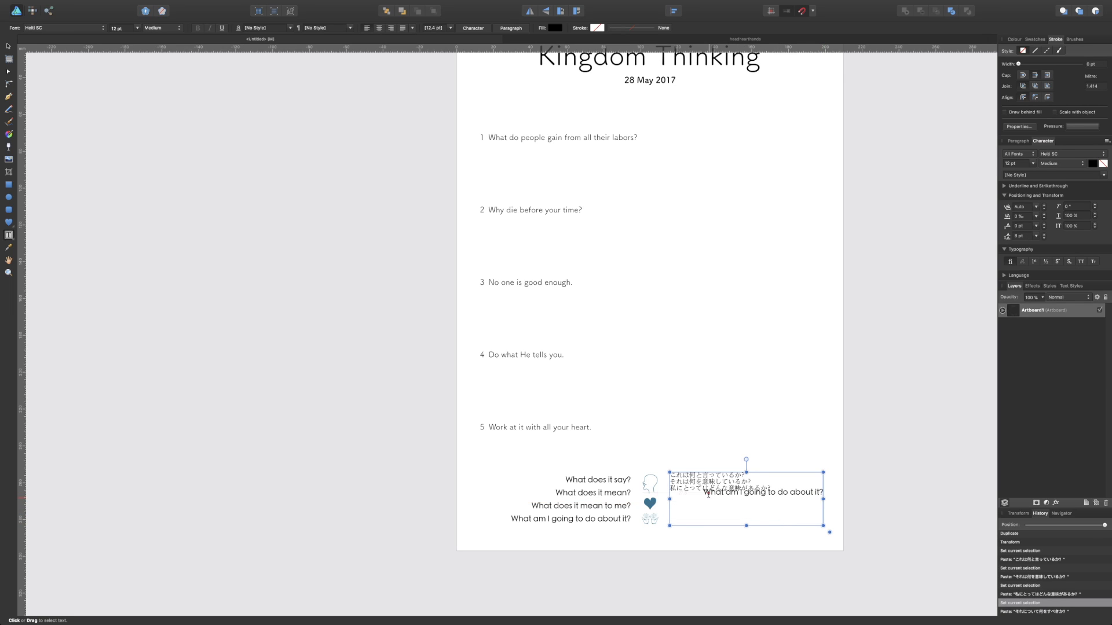
Replace the remaining English line "What am I going to do about it?" in the copied block with "それについて何をすべきか?"
left_click_drag(704, 493, 826, 493)
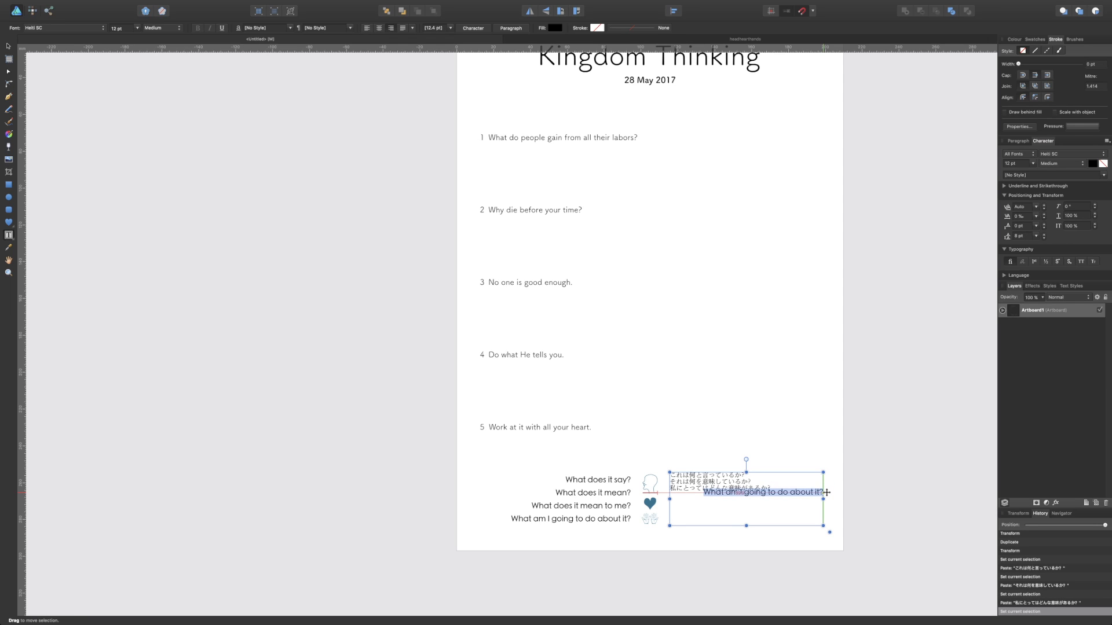
type("それについて何をすべきか?")
key("Escape")
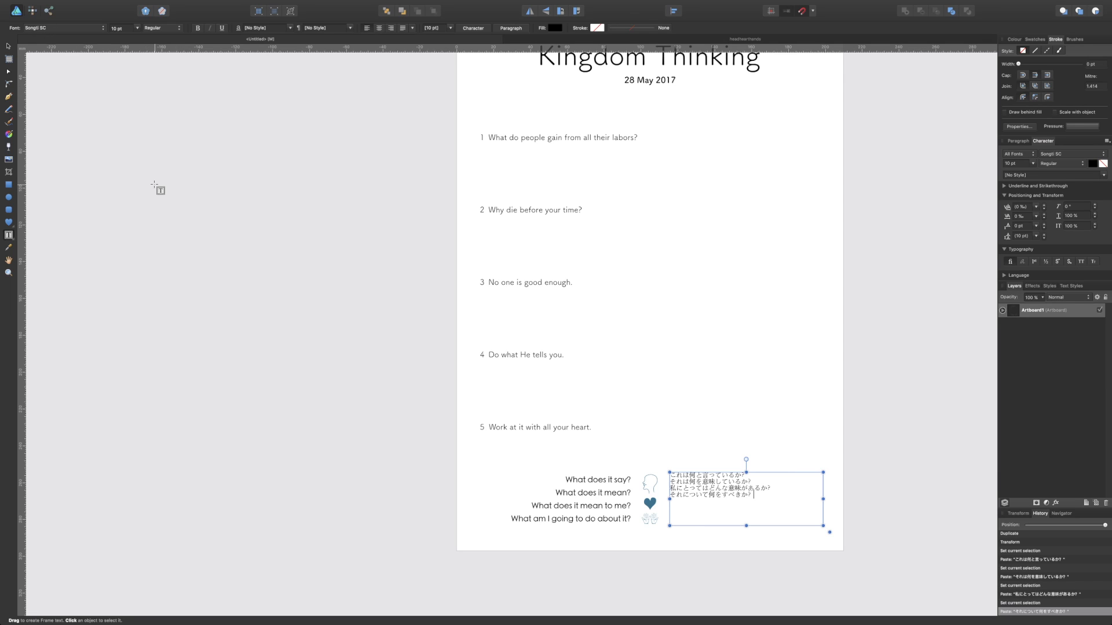
key("ctrl+Left")
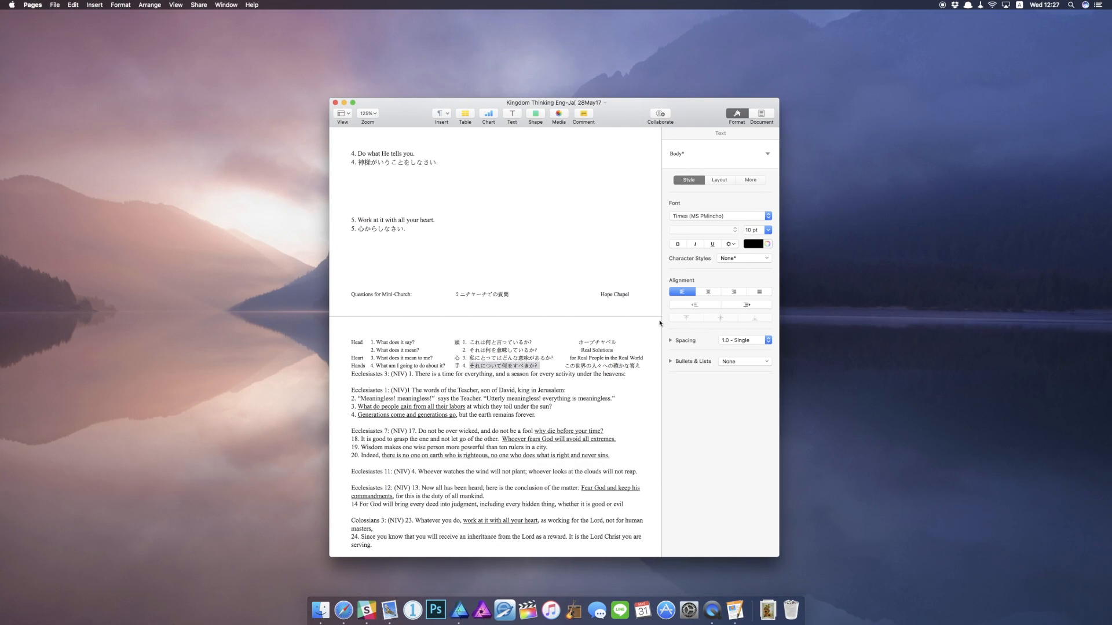
key("ctrl+Right")
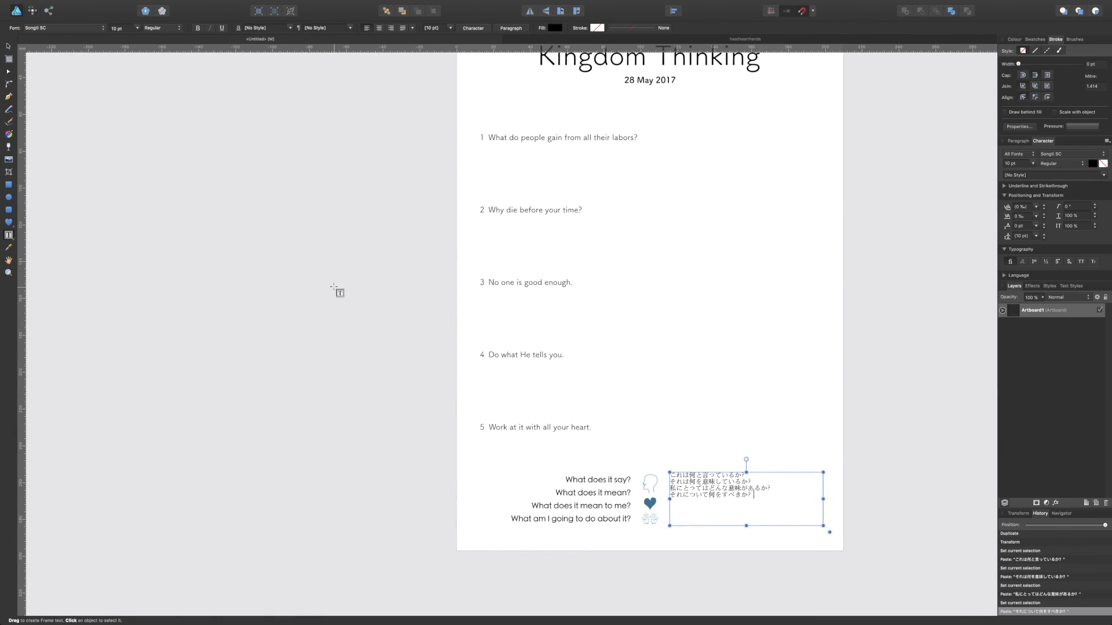
Select the whole Japanese question block as an object and set its font to Heiti SC
left_click(9, 47)
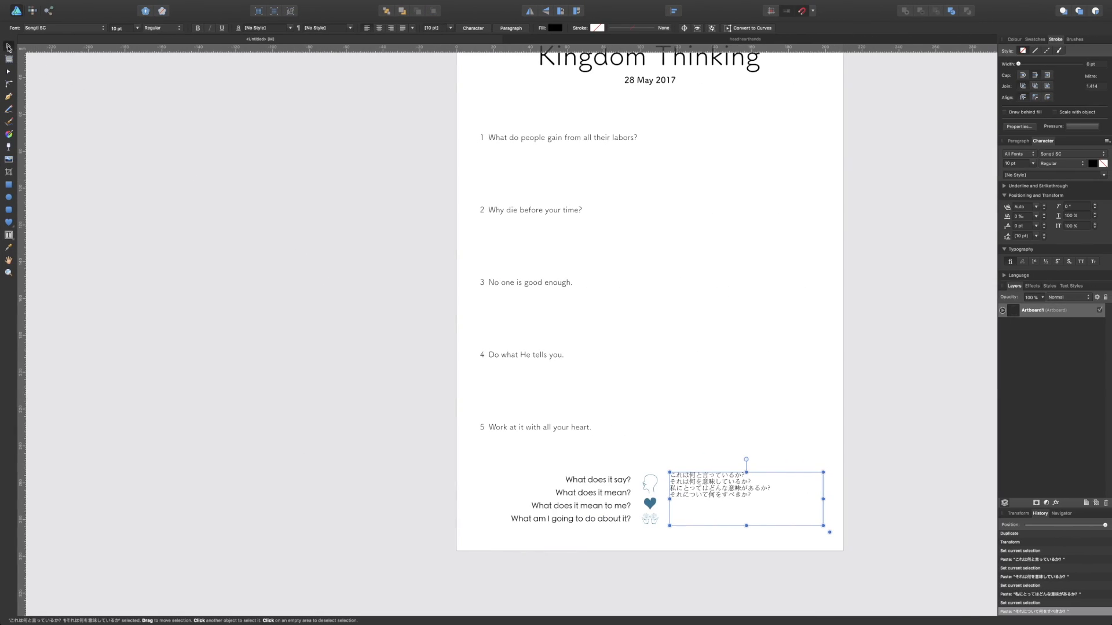
left_click(52, 31)
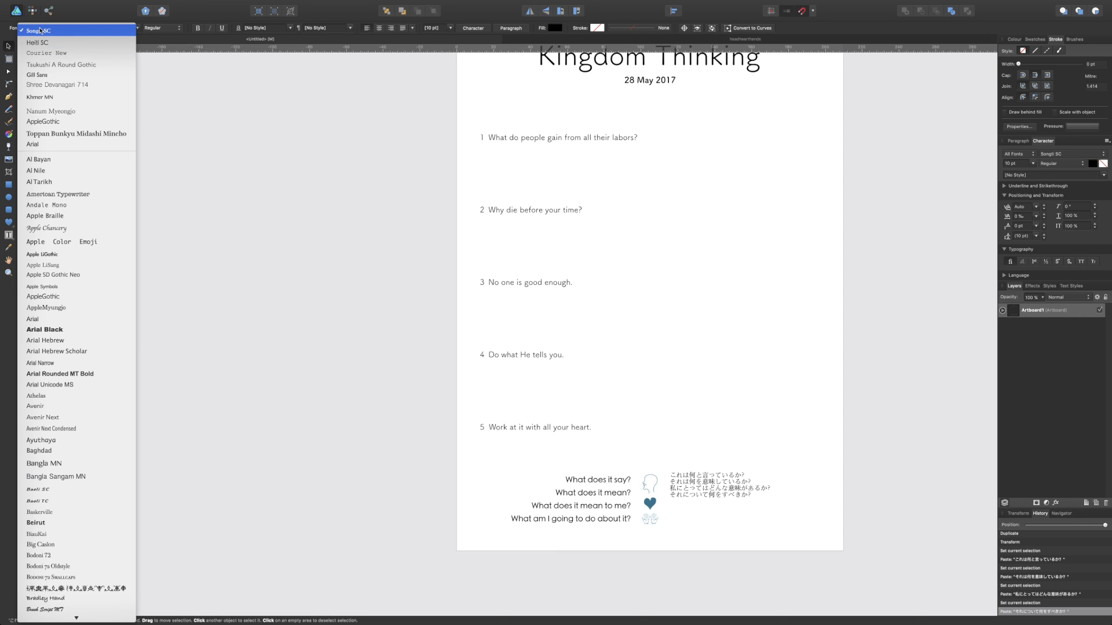
left_click(38, 44)
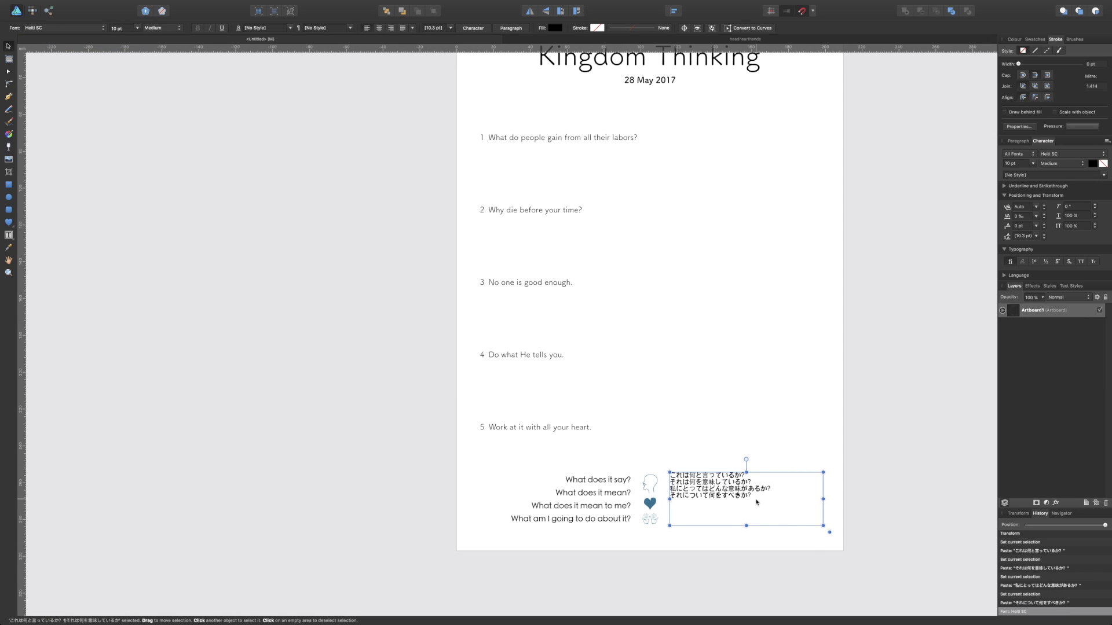
Check the English question block's font size and set the Japanese question block to 12 pt to match
left_click(599, 496)
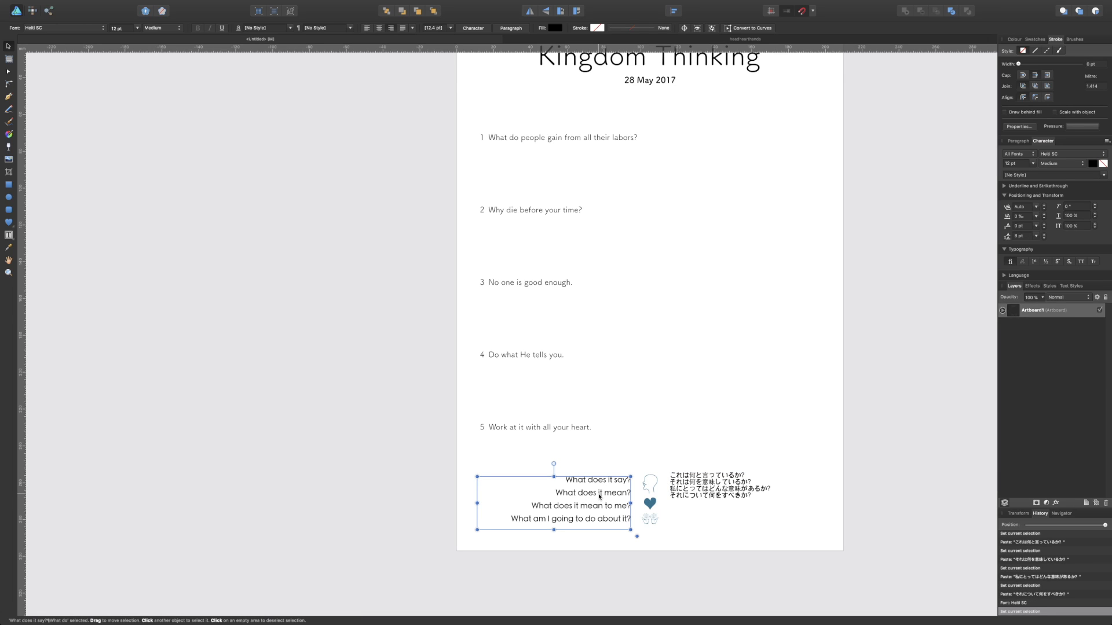
left_click(692, 491)
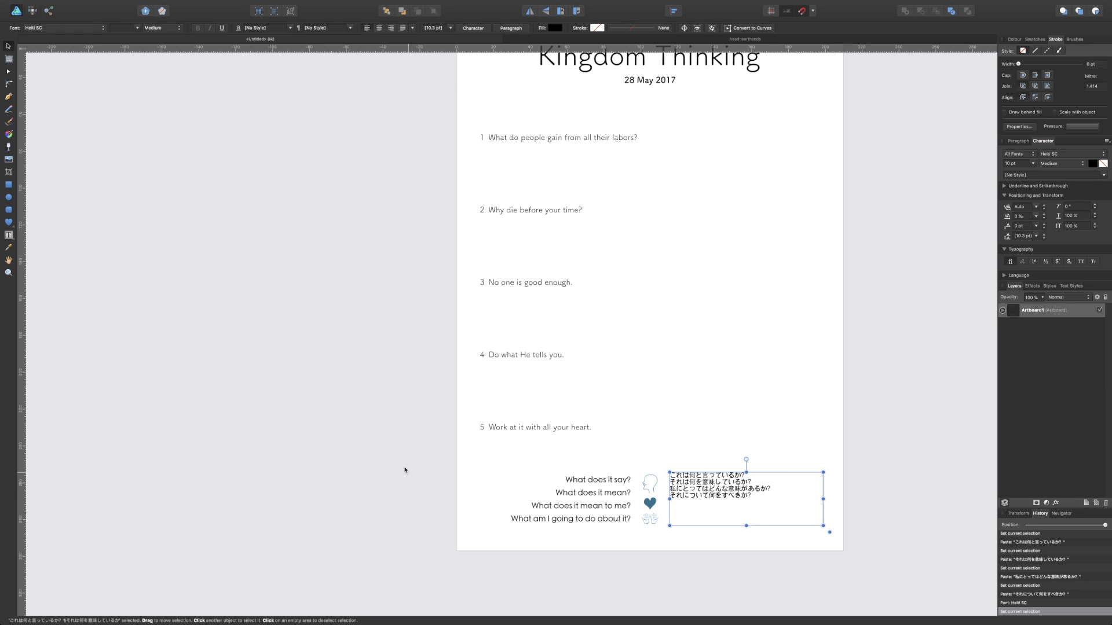
left_click(137, 28)
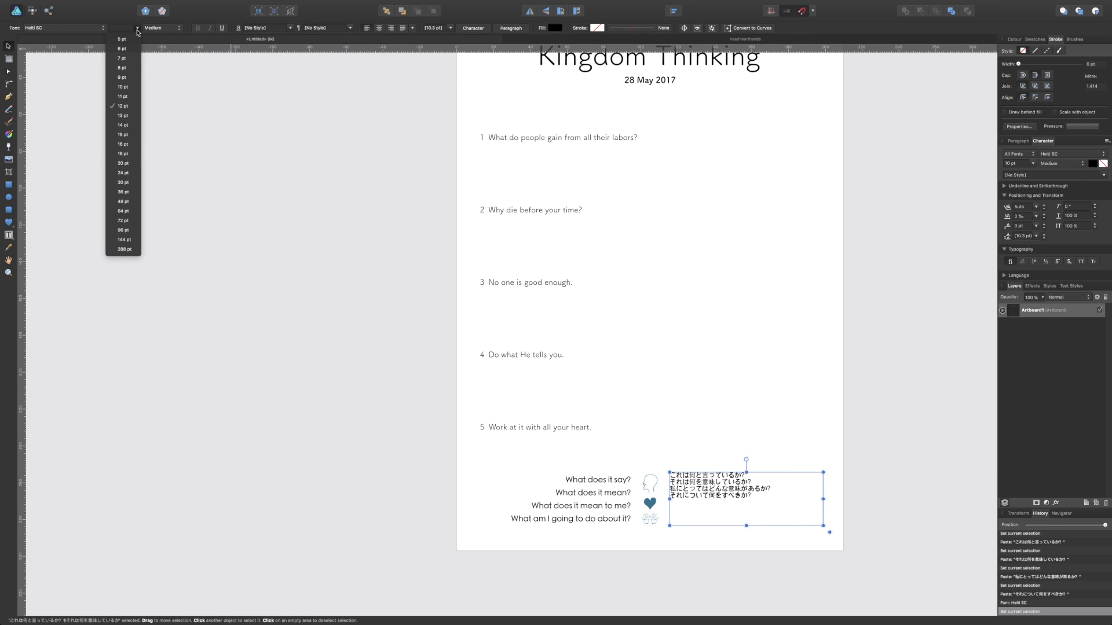
left_click(137, 29)
left_click(137, 29)
left_click(129, 108)
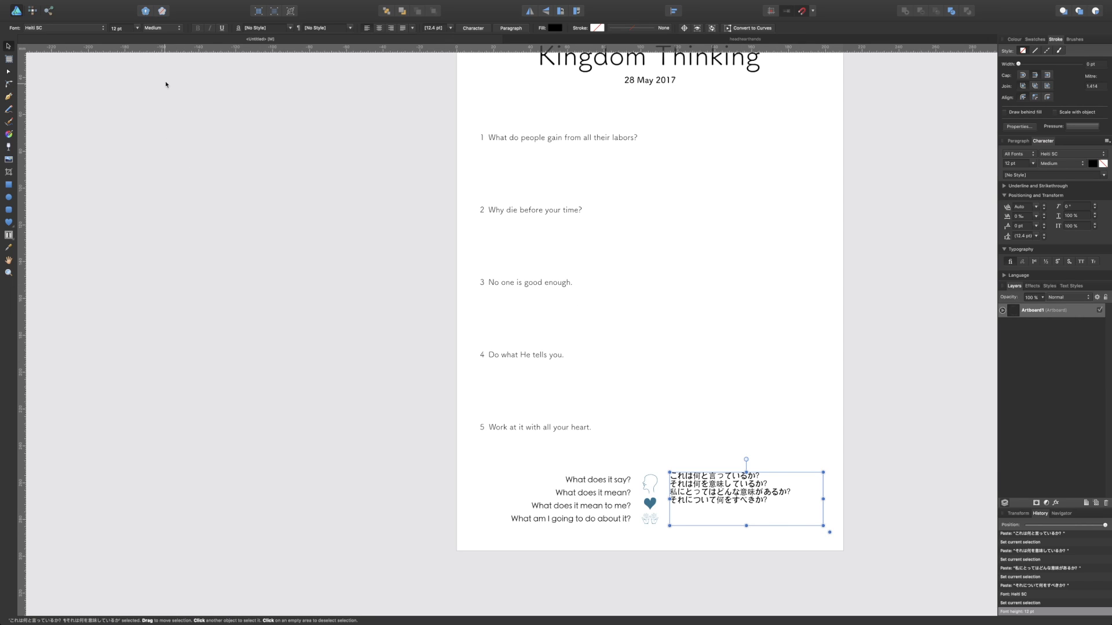
Set the Japanese question block's font weight to Light and its leading to 20 pt
left_click(166, 29)
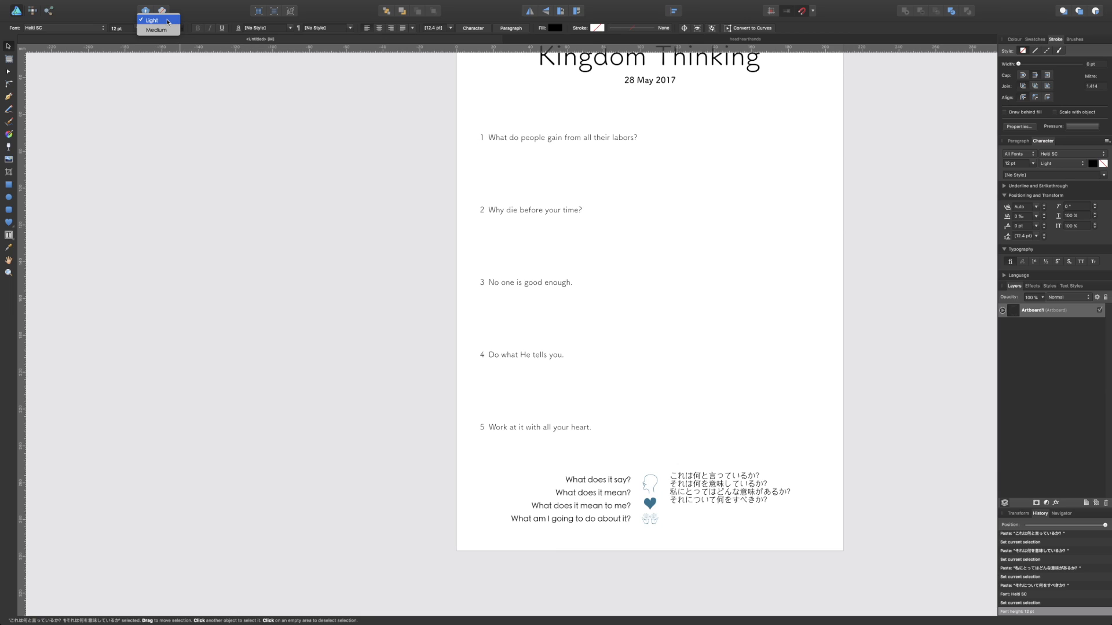
left_click(167, 21)
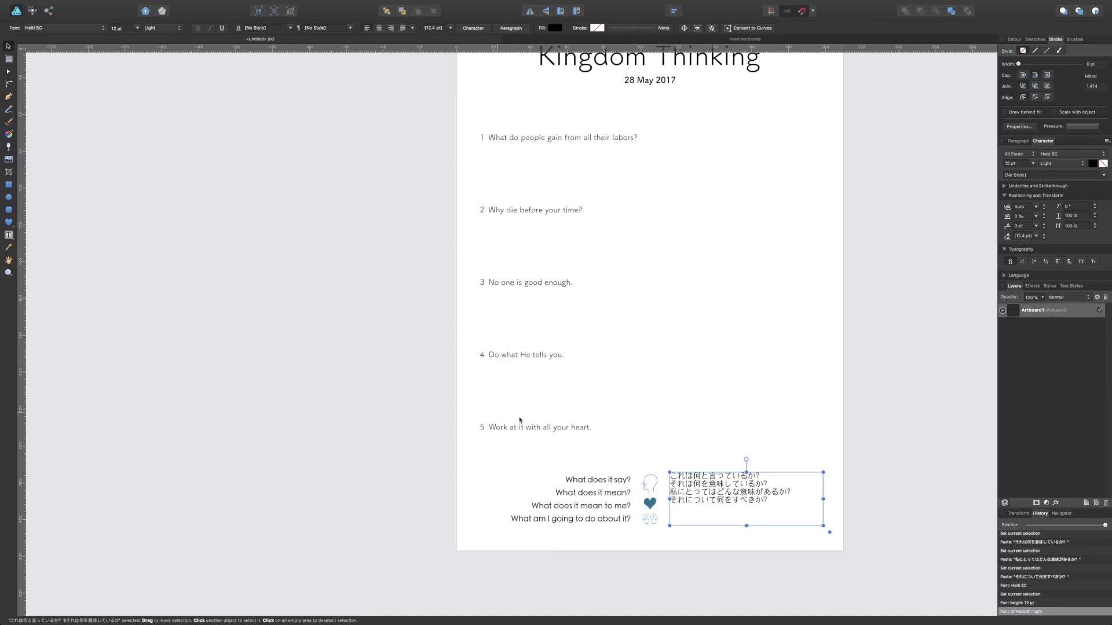
left_click(450, 27)
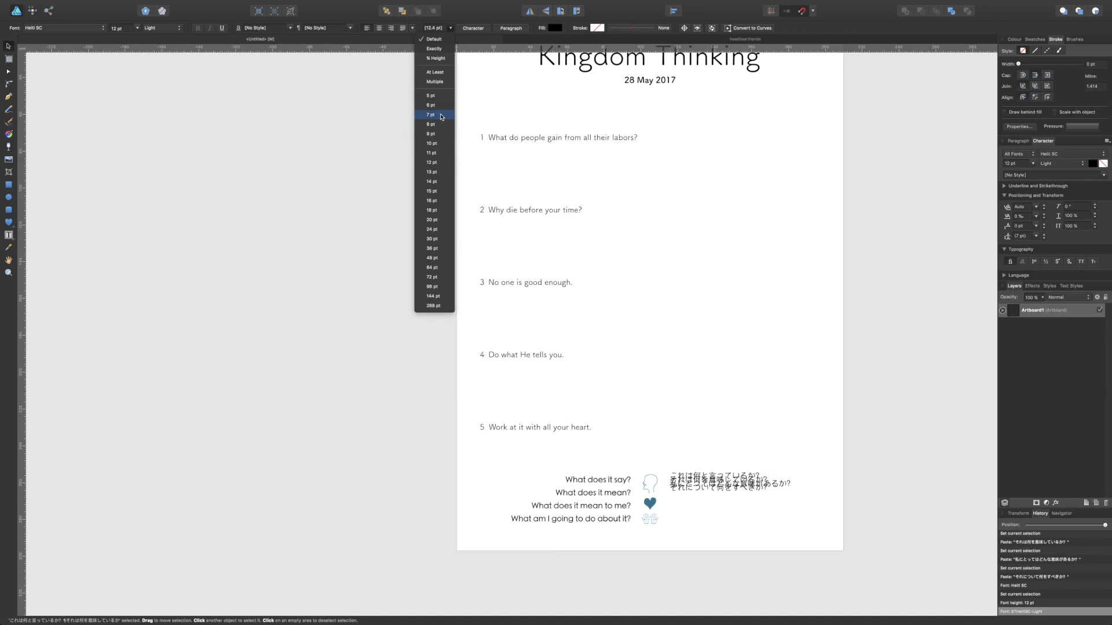
left_click(444, 223)
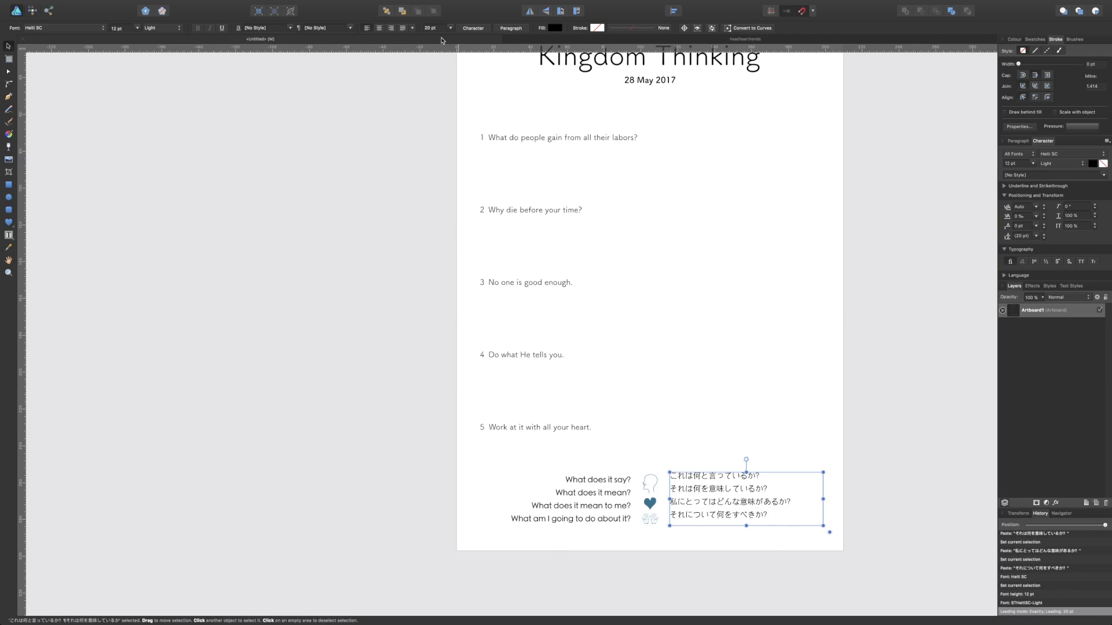
Move the Japanese question block slightly down and away from the icons, roughly level with the English questions
left_click(584, 498)
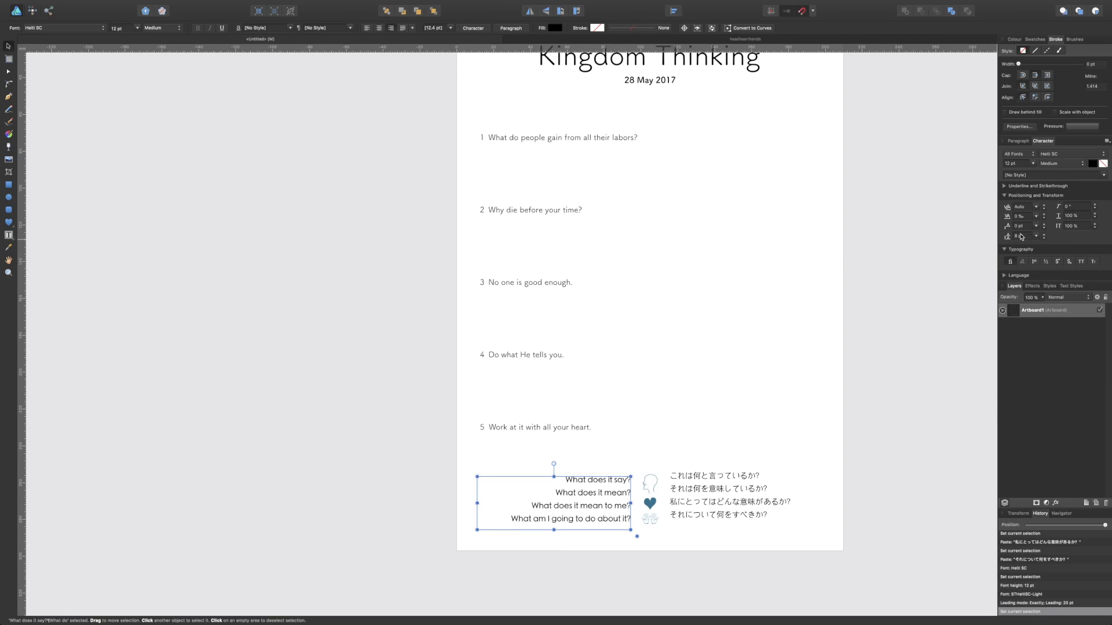
left_click(749, 493)
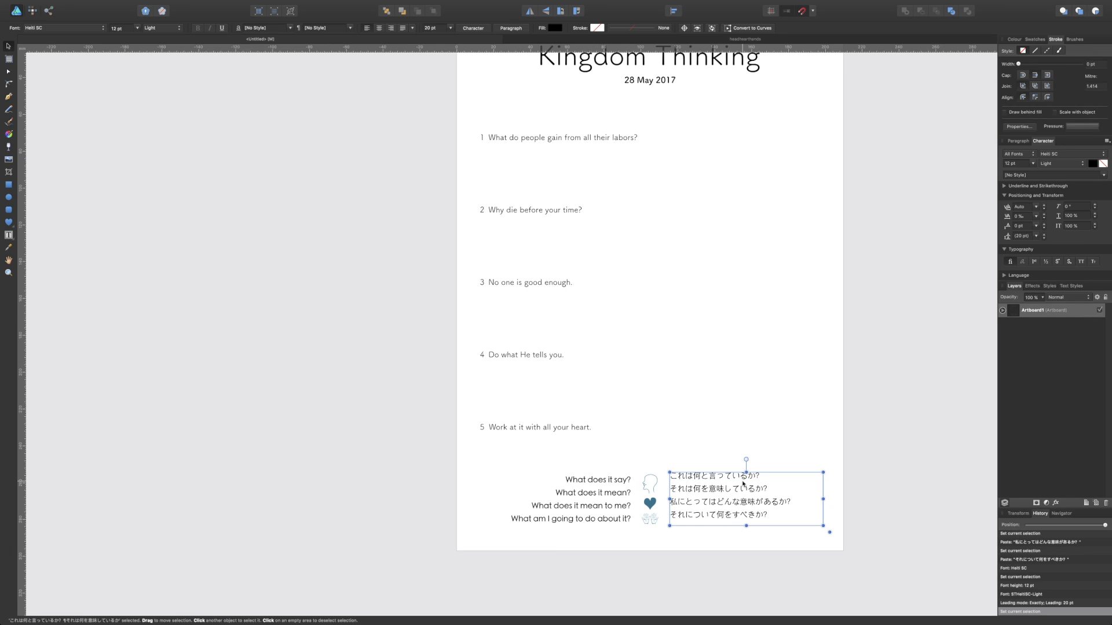
left_click_drag(721, 476, 724, 479)
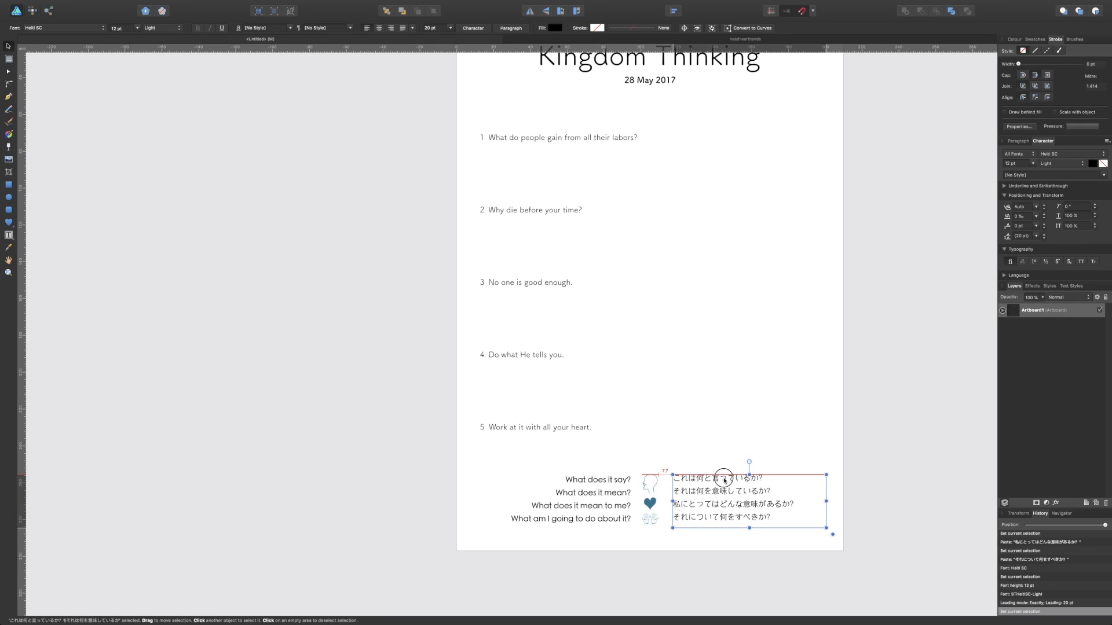
left_click_drag(724, 480, 726, 480)
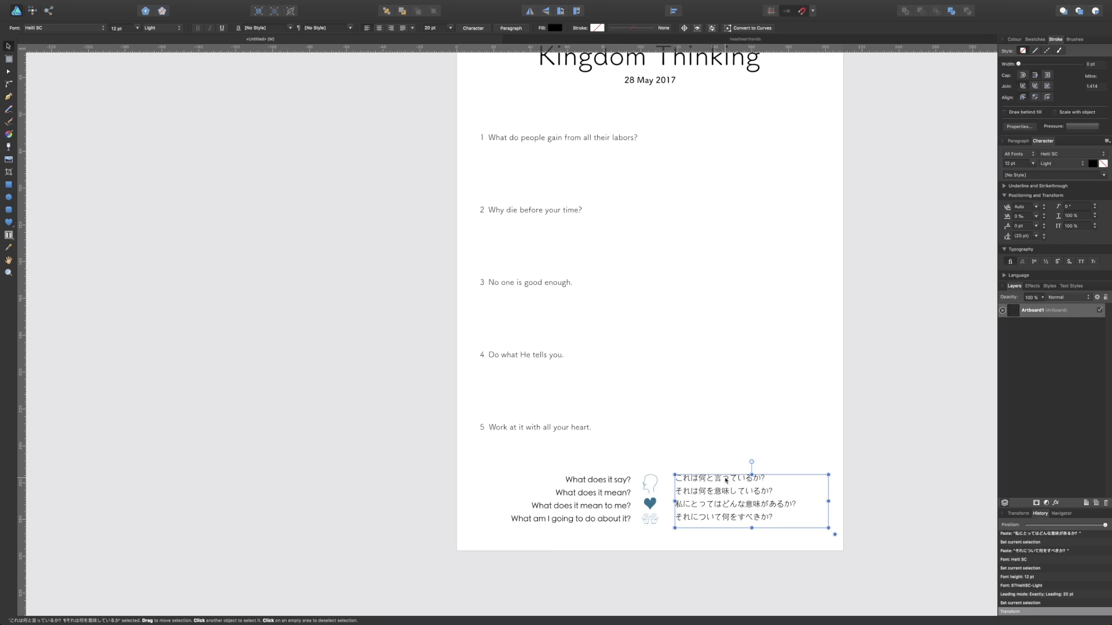
Align the bottom edges of the English and Japanese question blocks within the selection bounds
left_click(603, 483)
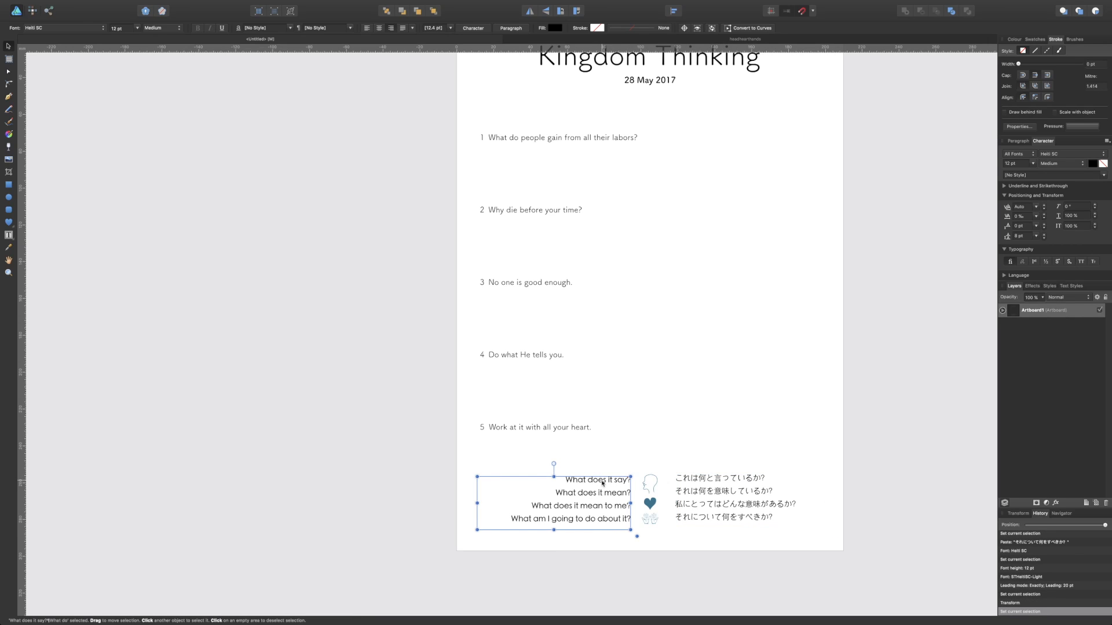
left_click(751, 483, "shift")
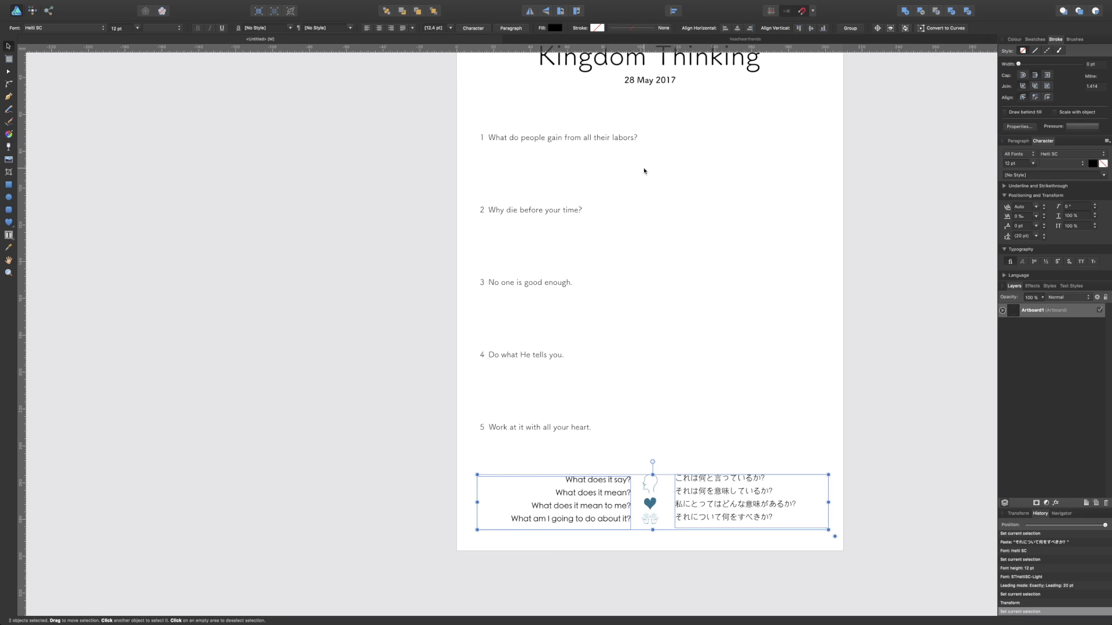
left_click(673, 11)
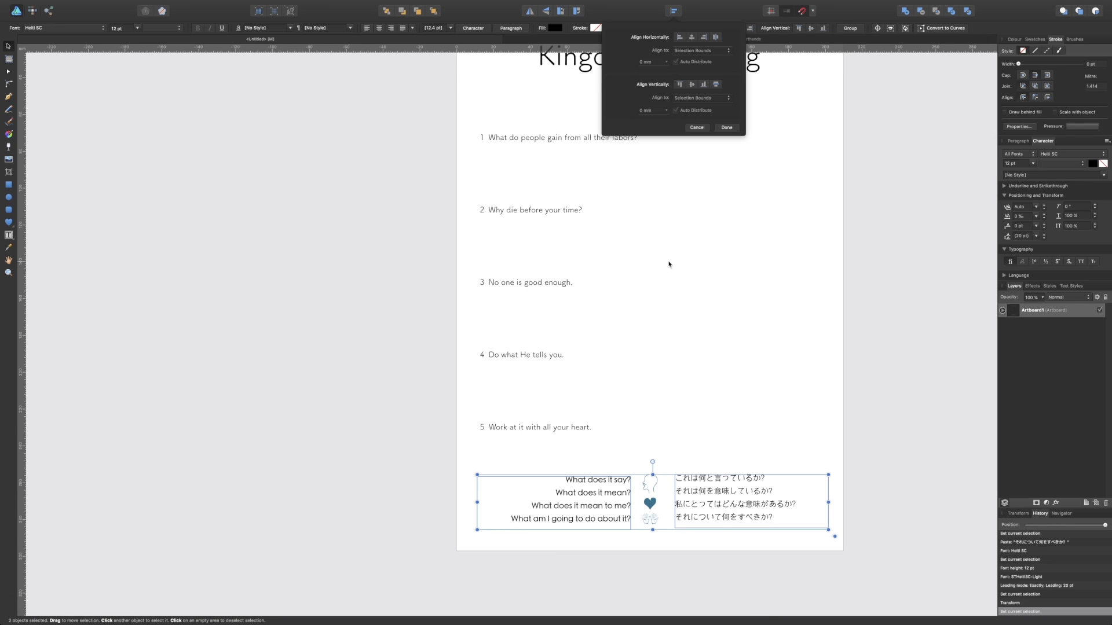
left_click(707, 87)
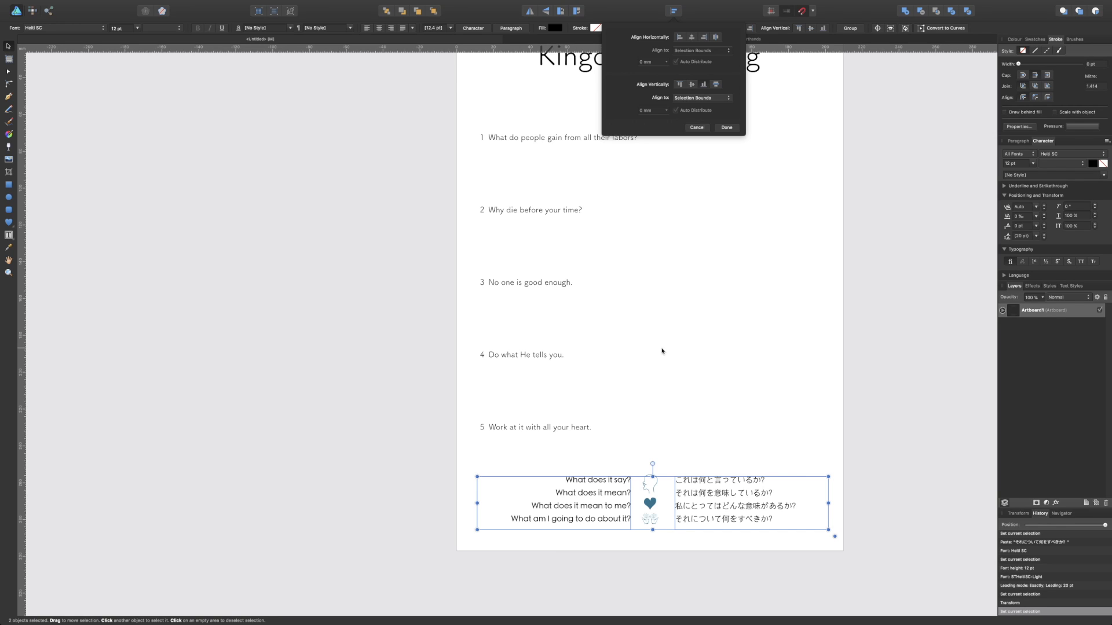
left_click(662, 351)
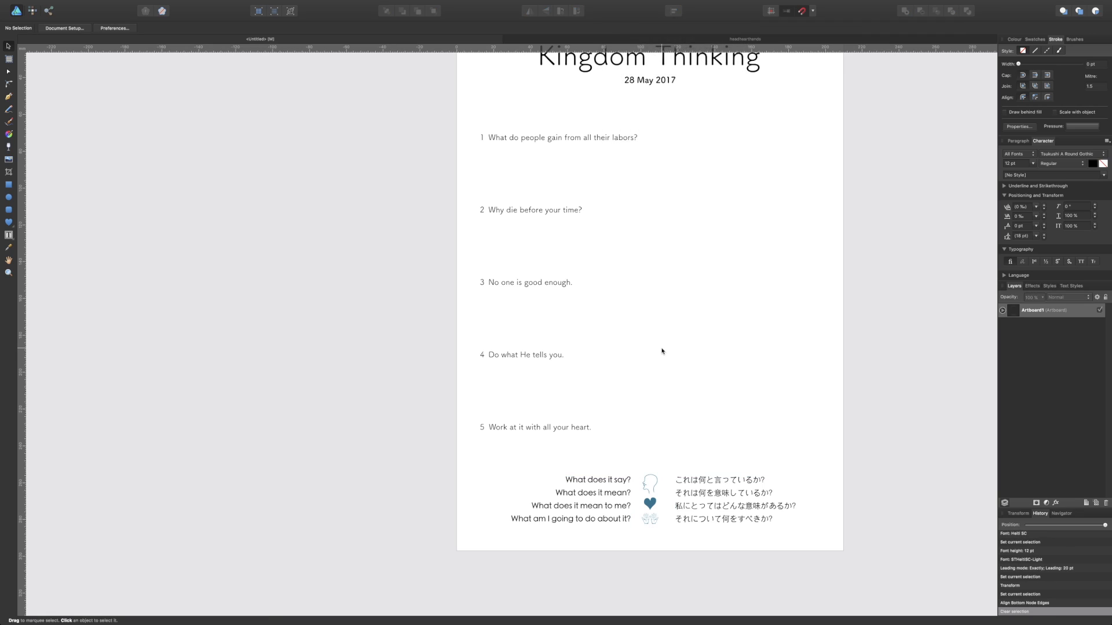
Nudge the Japanese question block left, closer to the head, heart and hands icons
left_click(715, 495)
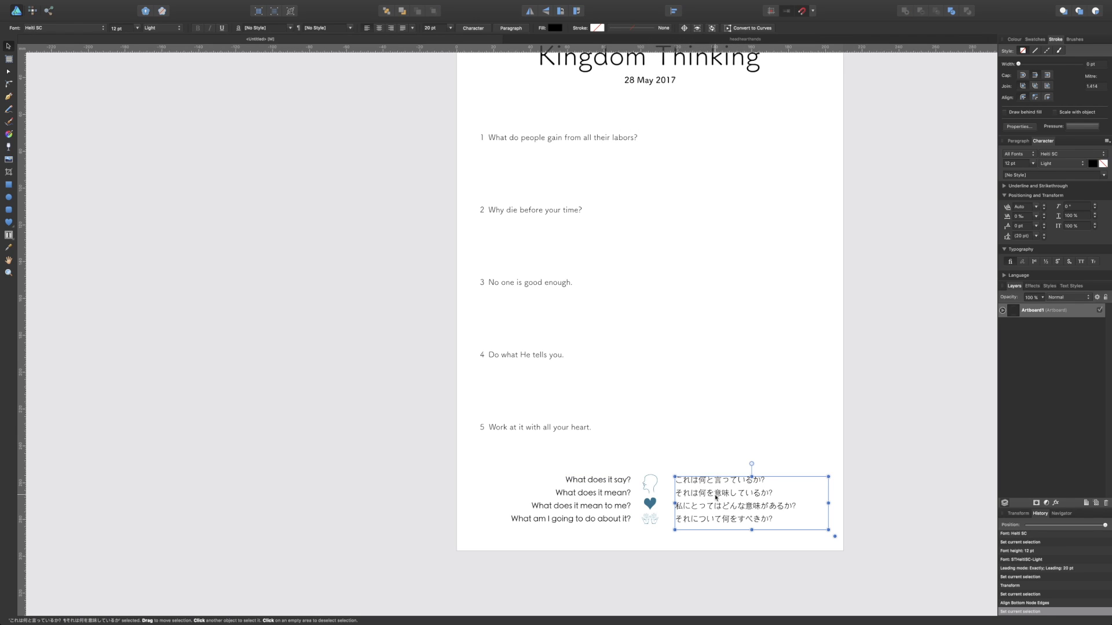
key("Left")
key("Left")
key("Left")
key("Left")
key("Left")
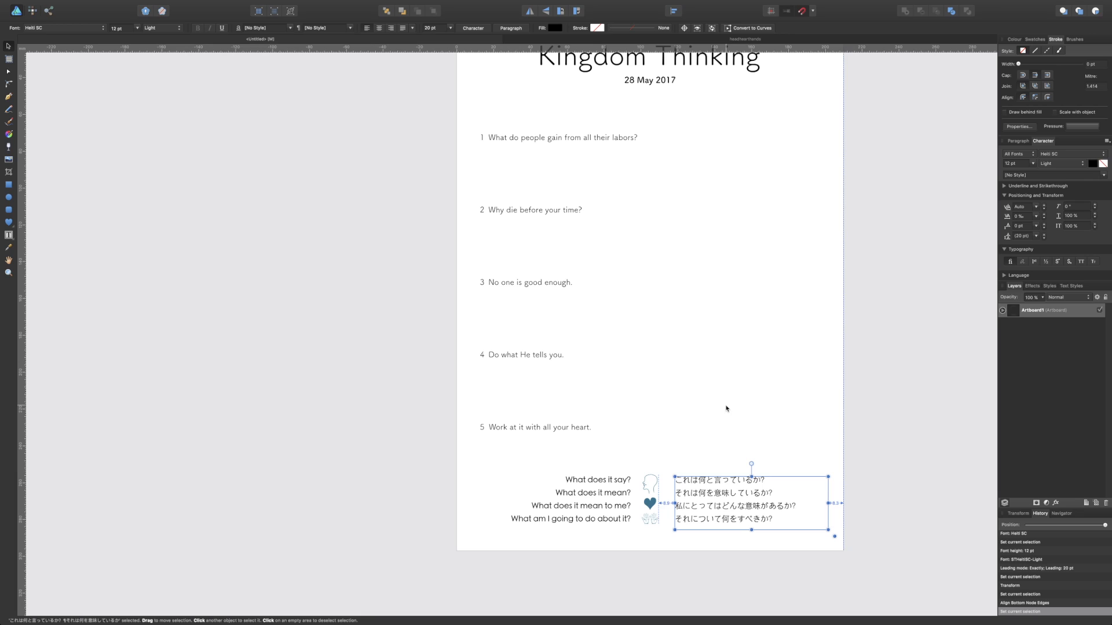
key("Left")
key("Left")
key("Left")
key("Left")
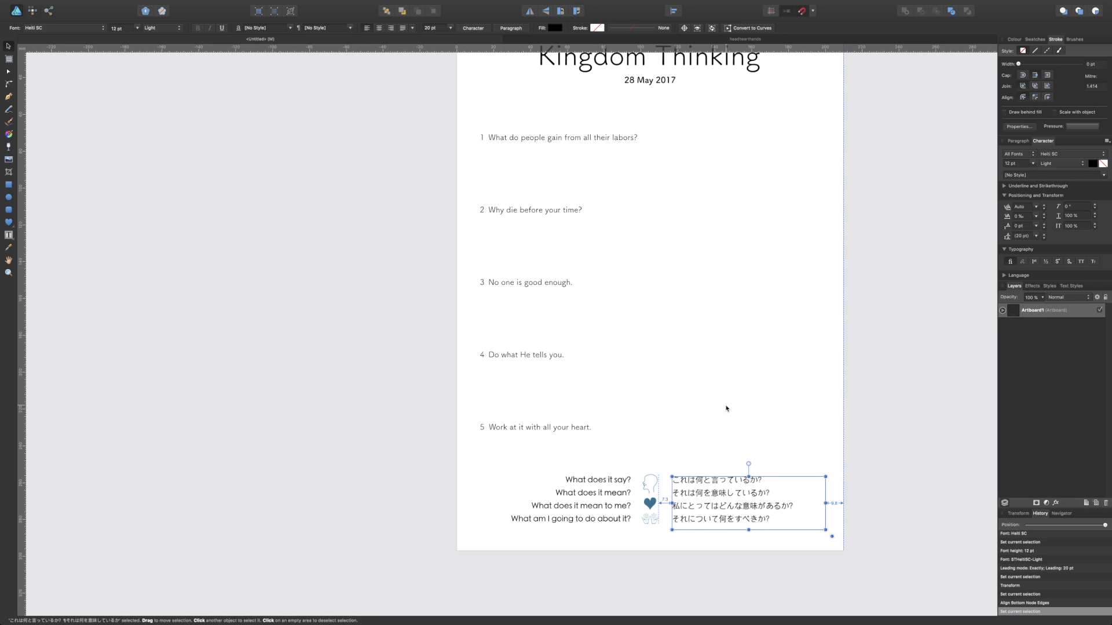
key("Left")
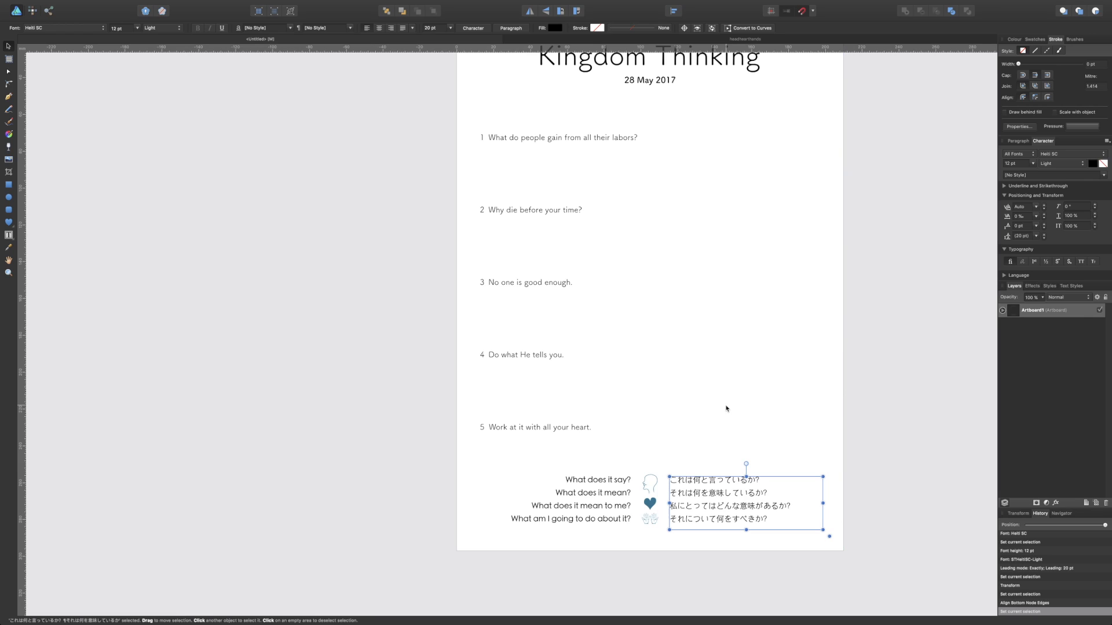
left_click(725, 407)
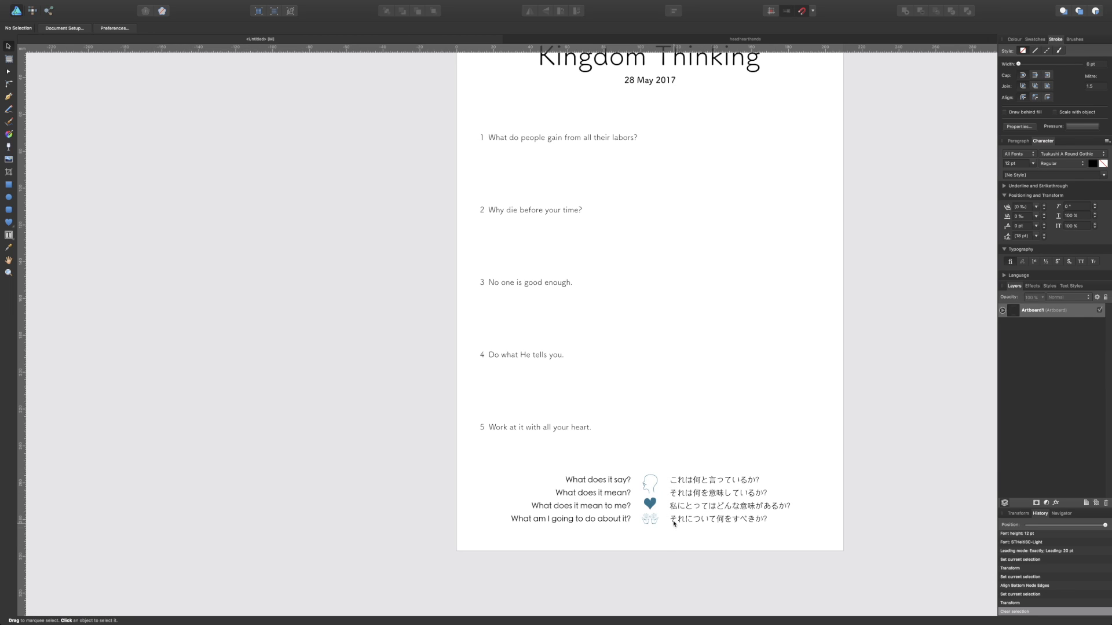
Fine-tune the Japanese block's spacing with a few more small nudges left, to balance the gap on the English side
left_click(700, 480)
key("Left")
key("Left")
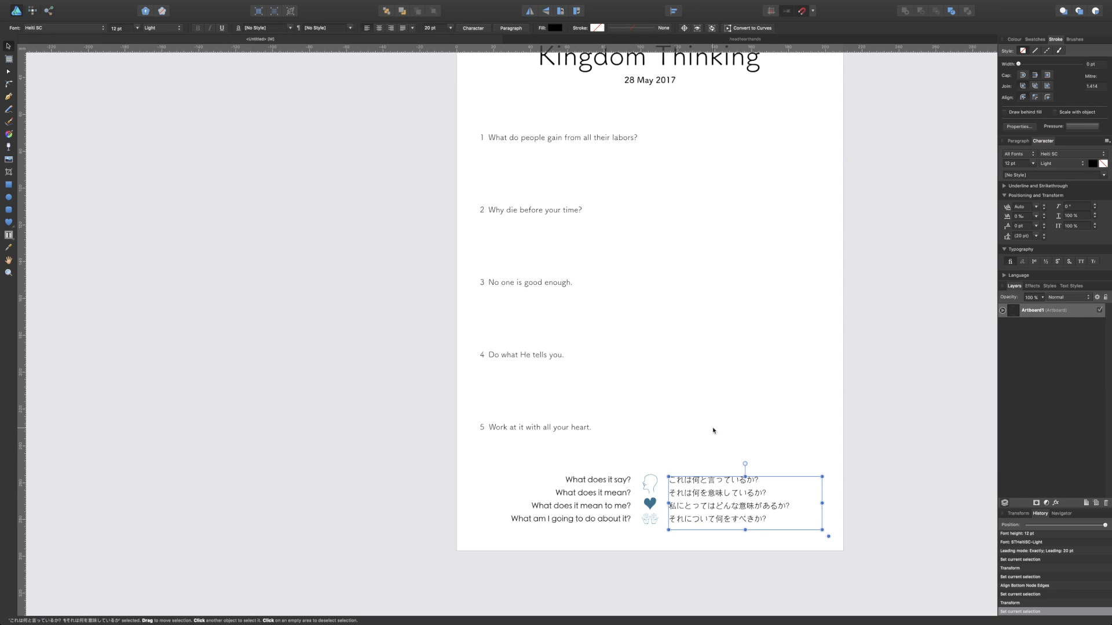
left_click(713, 430)
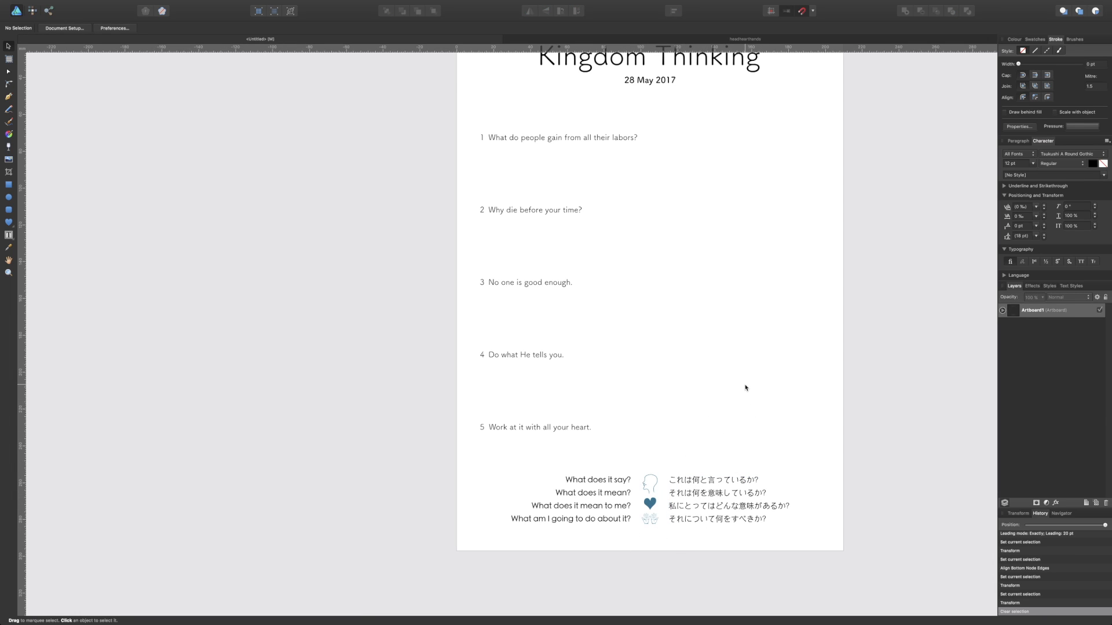
left_click(706, 486)
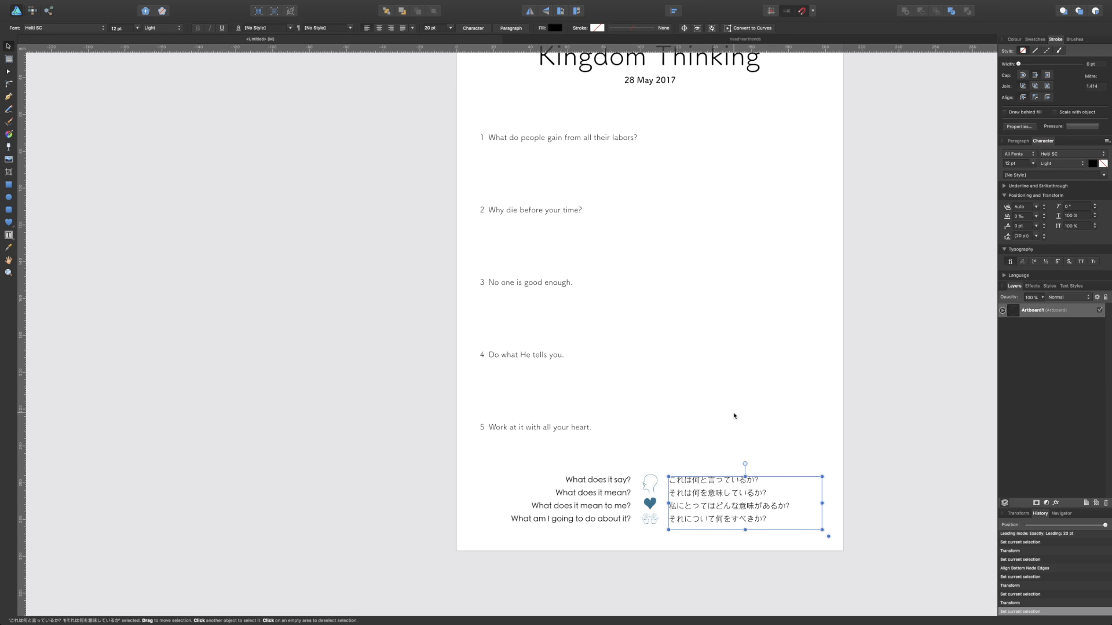
key("Left")
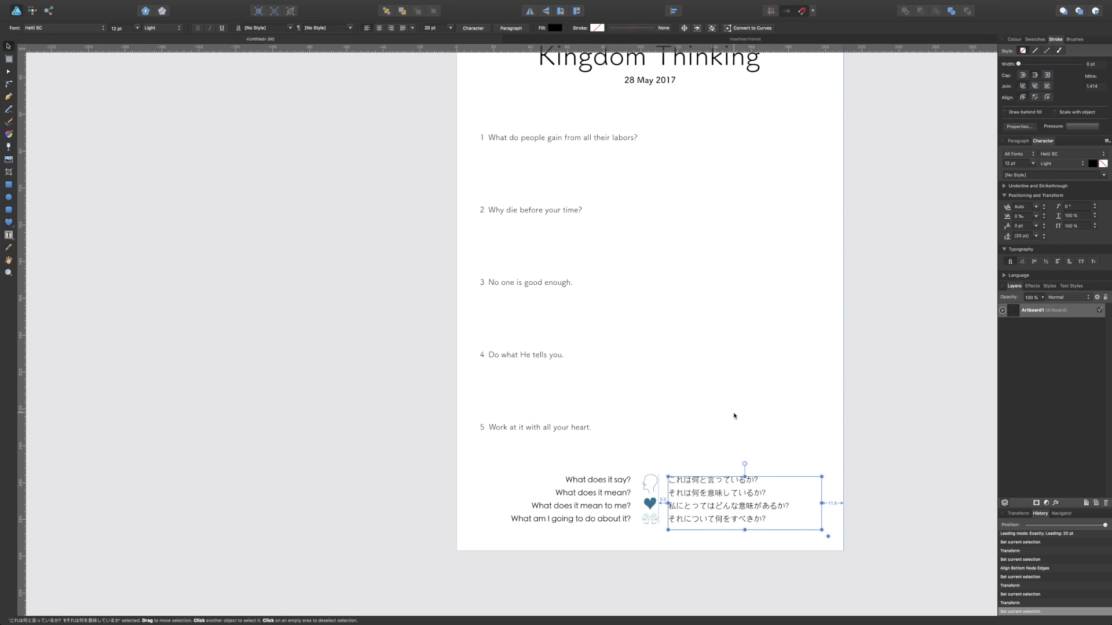
left_click(718, 429)
left_click(597, 491)
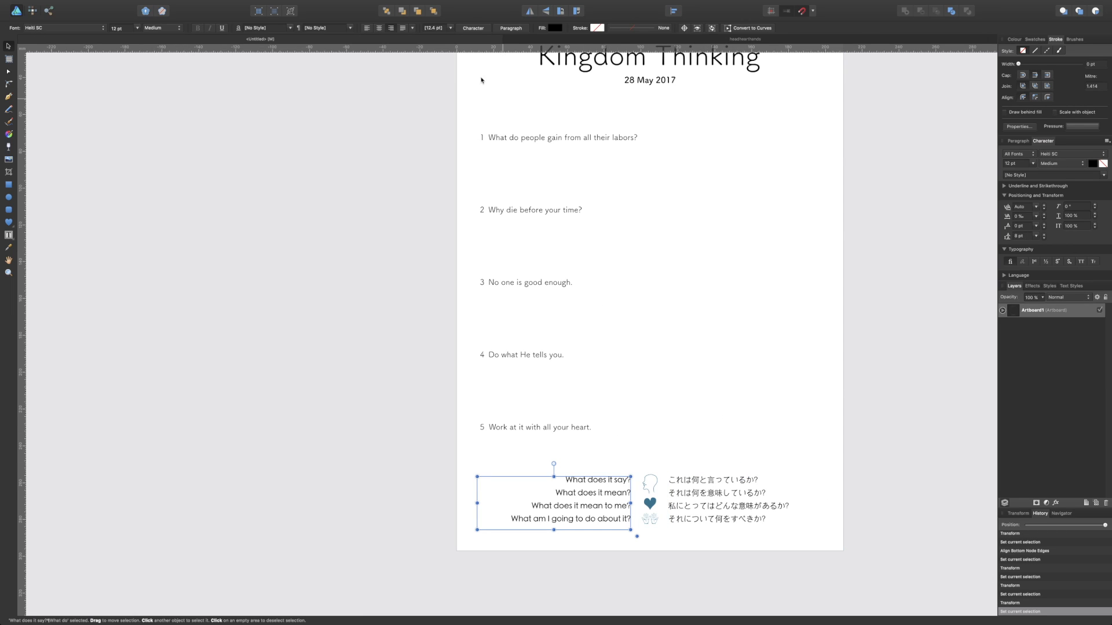
left_click(714, 496)
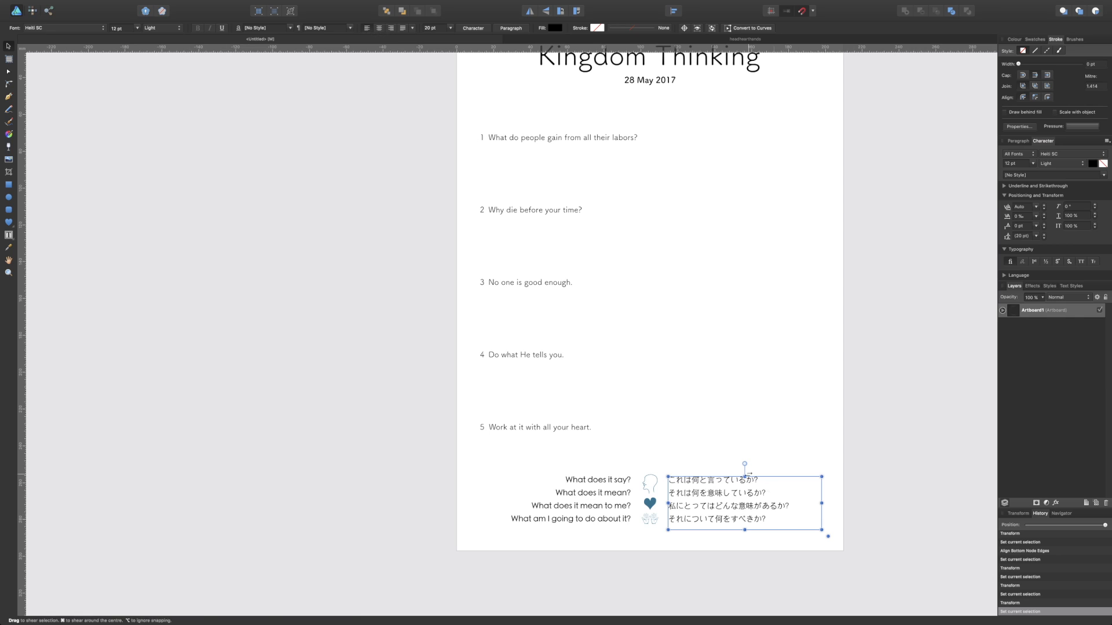
left_click(681, 419)
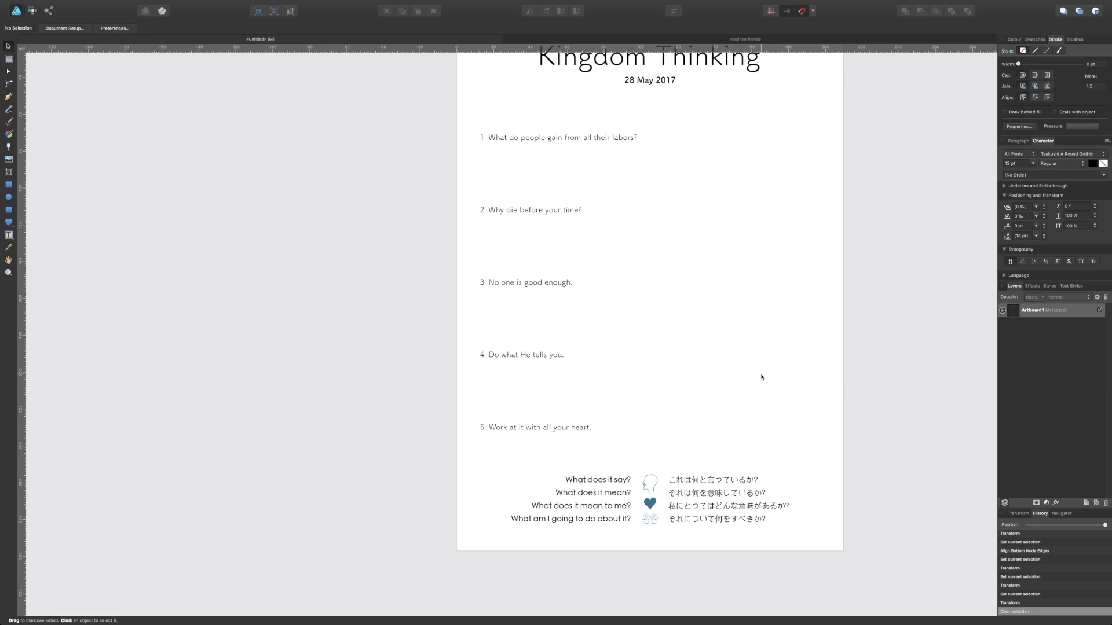
Draw a wide rounded rectangle beside question 2, extending past the page's right edge
scroll(760, 377, "right", 3)
scroll(758, 377, "right", 3)
scroll(758, 377, "up", 3)
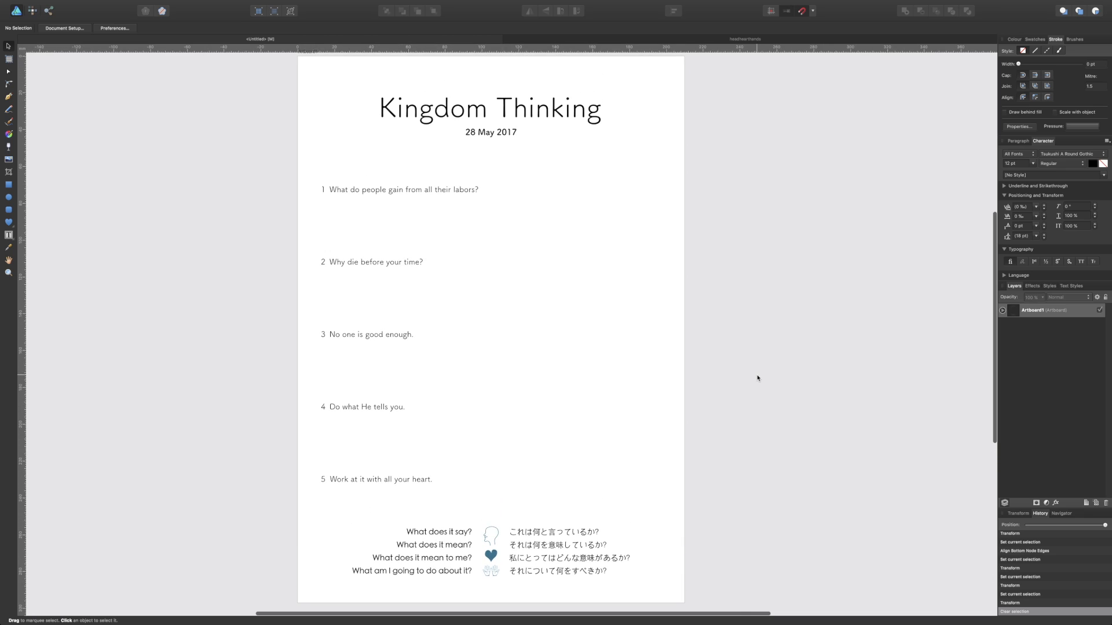
scroll(757, 379, "down", 1)
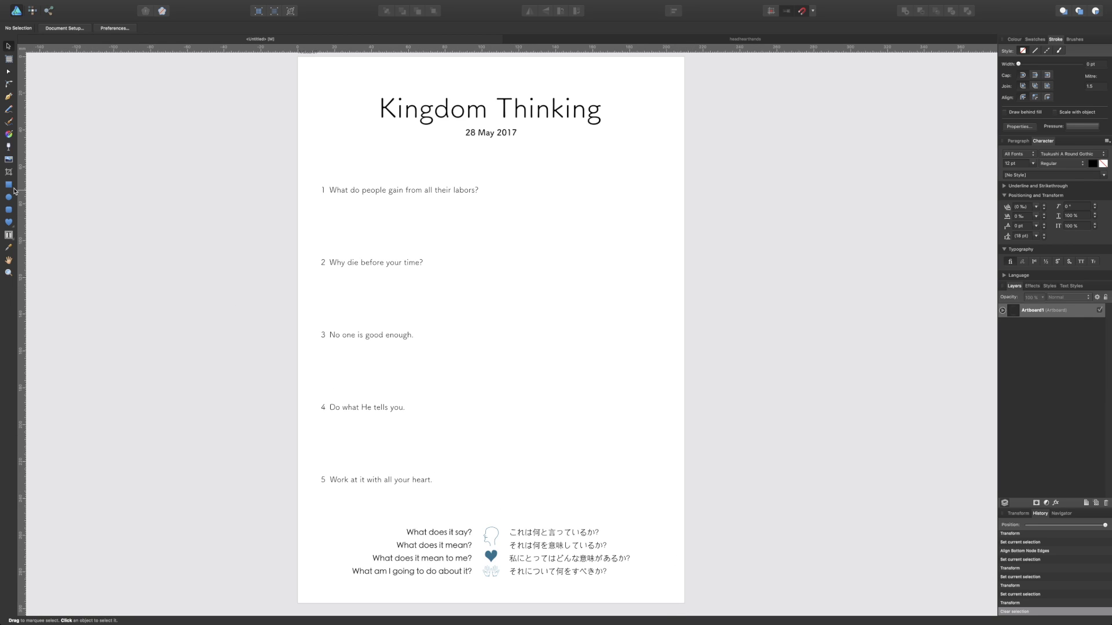
left_click(9, 210)
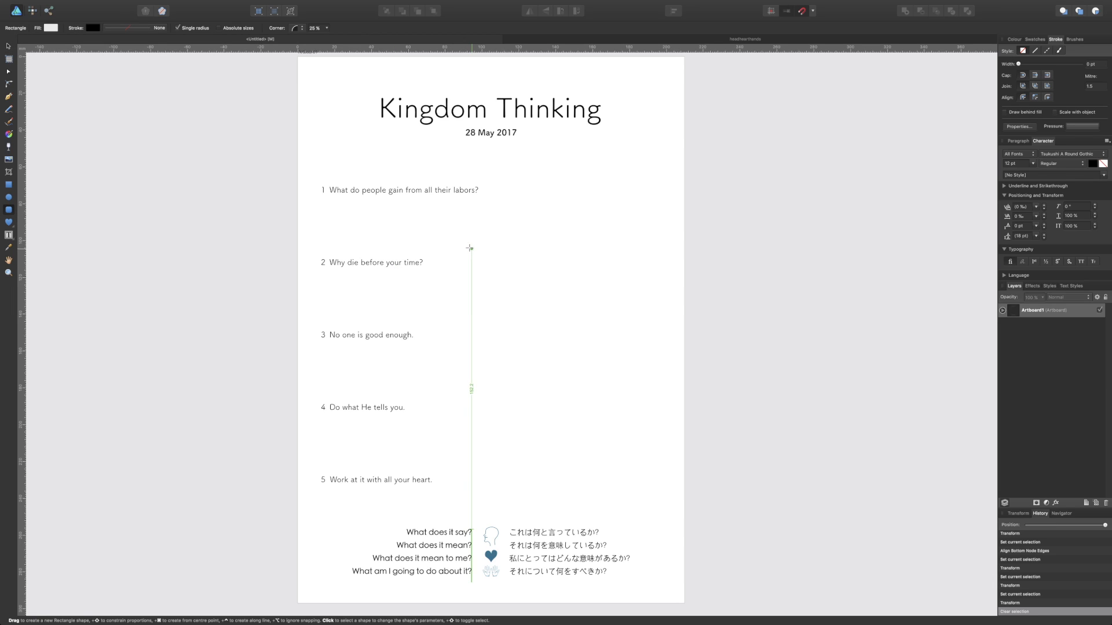
left_click_drag(472, 233, 736, 305)
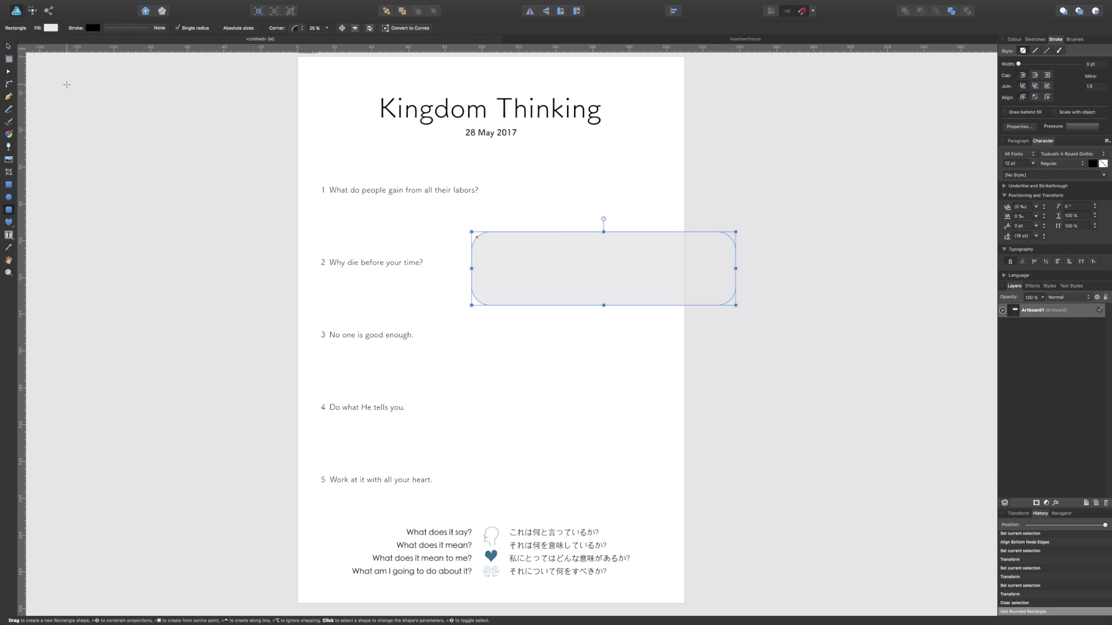
Move the rounded rectangle to the footer and widen it, centred on the page, to cover both question blocks and the icons
left_click(9, 48)
left_click_drag(593, 256, 461, 545)
left_click_drag(609, 556, 594, 531)
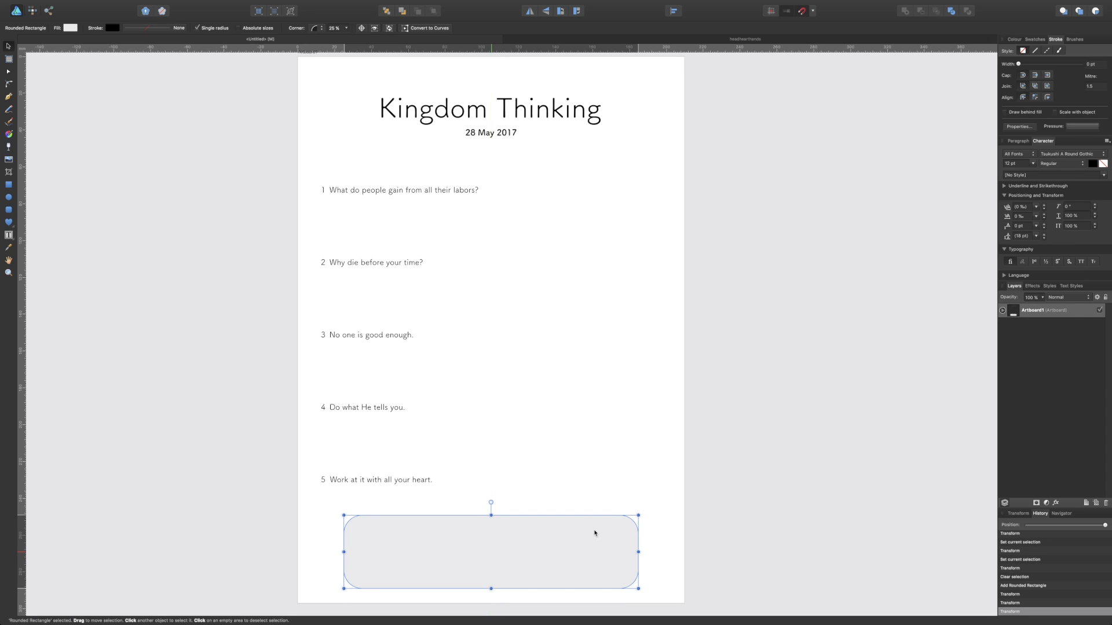
left_click(559, 423)
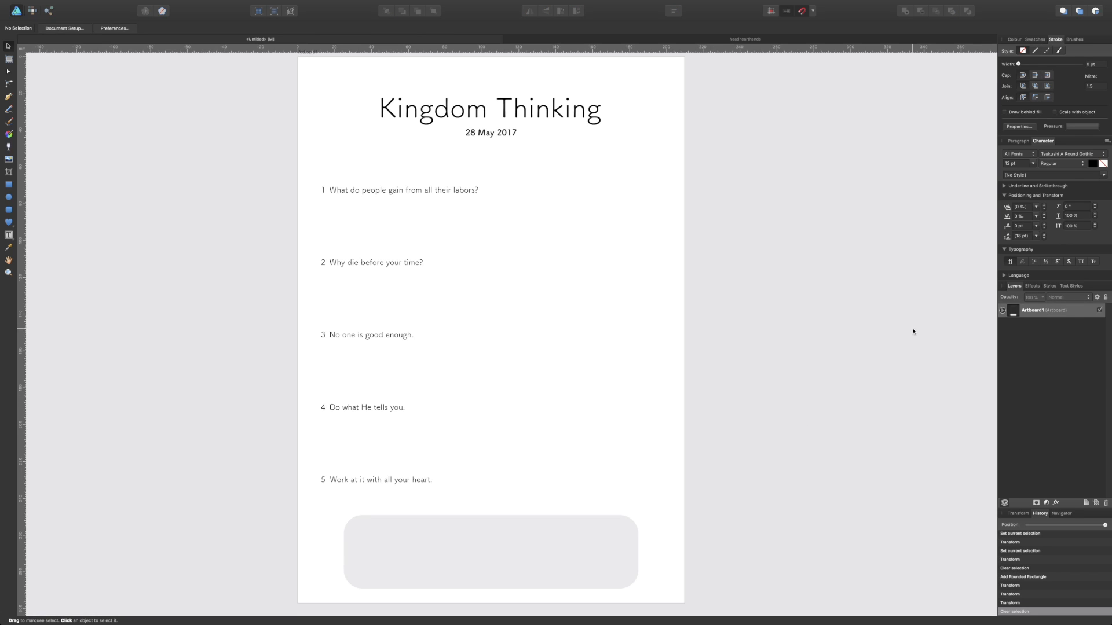
Check the artboard's layer order and send the rounded rectangle to the back, behind the footer questions and icons
left_click(1003, 310)
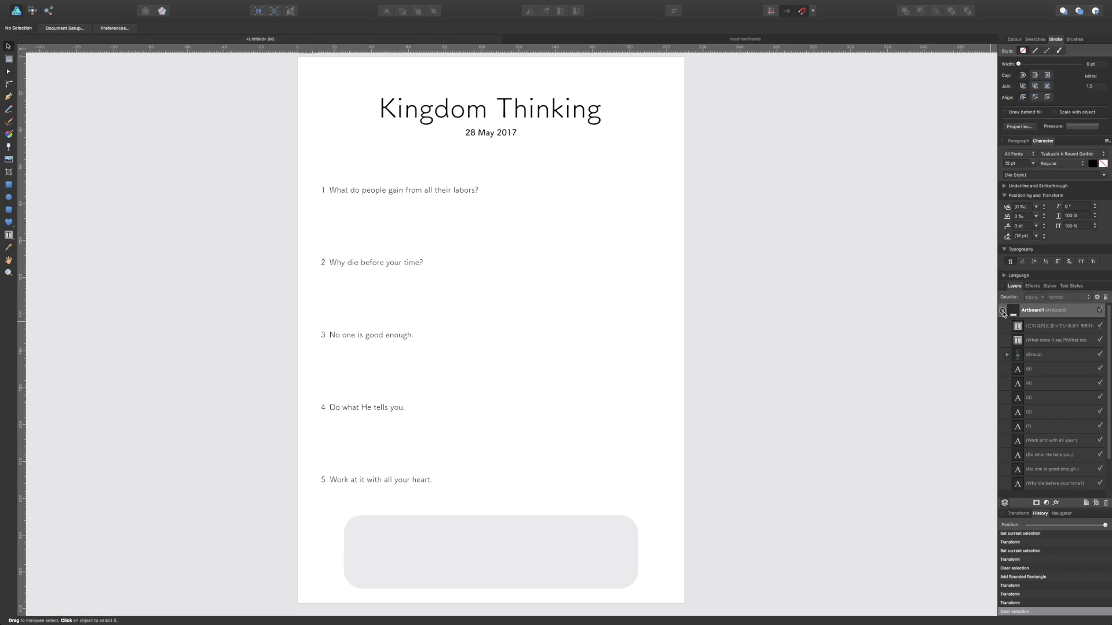
scroll(1047, 440, "down", 3)
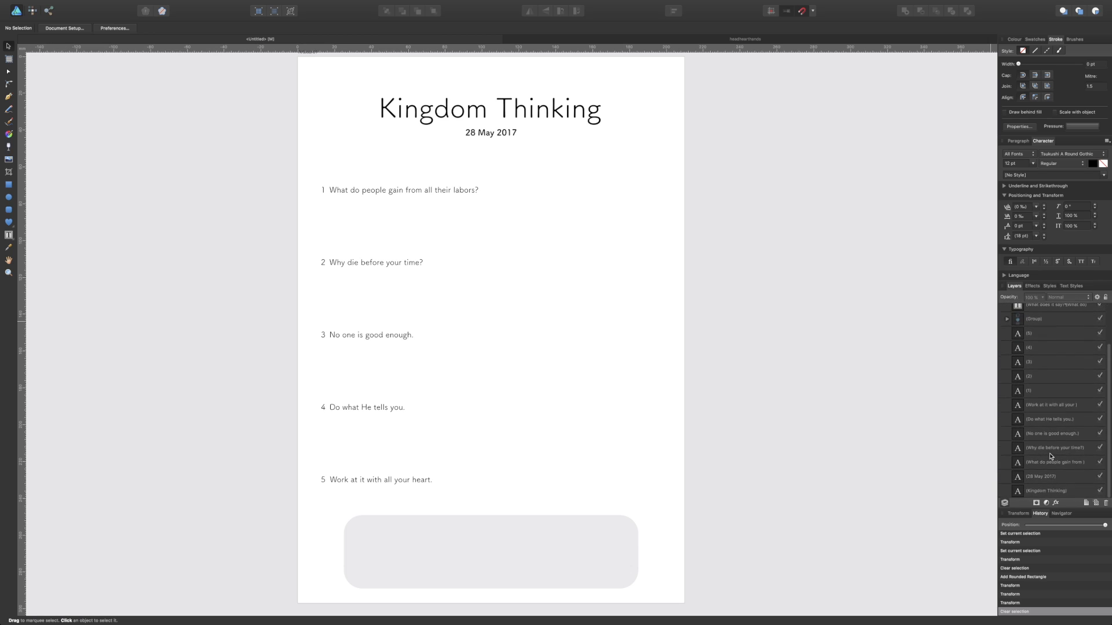
scroll(1051, 455, "up", 4)
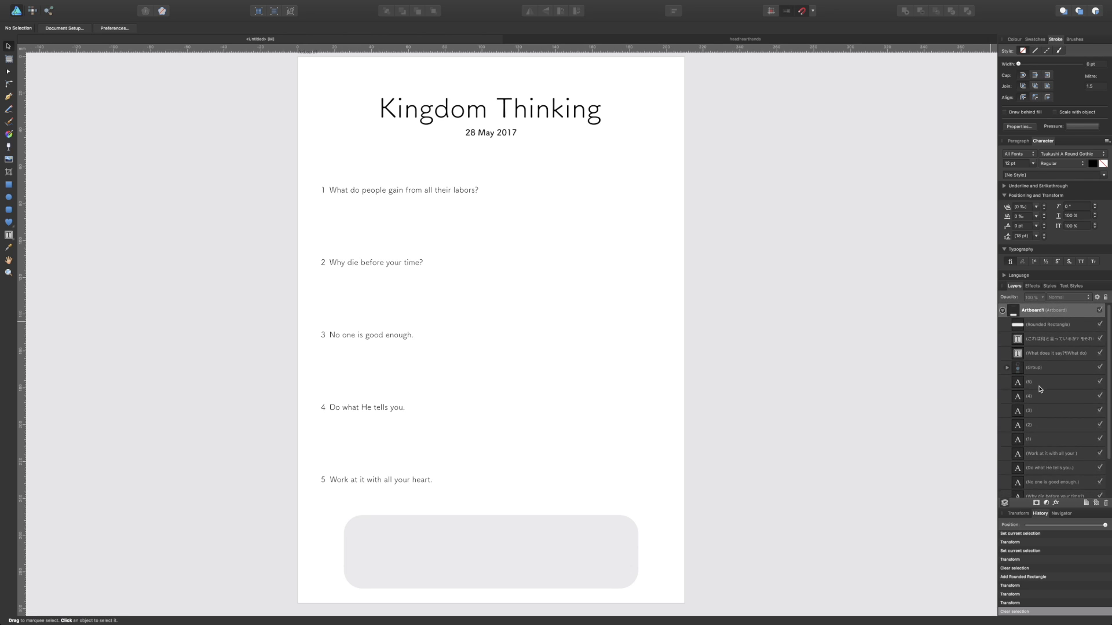
left_click(1002, 311)
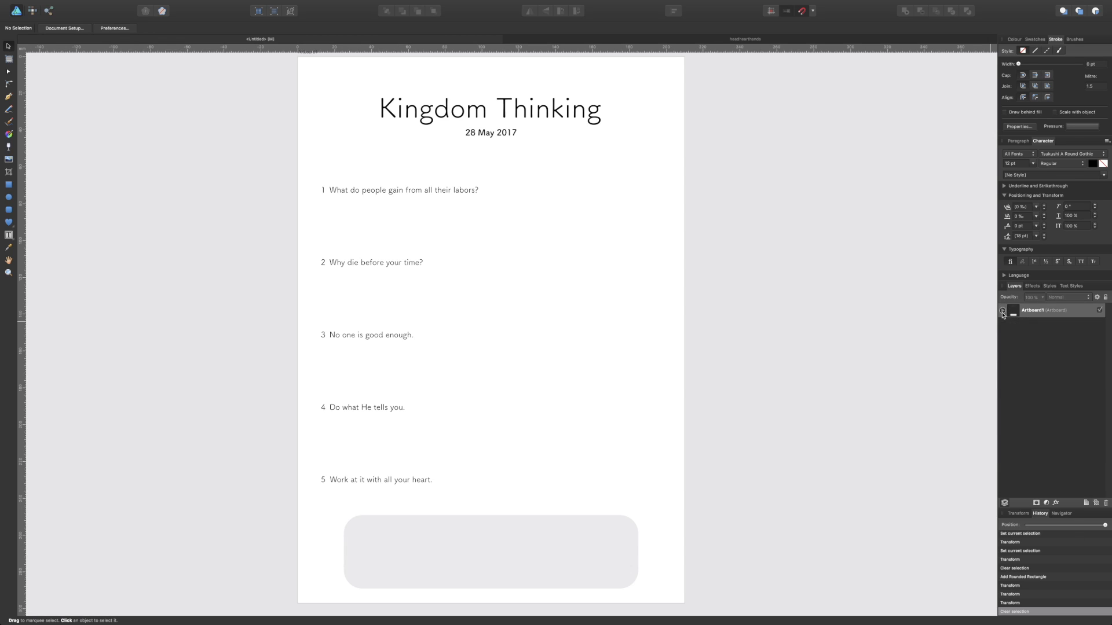
left_click(474, 550)
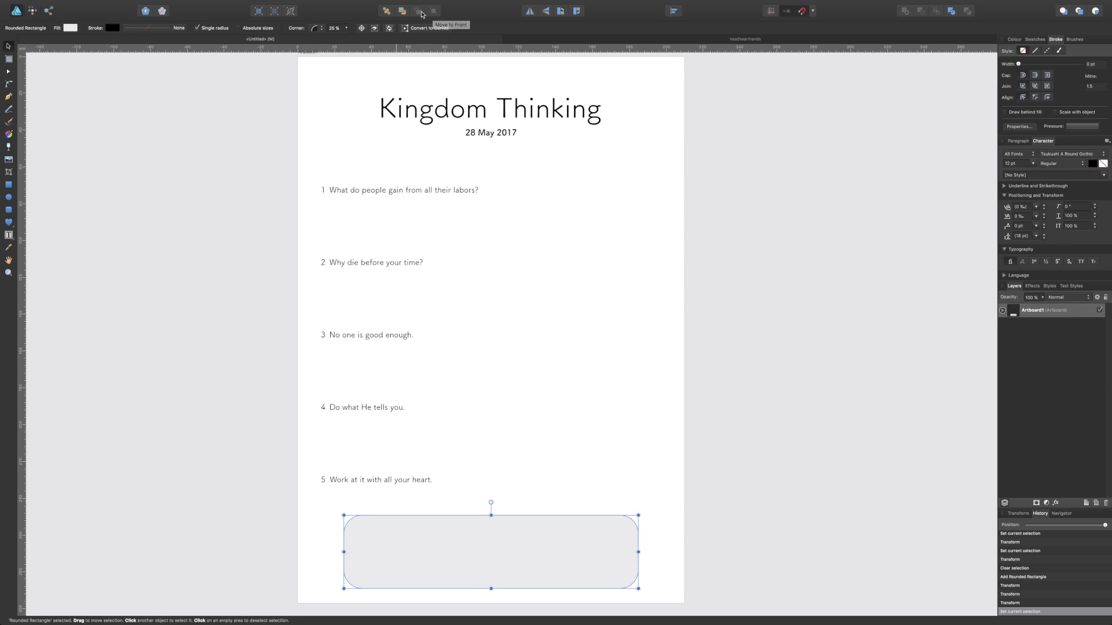
left_click(388, 17)
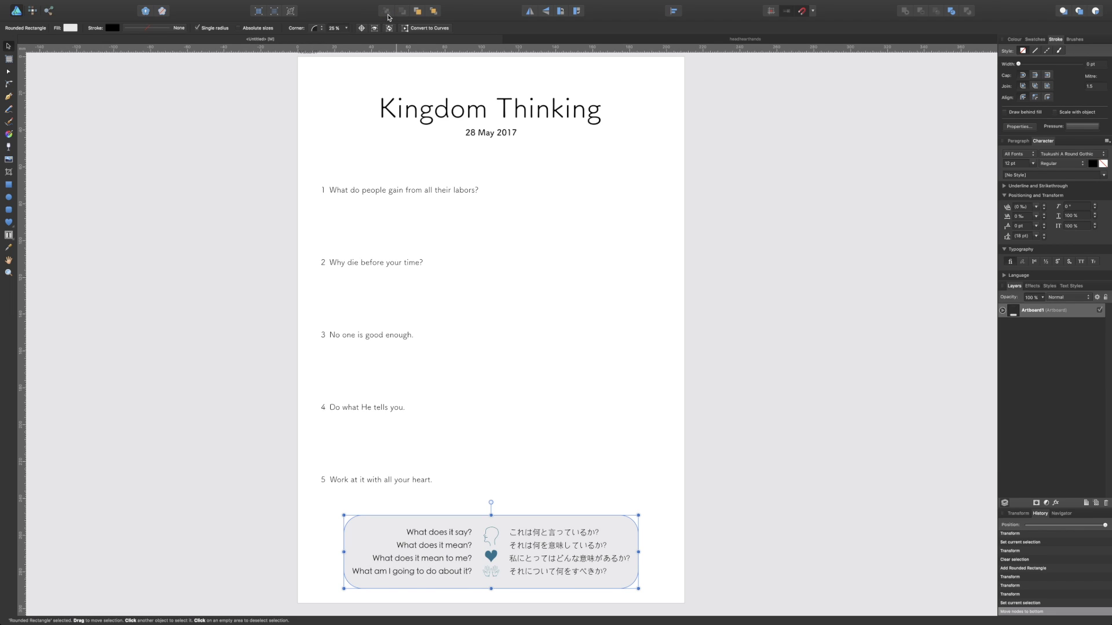
left_click(646, 434)
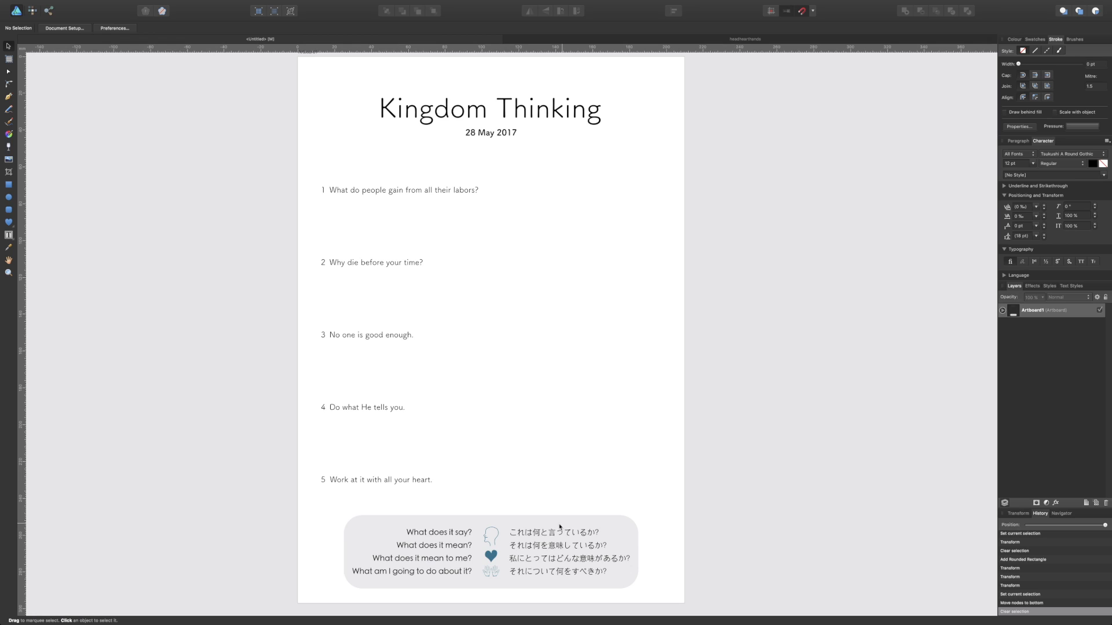
Widen the footer's grey rounded rectangle equally on both sides around its centre, leaving more padding beside the question blocks
left_click(387, 531)
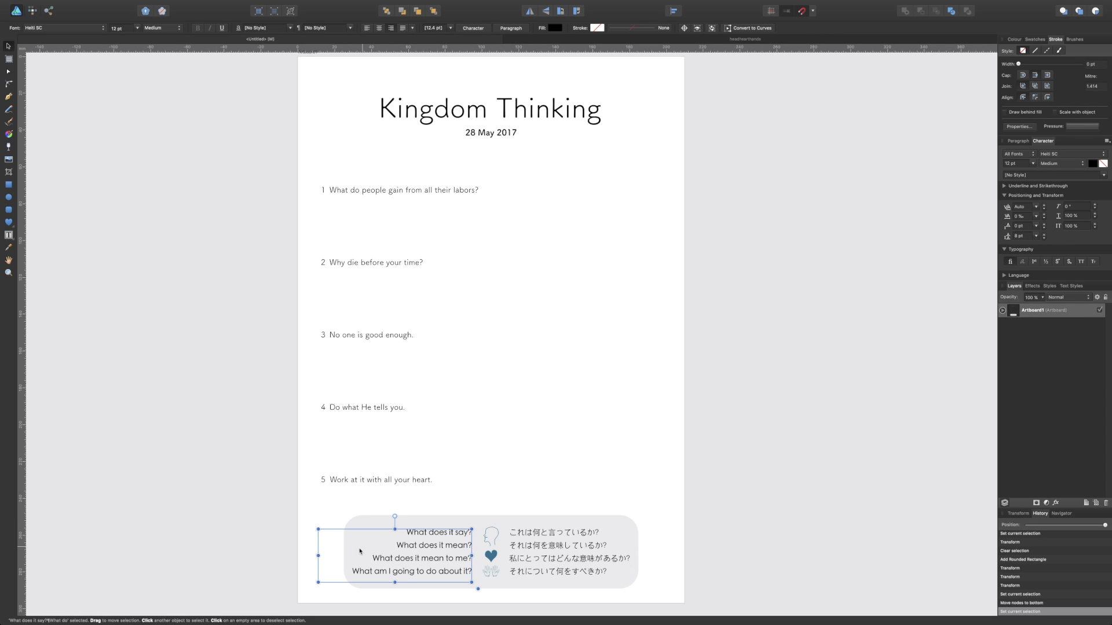
left_click(560, 526)
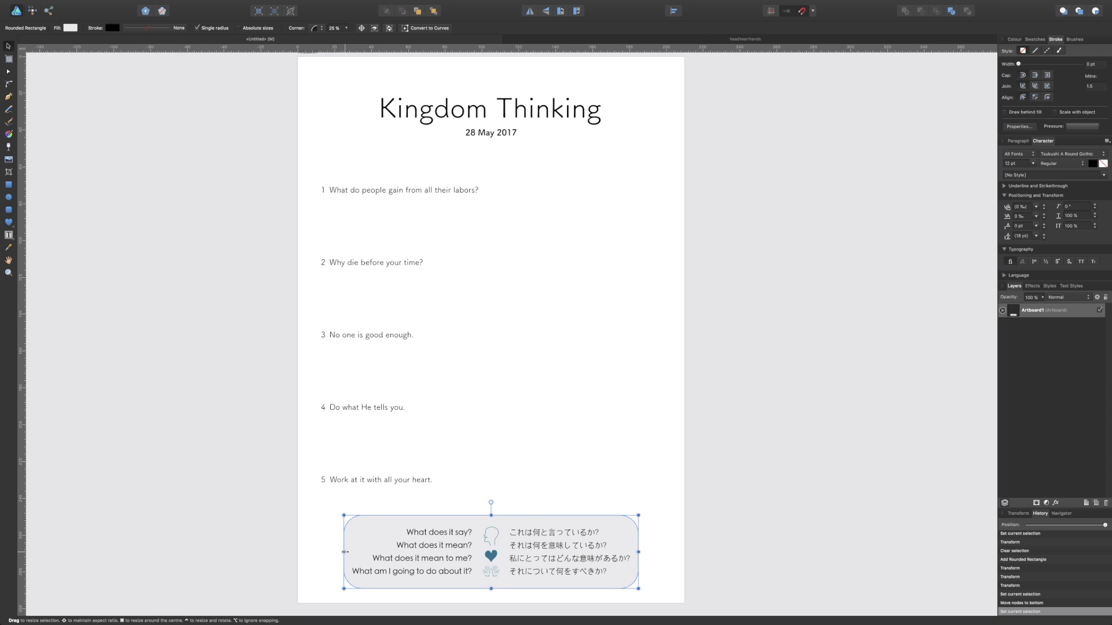
left_click_drag(345, 552, 333, 552)
left_click(658, 465)
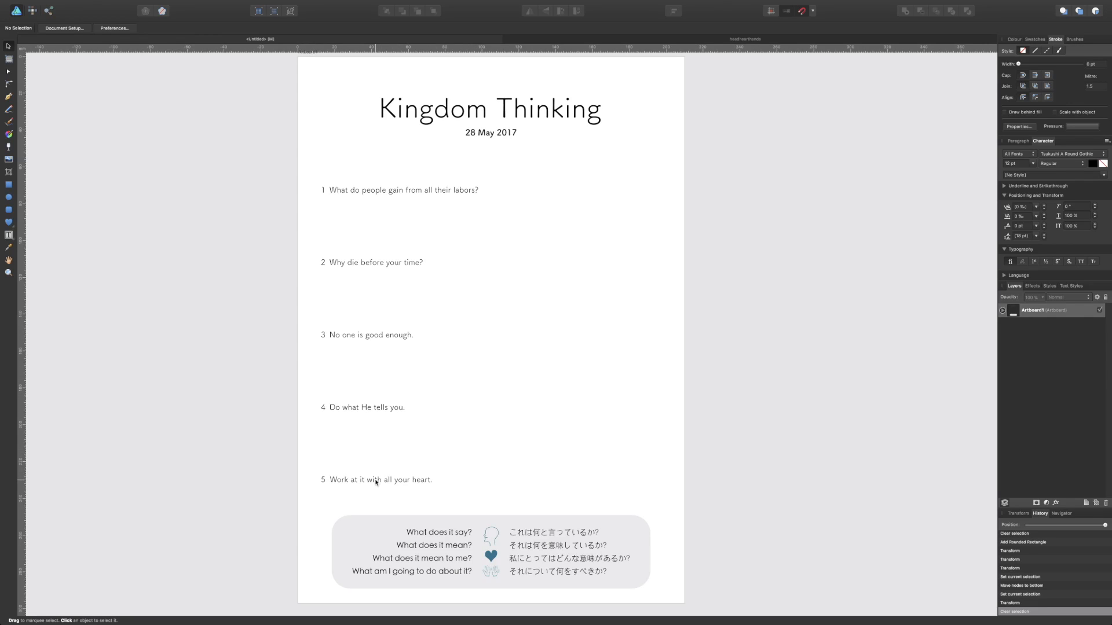
Nudge question 5 and its number up together to leave more space above the footer box
left_click(406, 483)
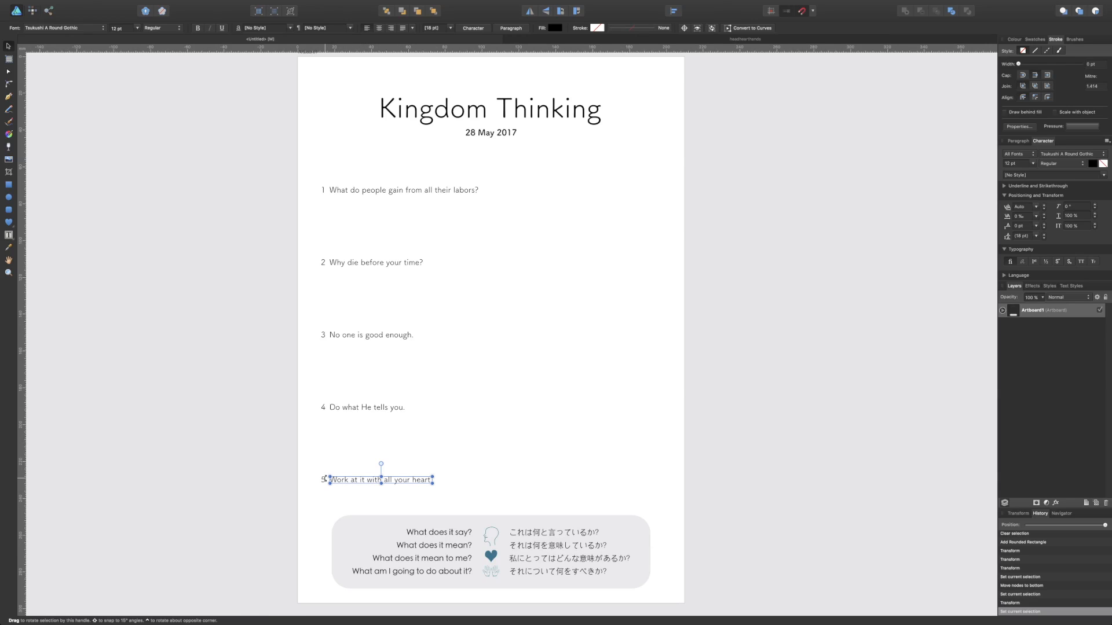
left_click_drag(454, 489, 305, 462)
key("Up")
key("Up")
key("Up")
key("Up")
key("Up")
key("Up")
key("Up")
key("Up")
key("Up")
key("Up")
key("Up")
key("Up")
key("Up")
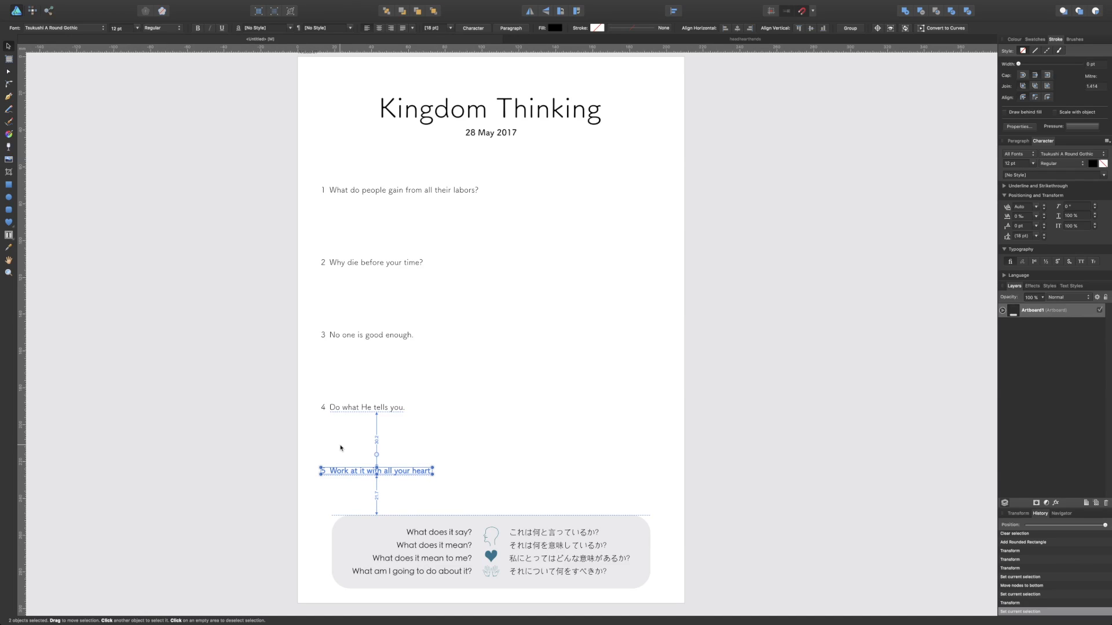
key("Up")
key("Up")
key("Up")
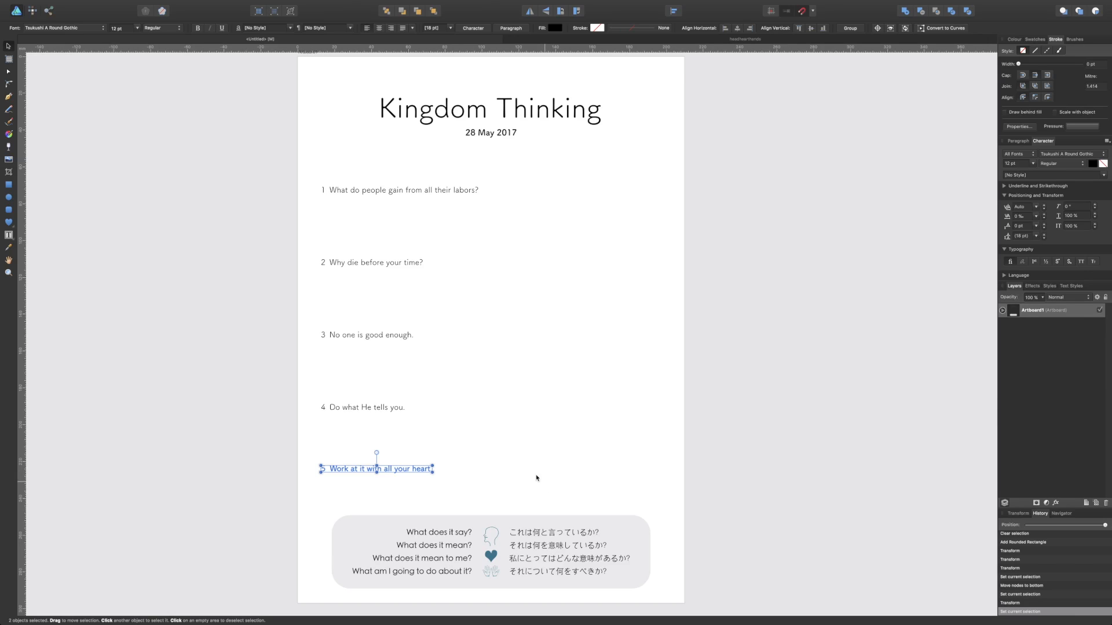
left_click(480, 480)
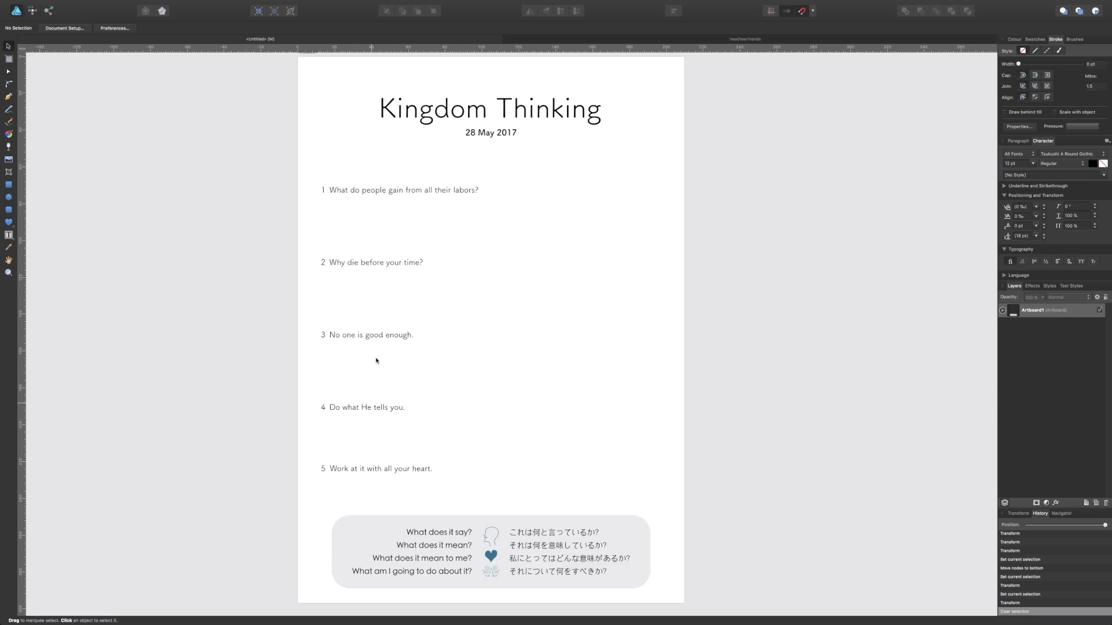
Try to distribute the five questions and their separate numbers evenly in the vertical direction
left_click_drag(308, 169, 544, 495)
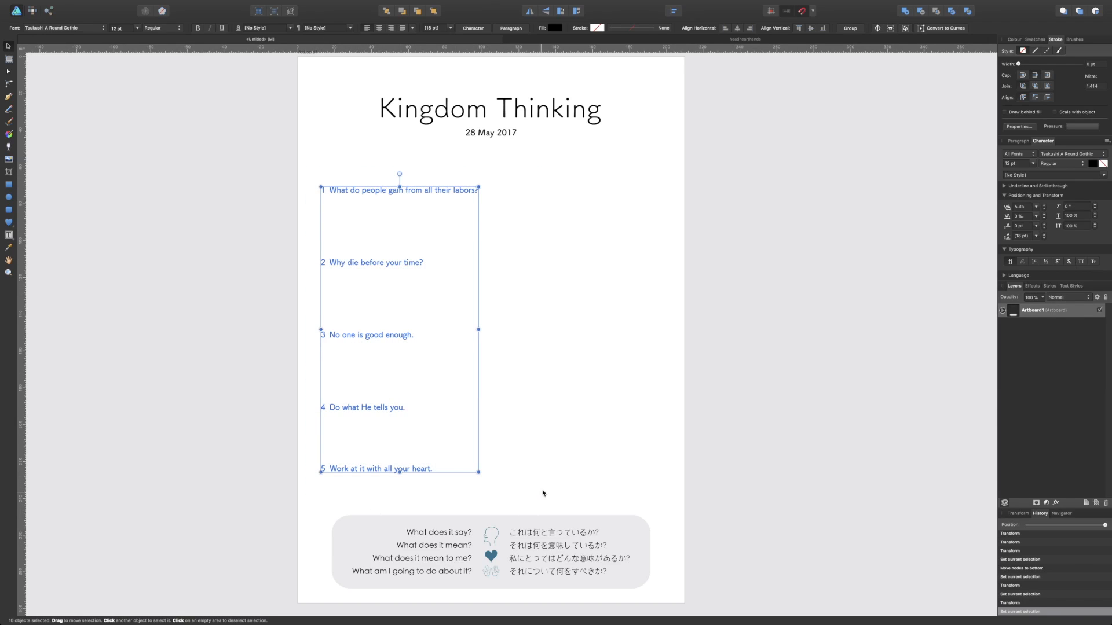
left_click(674, 11)
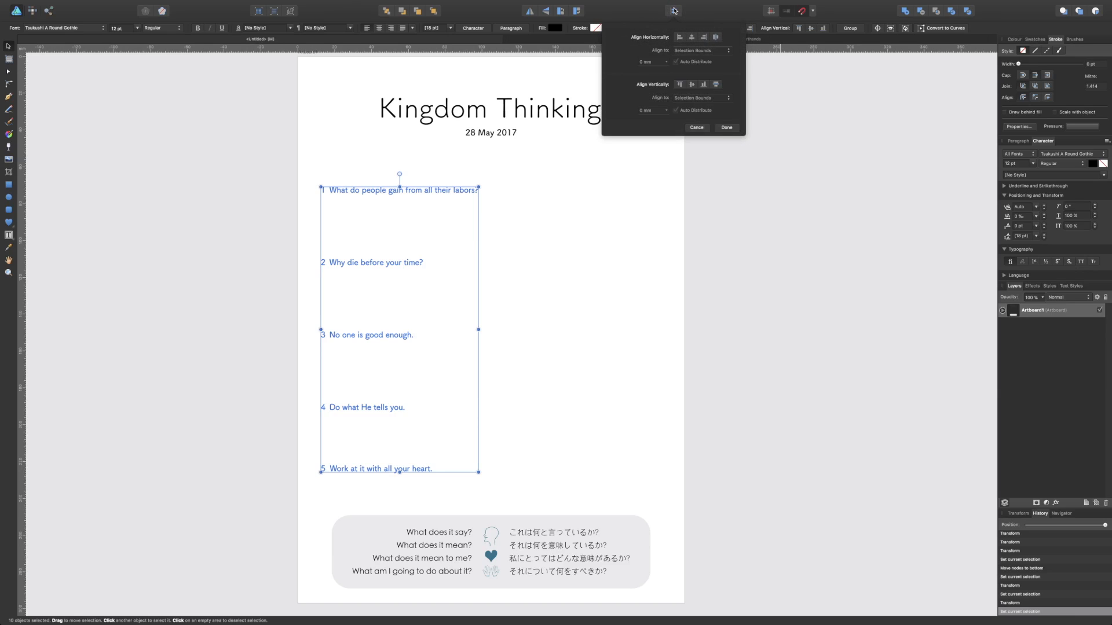
left_click(717, 85)
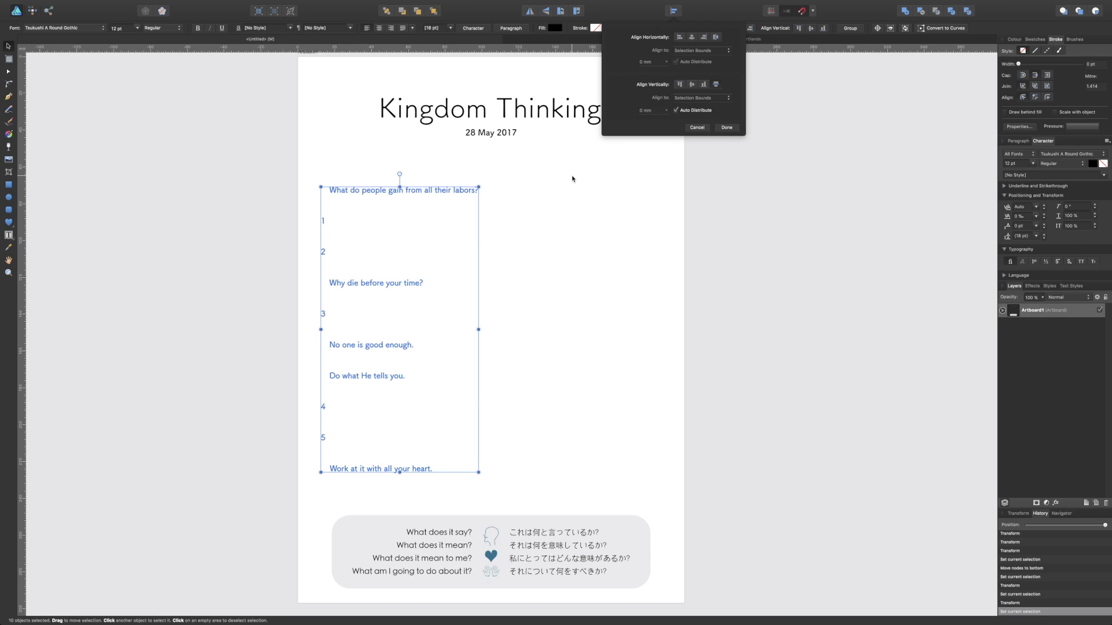
key("super+z")
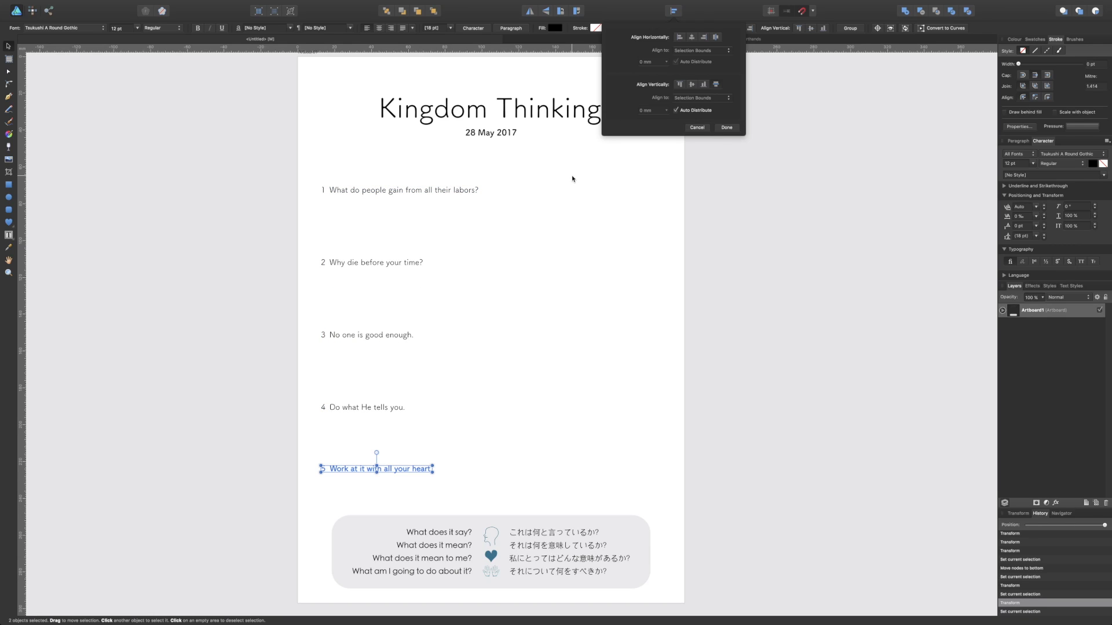
left_click(552, 209)
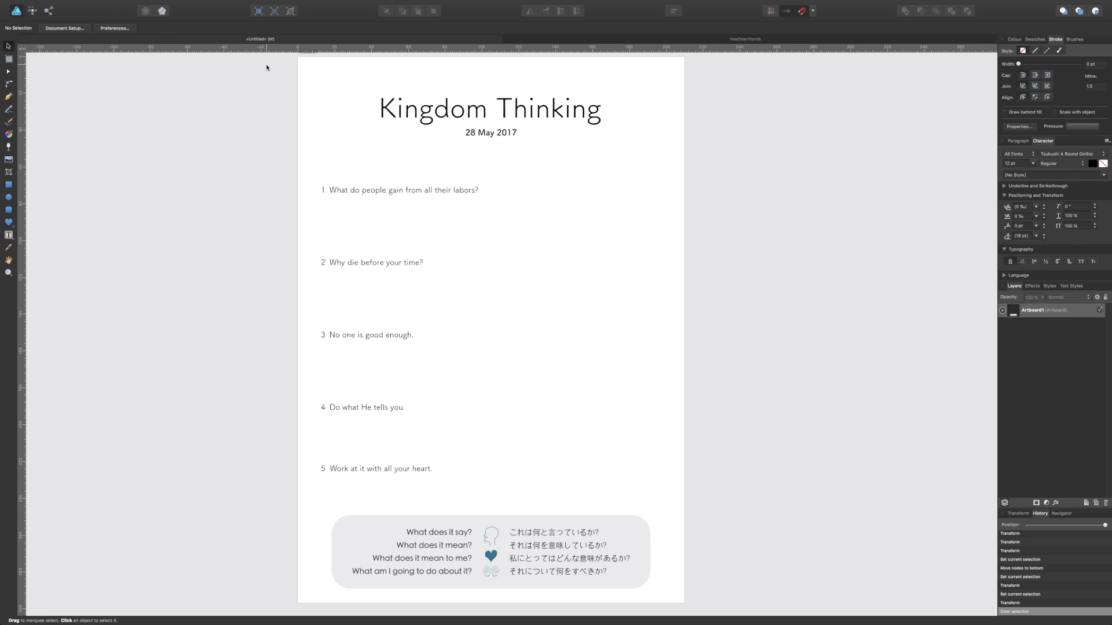
left_click_drag(306, 148, 529, 498)
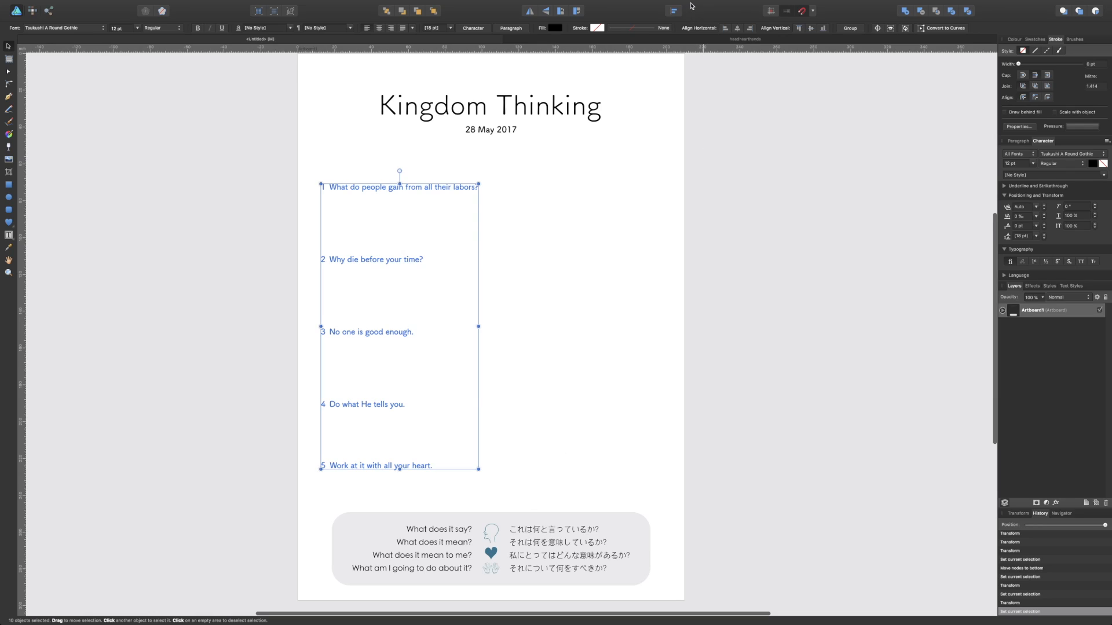
left_click(671, 13)
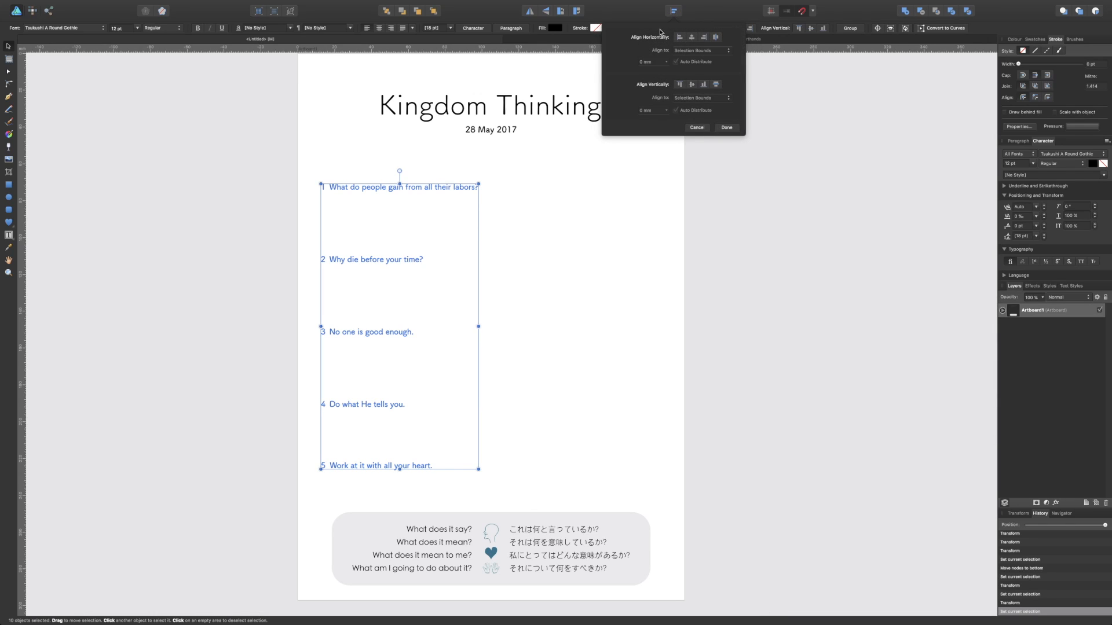
left_click(716, 84)
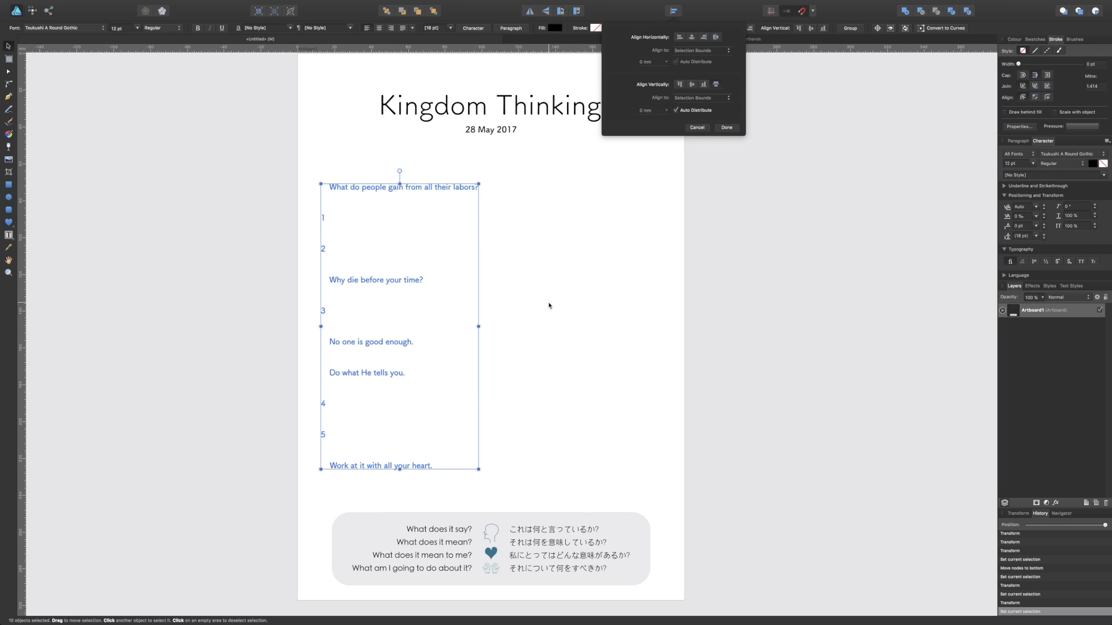
left_click(657, 199)
key("super+z")
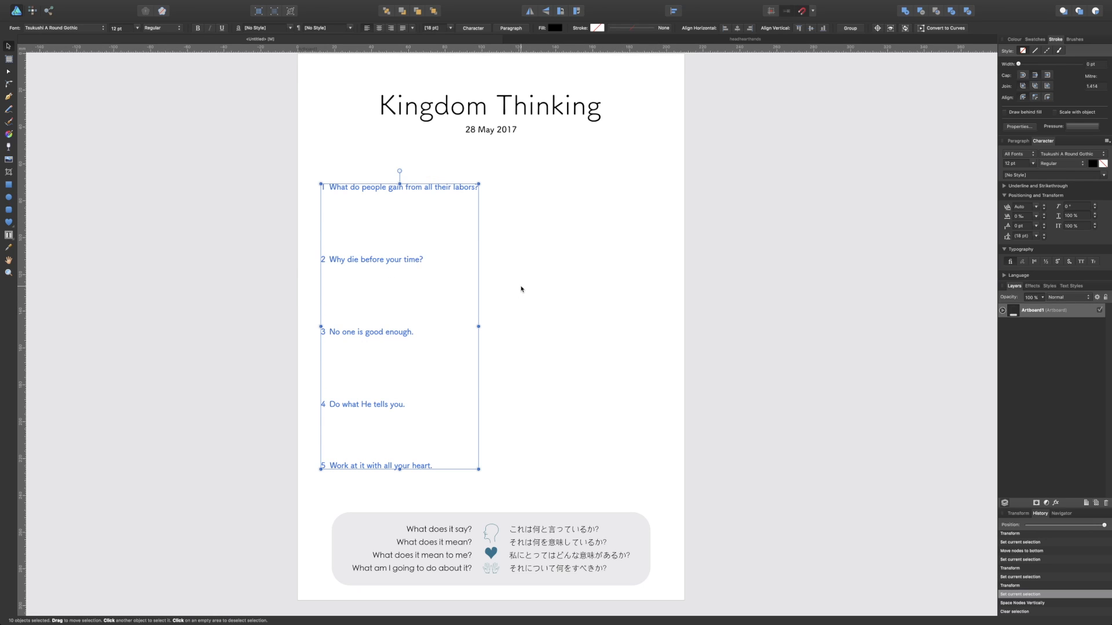
left_click(519, 298)
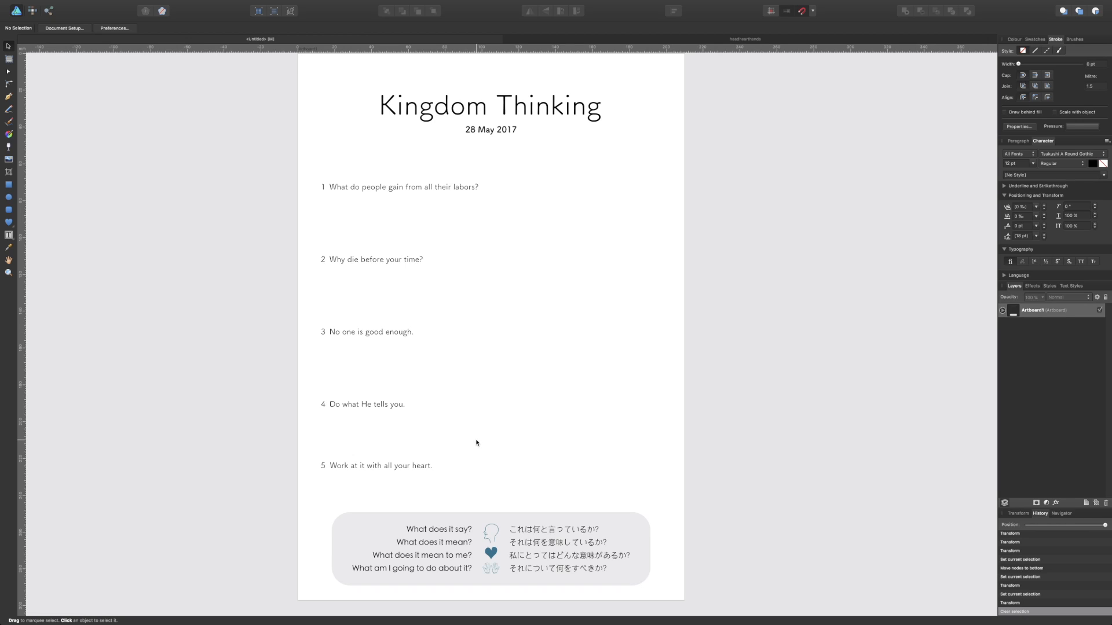
Group each question number with its question text, working from question 5 up to question 1
left_click(455, 474)
left_click_drag(455, 474, 281, 454)
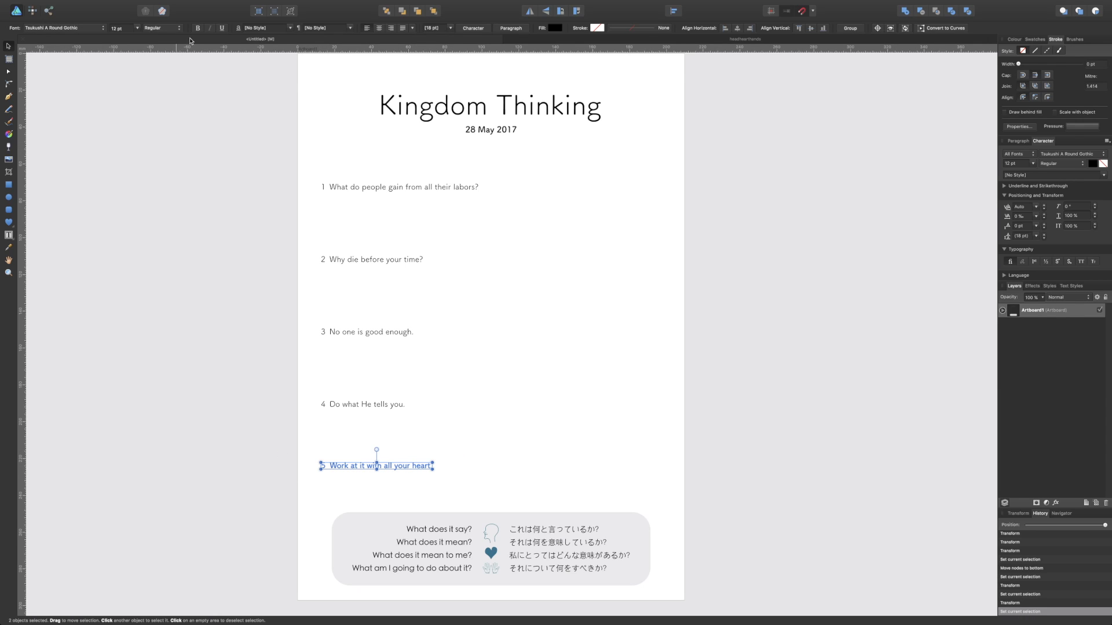
left_click(858, 30)
mouse_move(438, 422)
left_mouse_down()
mouse_move(290, 407)
mouse_move(287, 391)
left_mouse_up()
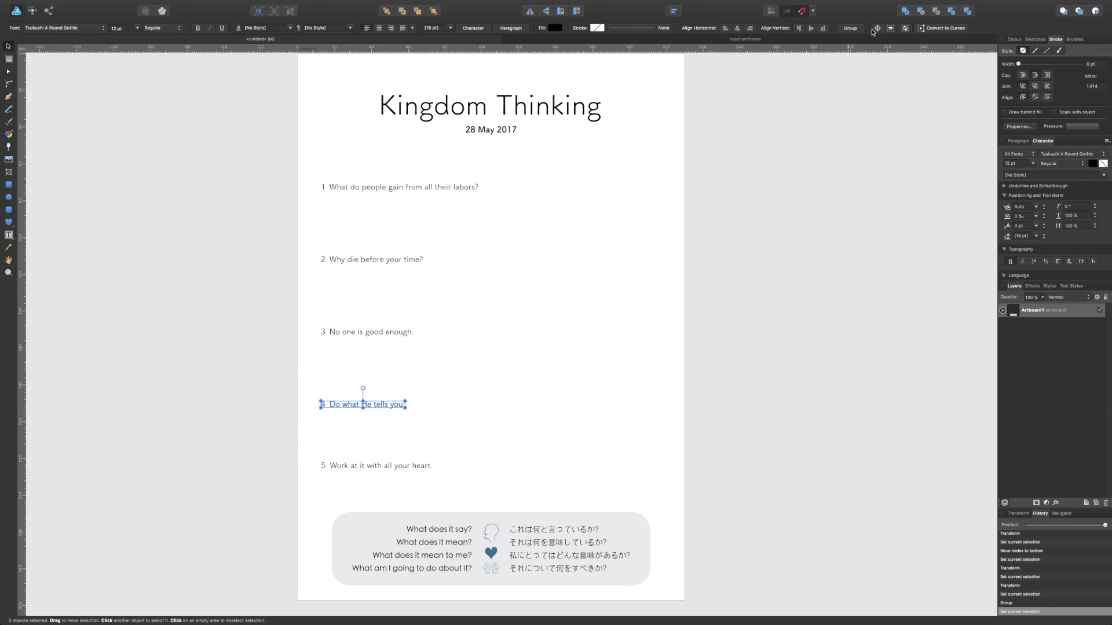
left_click(852, 29)
left_click_drag(441, 349, 297, 313)
left_click(851, 29)
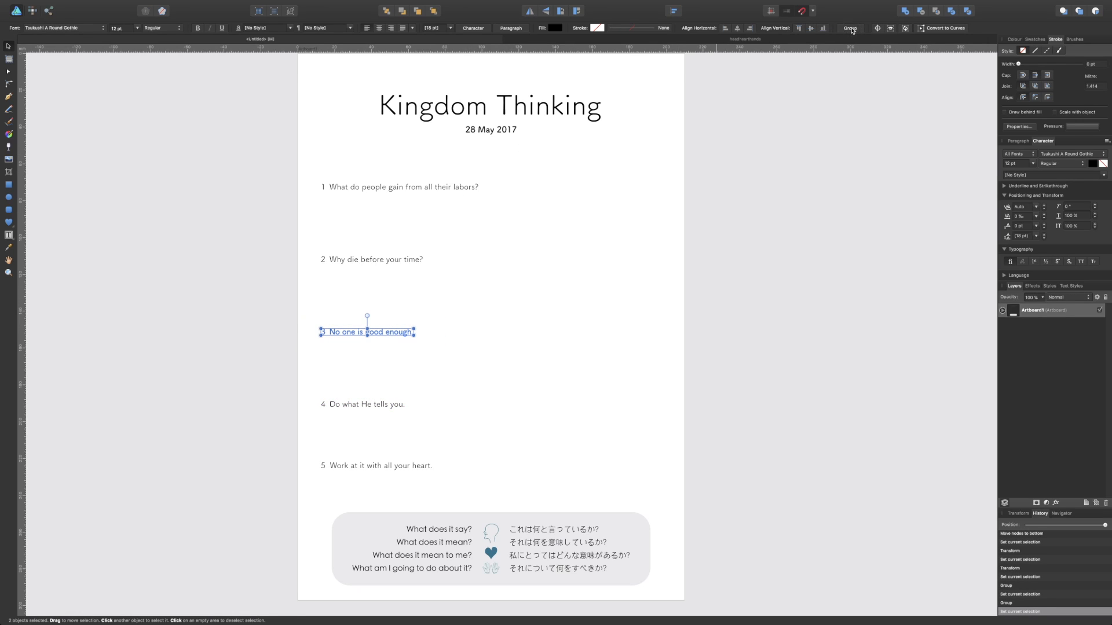
left_click_drag(441, 278, 299, 221)
left_click(851, 29)
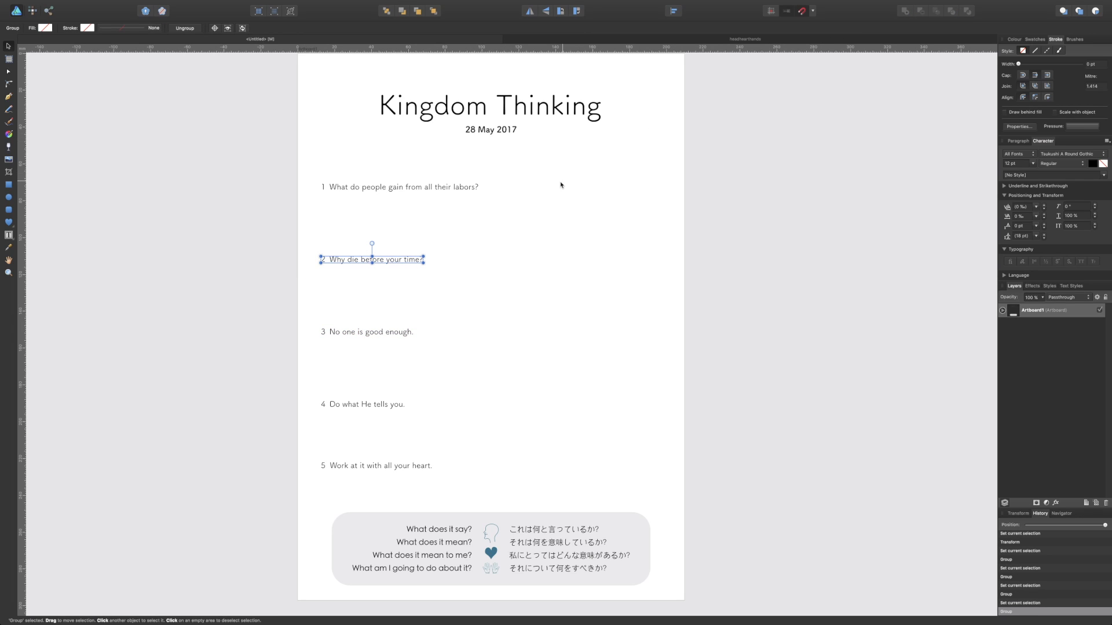
left_click_drag(491, 203, 299, 169)
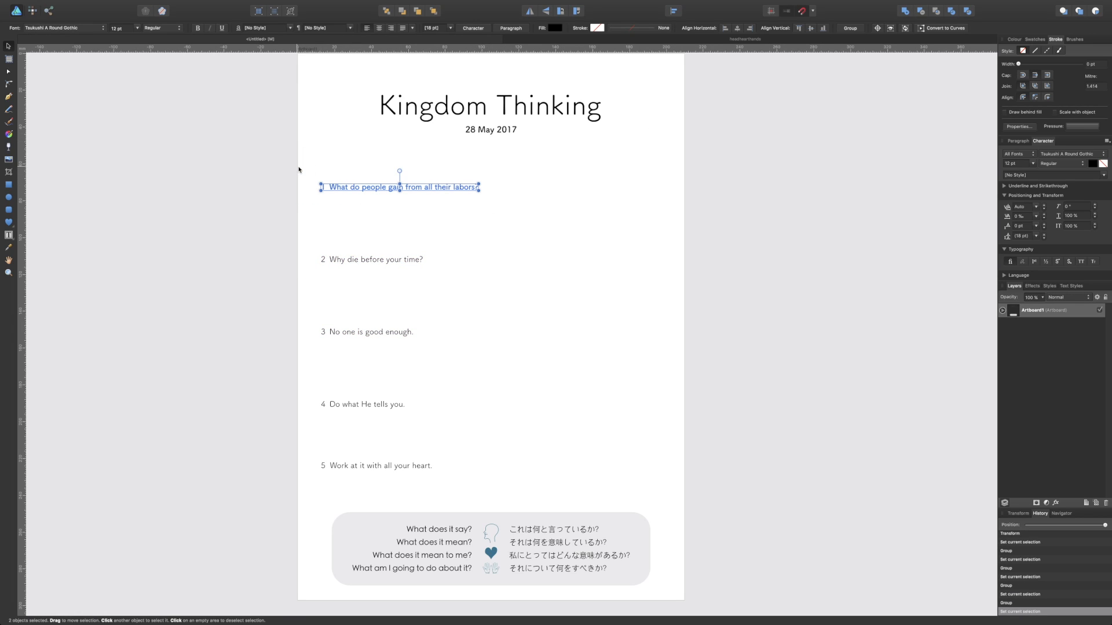
left_click(850, 28)
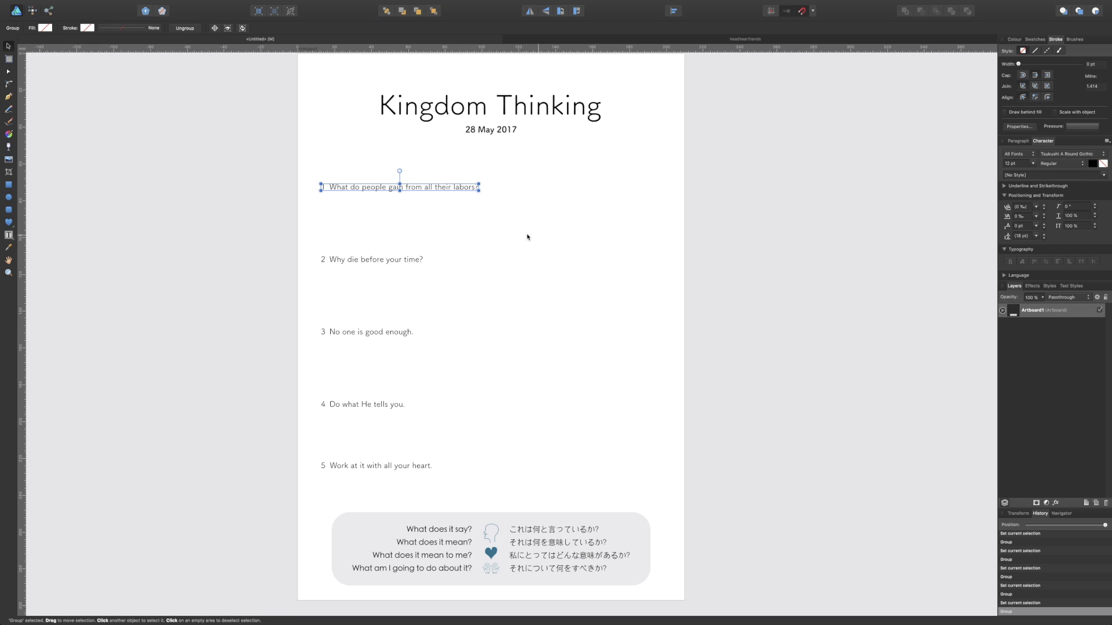
Space the five grouped questions evenly in the vertical direction with automatic distribution
left_click(307, 179)
left_click_drag(308, 154, 521, 497)
left_click(673, 11)
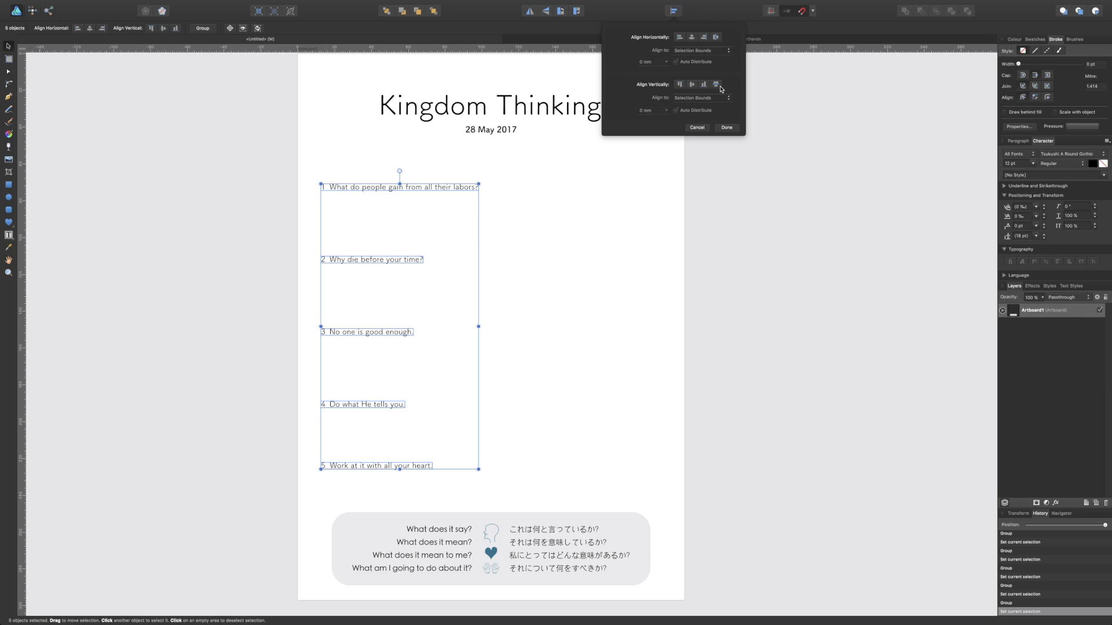
left_click(716, 85)
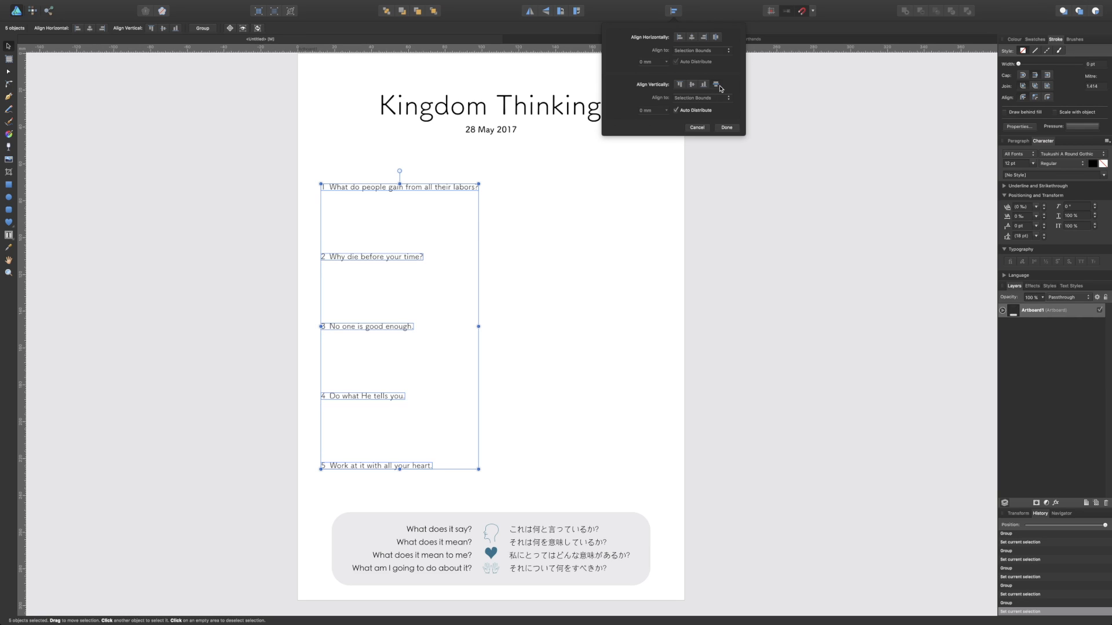
left_click(620, 303)
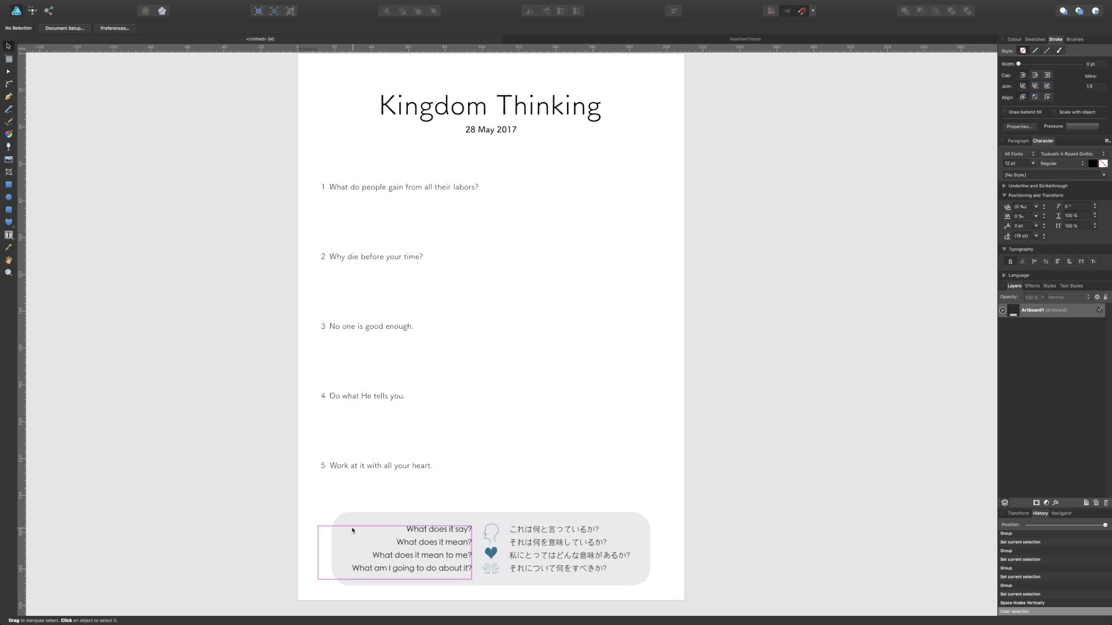
Distribute the five question groups and the grey footer rectangle vertically so all the gaps between them are equal
left_click_drag(310, 160, 548, 503)
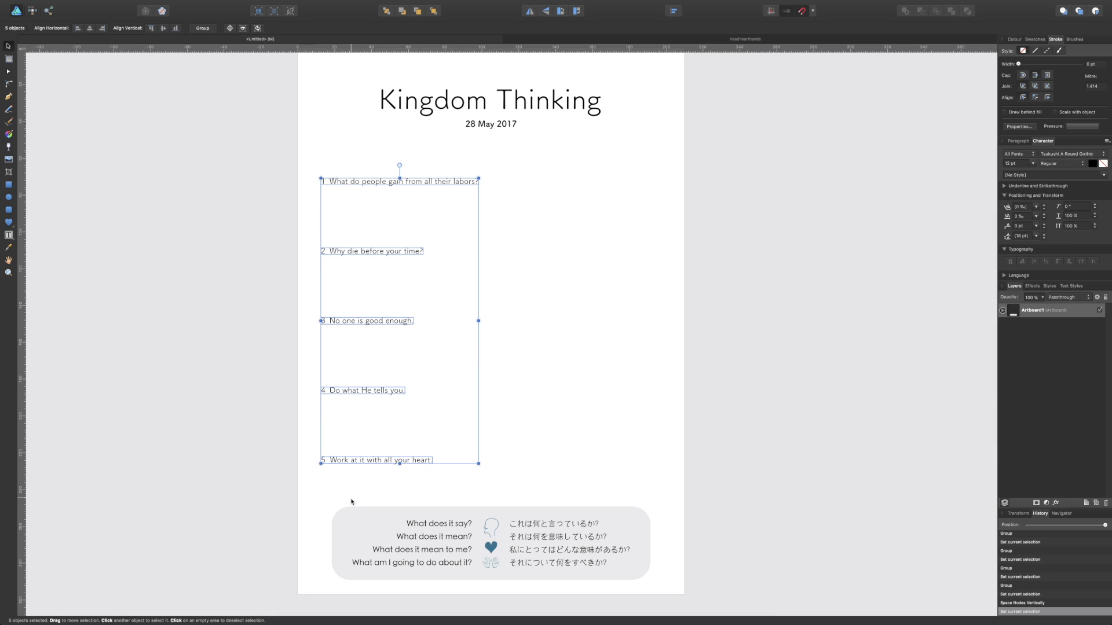
left_click(346, 516, "shift")
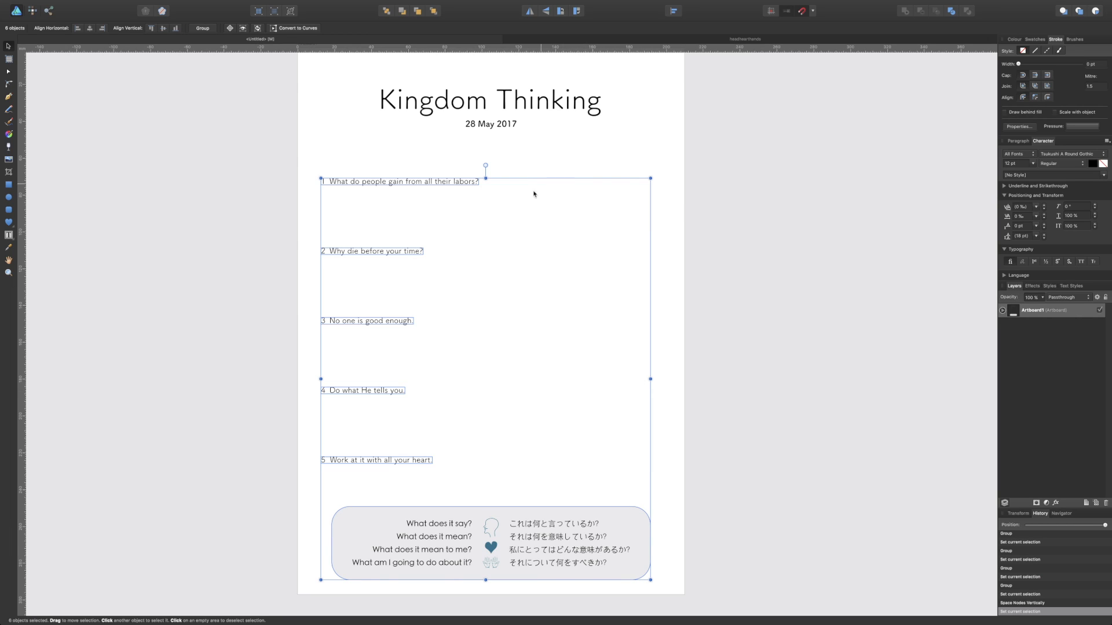
left_click(675, 11)
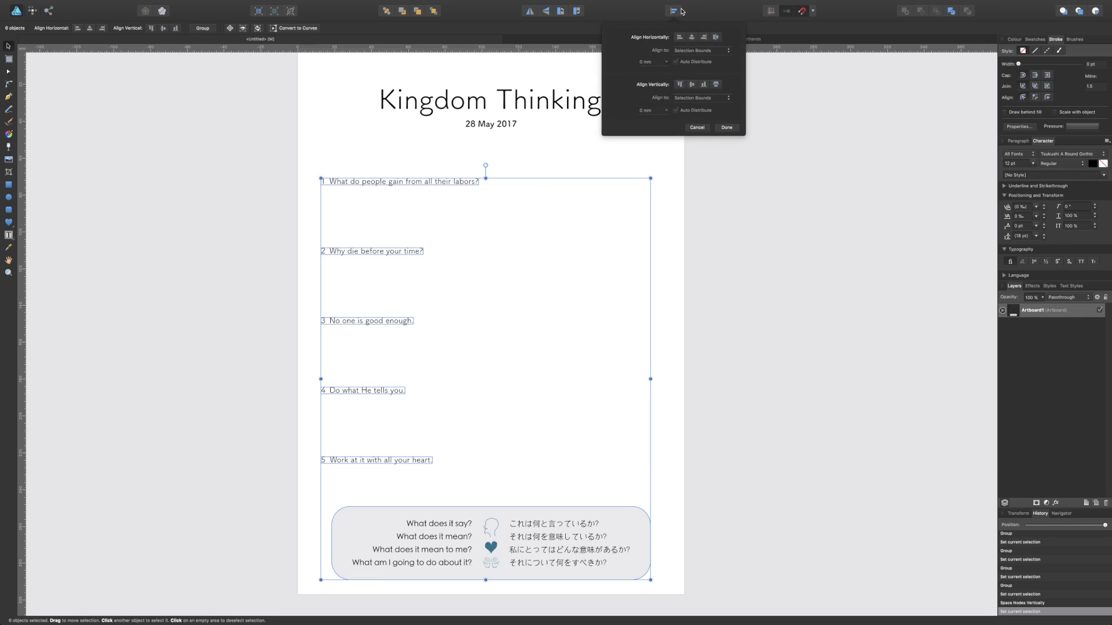
left_click(716, 84)
left_click(681, 179)
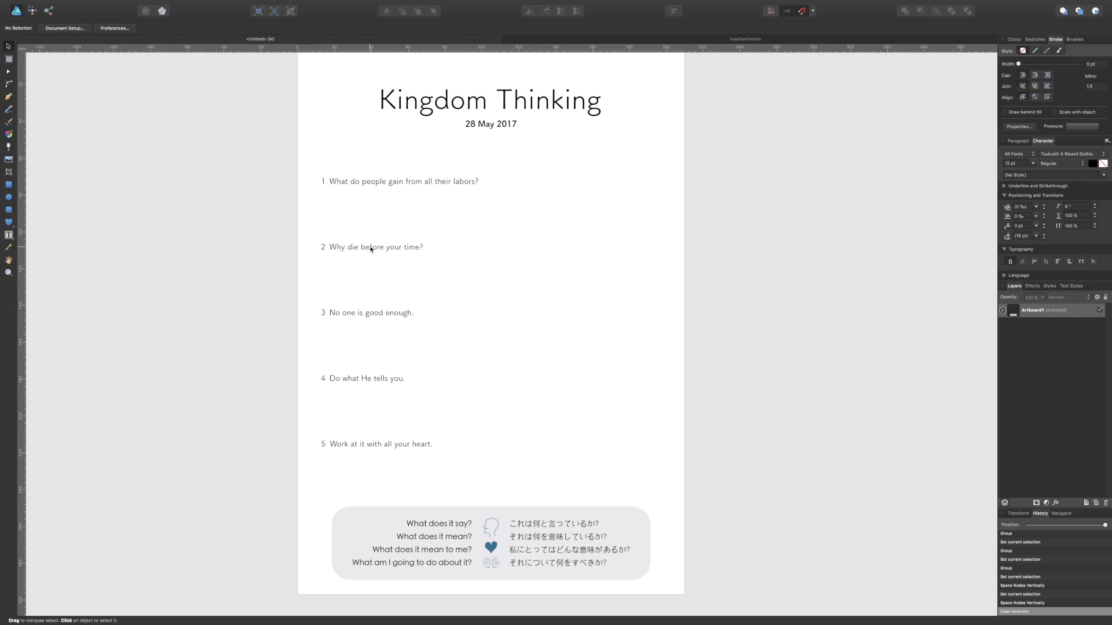
Nudge all five question groups down slightly together to balance the gaps below the date and above the footer box
left_click_drag(308, 158, 536, 461)
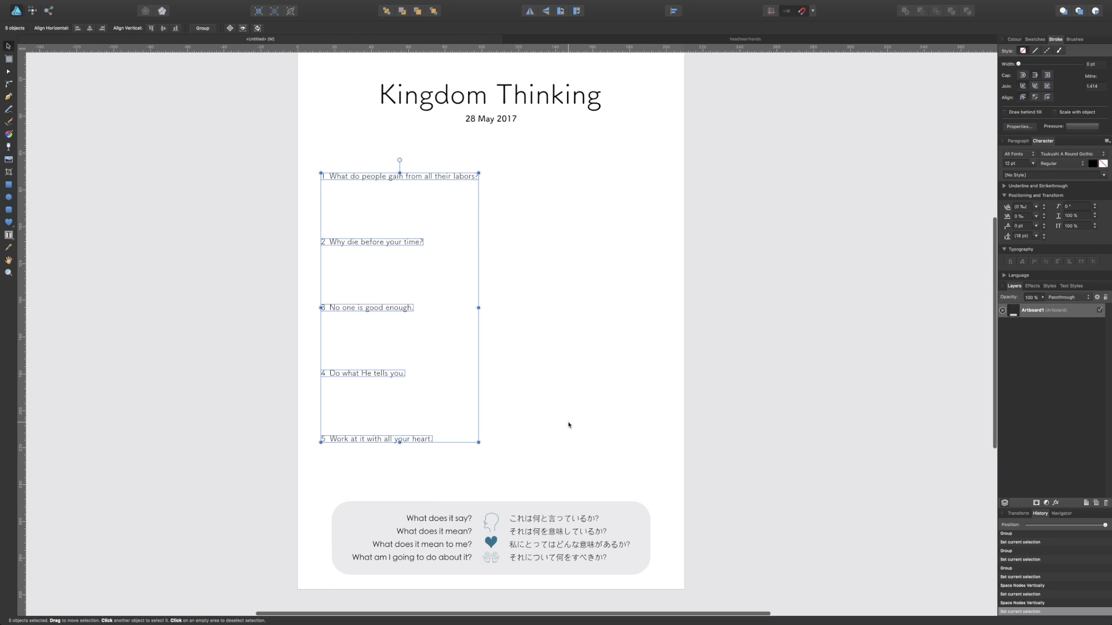
key("Down")
key("Down")
key("Down")
key("Down")
key("Down")
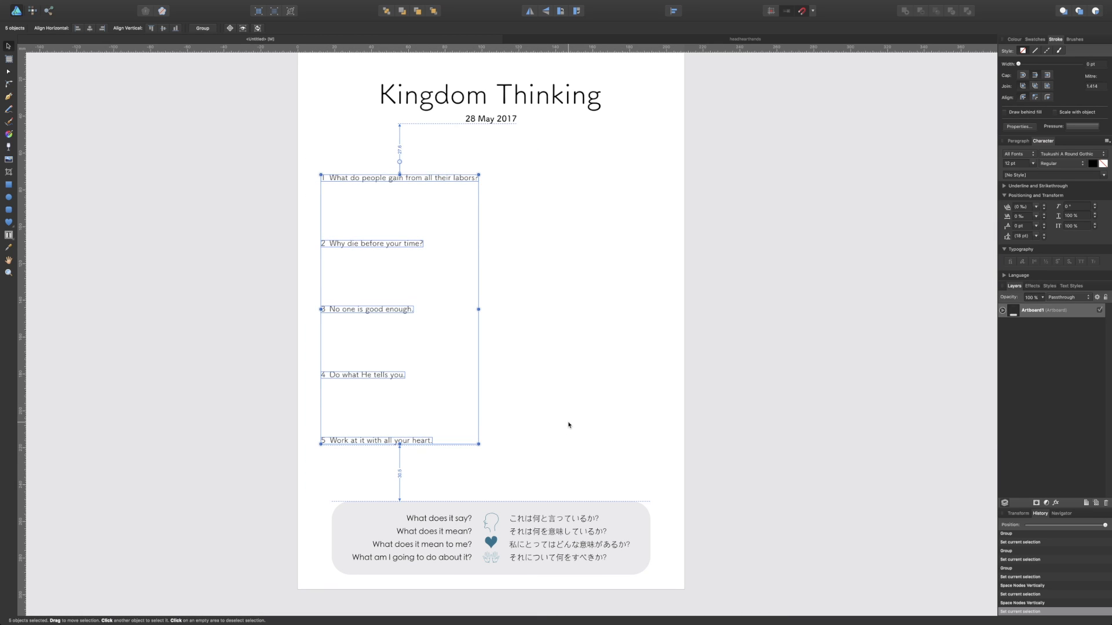
key("Down")
key("Down")
key("Down")
key("Down")
key("Down")
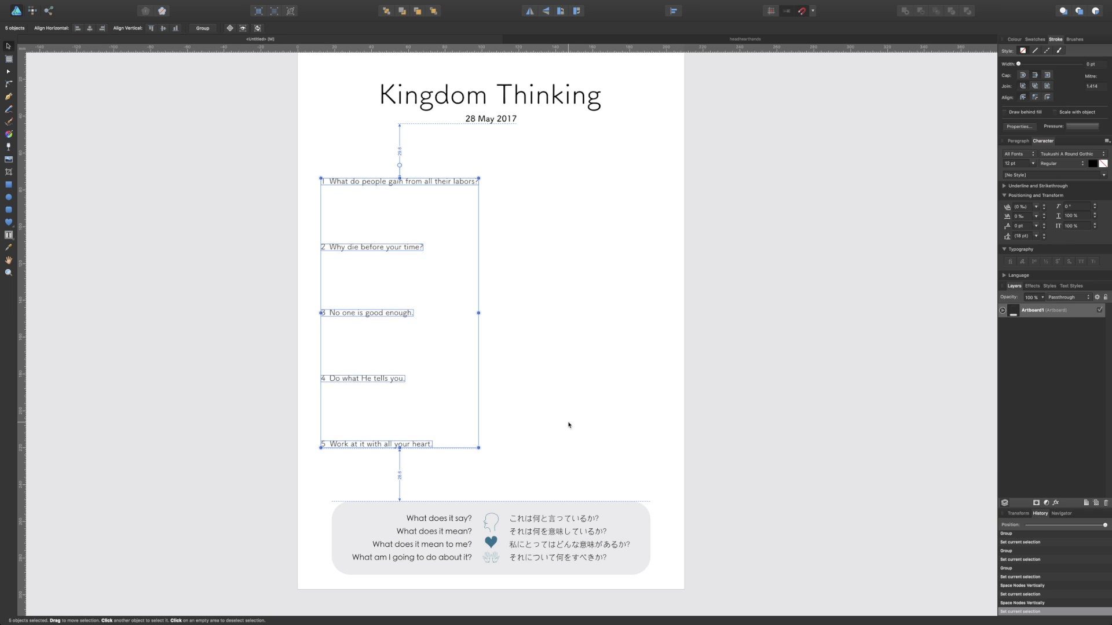
left_click(568, 425)
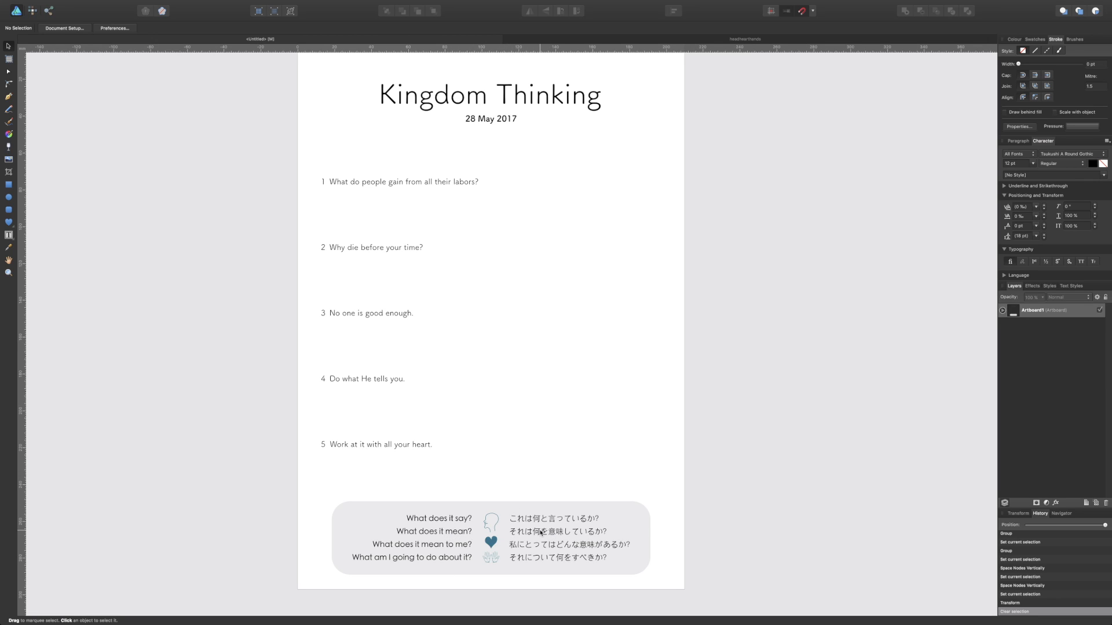
Set the font size of the English and Japanese footer question texts to 10 pt
left_click(455, 533)
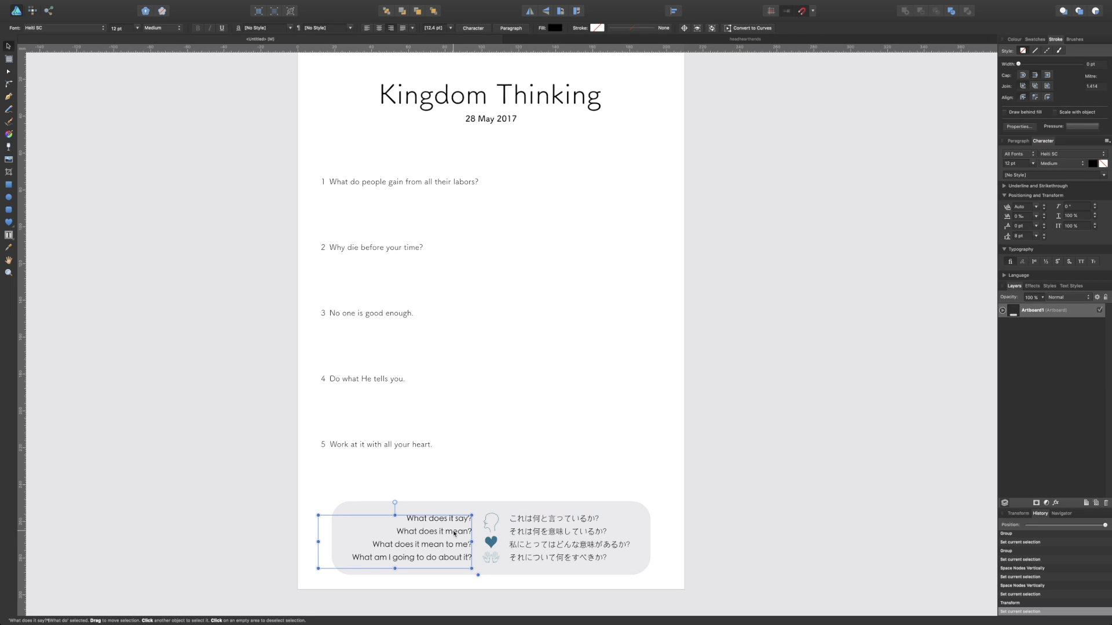
left_click(590, 537, "shift")
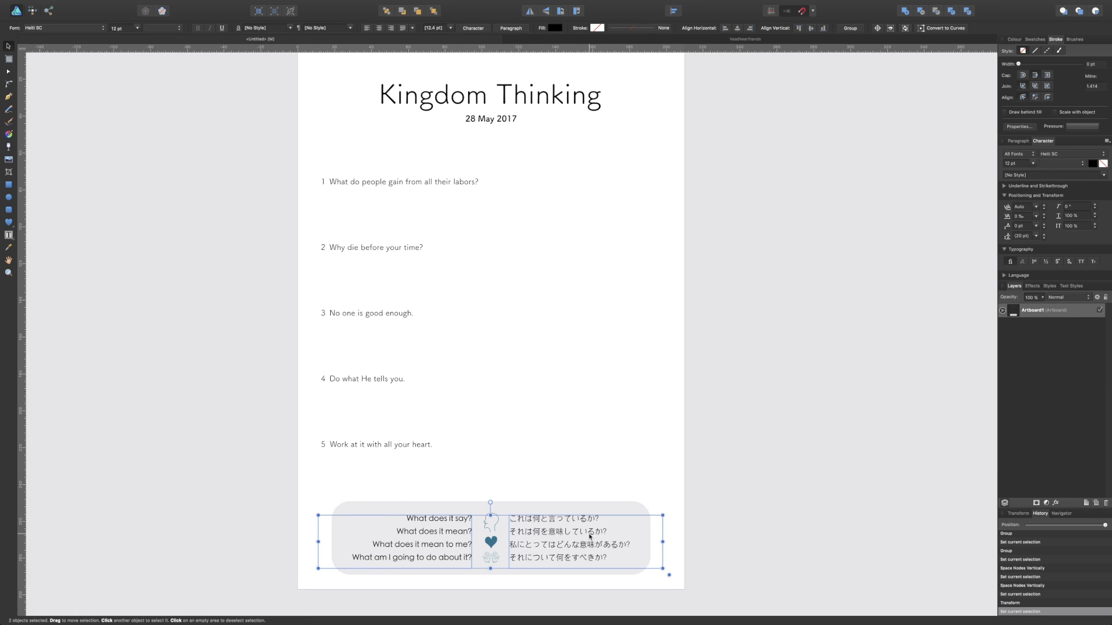
left_click(138, 28)
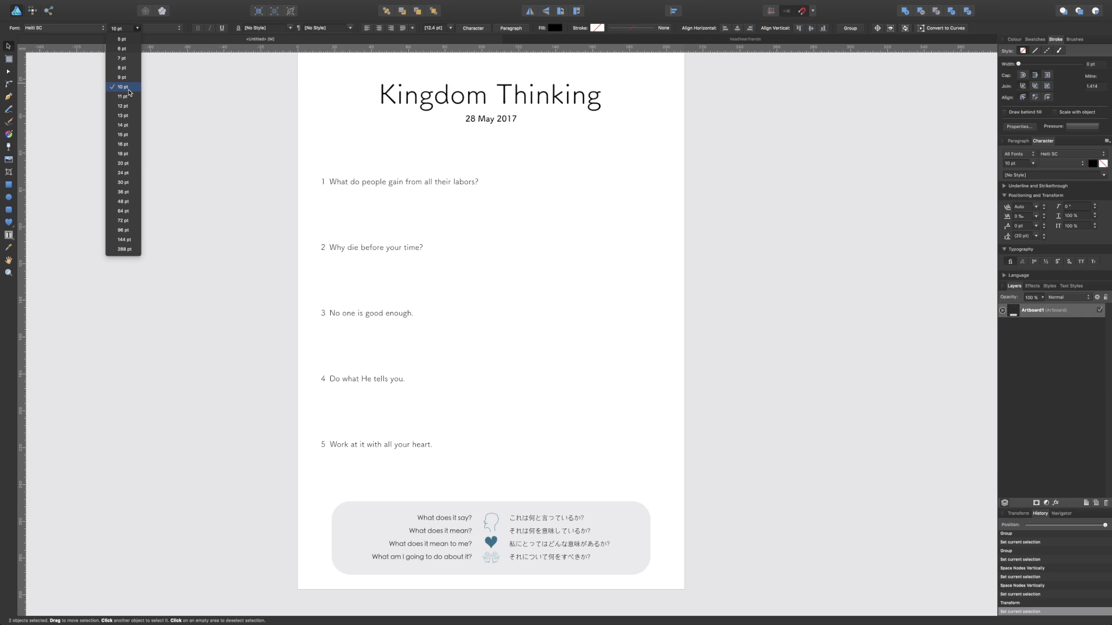
left_click(129, 88)
Narrow the grey footer rectangle equally on both sides and trim its top and bottom edges slightly around the footer text
left_click(387, 510)
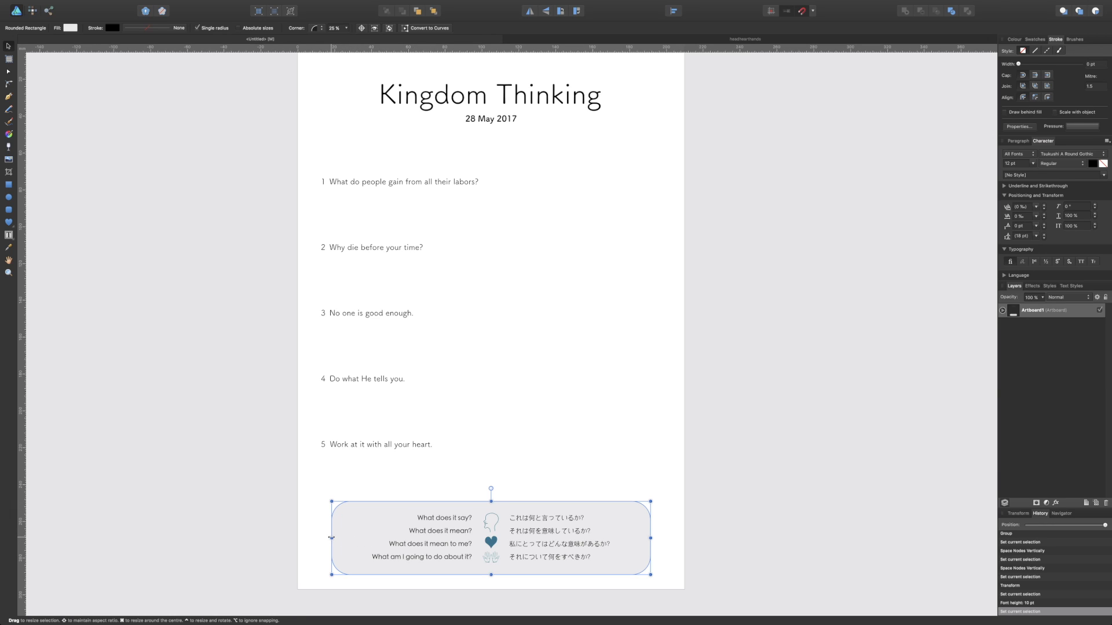
left_click_drag(331, 537, 340, 538)
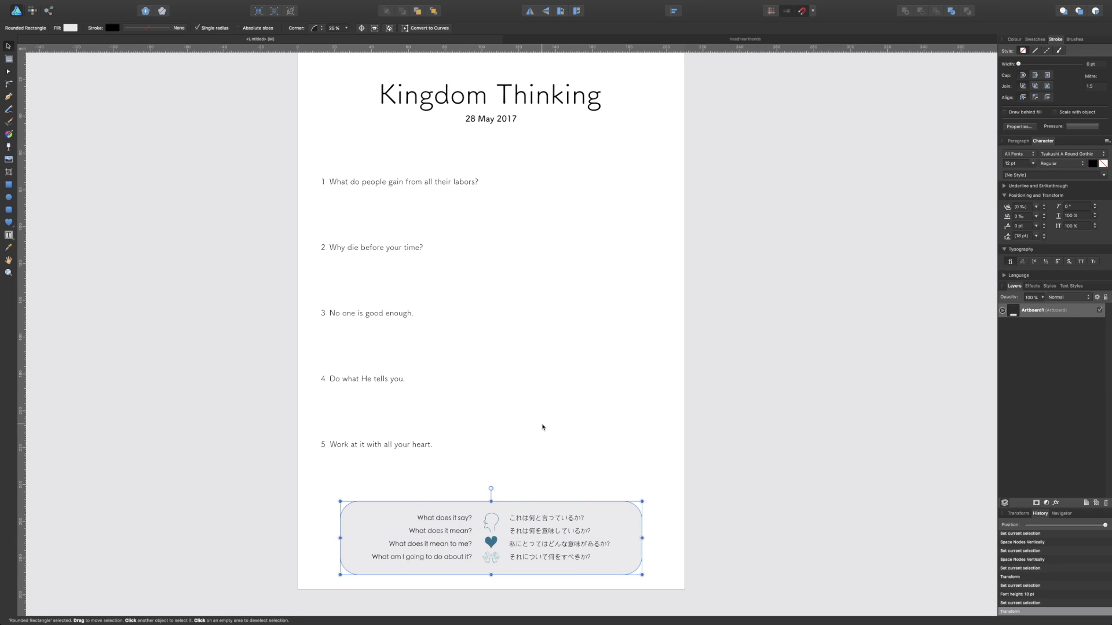
left_click_drag(491, 503, 491, 504)
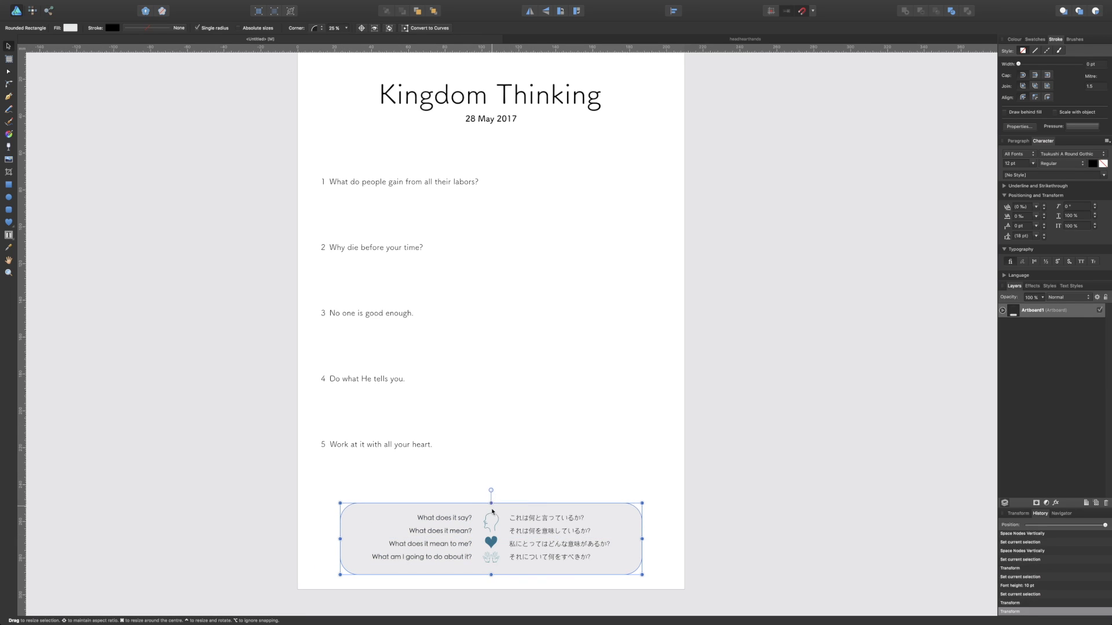
left_click_drag(491, 575, 491, 569)
left_click(540, 409)
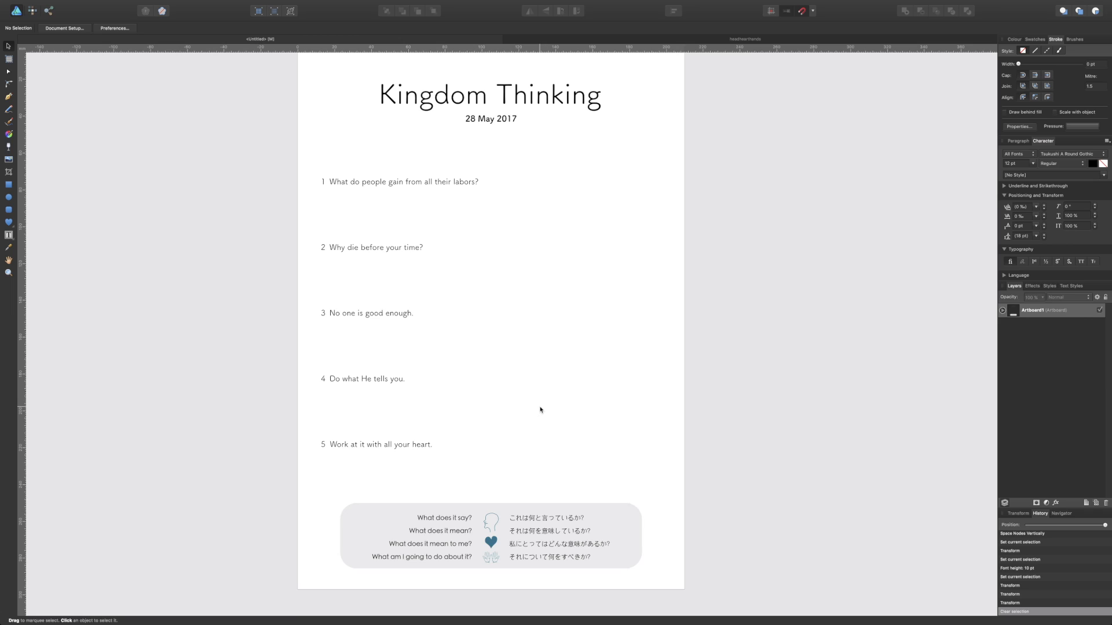
Nudge the grey footer rectangle down slightly to centre it vertically behind the questions and icons
left_click(382, 514)
key("Down")
key("Down")
key("Down")
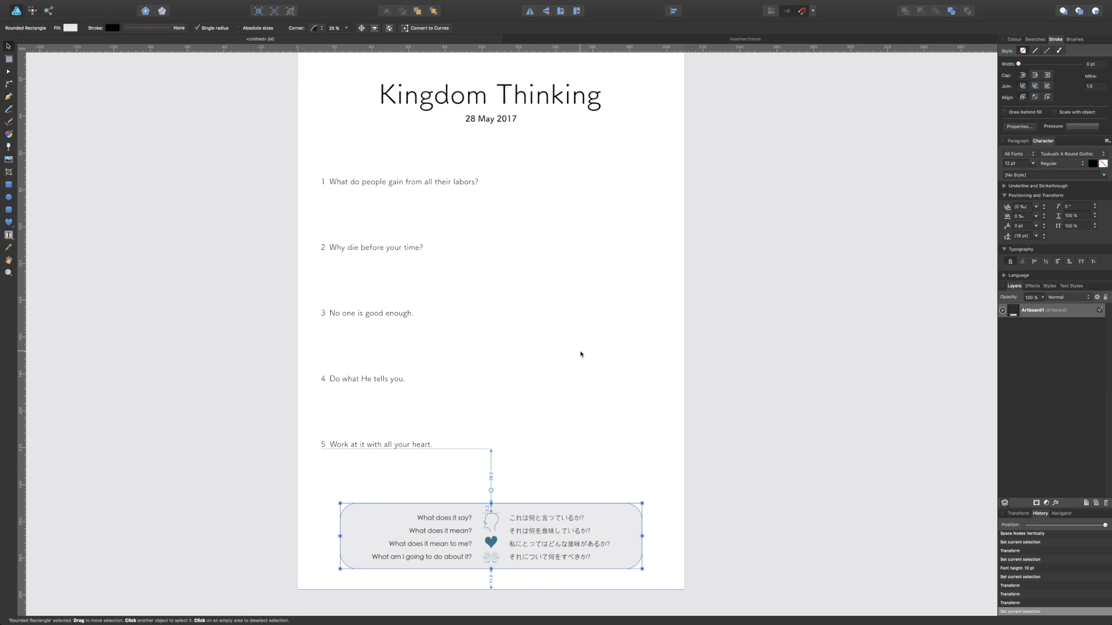
key("Down")
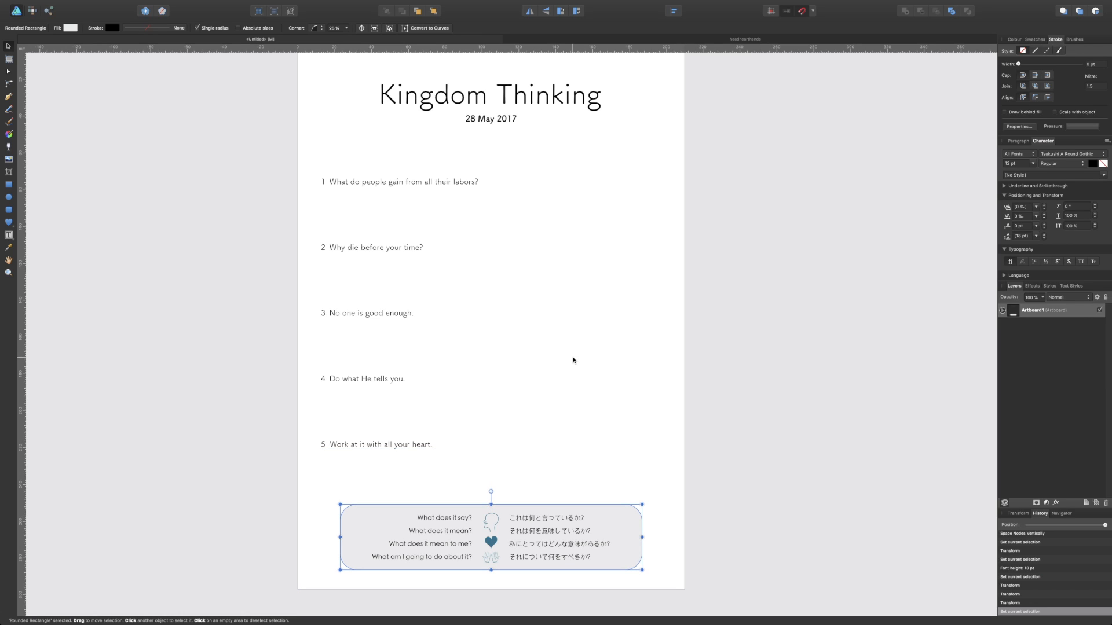
left_click(573, 360)
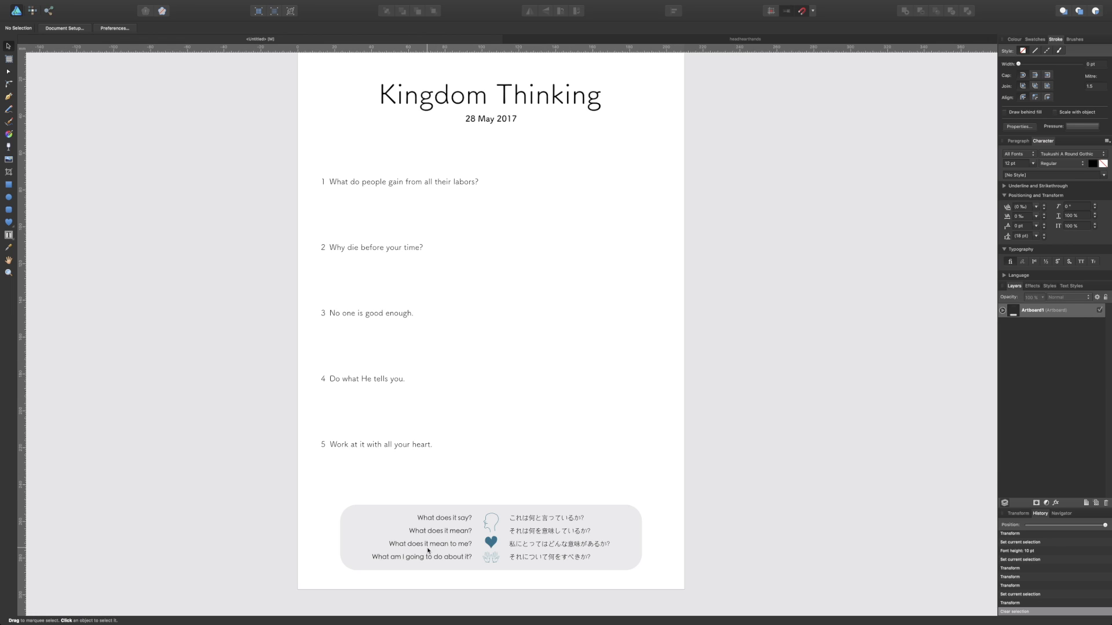
Reduce the corner radius of the grey footer rectangle to 11 %
left_click(369, 513)
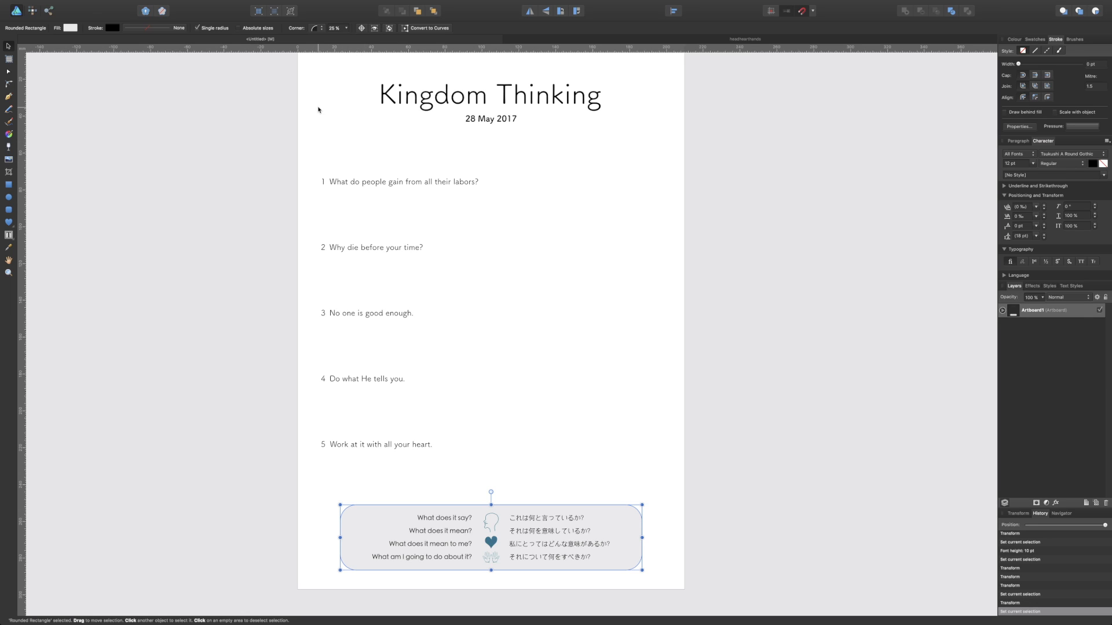
left_click(347, 27)
left_click_drag(345, 40, 336, 41)
left_click_drag(337, 41, 336, 40)
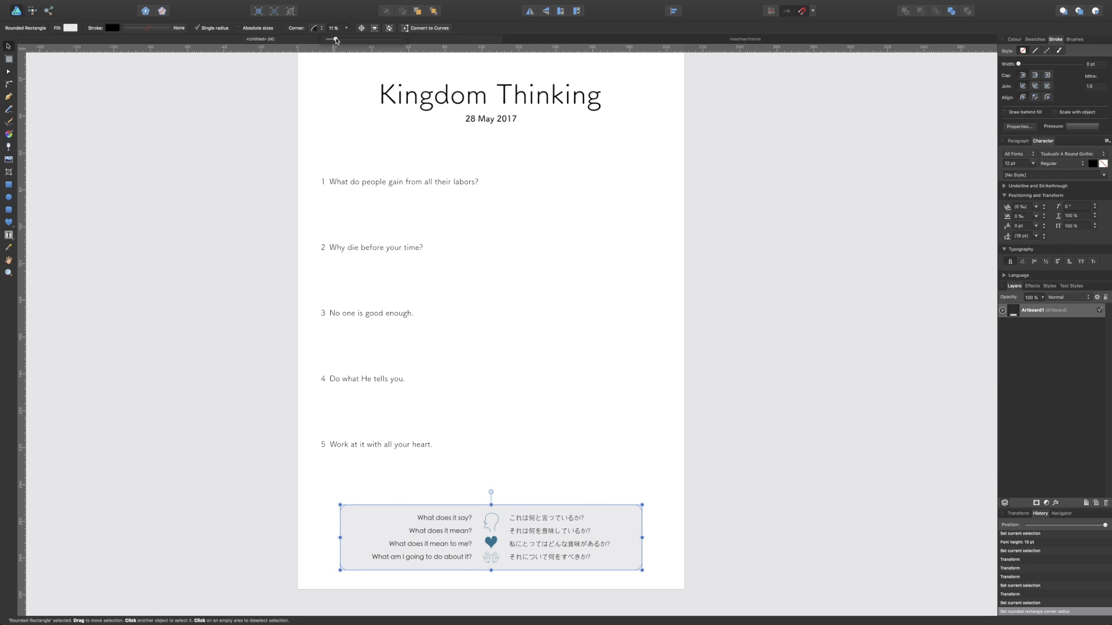
left_click(587, 239)
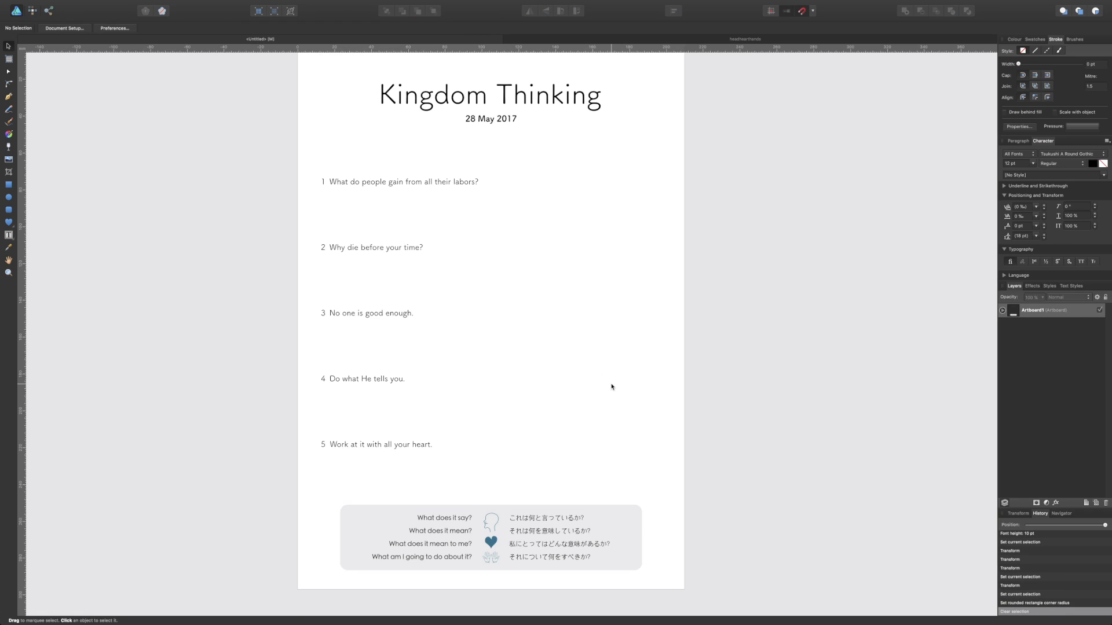
Pull in the outer edges of the English and Japanese footer text frames so they fit closely around their text inside the rectangle
left_click(350, 525)
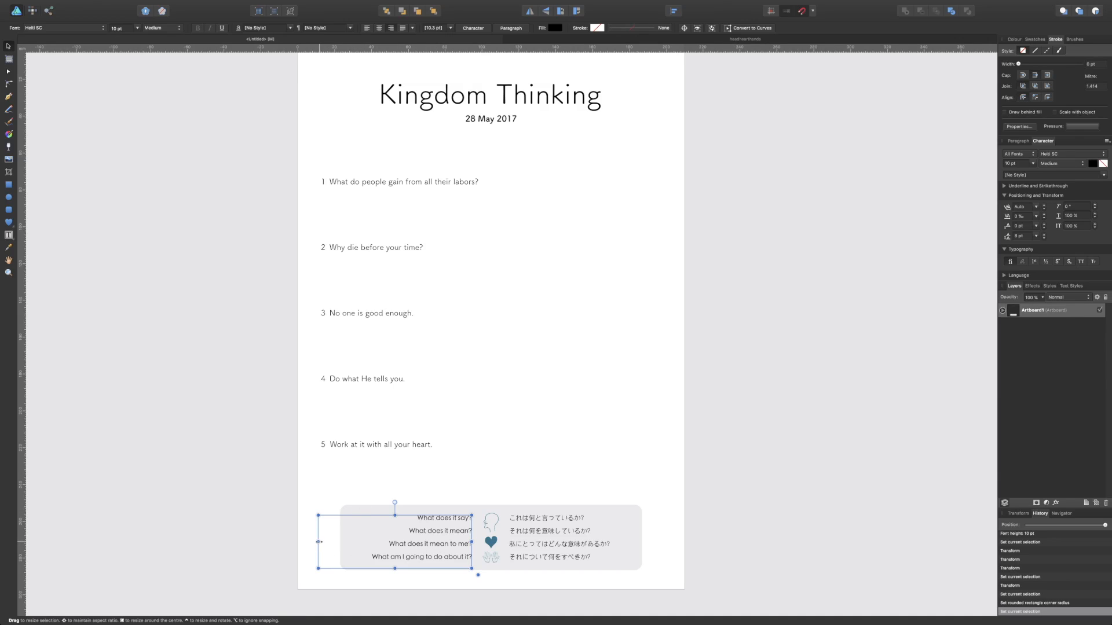
left_click_drag(318, 542, 367, 542)
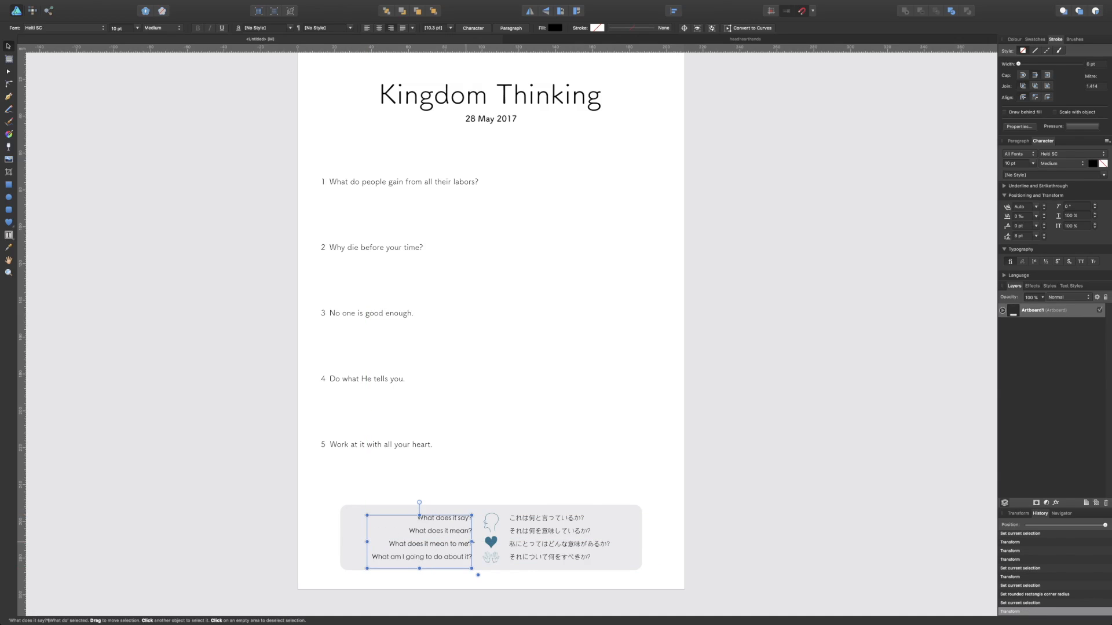
left_click(532, 535)
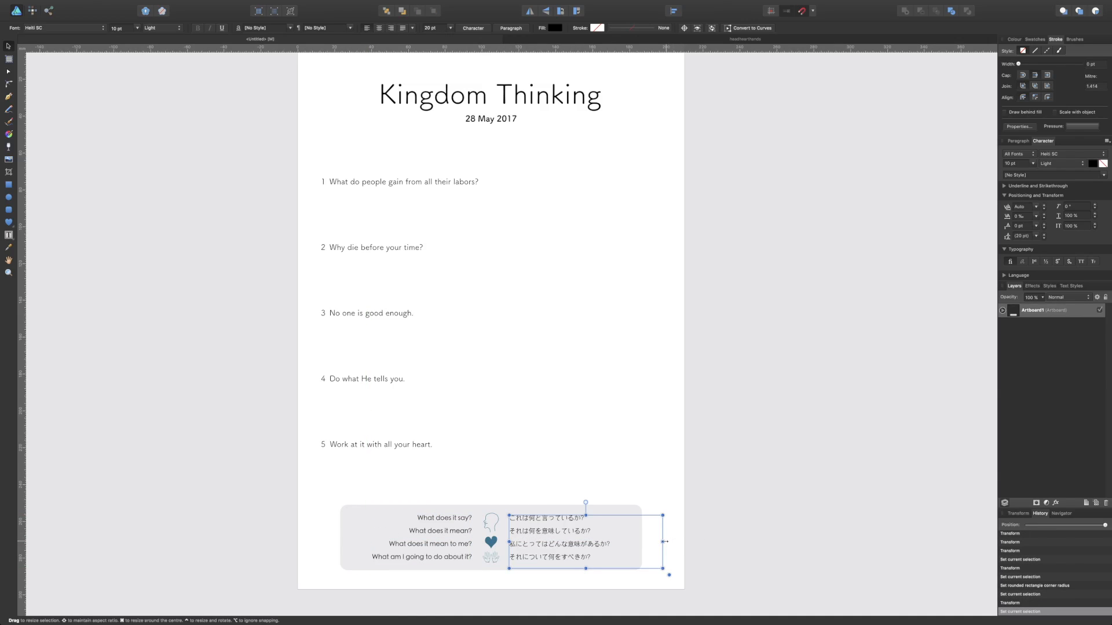
left_click_drag(663, 542, 614, 543)
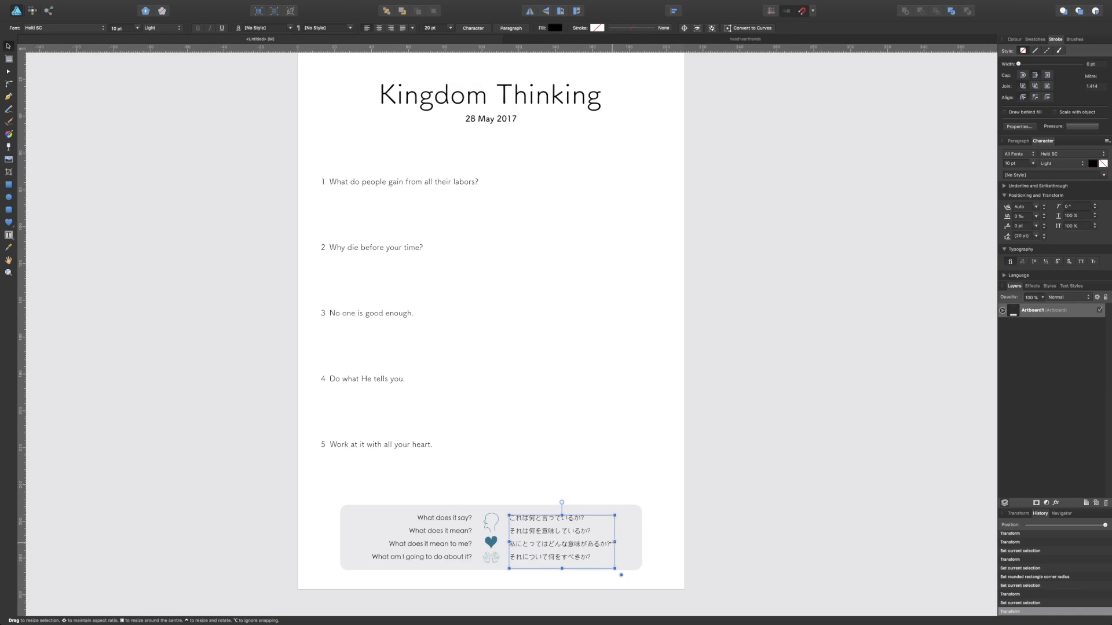
left_click(550, 437)
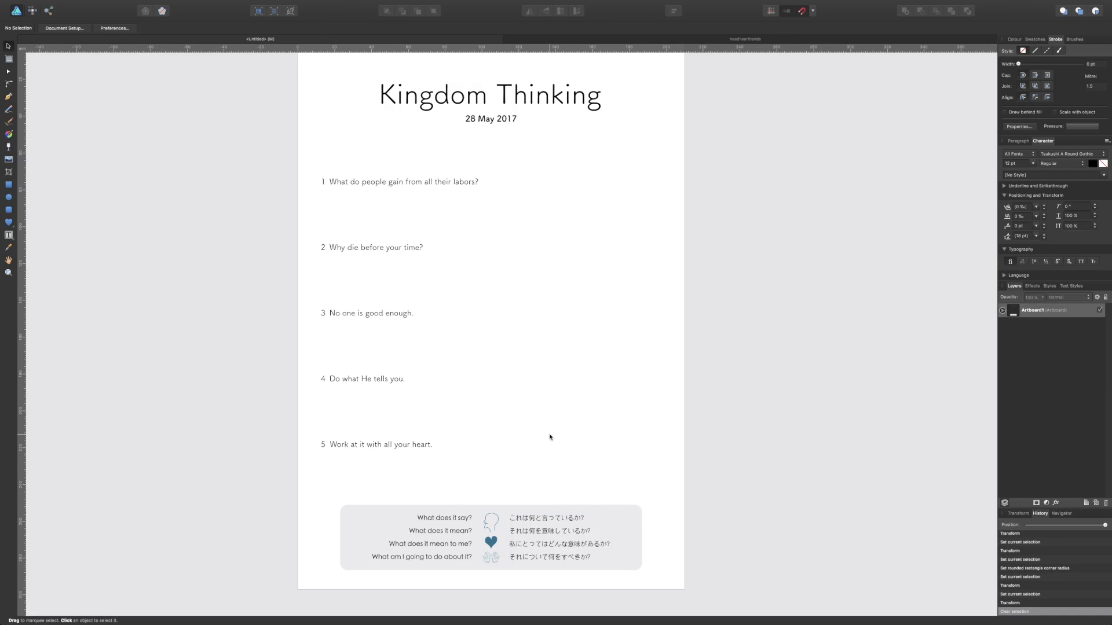
Try blue, magenta, green, brown, teal and other swatch colours as the footer rectangle's fill, finishing with orange
left_click(361, 513)
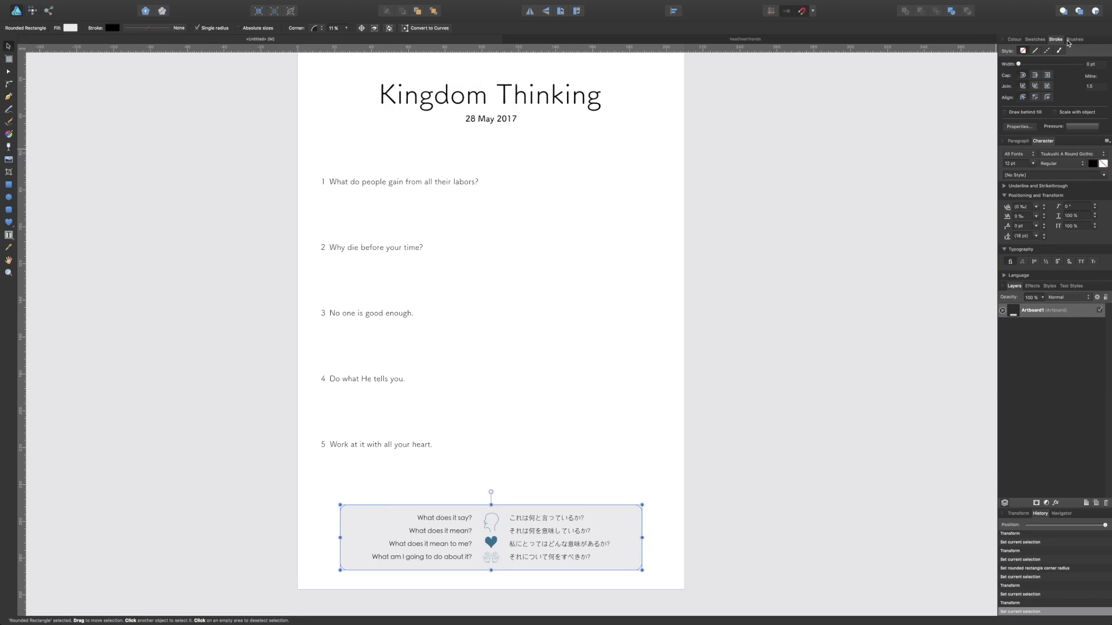
left_click(1021, 41)
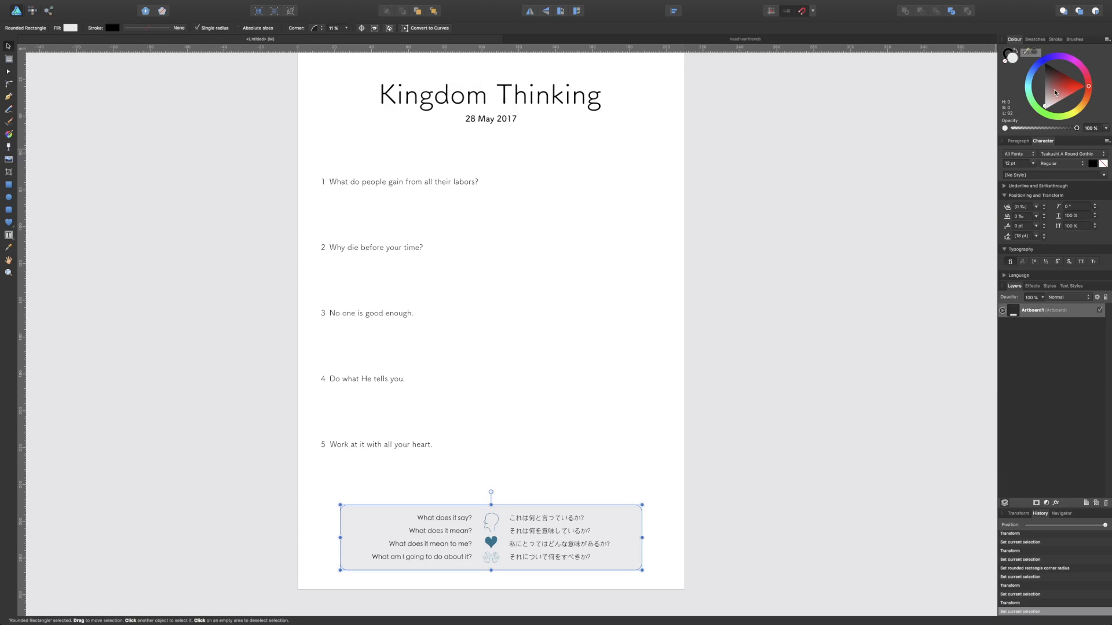
left_click(1035, 40)
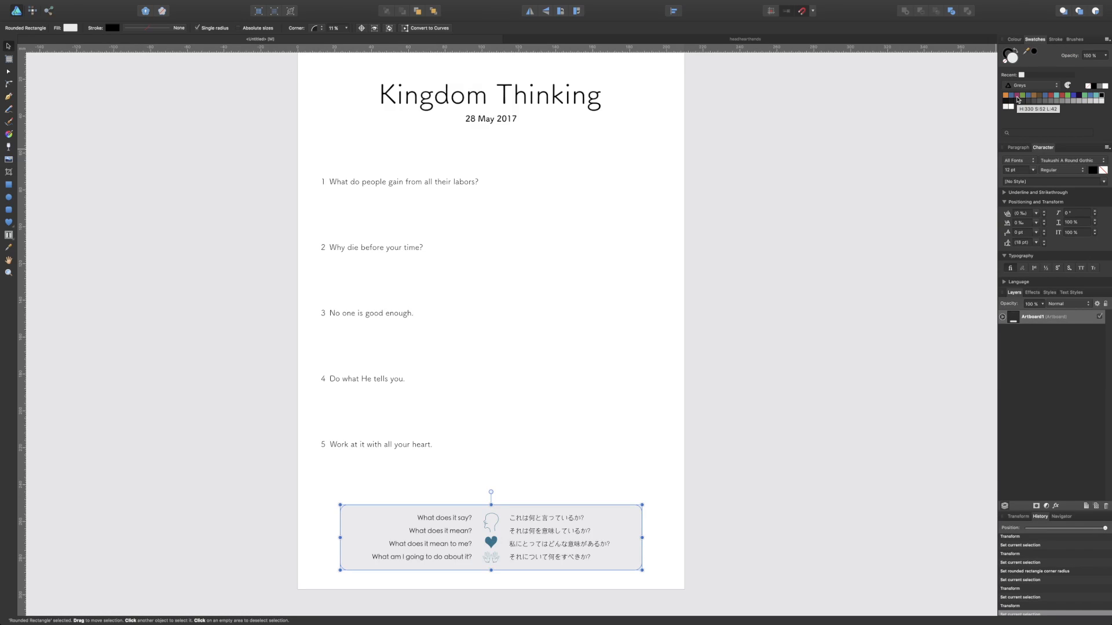
left_click(1008, 53)
left_click(1013, 61)
left_click(1005, 96)
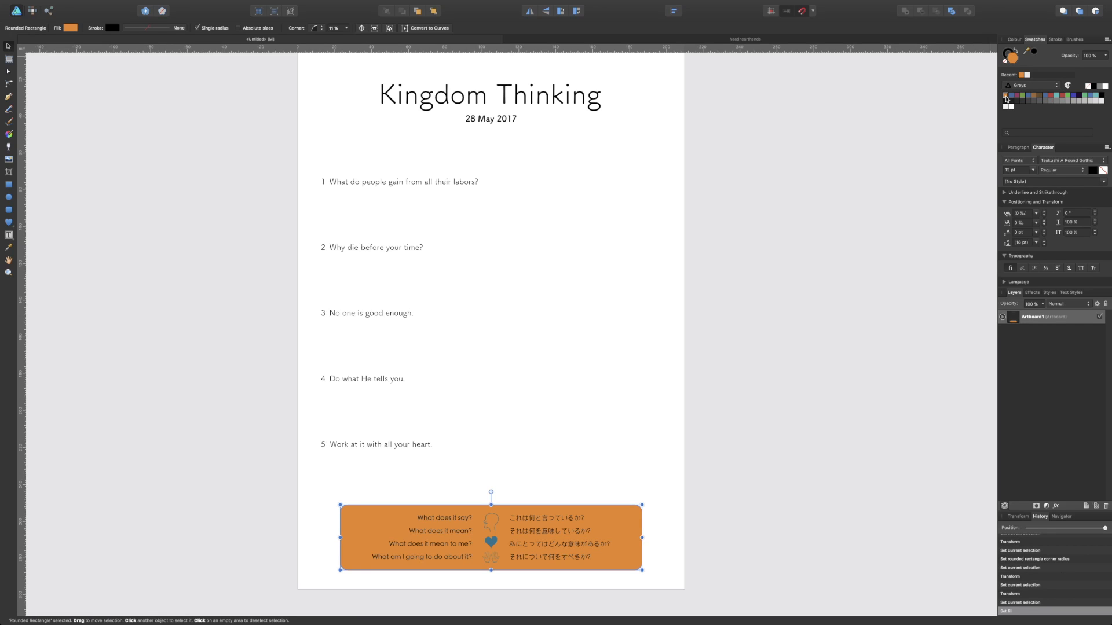
left_click(1011, 96)
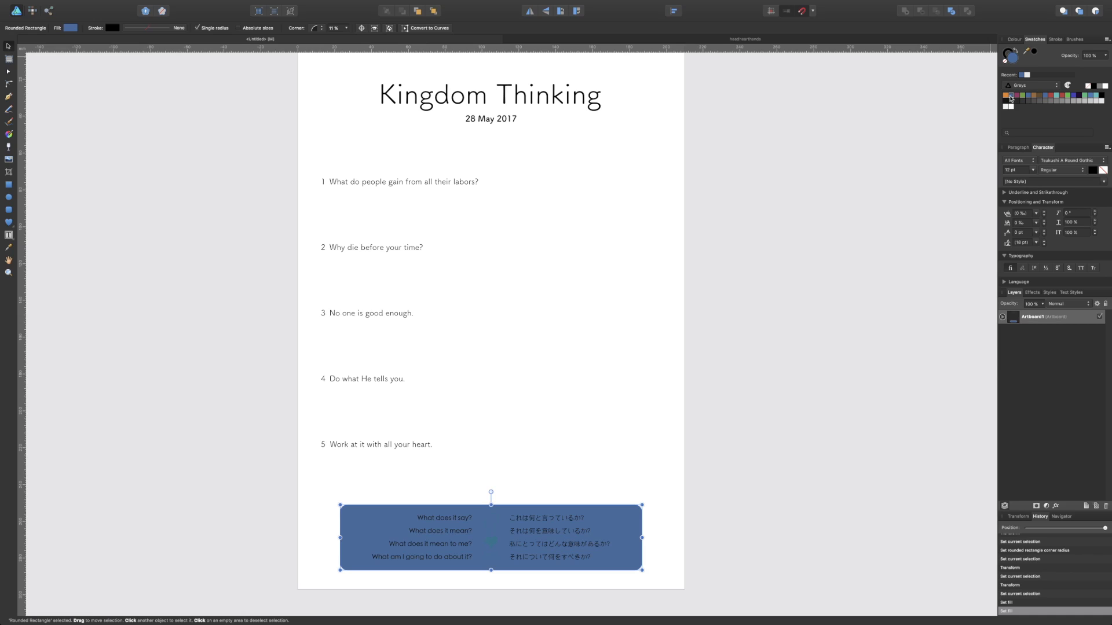
left_click(1017, 96)
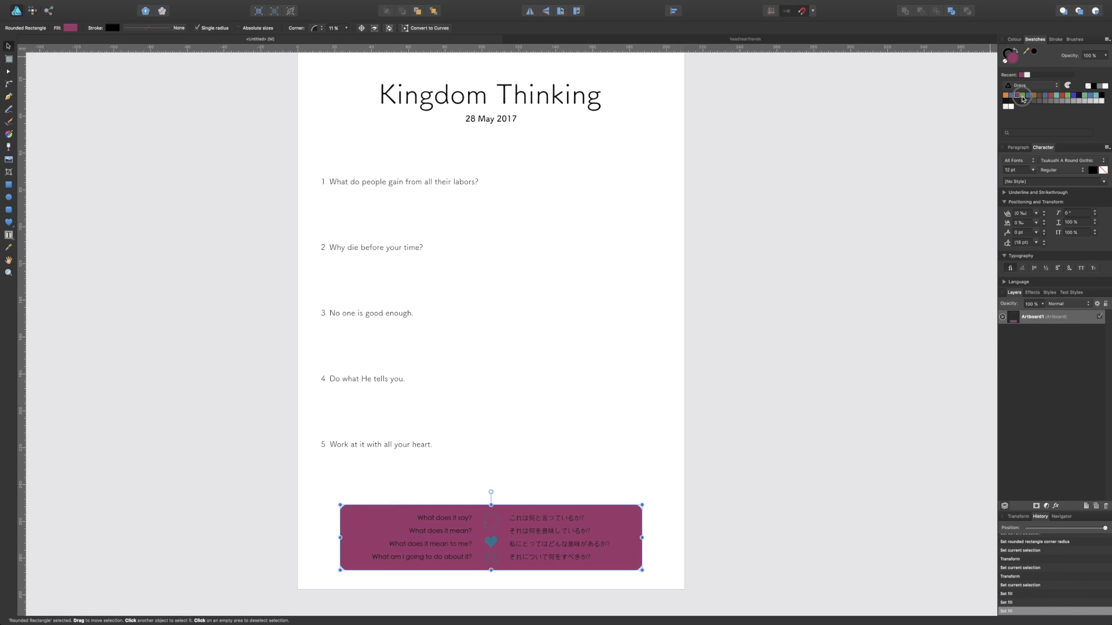
left_click(1022, 96)
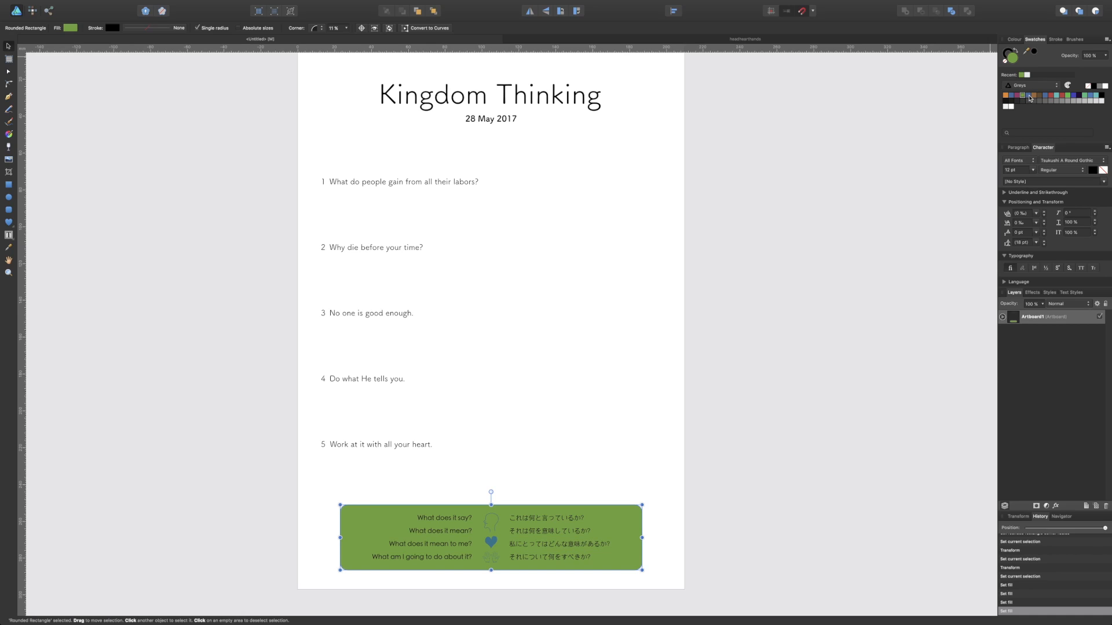
left_click(1028, 96)
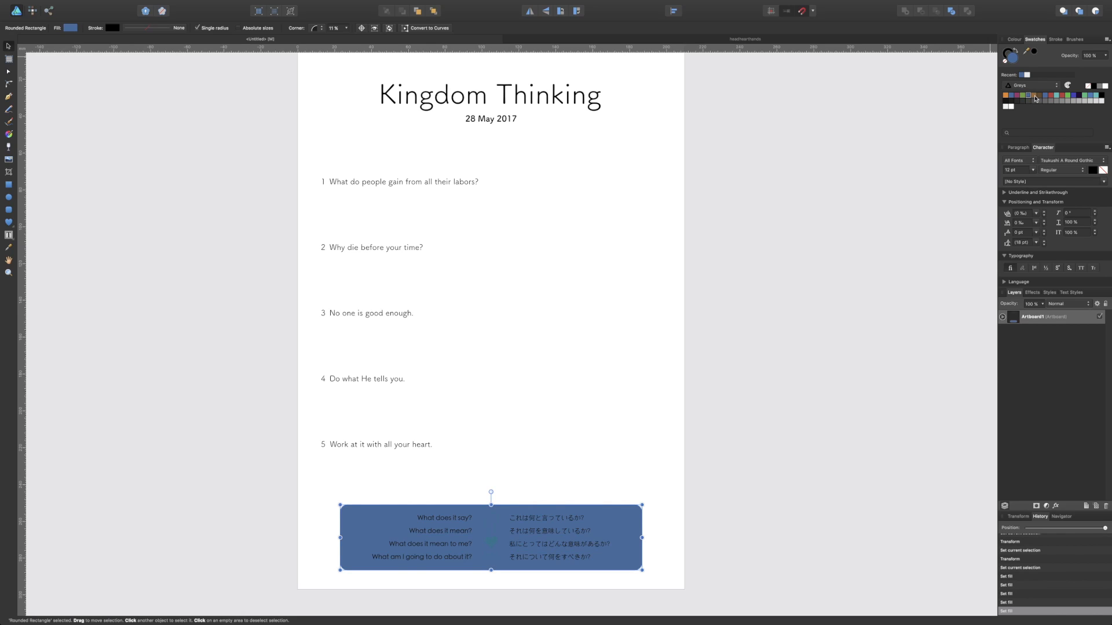
left_click(1035, 96)
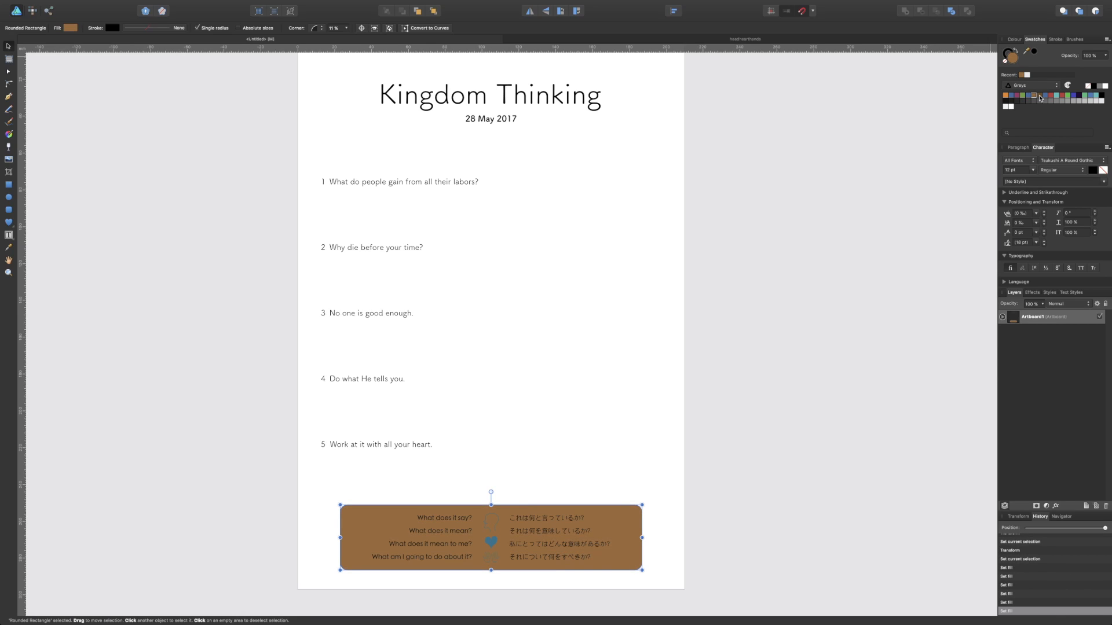
left_click(1040, 96)
left_click(1046, 97)
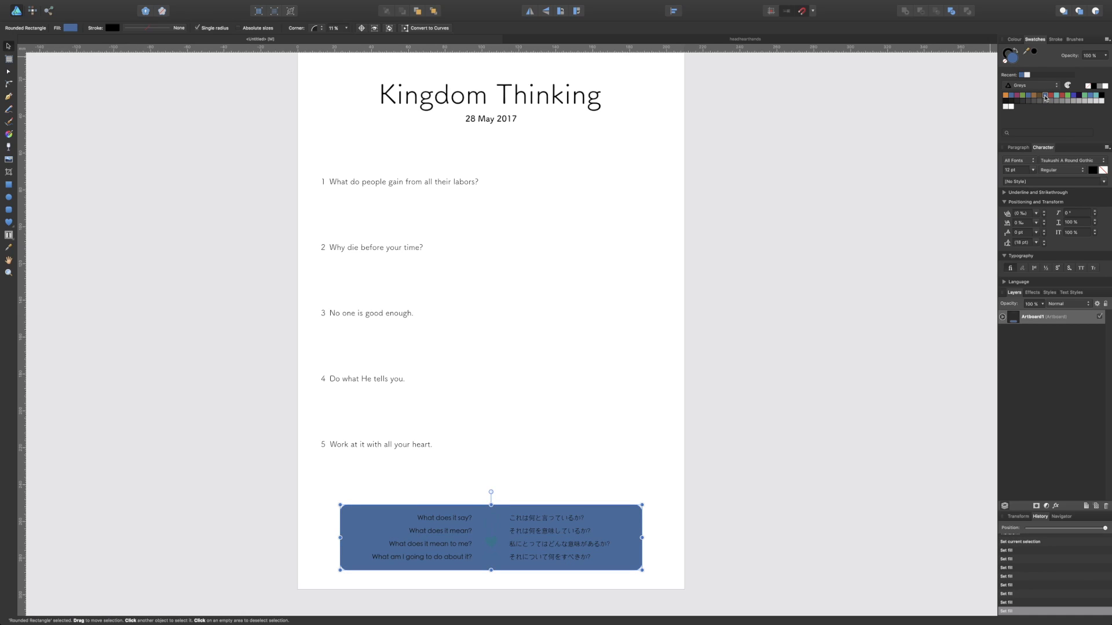
left_click(1056, 97)
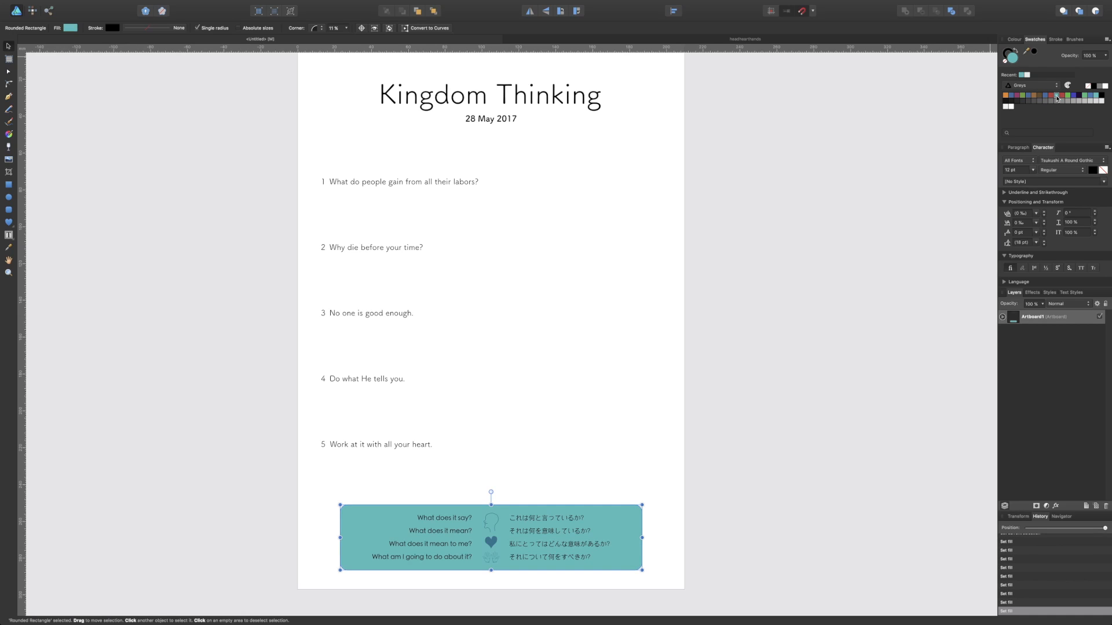
left_click(1068, 97)
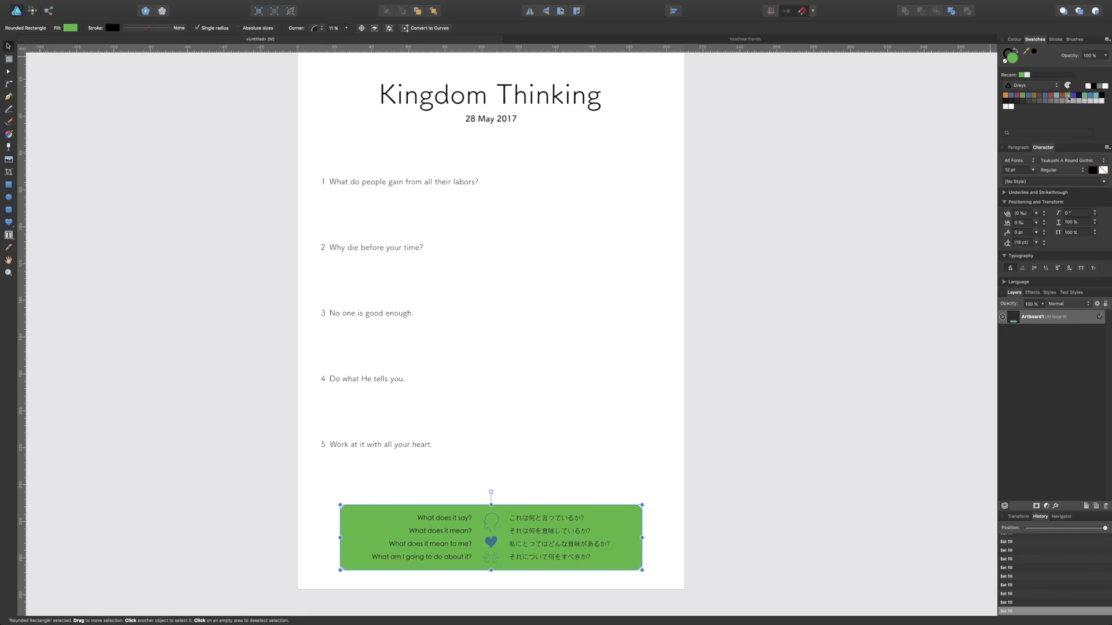
left_click(1073, 96)
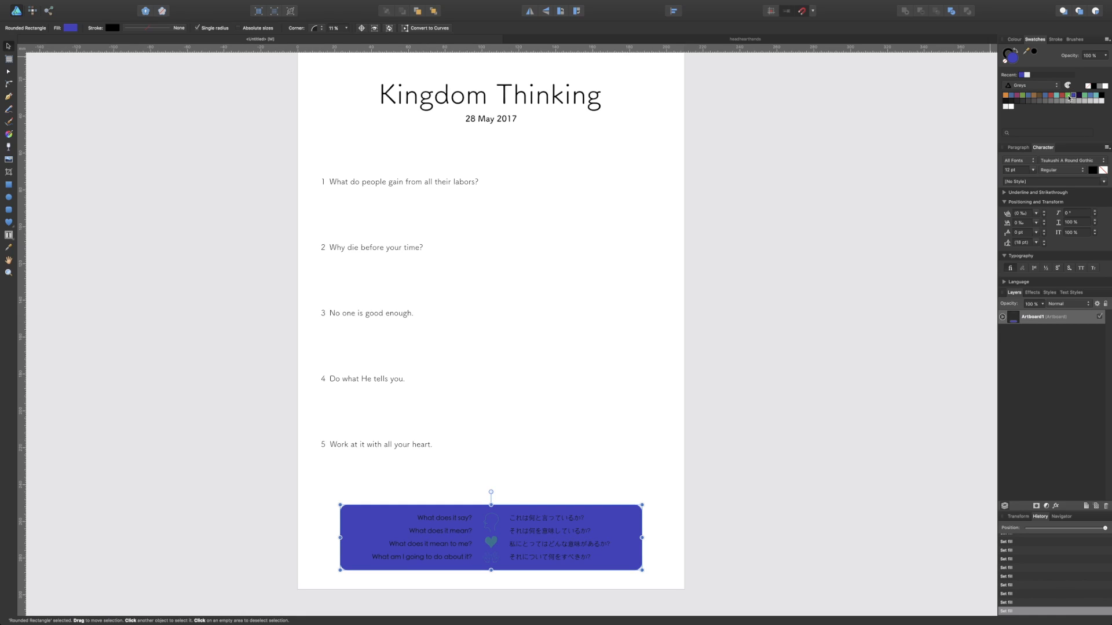
left_click(1068, 97)
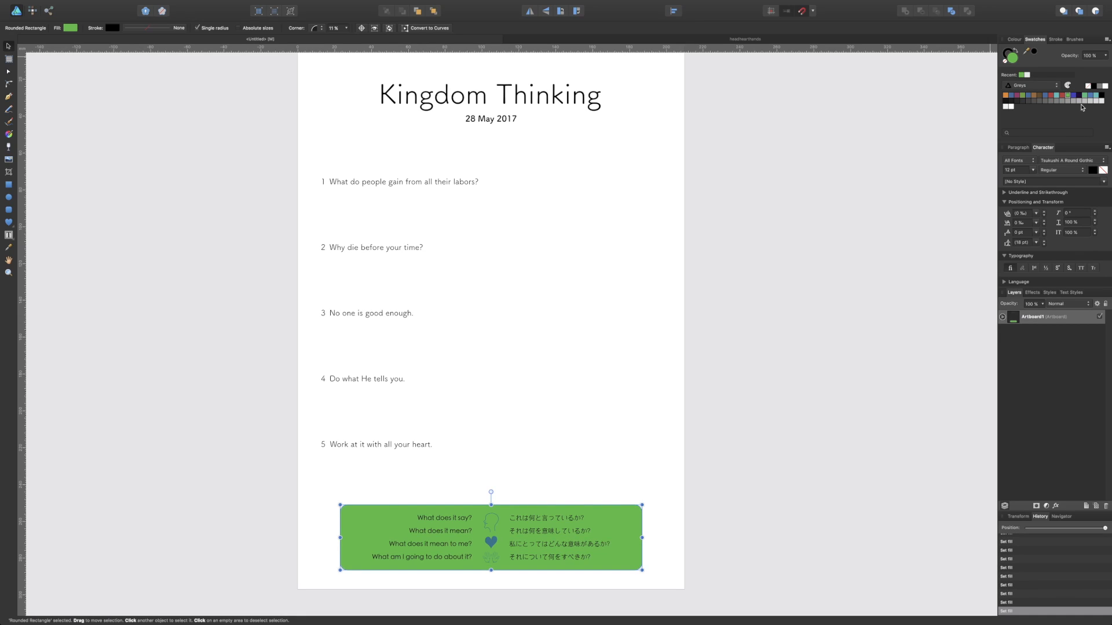
left_click(1091, 97)
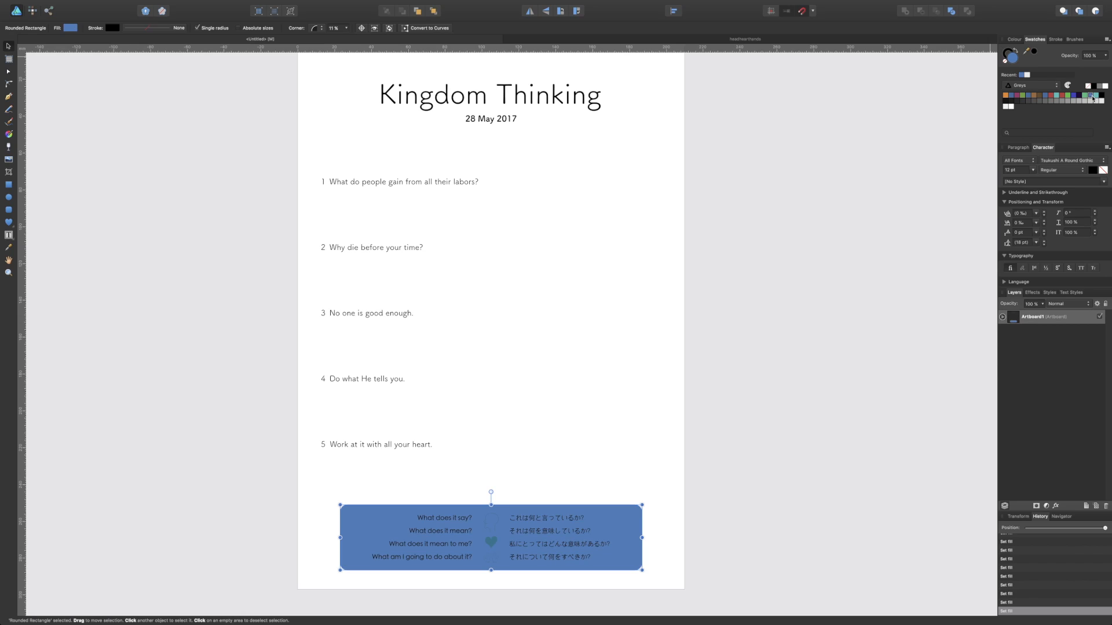
left_click(1095, 97)
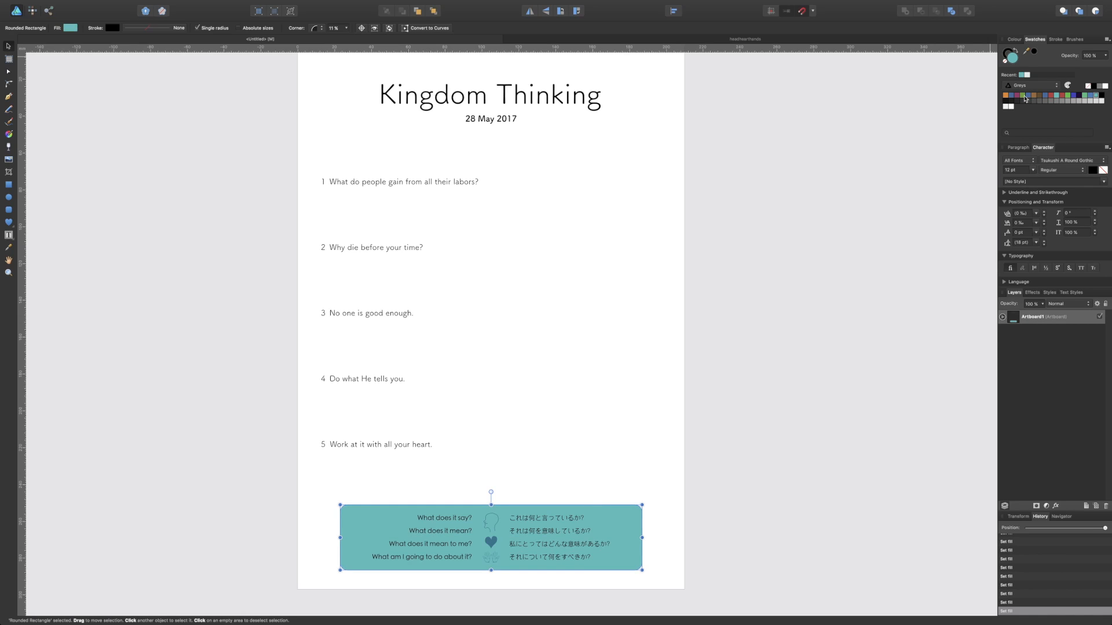
left_click(1006, 96)
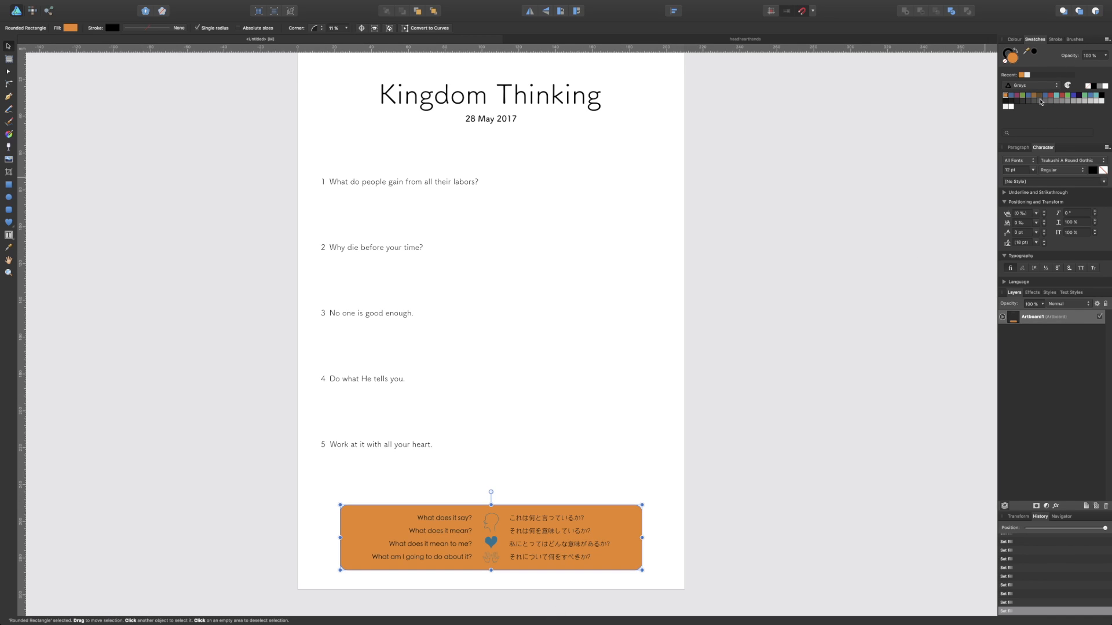
Try lowering the orange footer rectangle's fill opacity to 60 % and restore it to 100 %
left_click(1017, 40)
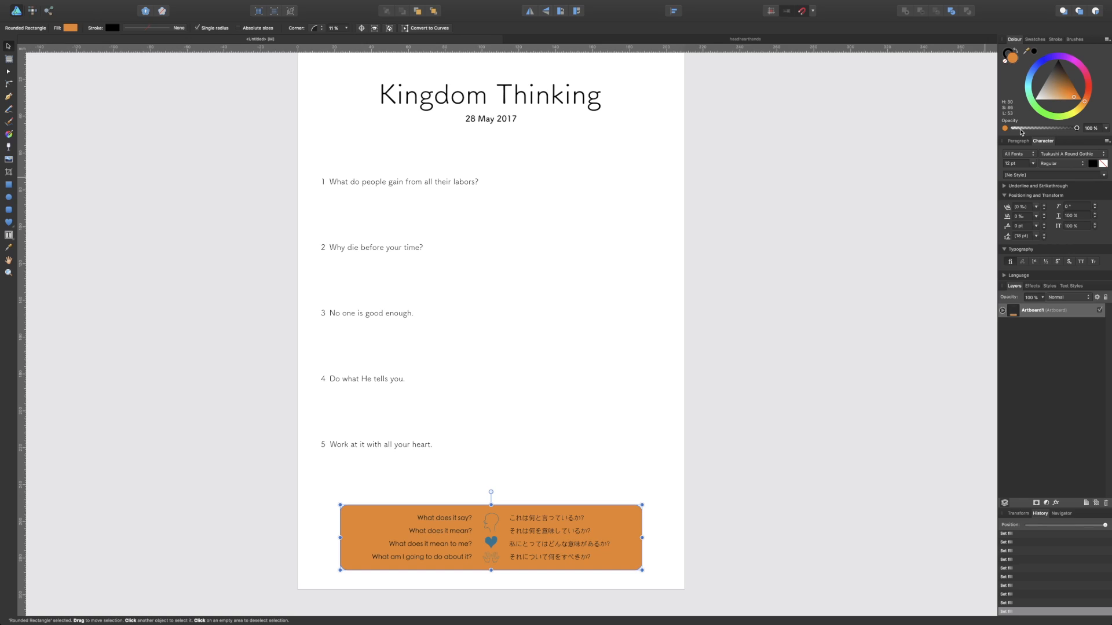
left_click(1077, 128)
left_click_drag(1077, 129, 1053, 132)
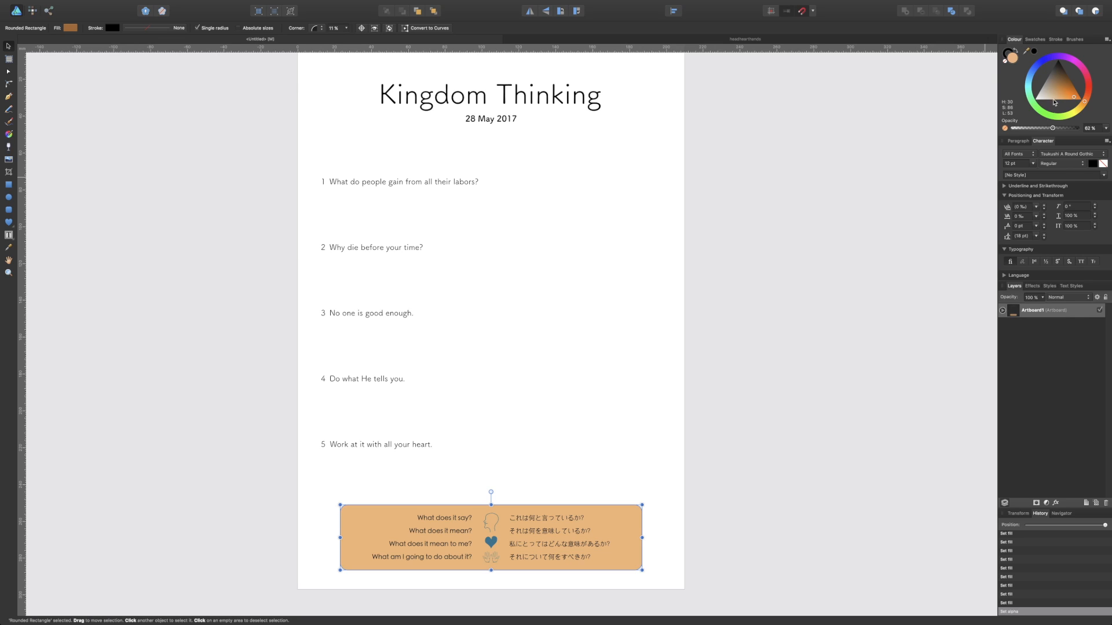
left_click_drag(1053, 128, 1090, 131)
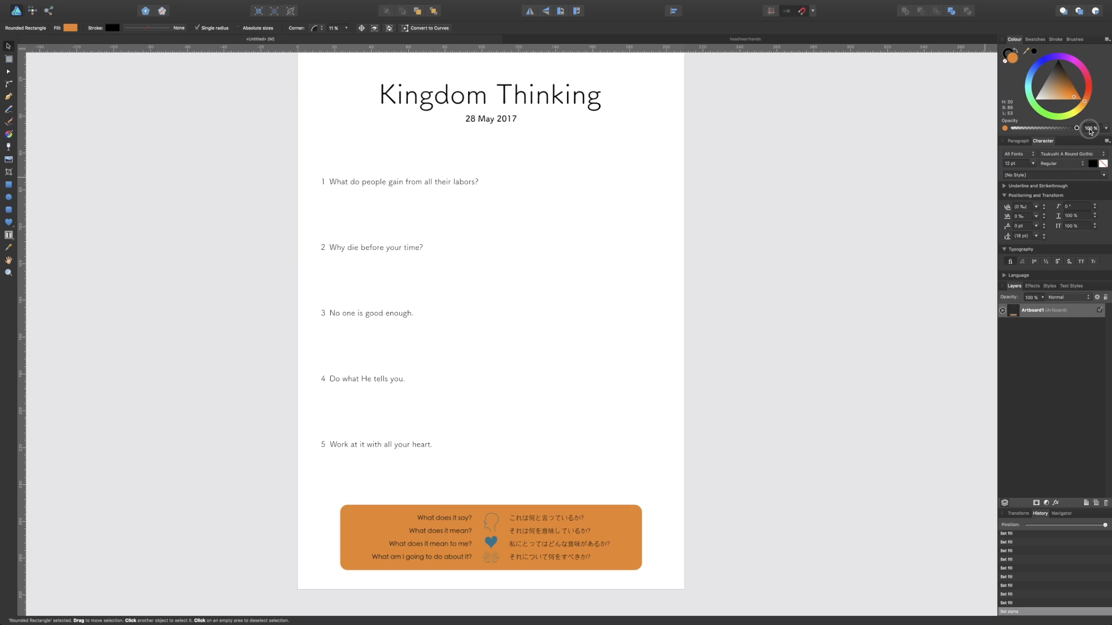
Give the orange footer rectangle a black outline 1.5 pt wide and deselect it
left_click(1035, 40)
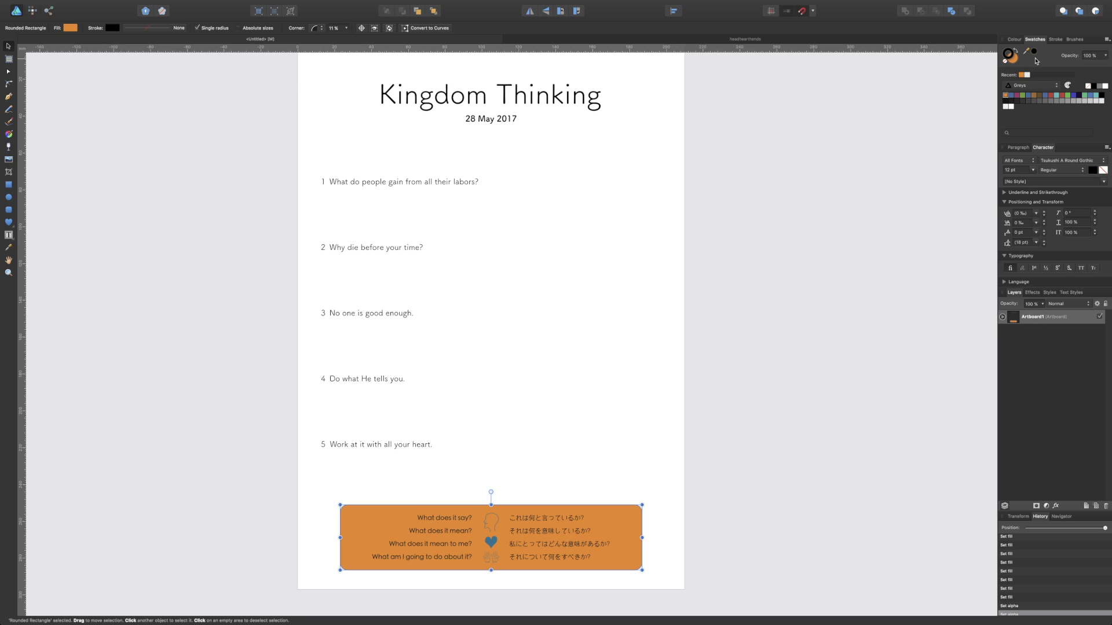
left_click(1055, 40)
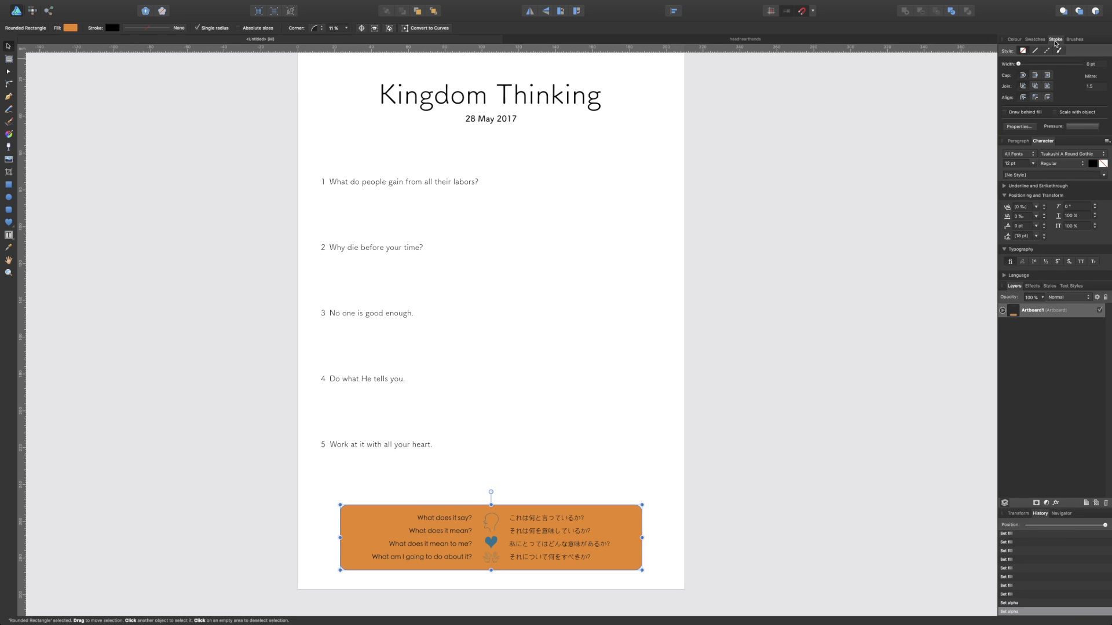
left_click(1037, 41)
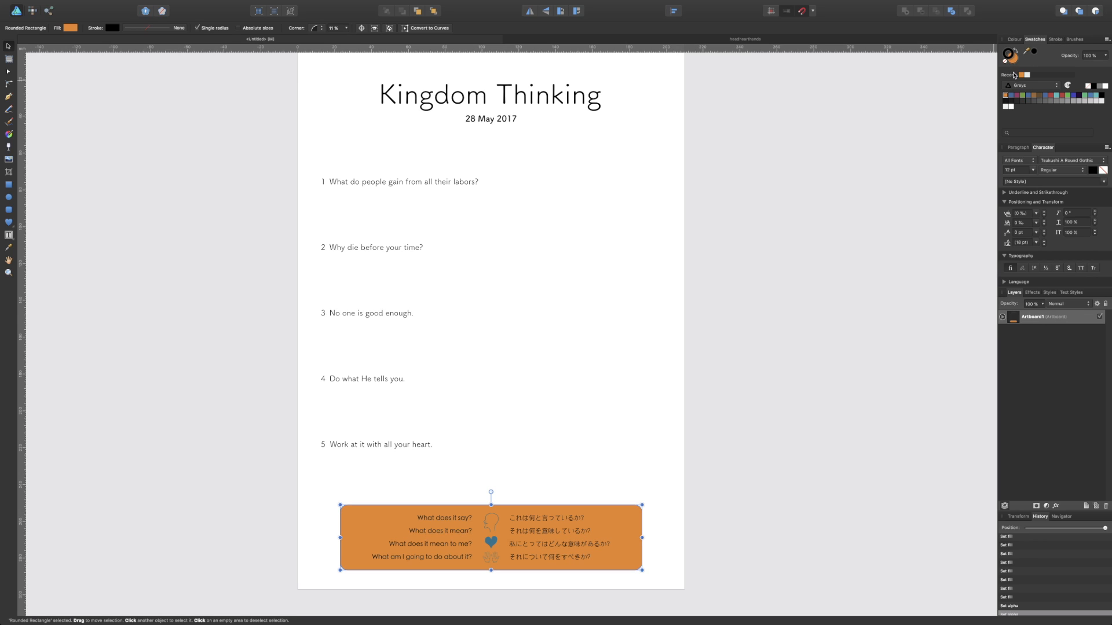
left_click(1054, 40)
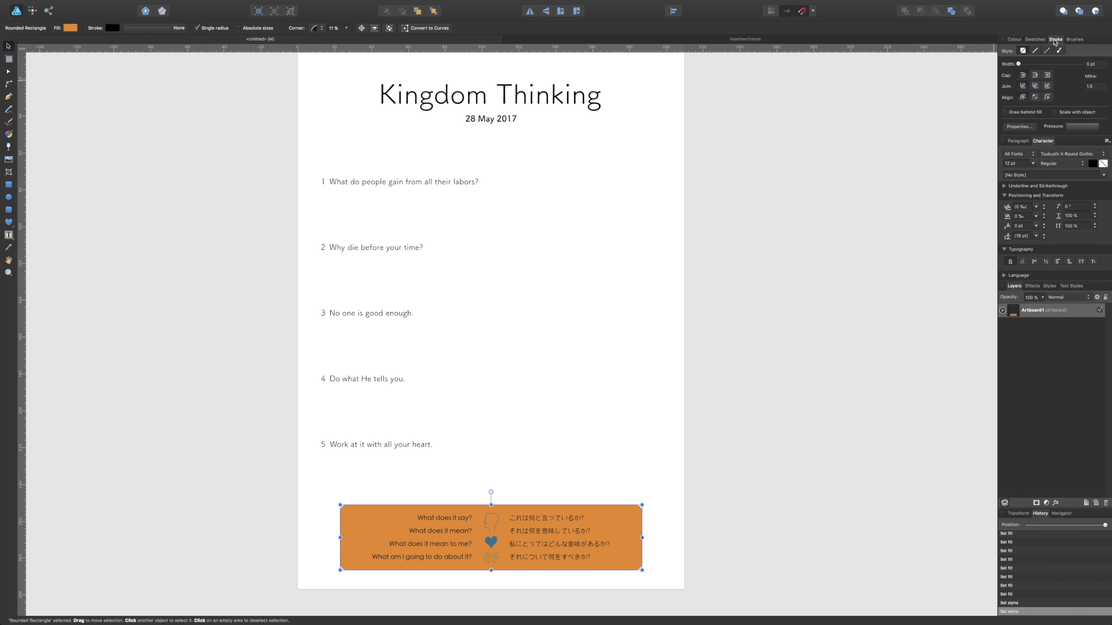
left_click_drag(1019, 66, 1035, 67)
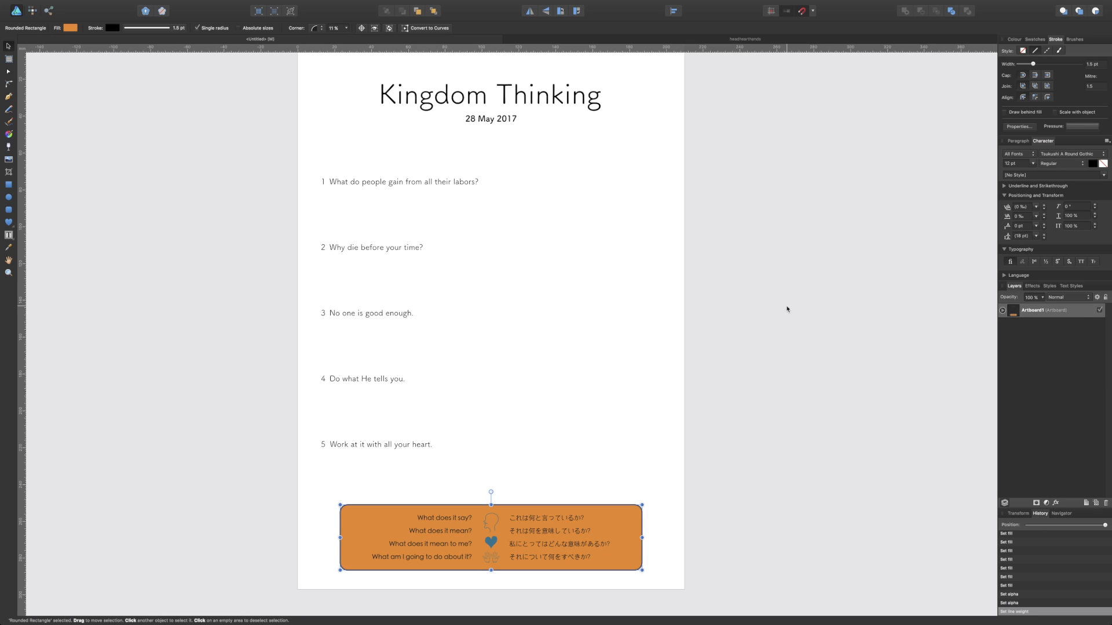
left_click(655, 360)
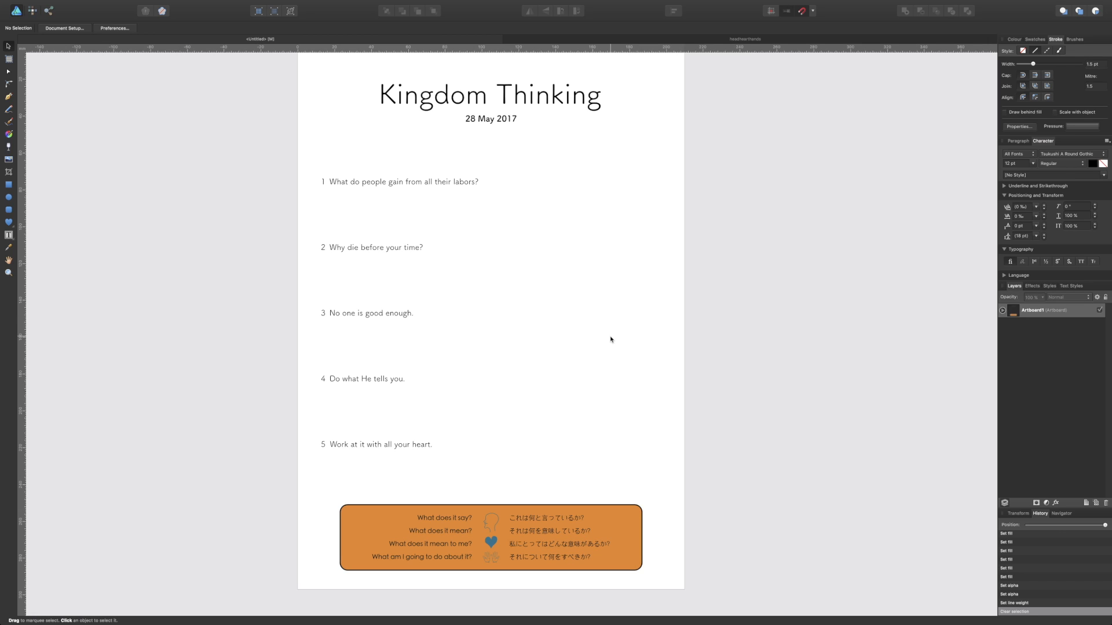
Insert a second artboard at Document size beside the first page
scroll(740, 316, "up", 1)
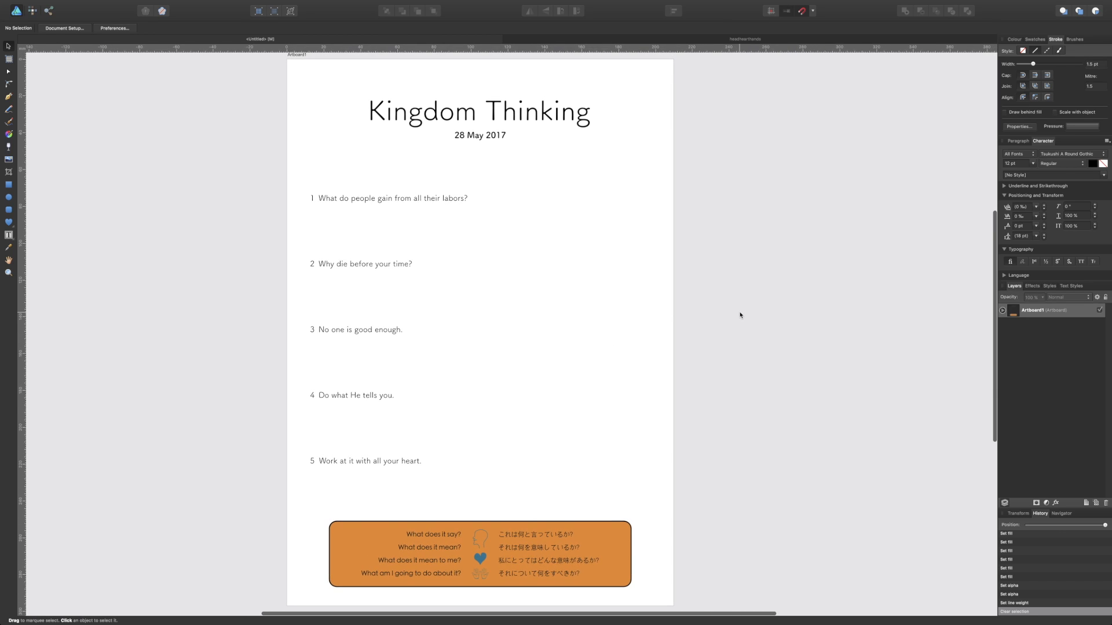
scroll(740, 315, "right", 2)
scroll(740, 316, "right", 3)
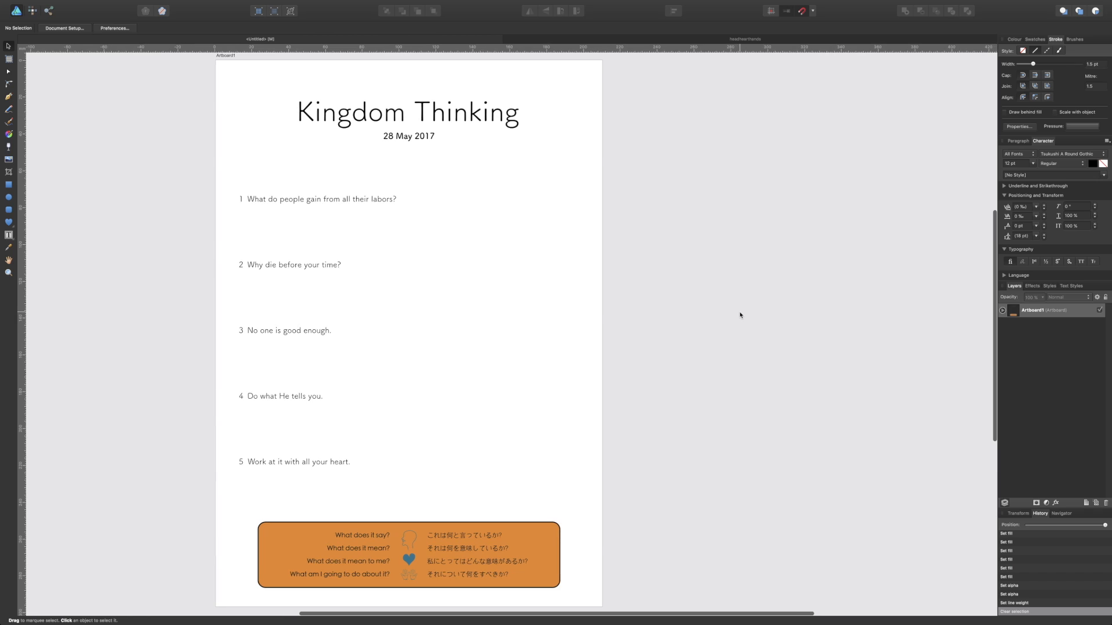
scroll(740, 316, "right", 4)
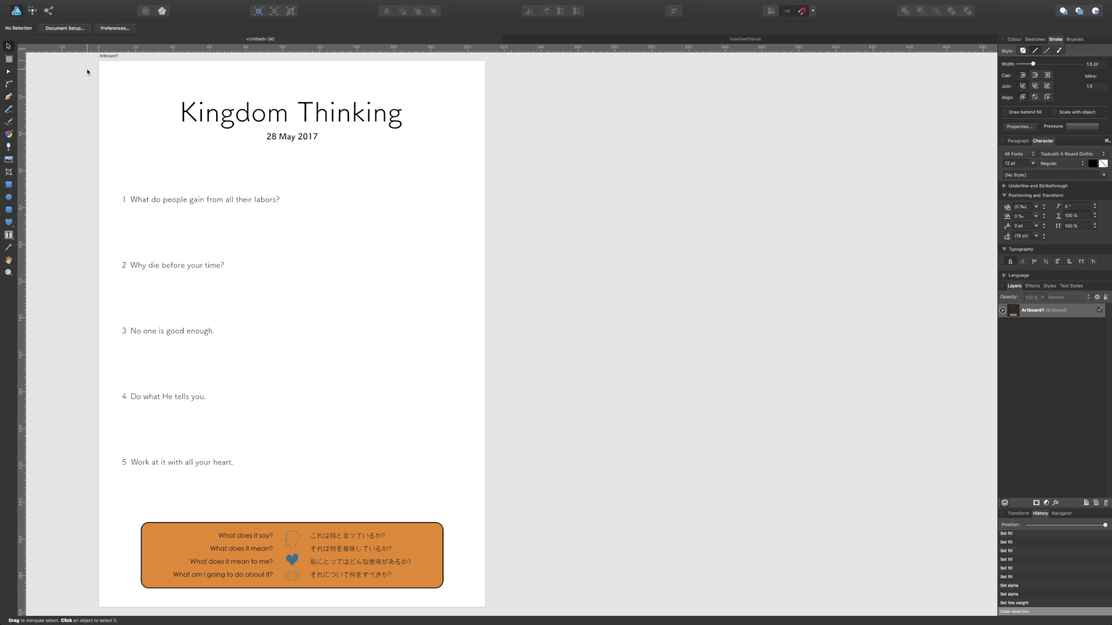
left_click(9, 59)
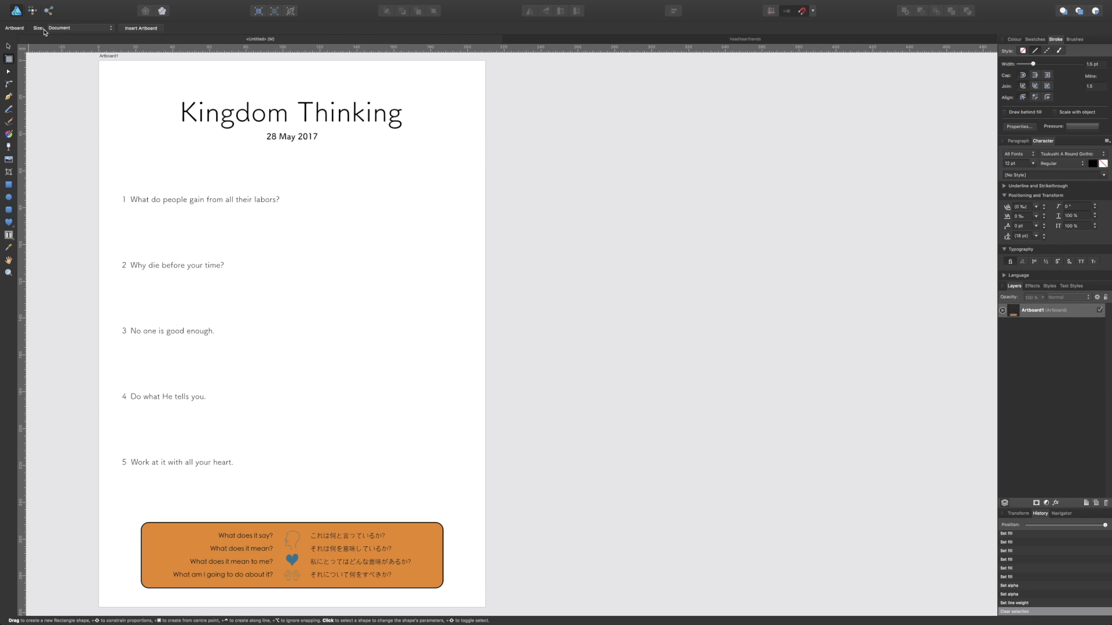
left_click(65, 29)
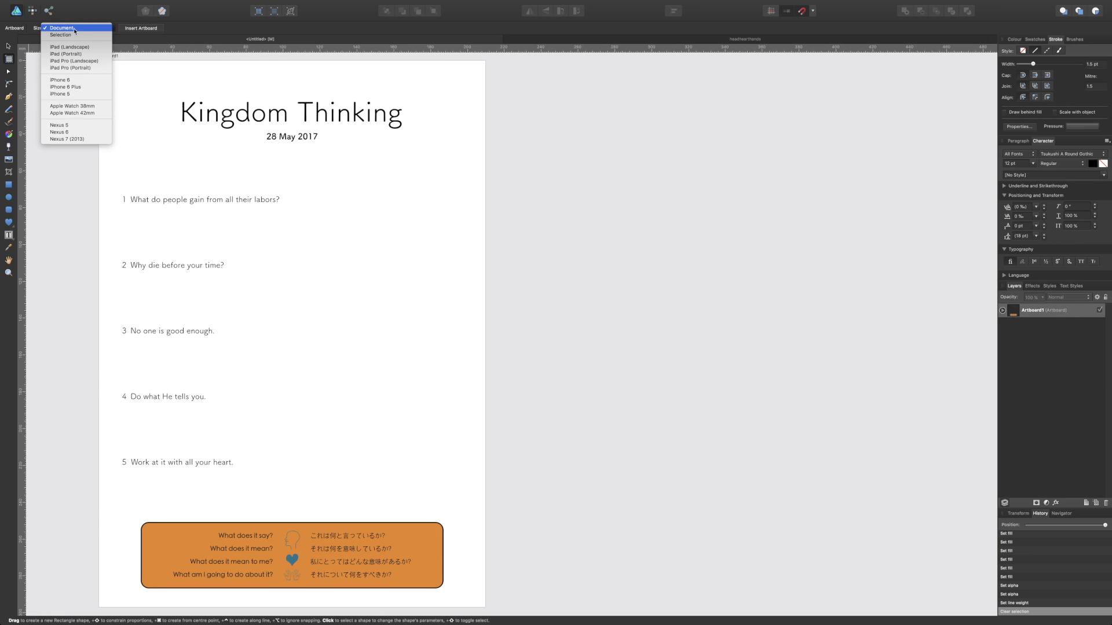
left_click(77, 29)
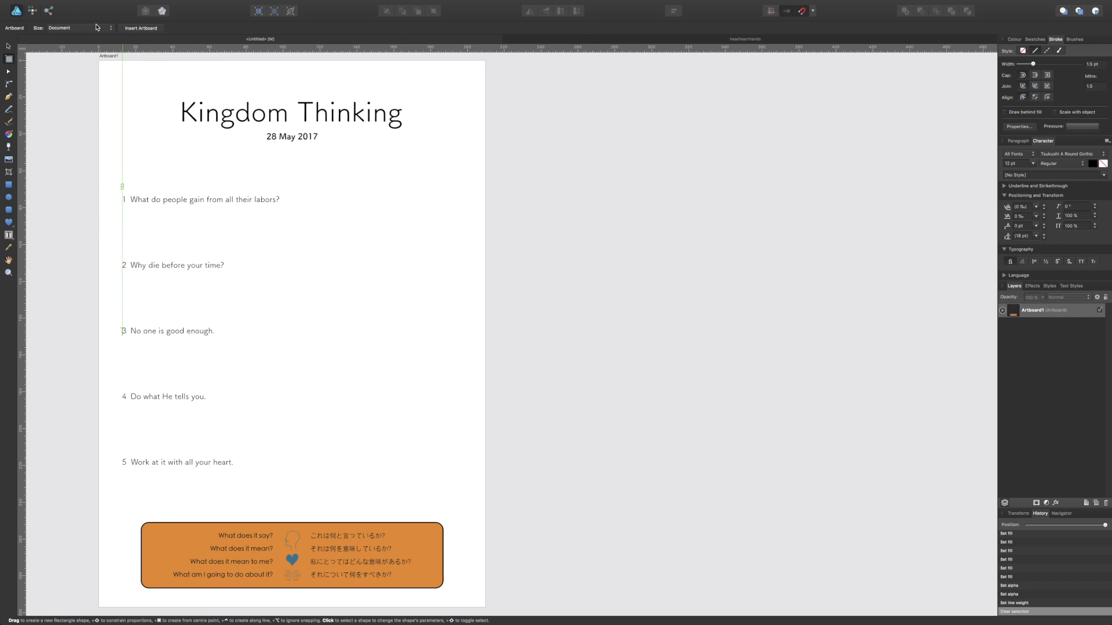
left_click(141, 29)
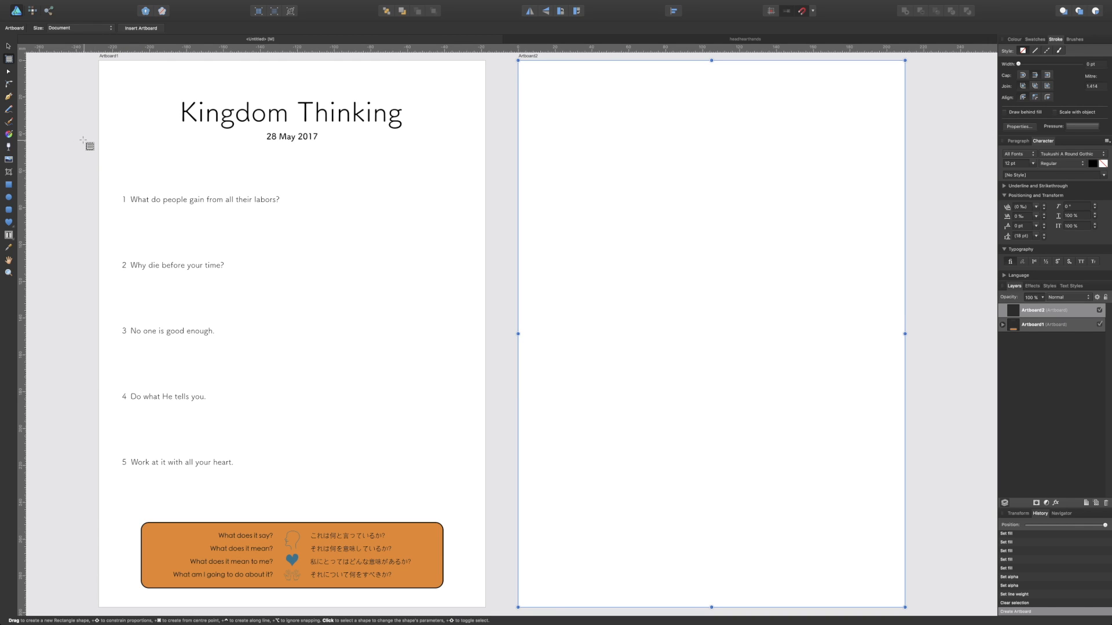
left_click(11, 239)
left_click_drag(563, 99, 623, 241)
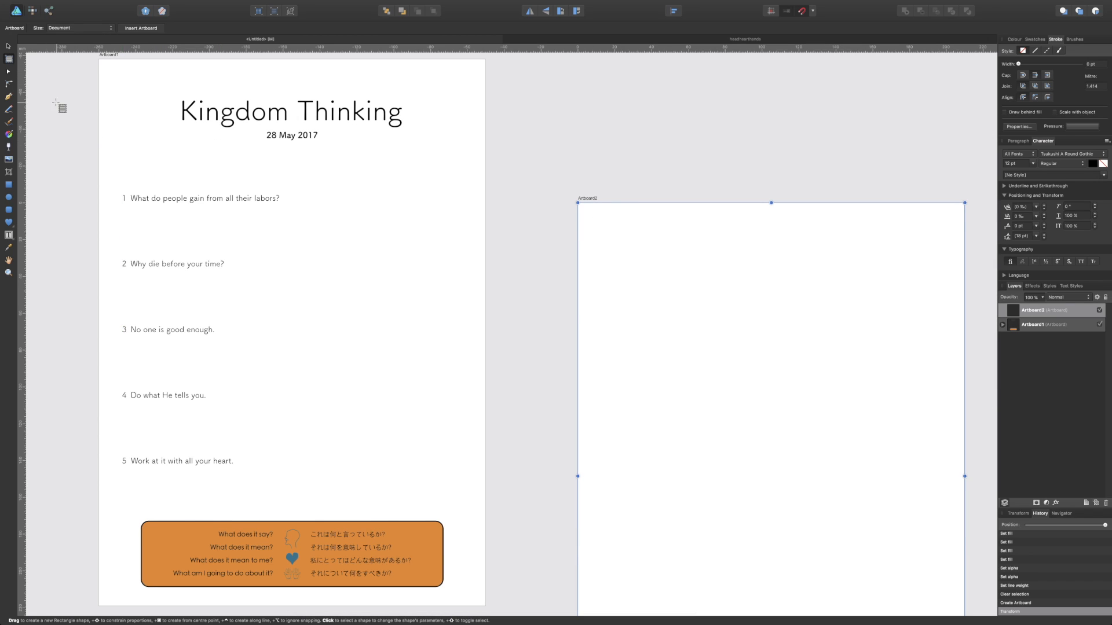
key("super+z")
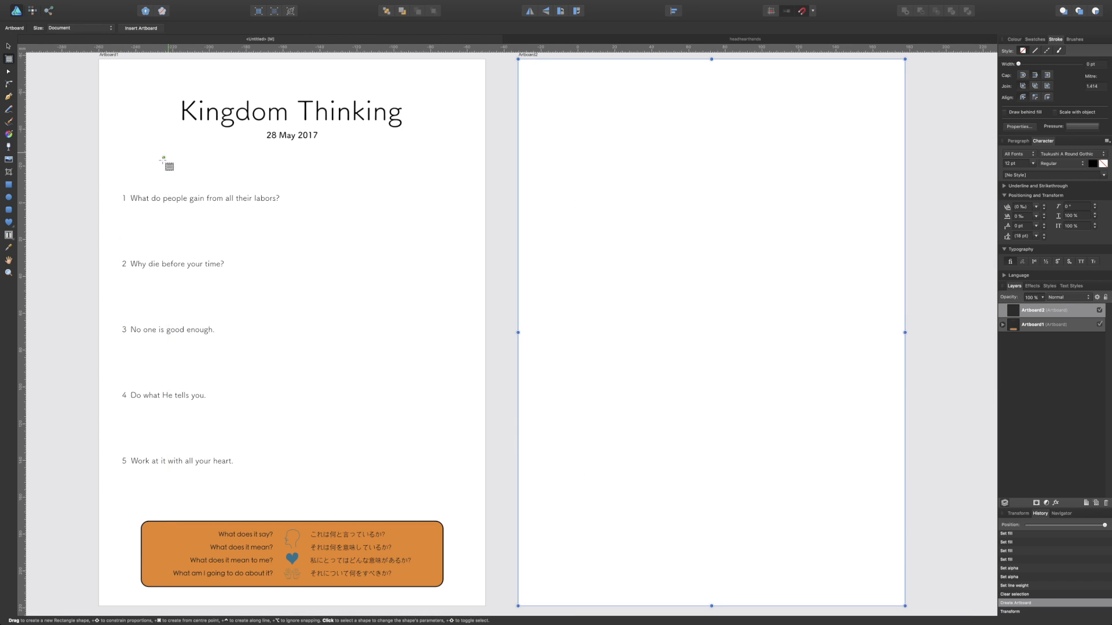
Draw a wide text frame in the upper part of the second artboard and extend its left edge closer to the page margin
left_click(9, 235)
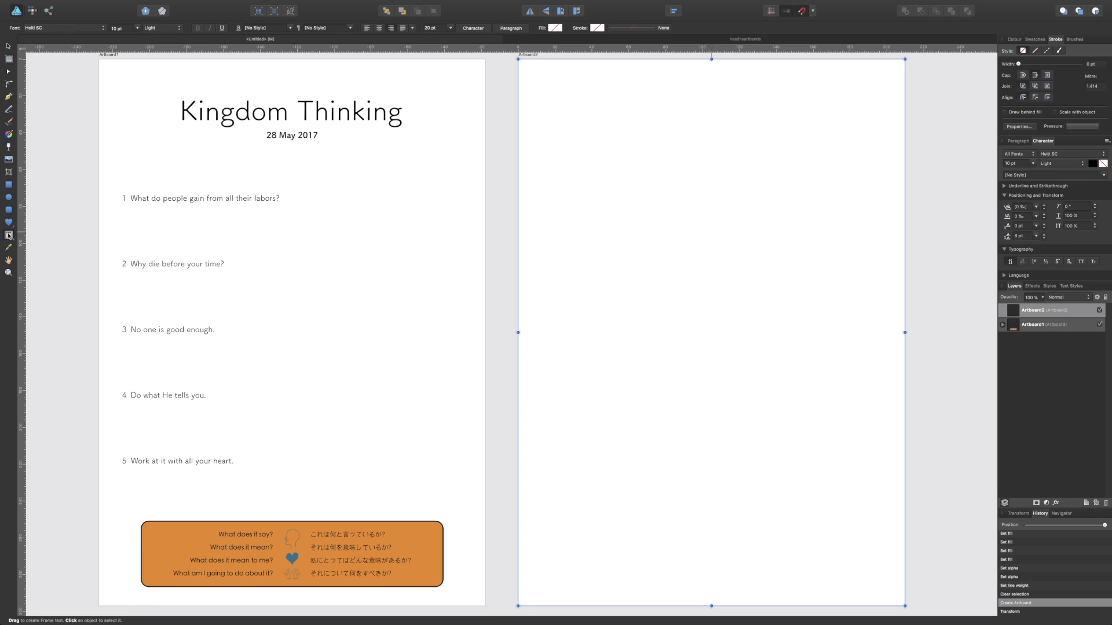
left_click(553, 90)
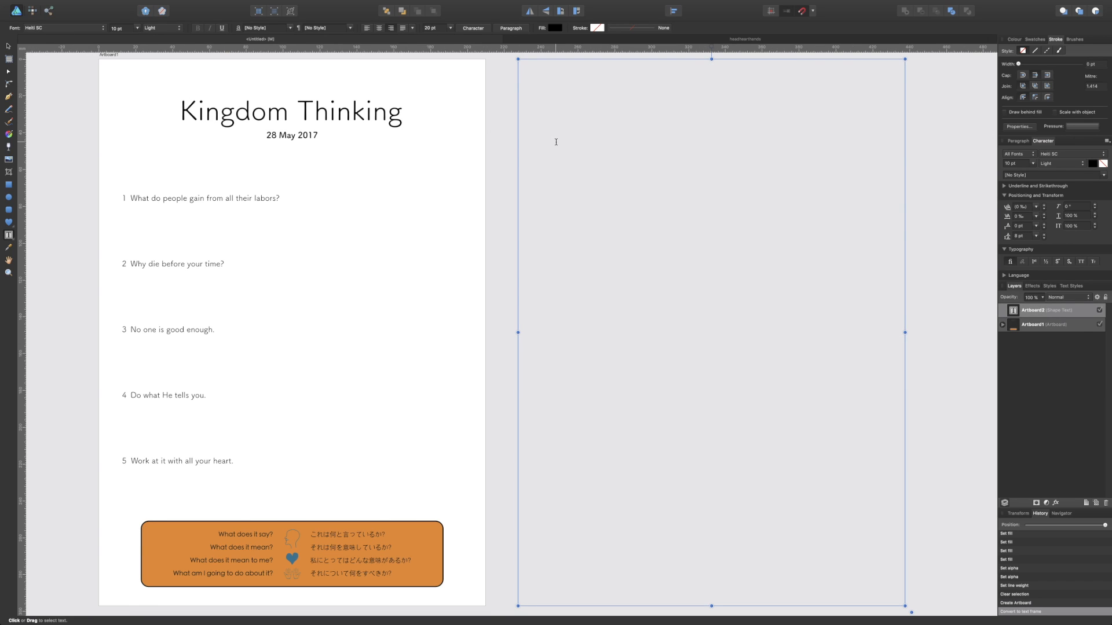
key("super+z")
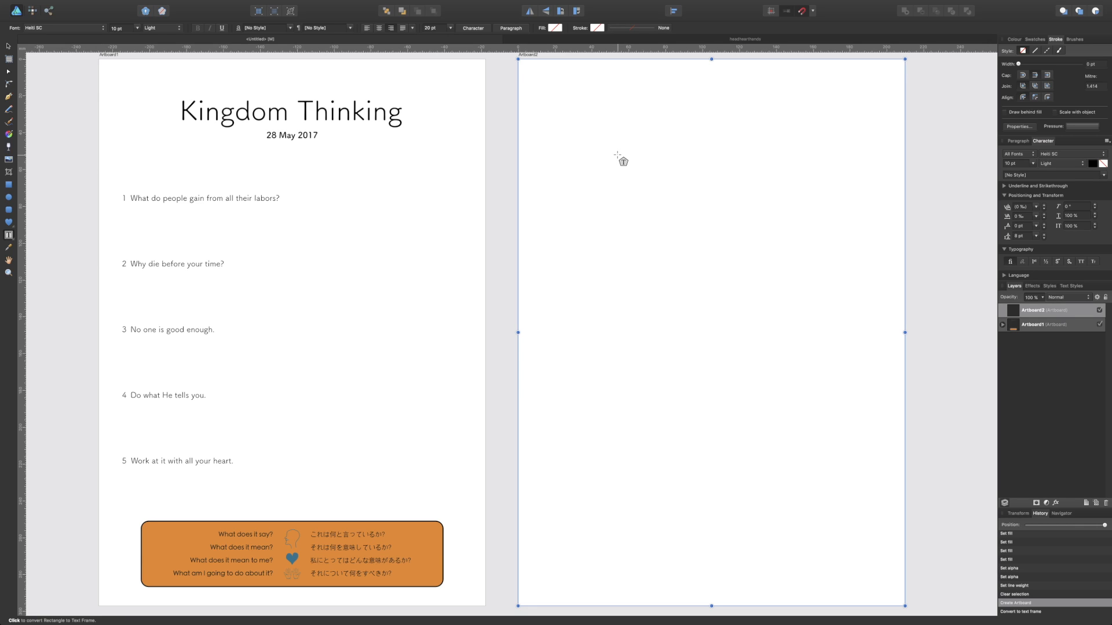
left_click_drag(577, 132, 781, 378)
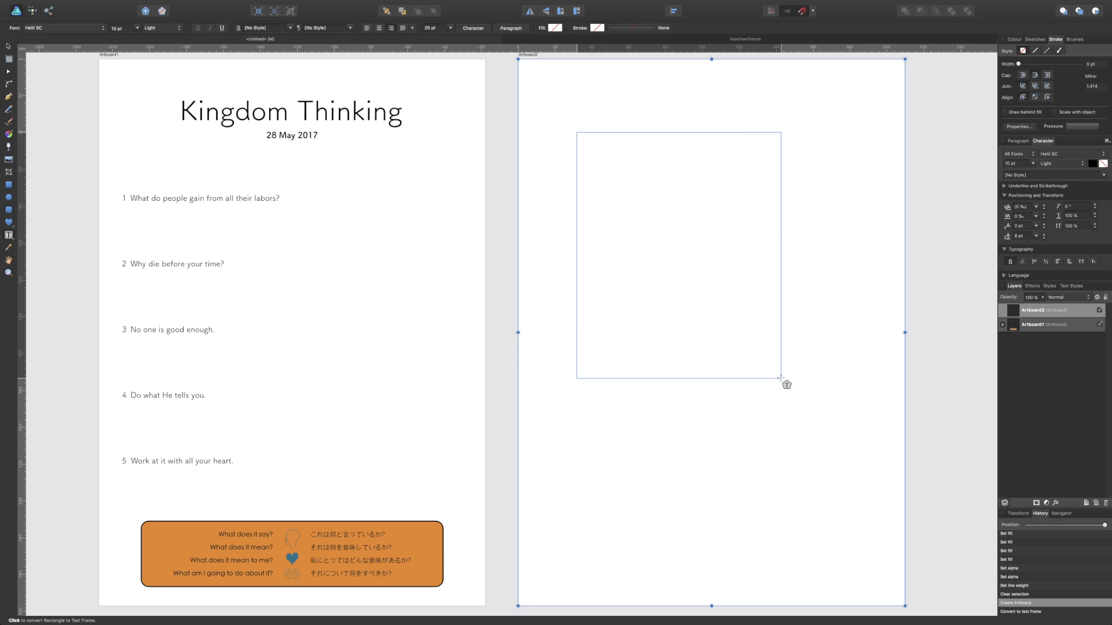
left_click_drag(781, 379, 877, 392)
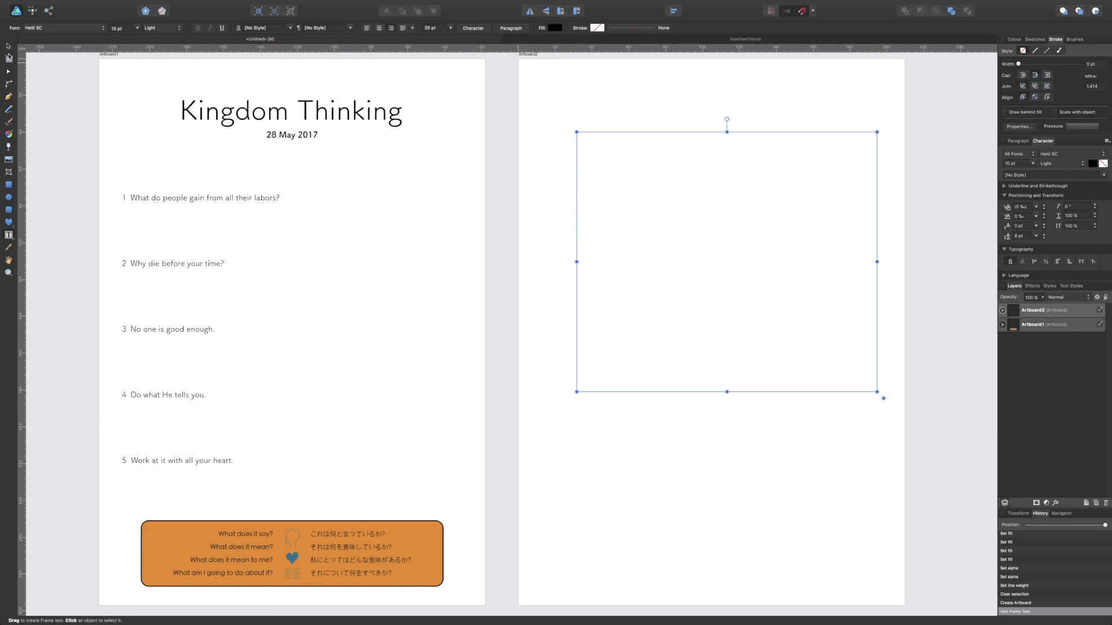
left_click(8, 47)
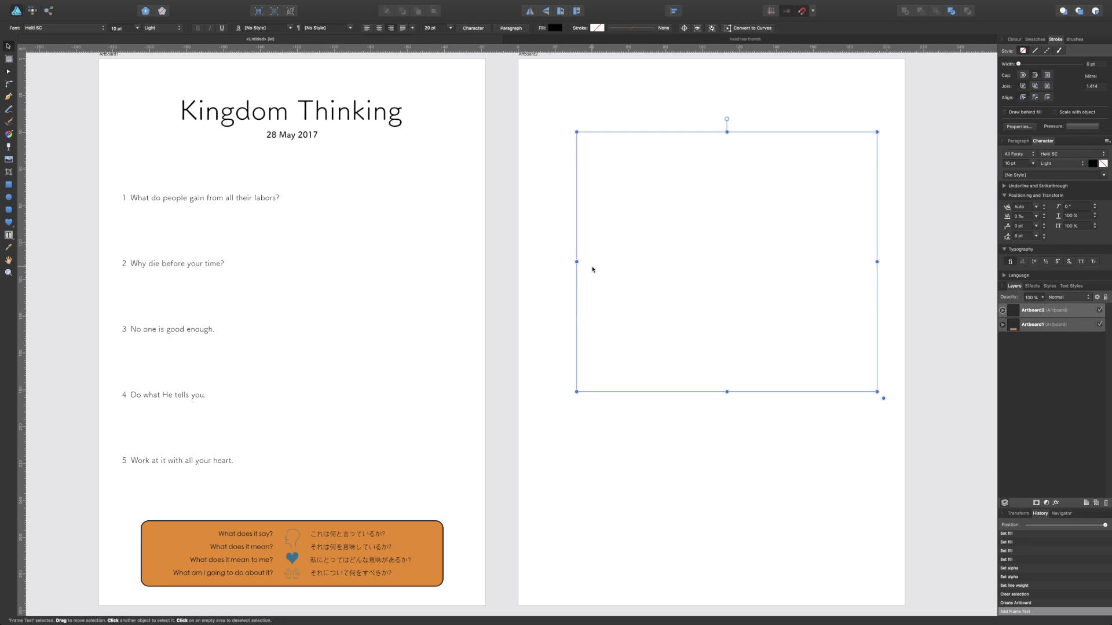
left_click_drag(576, 262, 550, 262)
Copy the English NIV passages, Ecclesiastes 3 through Colossians 3, from the Pages document and paste them into the text frame on the second artboard
left_click_drag(8, 235, 28, 249)
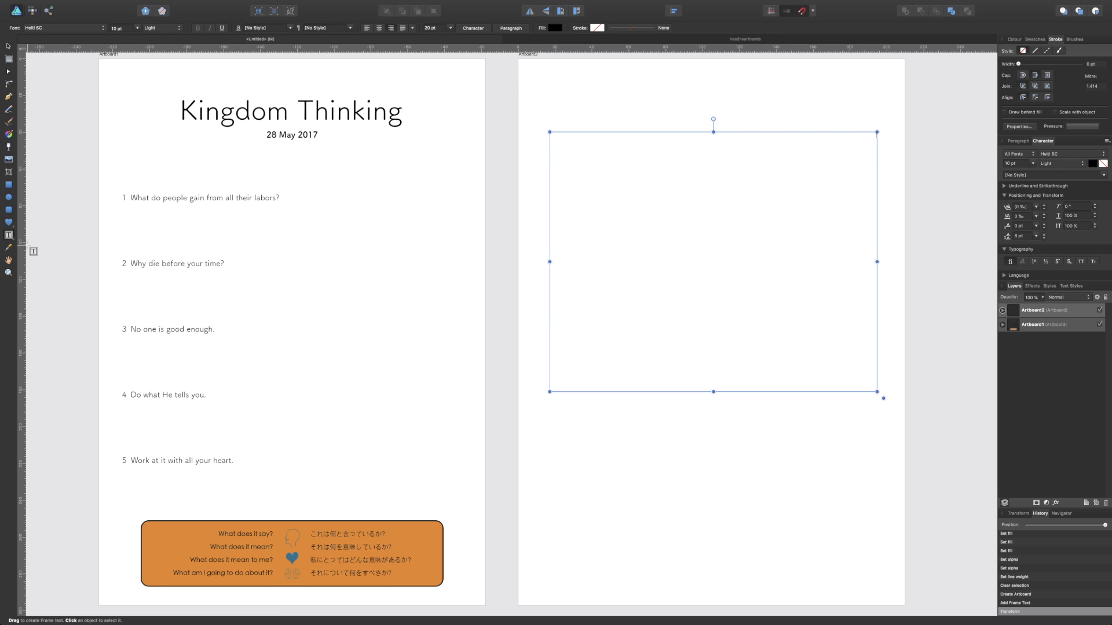
scroll(62, 309, "left", 3)
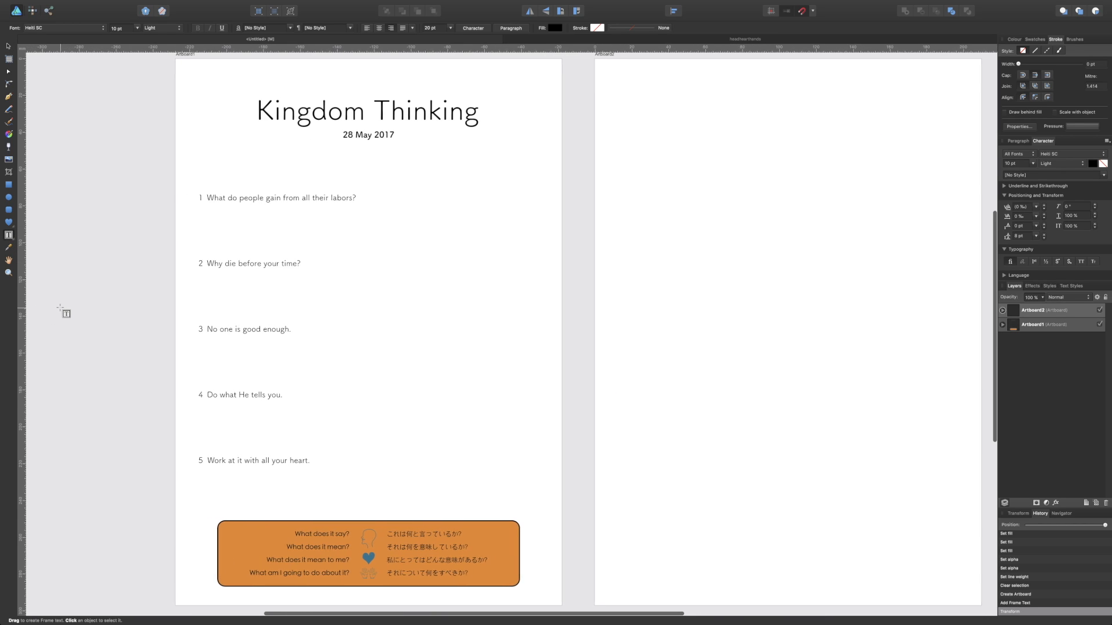
key("ctrl+Left")
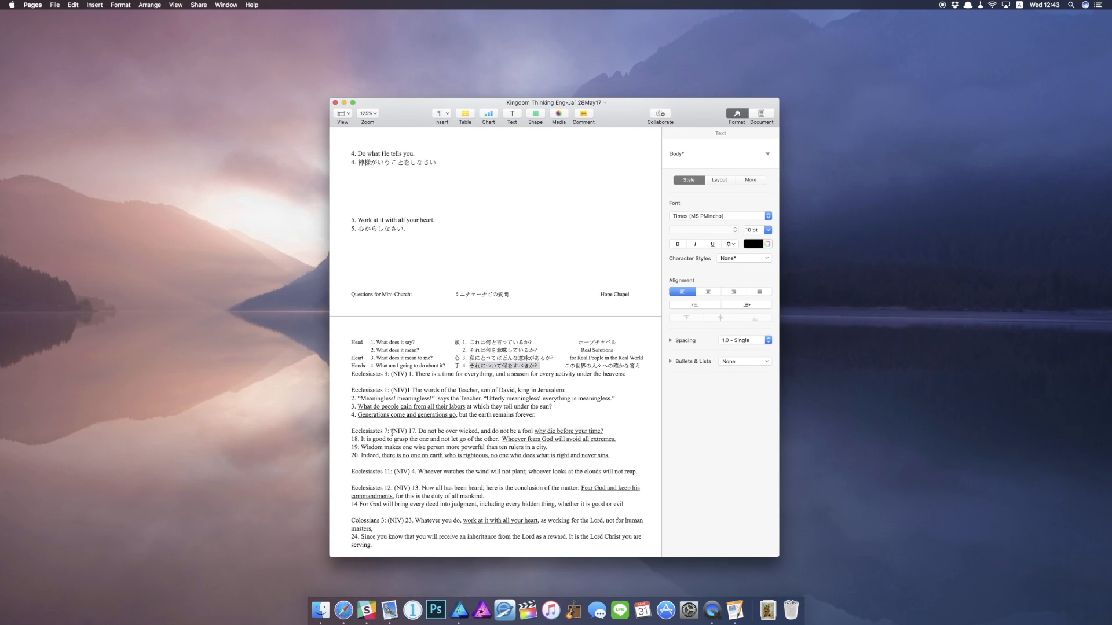
scroll(391, 433, "down", 3)
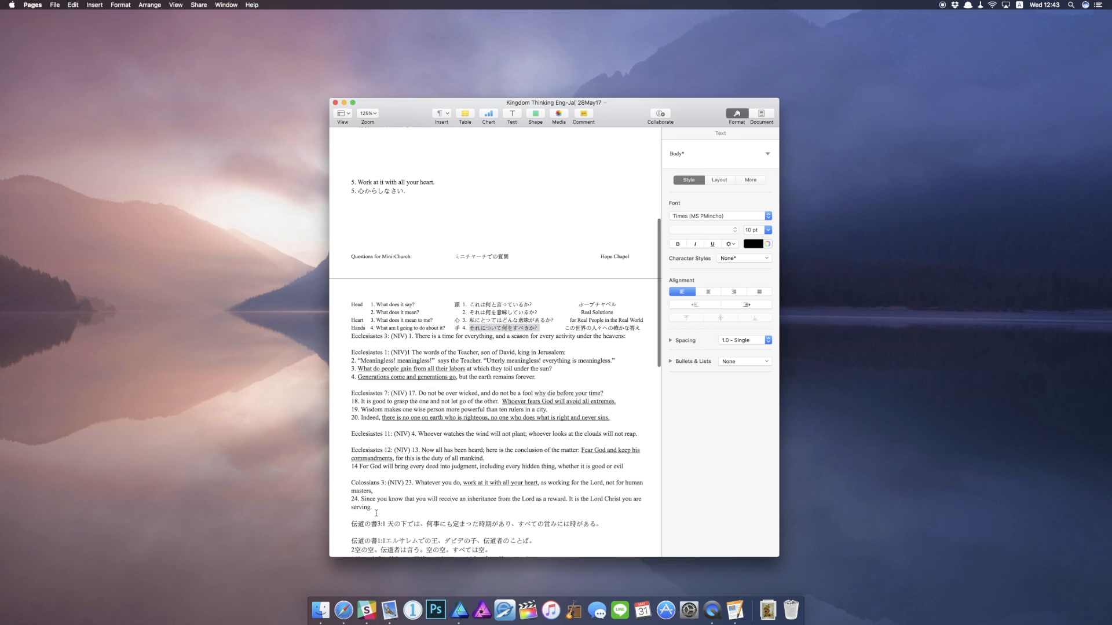
left_click_drag(376, 512, 352, 337)
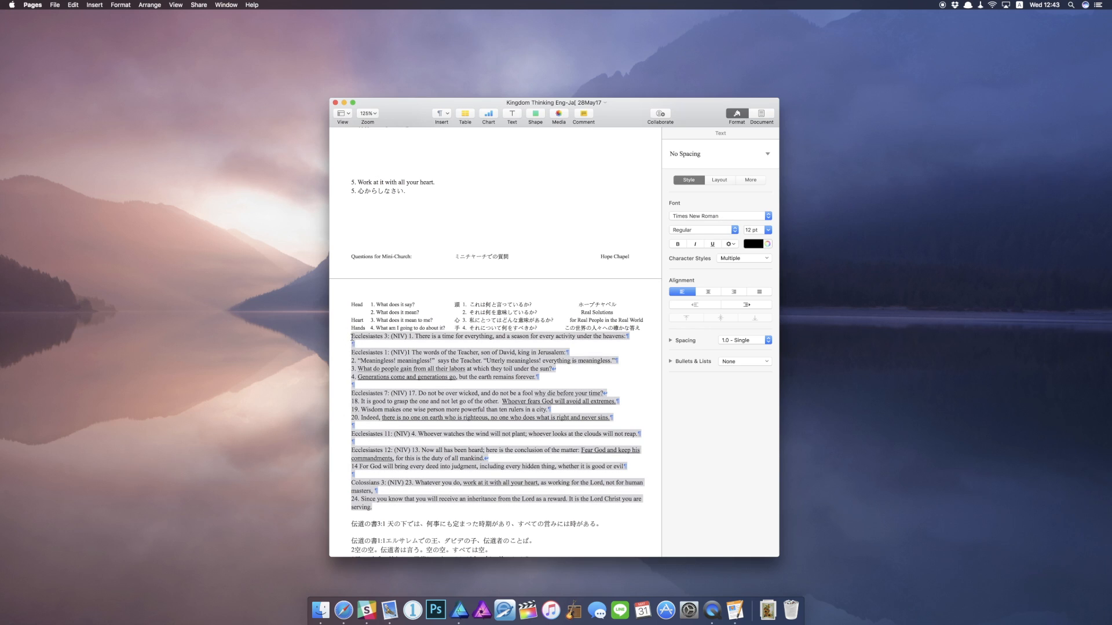
key("super+c")
key("ctrl+Right")
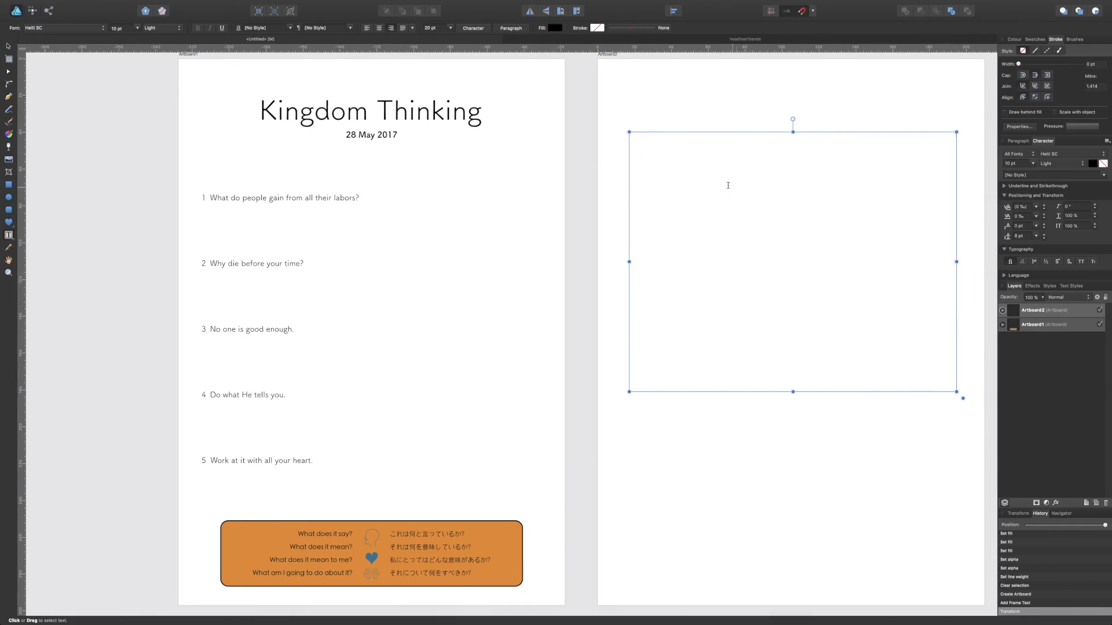
left_click(645, 141)
key("super+v")
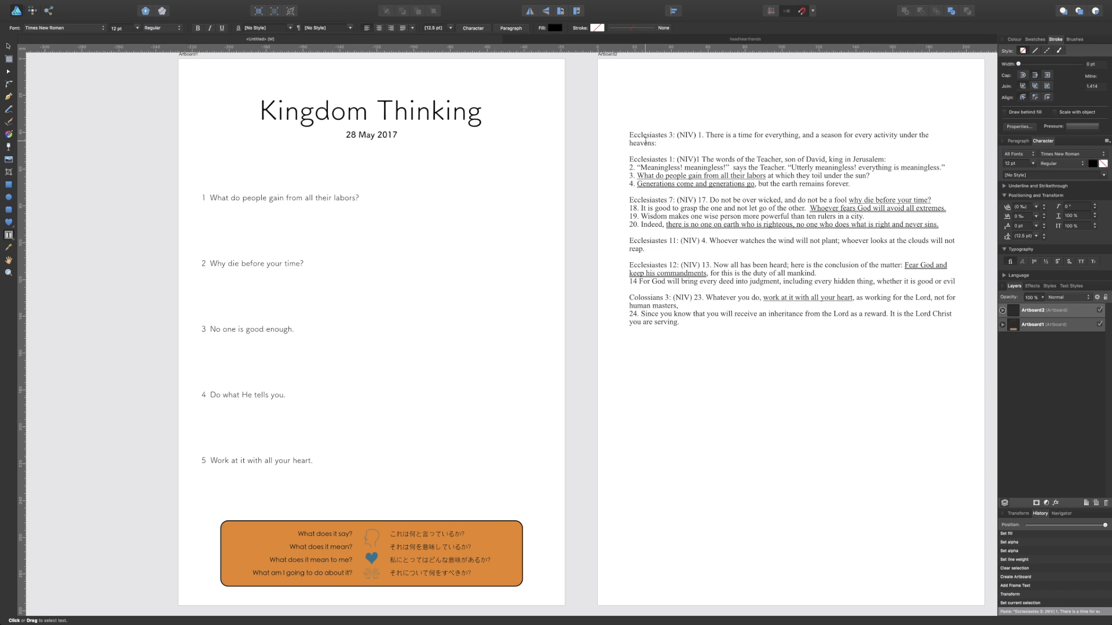
key("Escape")
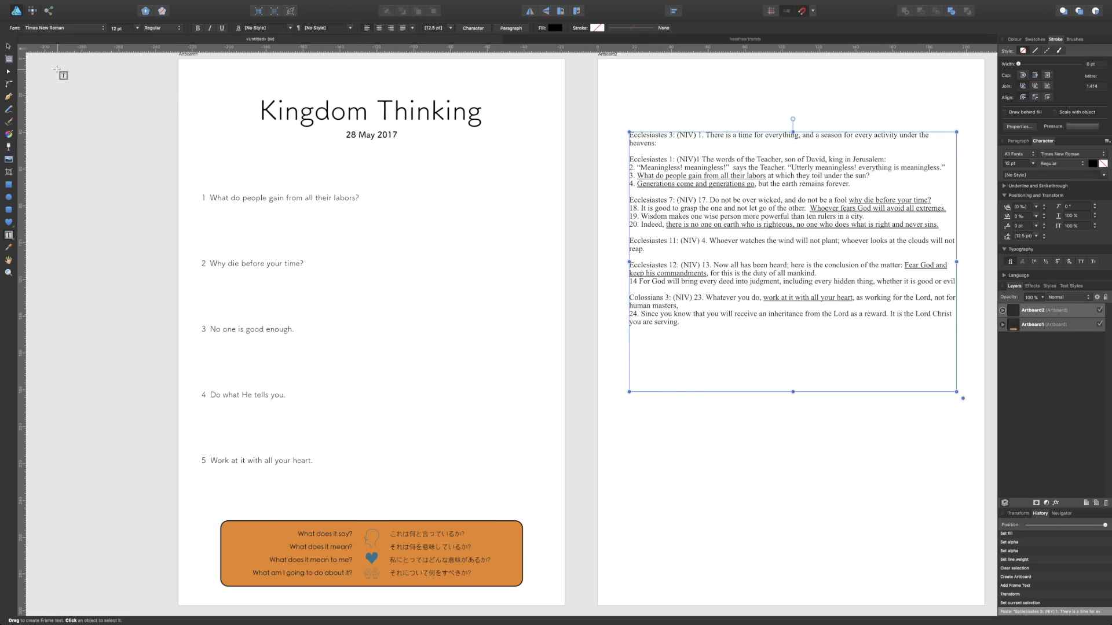
Set the font of the pasted English scripture text frame to Heiti SC
left_click(9, 47)
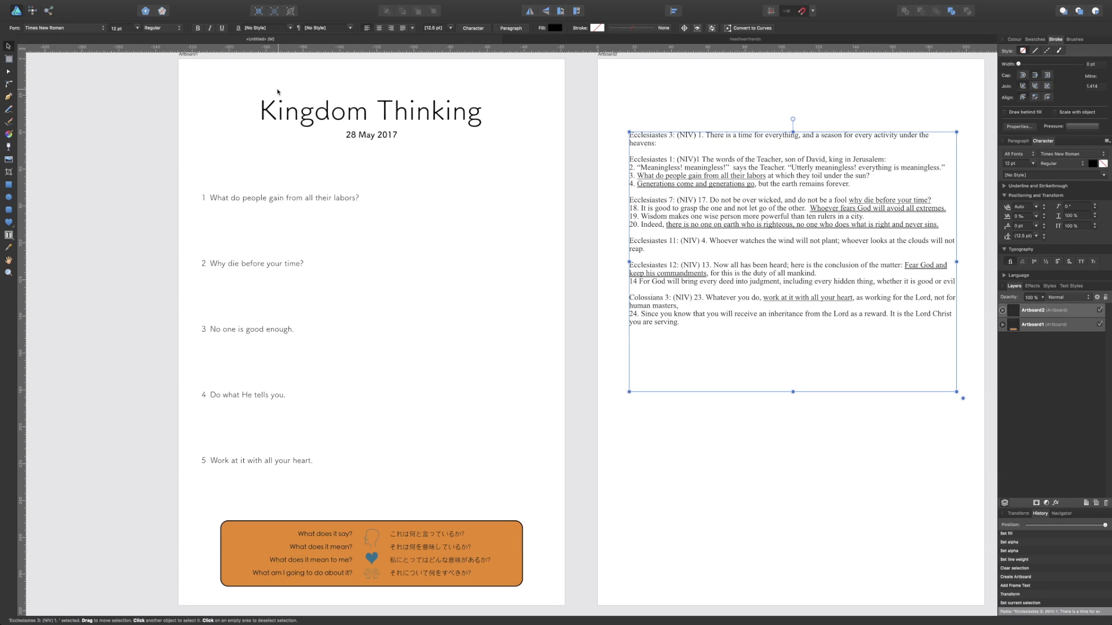
left_click(69, 29)
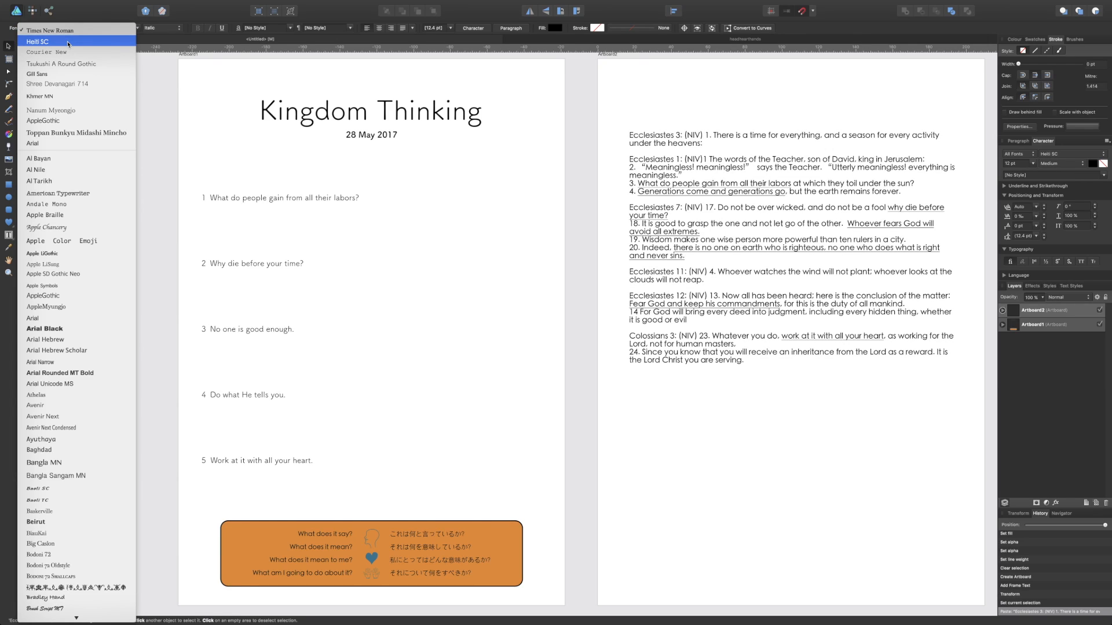
left_click(68, 42)
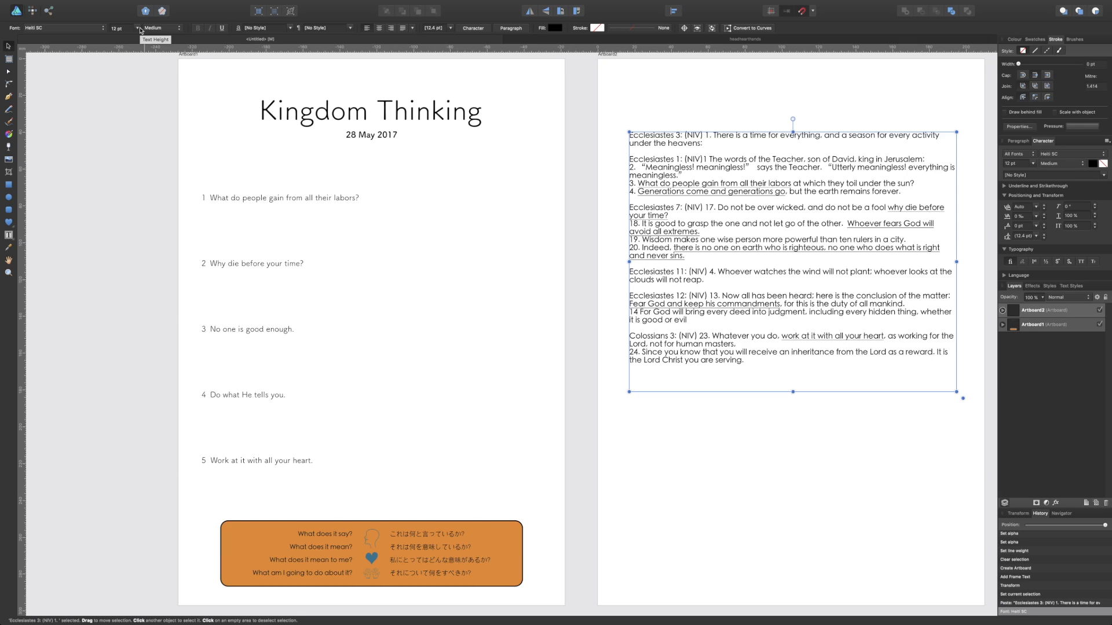
Set the English scripture text frame to the Light weight with 14 pt leading
left_click(166, 28)
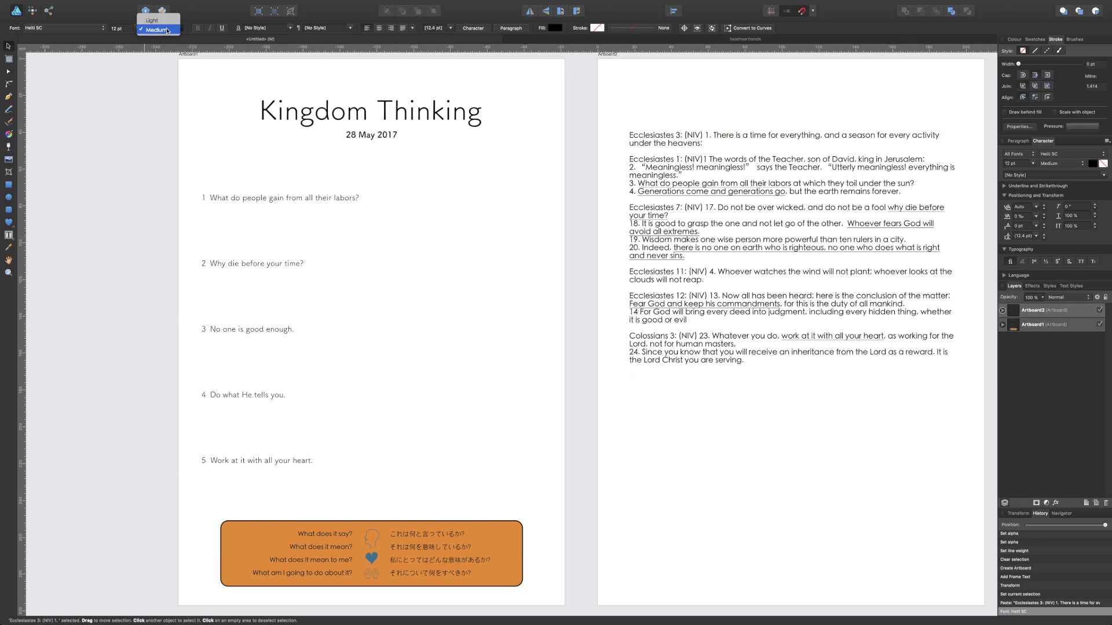
left_click(168, 21)
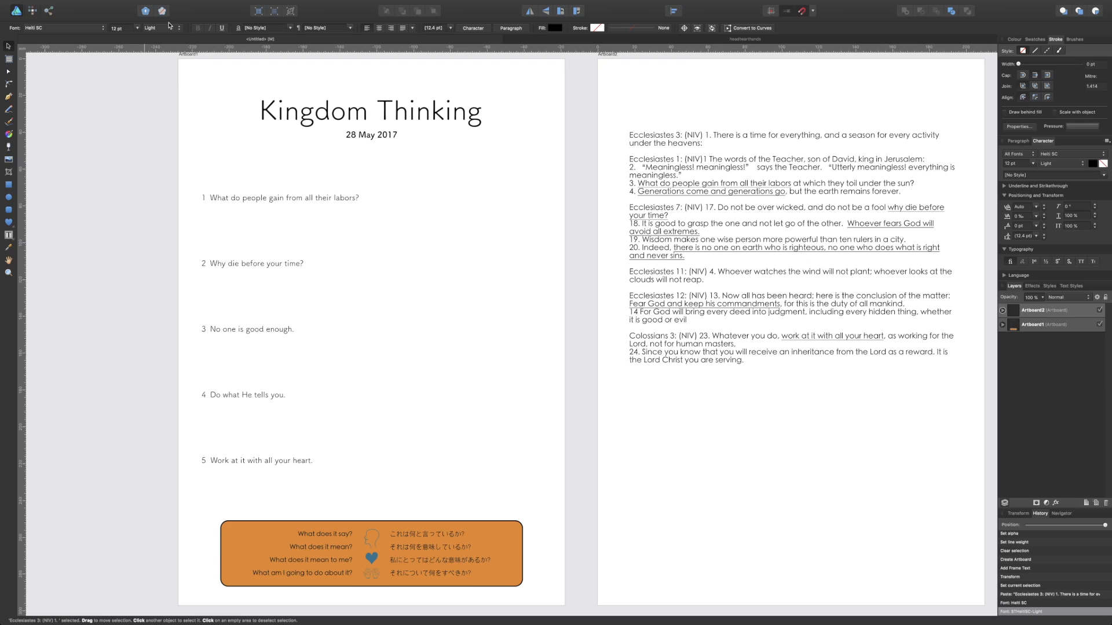
left_click(451, 29)
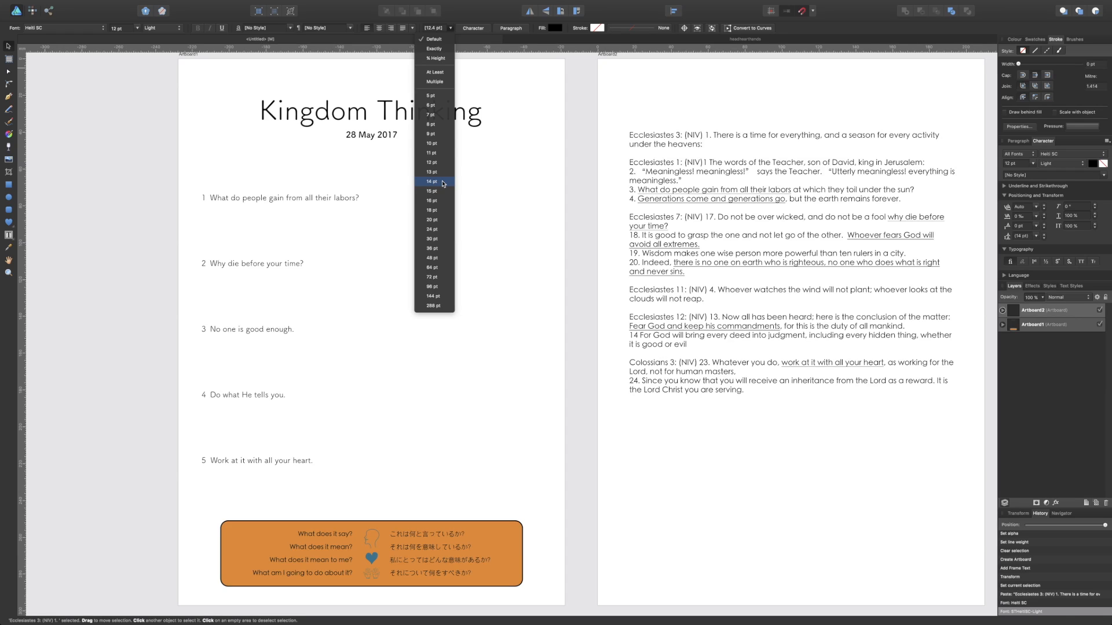
left_click(443, 182)
Move the English scripture text frame up toward the top margin of the second artboard
left_click(881, 134)
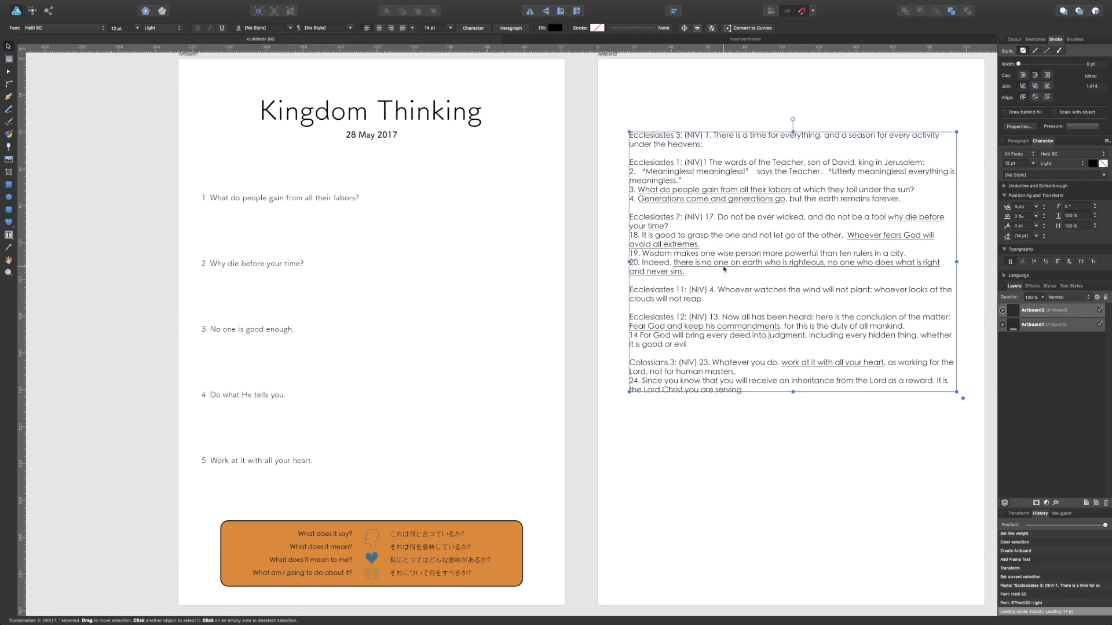
left_click_drag(734, 264, 733, 238)
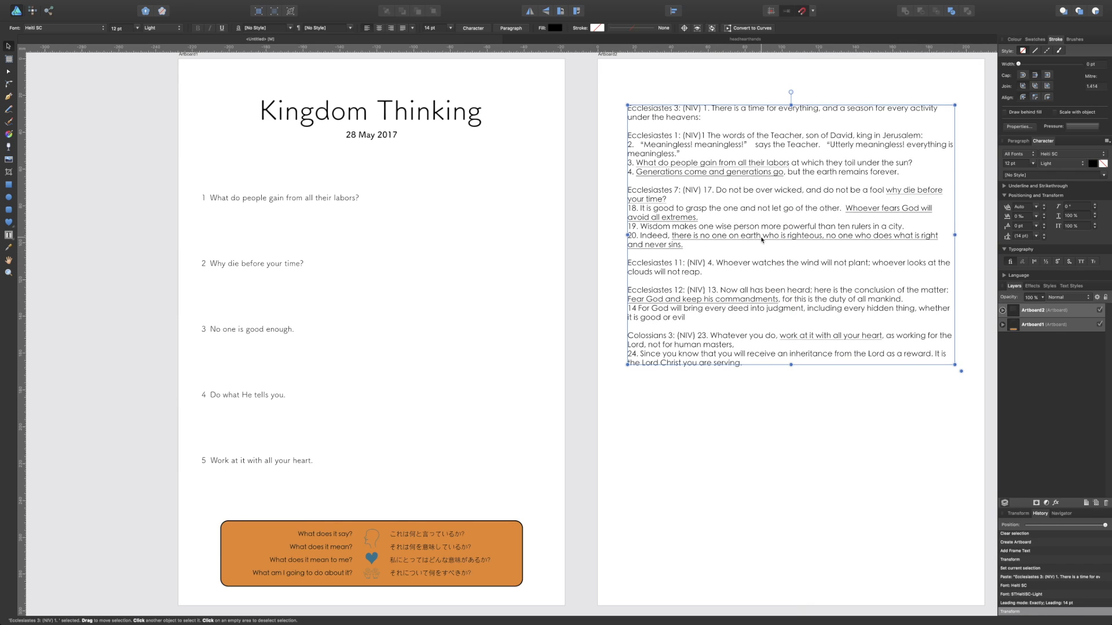
left_click_drag(762, 239, 763, 239)
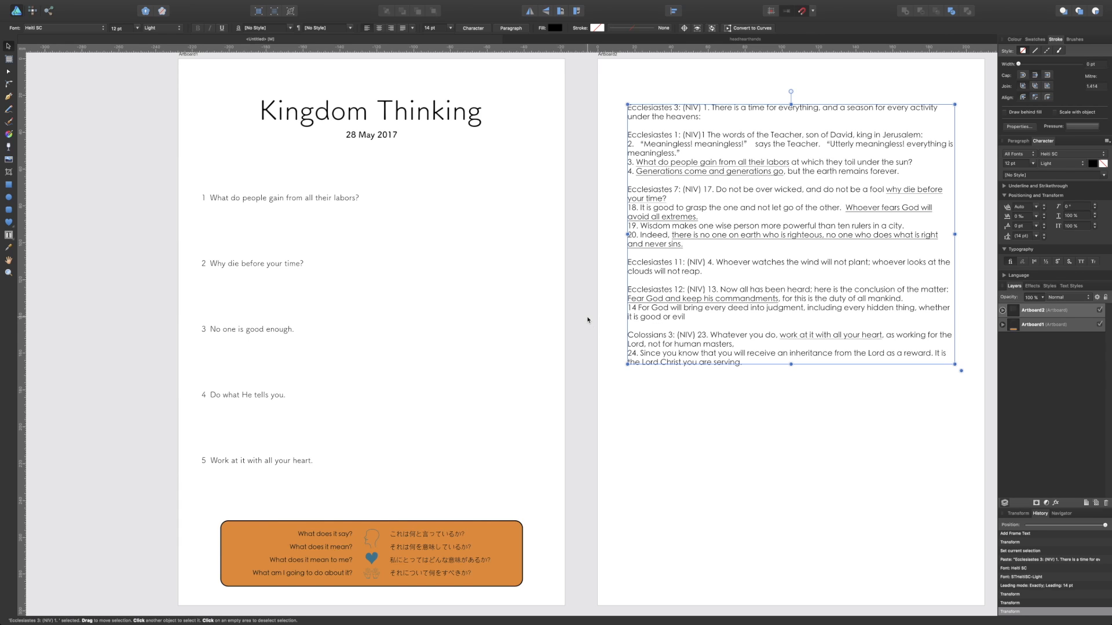
Copy the Japanese passages, from 伝道の書3:1 through コロサイ3:23-24, from the Pages document and return to the handout
key("ctrl+Left")
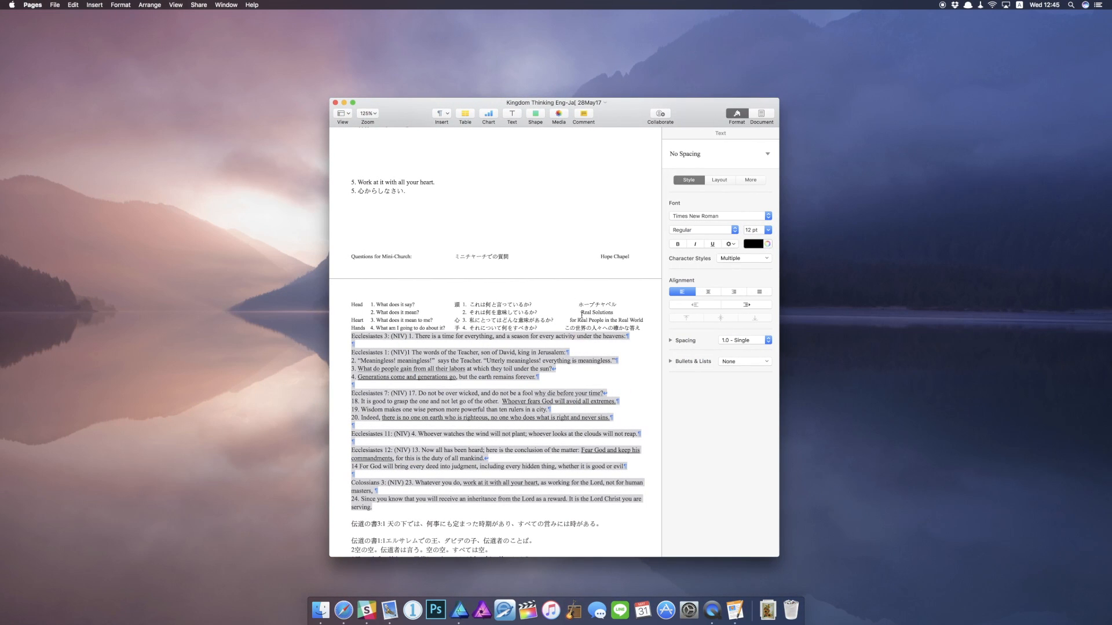
scroll(530, 402, "down", 5)
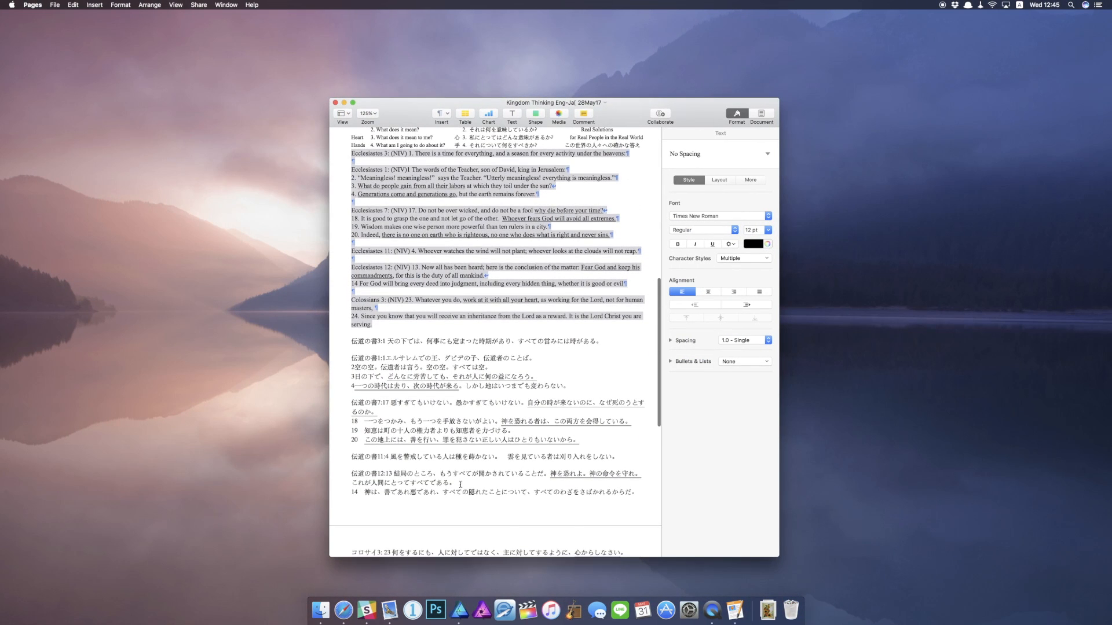
scroll(631, 501, "down", 4)
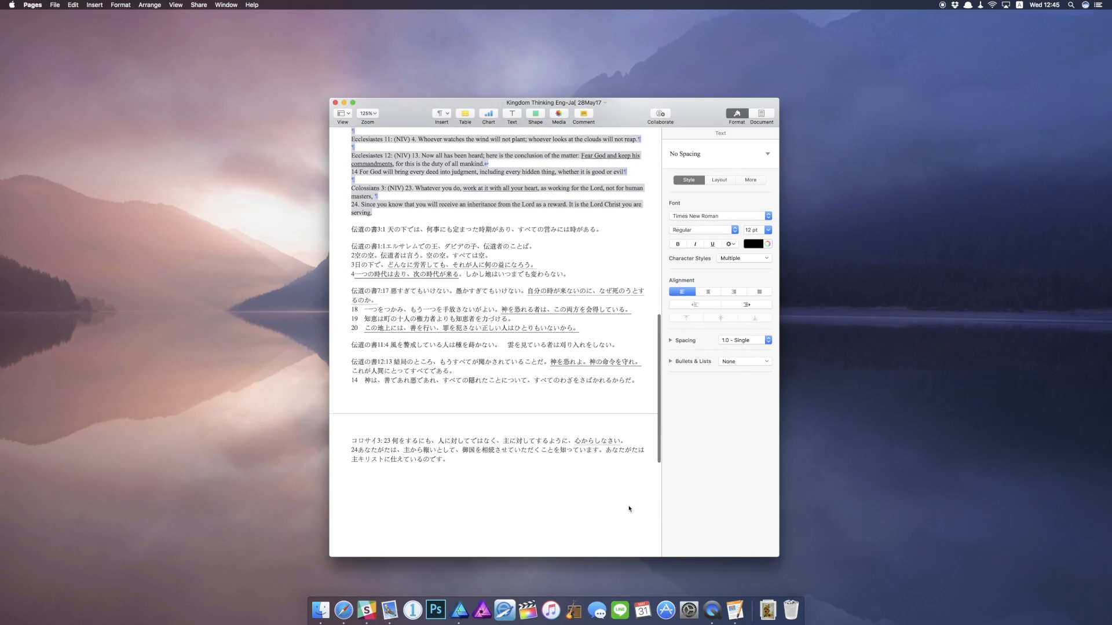
scroll(458, 460, "down", 1)
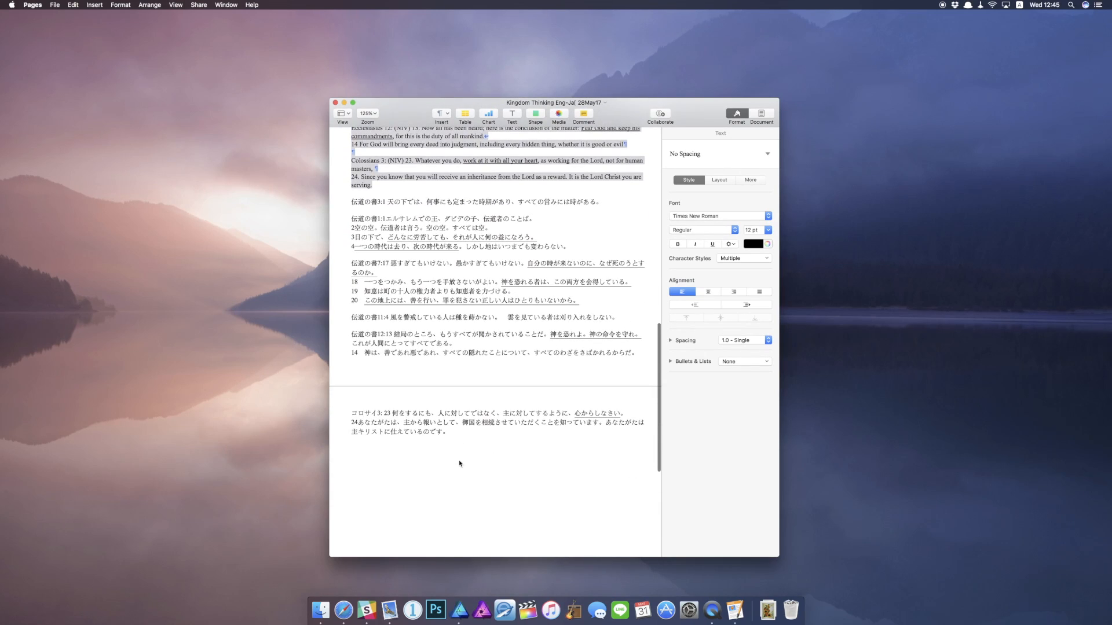
left_click_drag(456, 432, 343, 203)
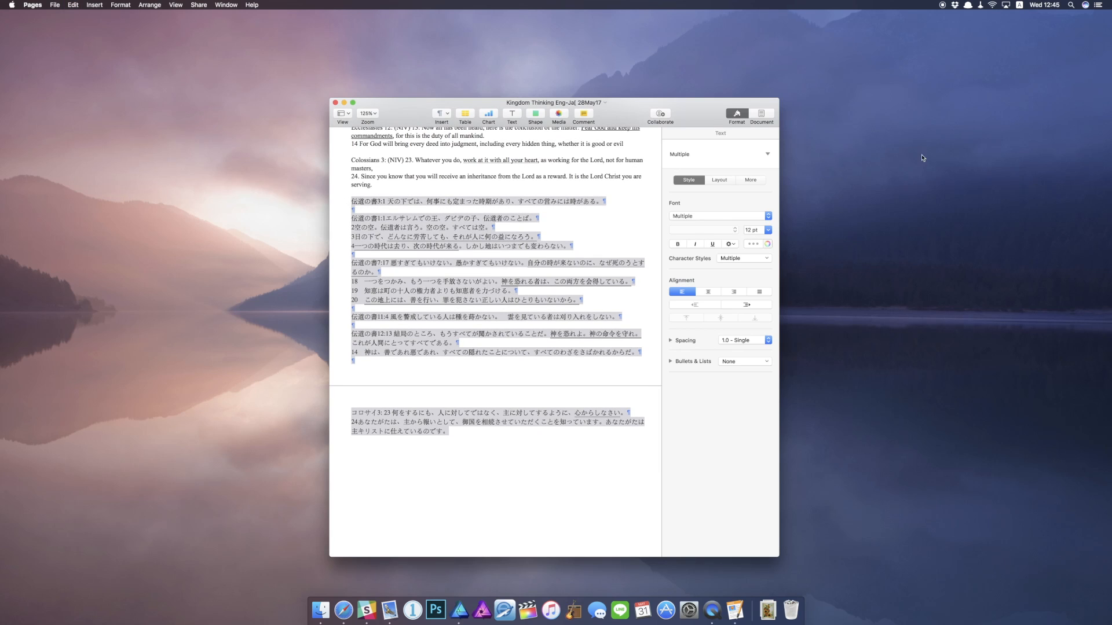
key("ctrl+Right")
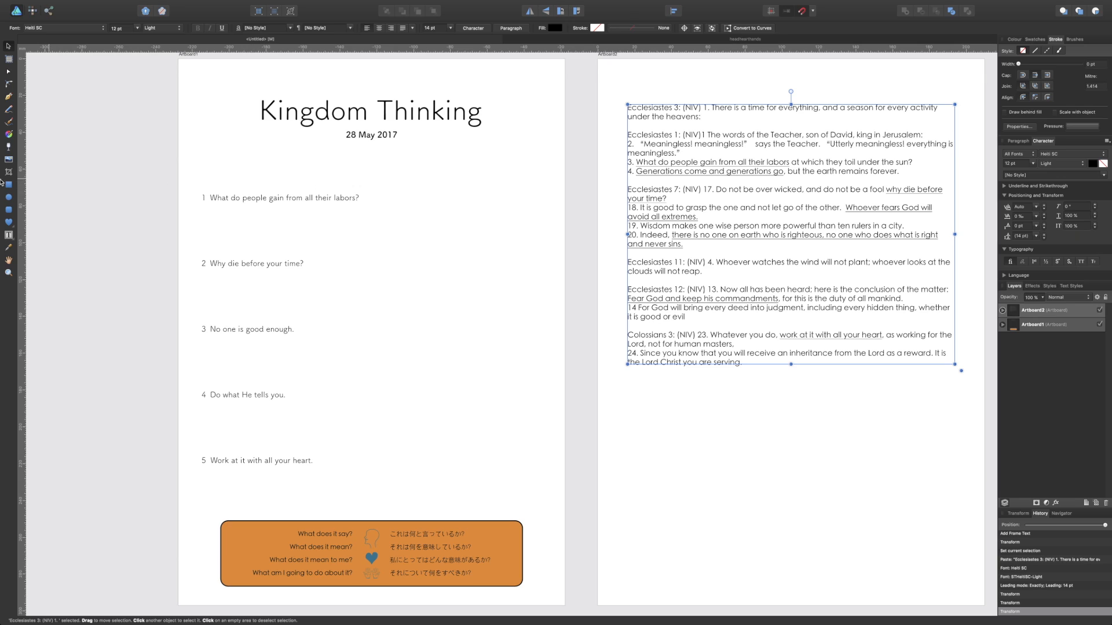
Draw a wide text frame below the English passages on the second artboard and paste the Japanese scripture into it
left_click(9, 235)
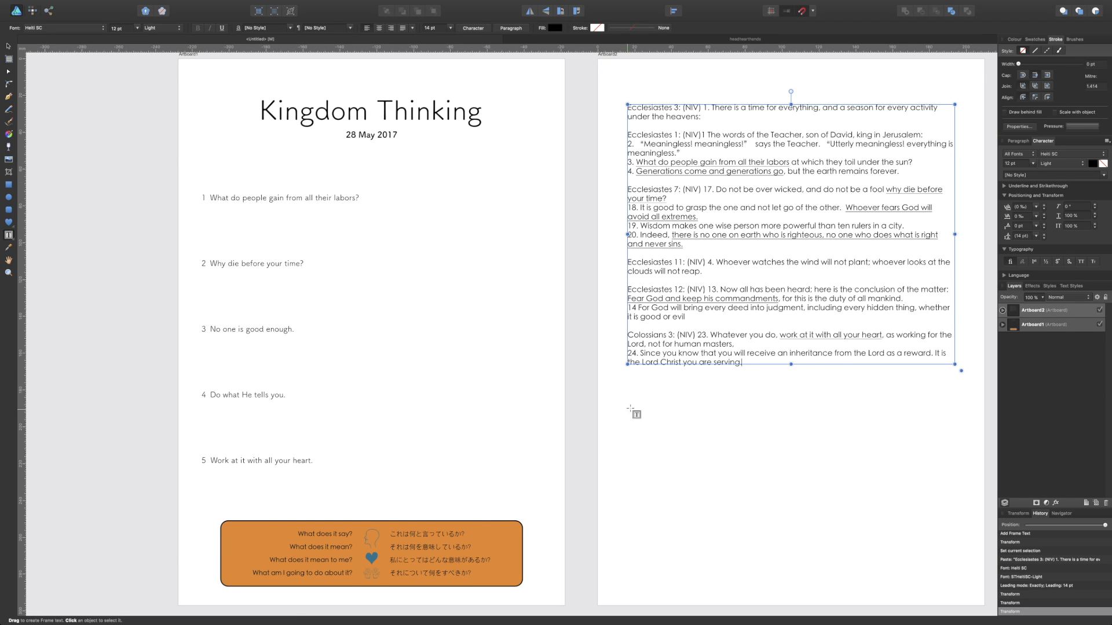
left_click_drag(631, 397, 959, 591)
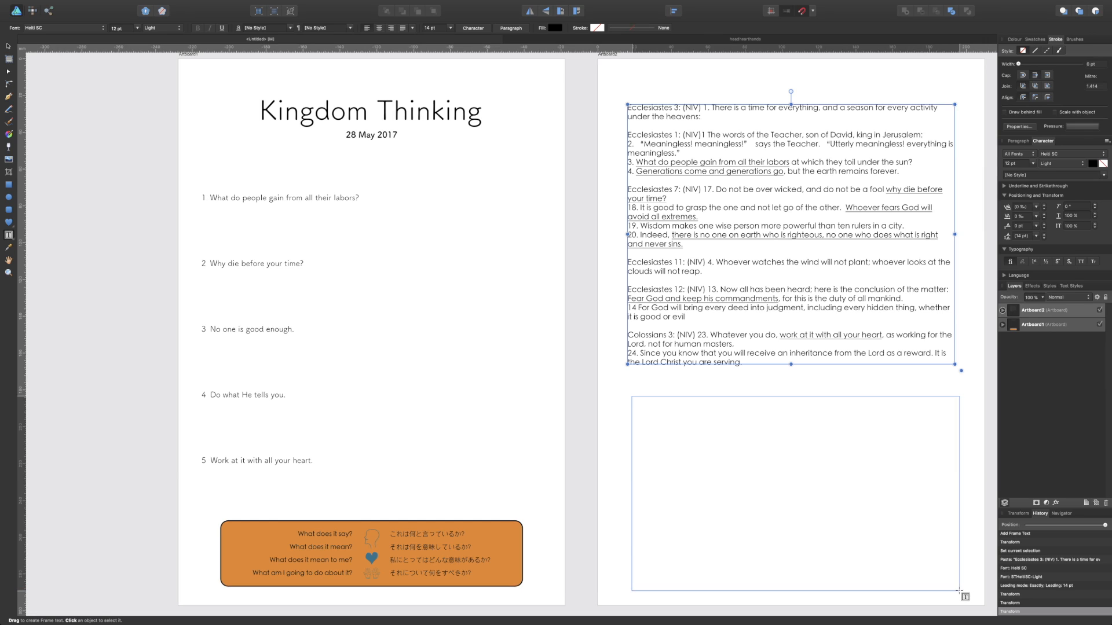
left_click(695, 415)
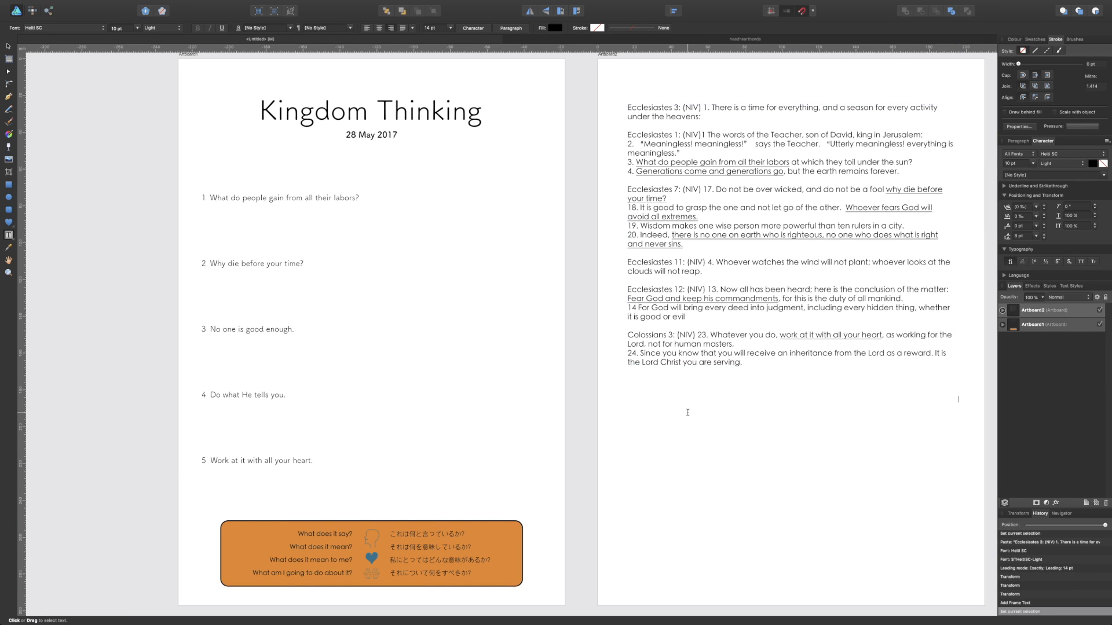
key("super+v")
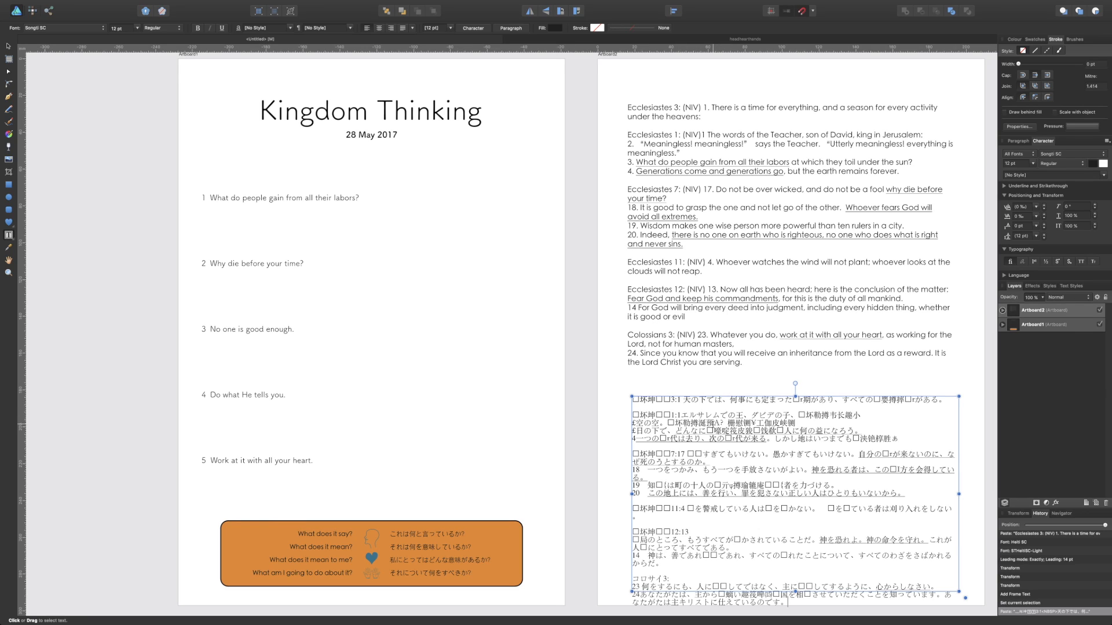
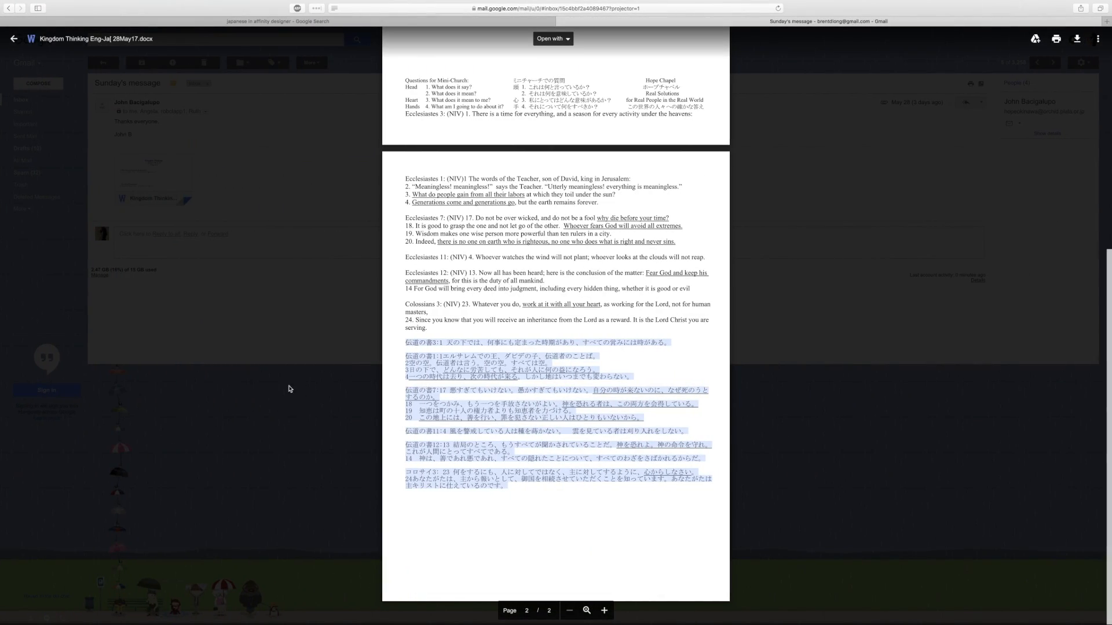
Replace the Japanese text in the lower frame with the passages copied from the Gmail document preview
key("ctrl+Right")
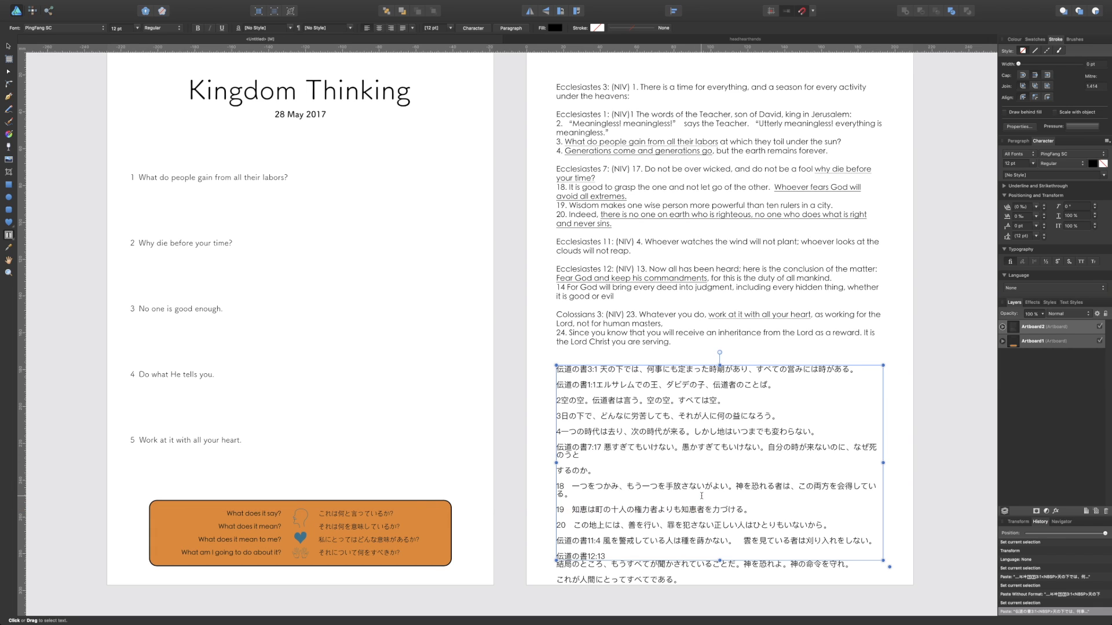
scroll(699, 499, "down", 5)
scroll(702, 496, "up", 5)
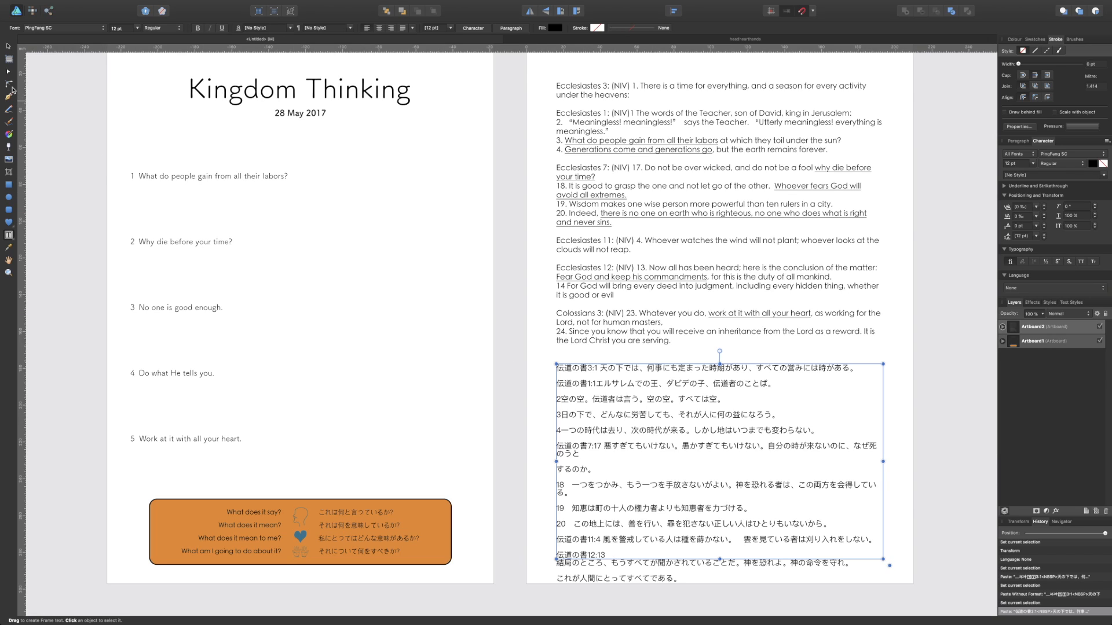
Set the font of the Japanese scripture text frame to Hiragino Maru Gothic ProN
left_click(9, 48)
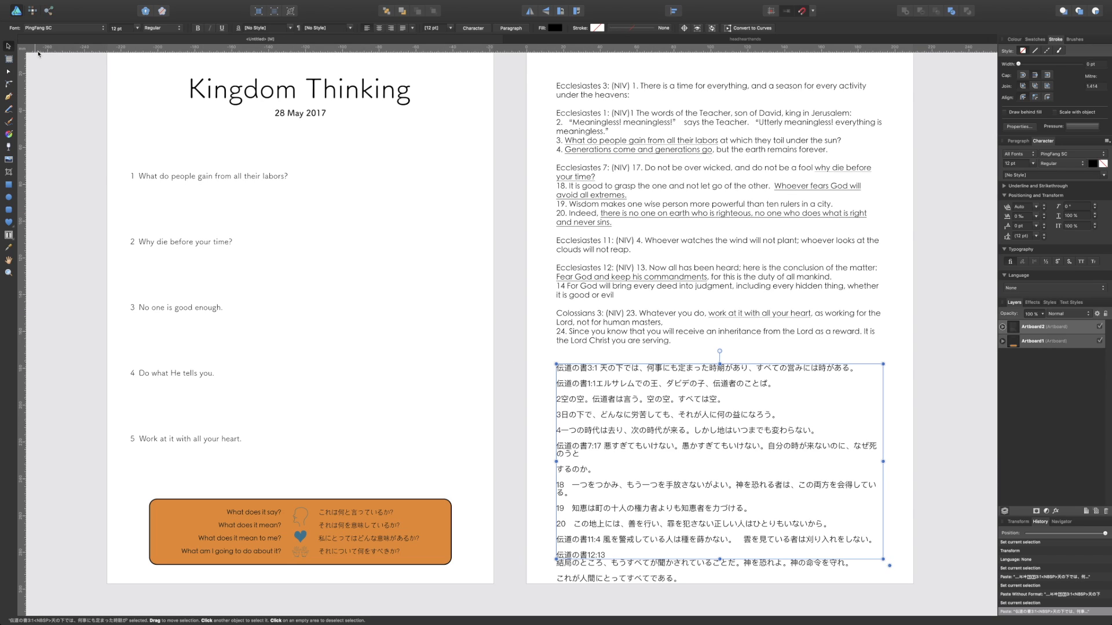
left_click(55, 30)
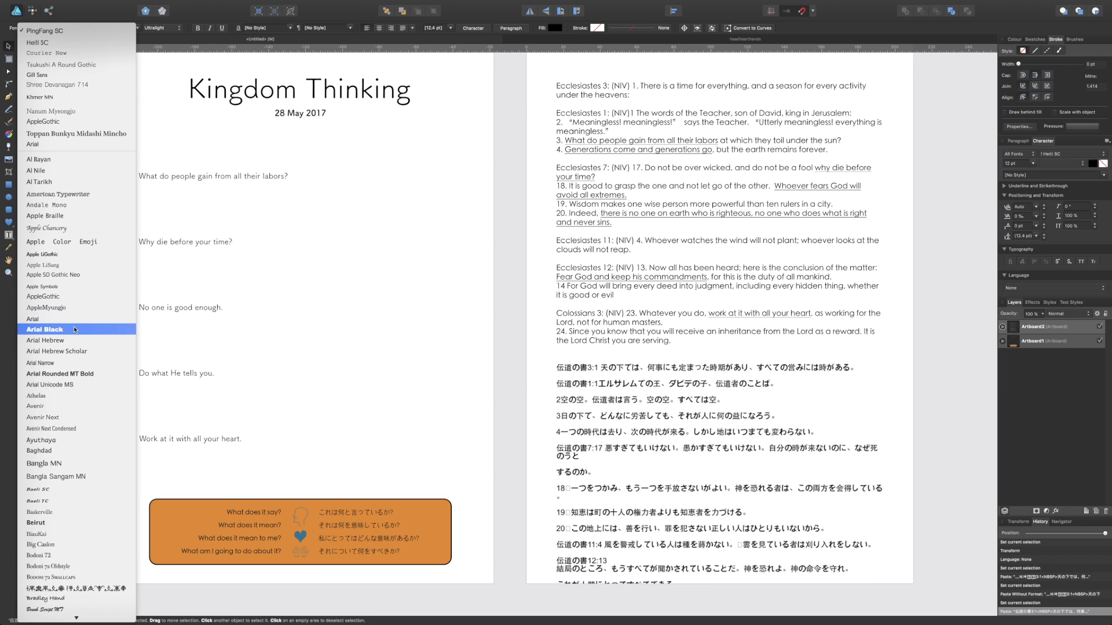
scroll(74, 330, "down", 10)
scroll(70, 391, "down", 6)
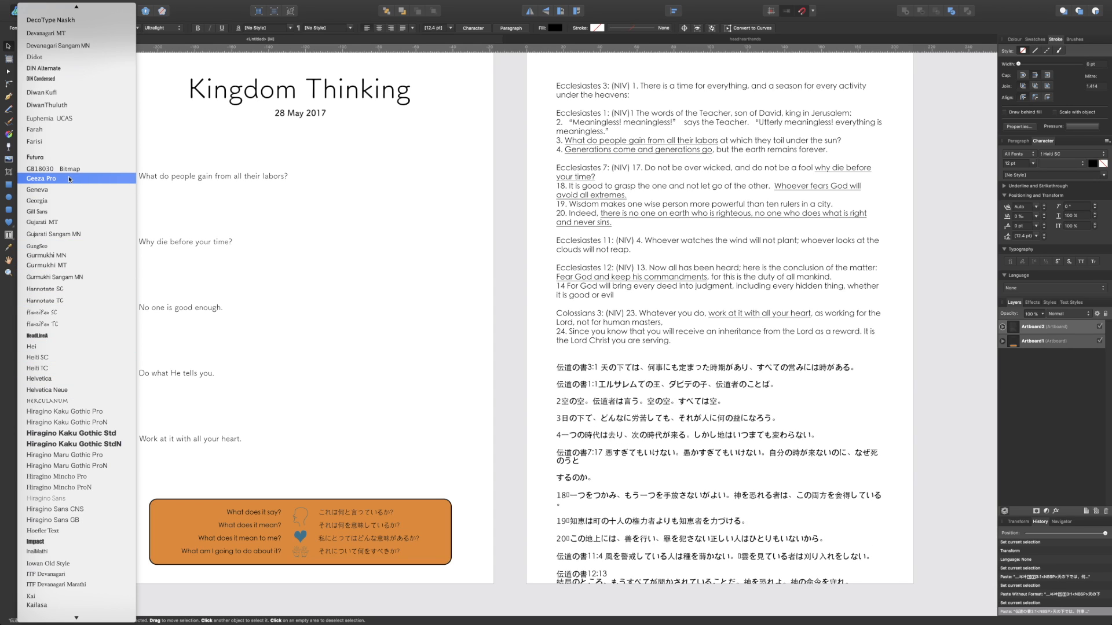
scroll(69, 180, "up", 7)
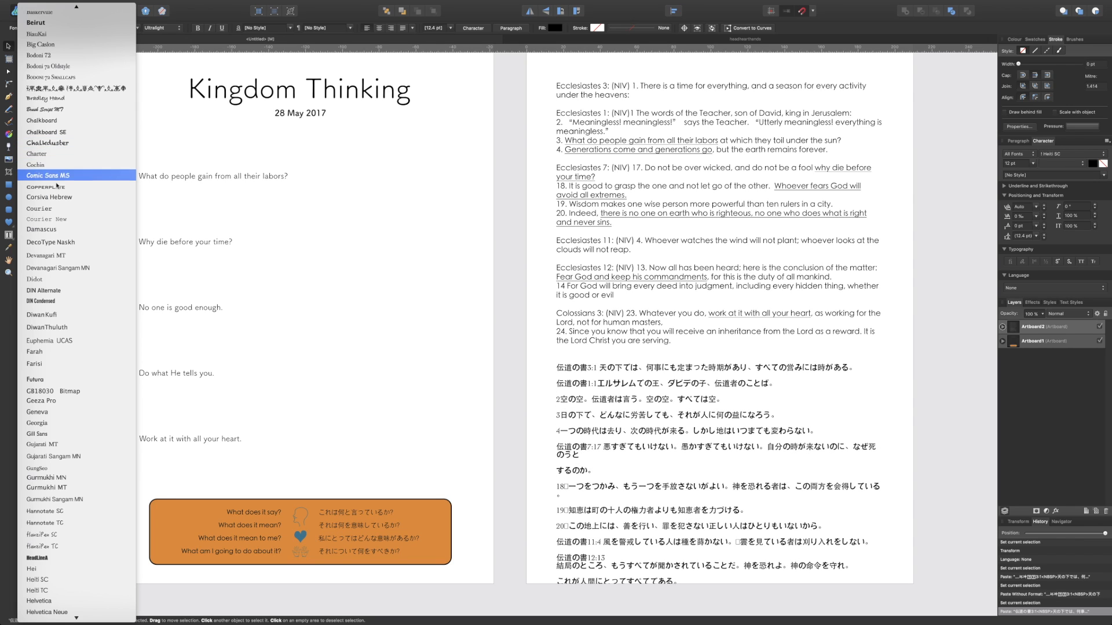
scroll(64, 300, "down", 5)
scroll(64, 300, "down", 3)
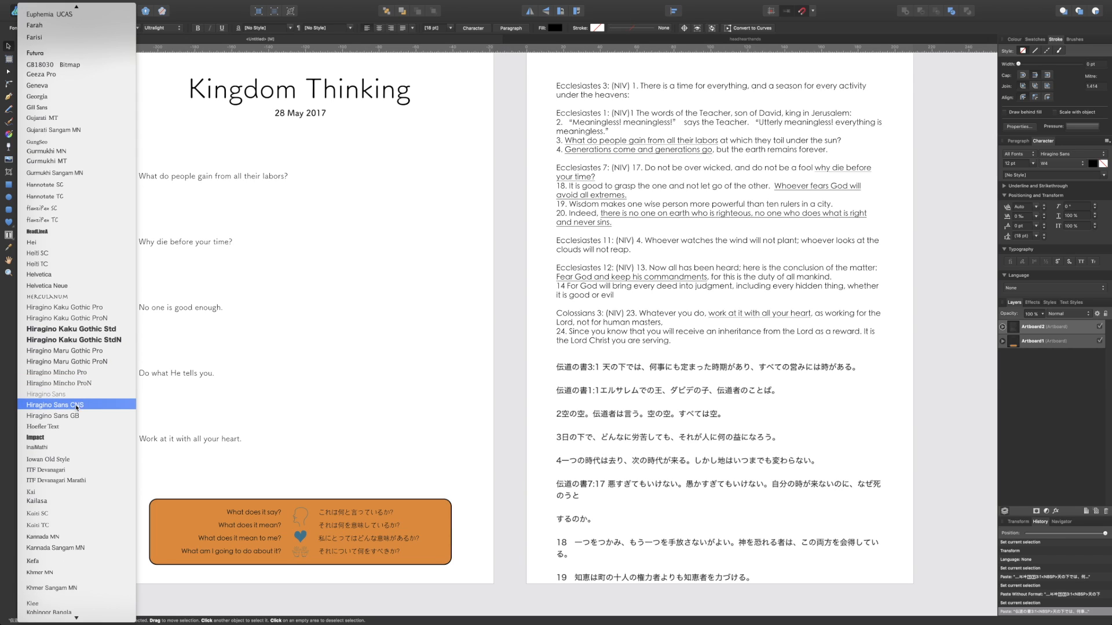
scroll(77, 408, "down", 2)
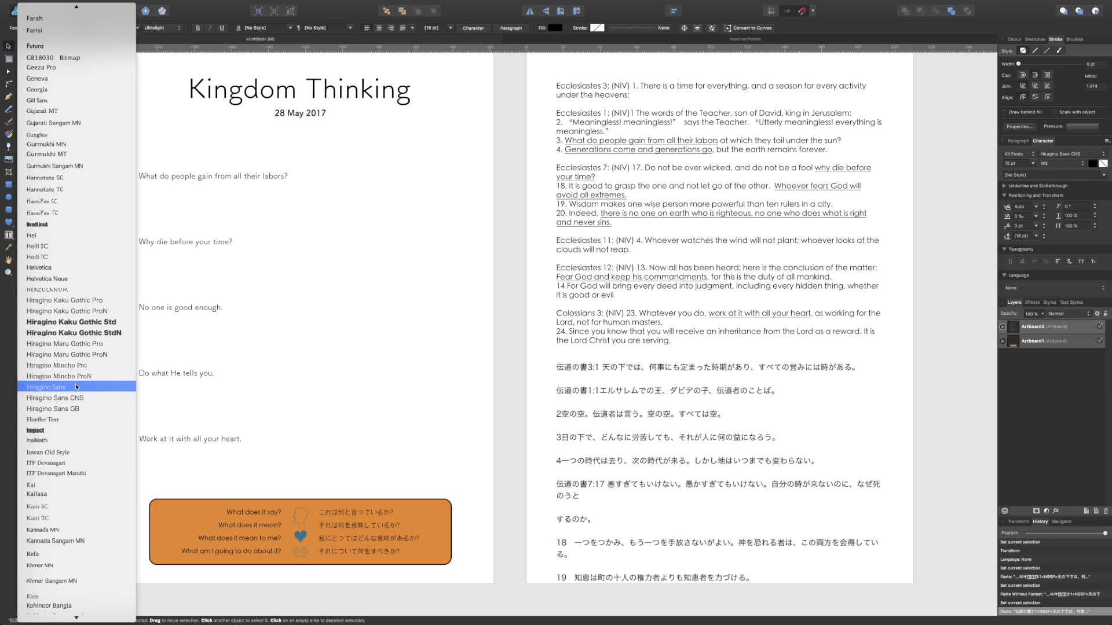
left_click(84, 354)
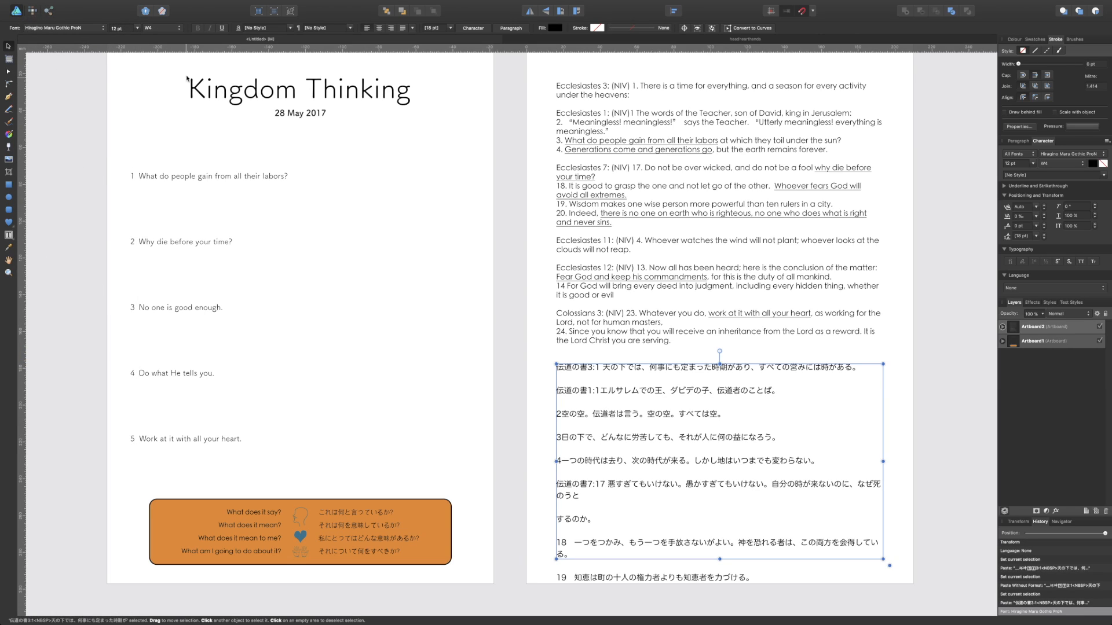
Set the leading override of the Japanese scripture text to 12 pt
left_click(451, 27)
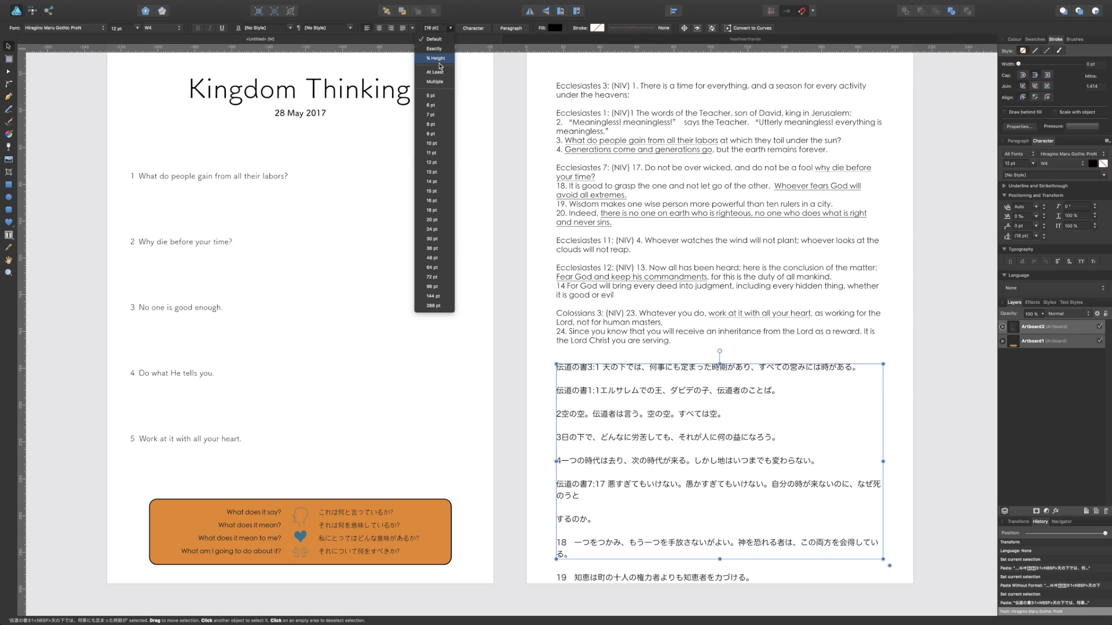
left_click(455, 12)
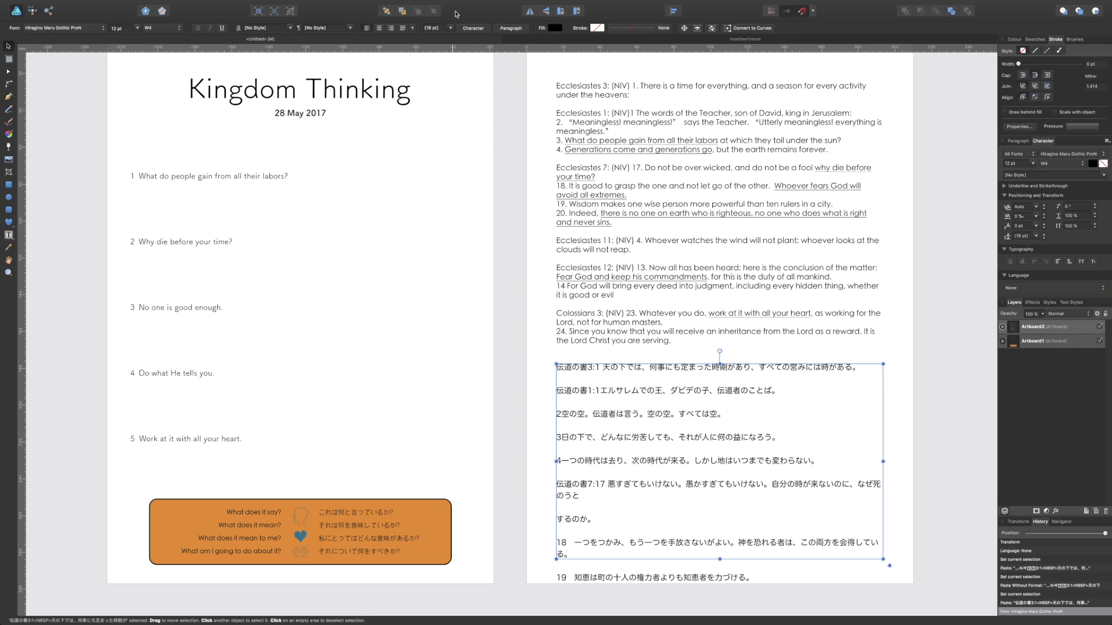
left_click(1037, 236)
left_click(1027, 252)
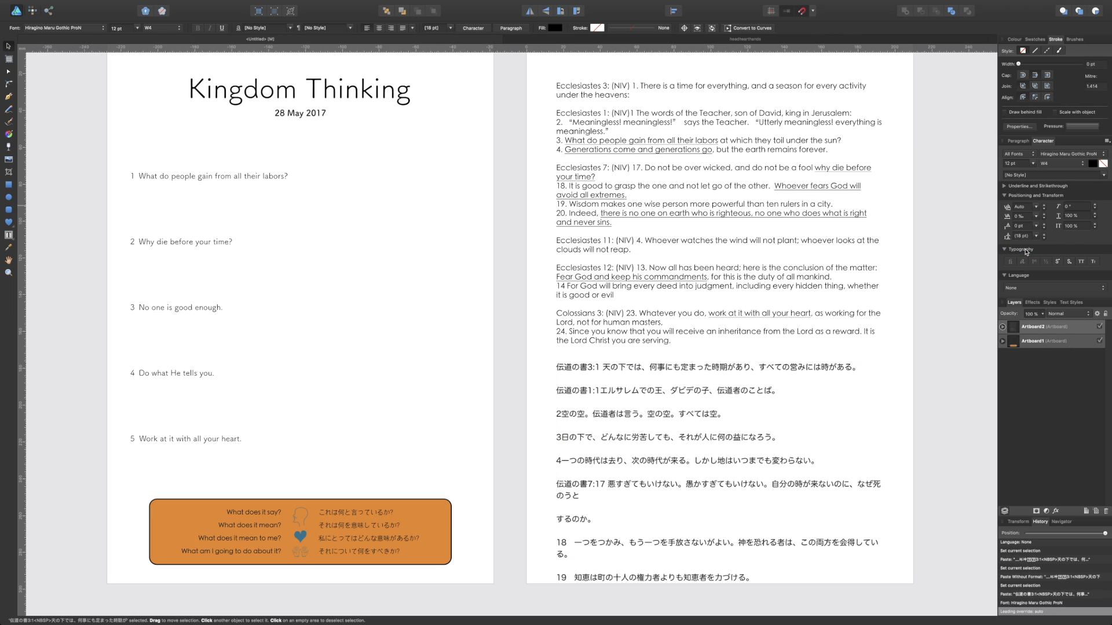
left_click(1037, 237)
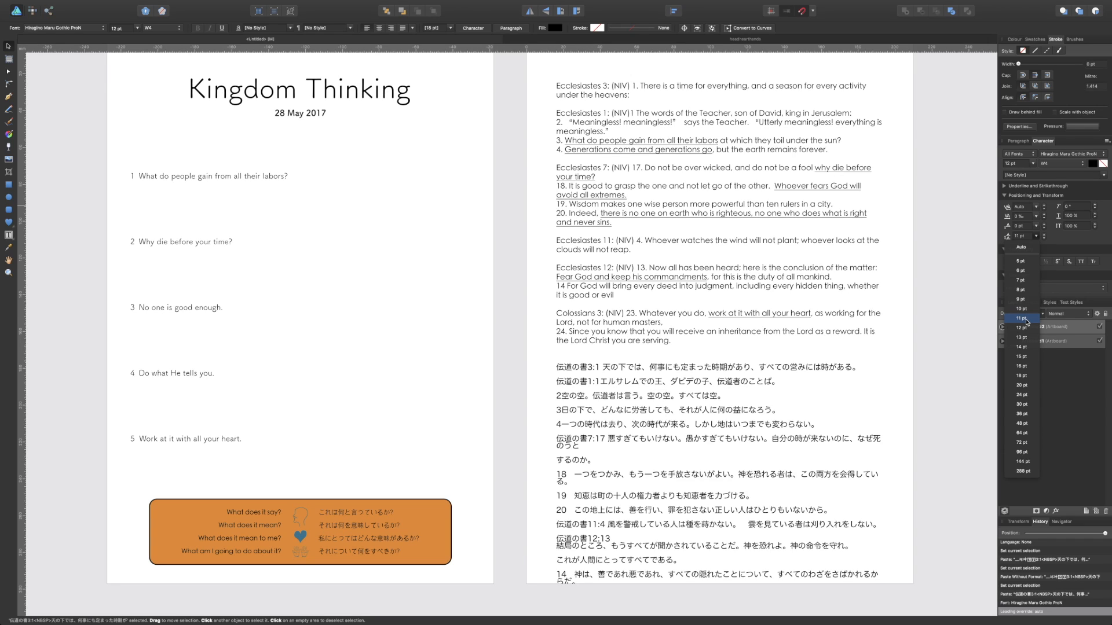
left_click(1026, 329)
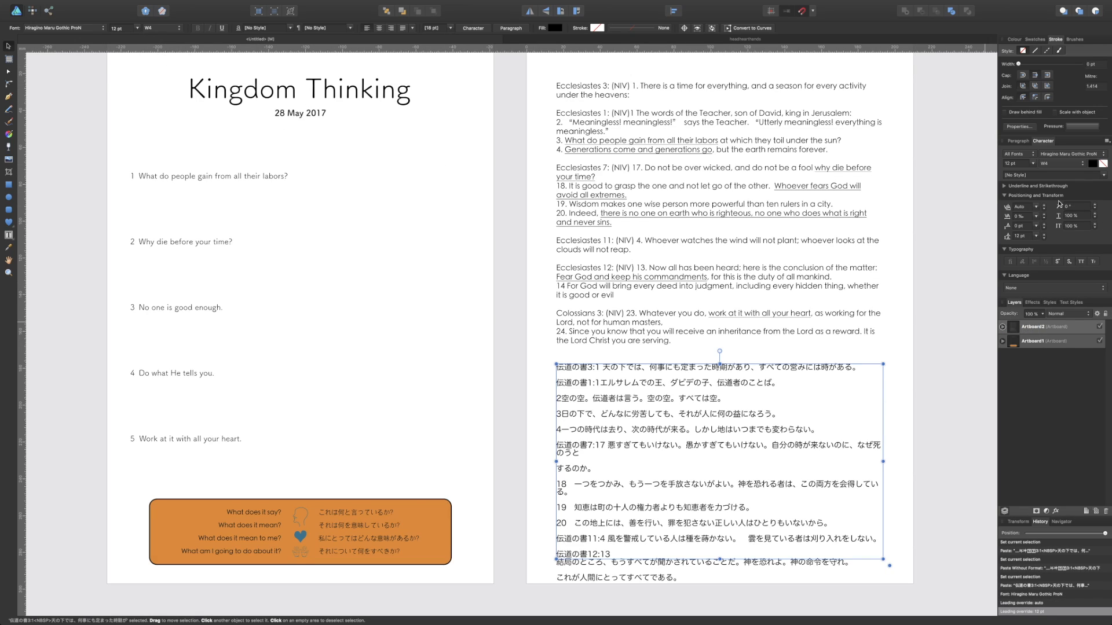
Set the Japanese scripture text to 11 pt size with a 9 pt leading override
left_click(1034, 163)
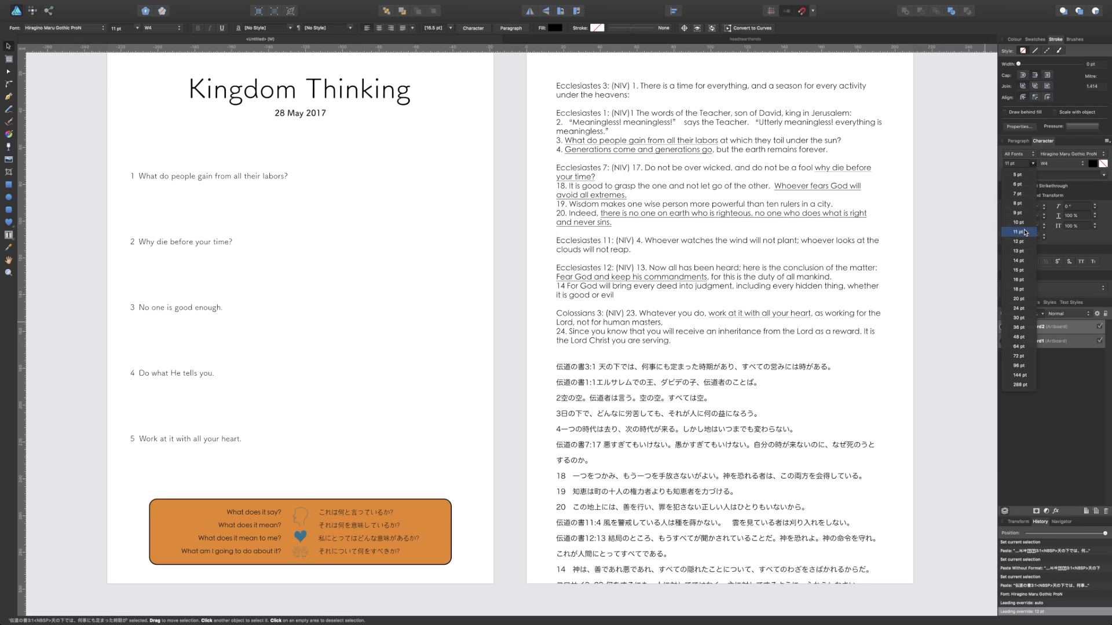
left_click(1022, 232)
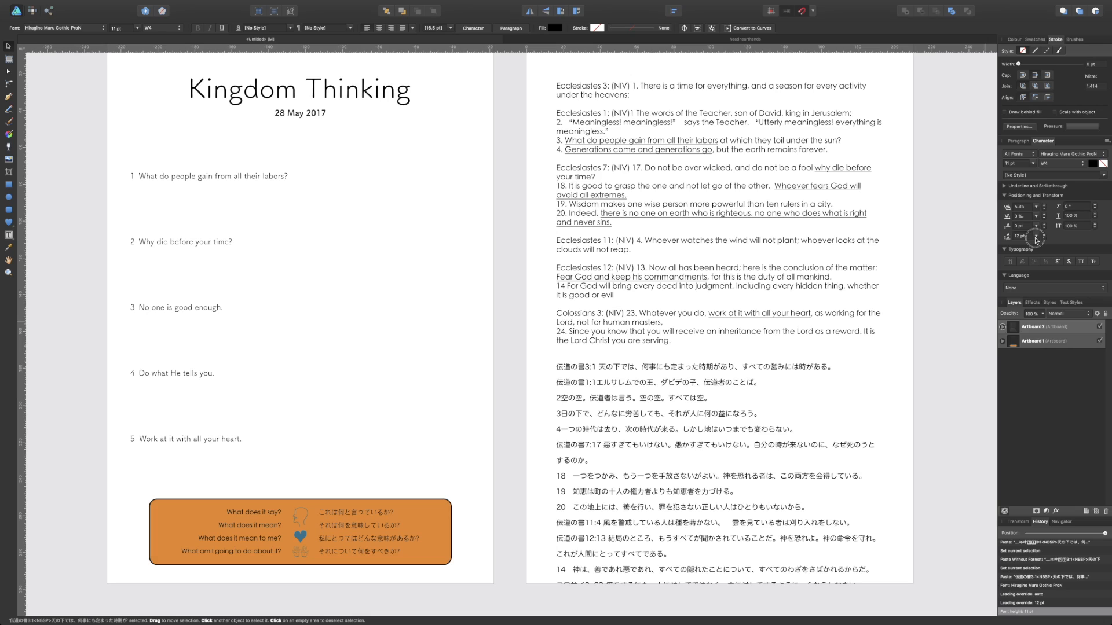
left_click(1036, 236)
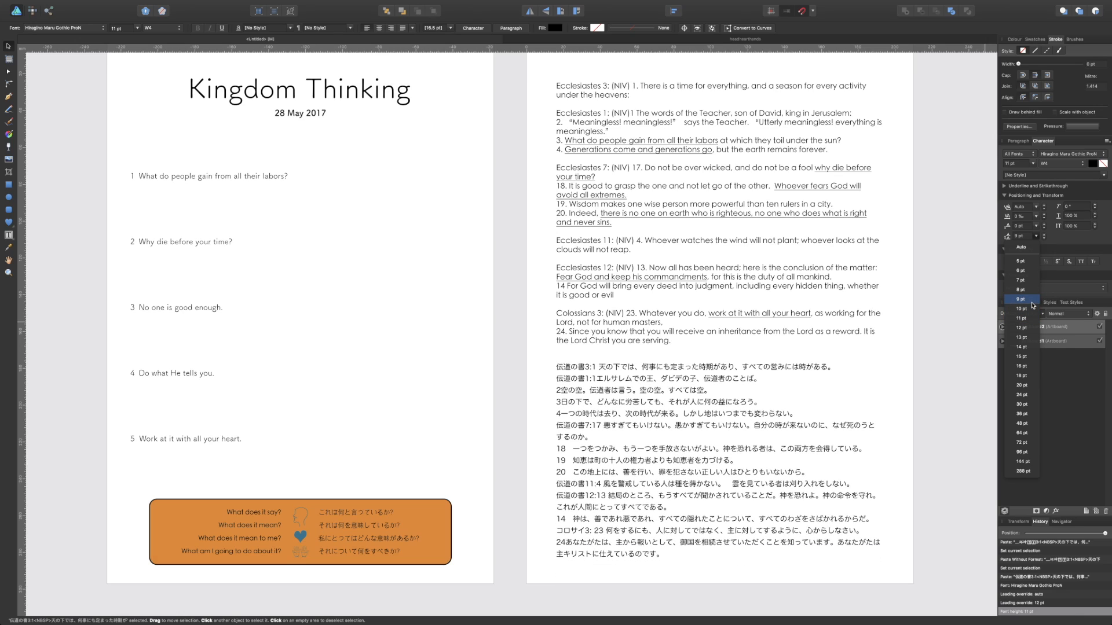
left_click(1020, 299)
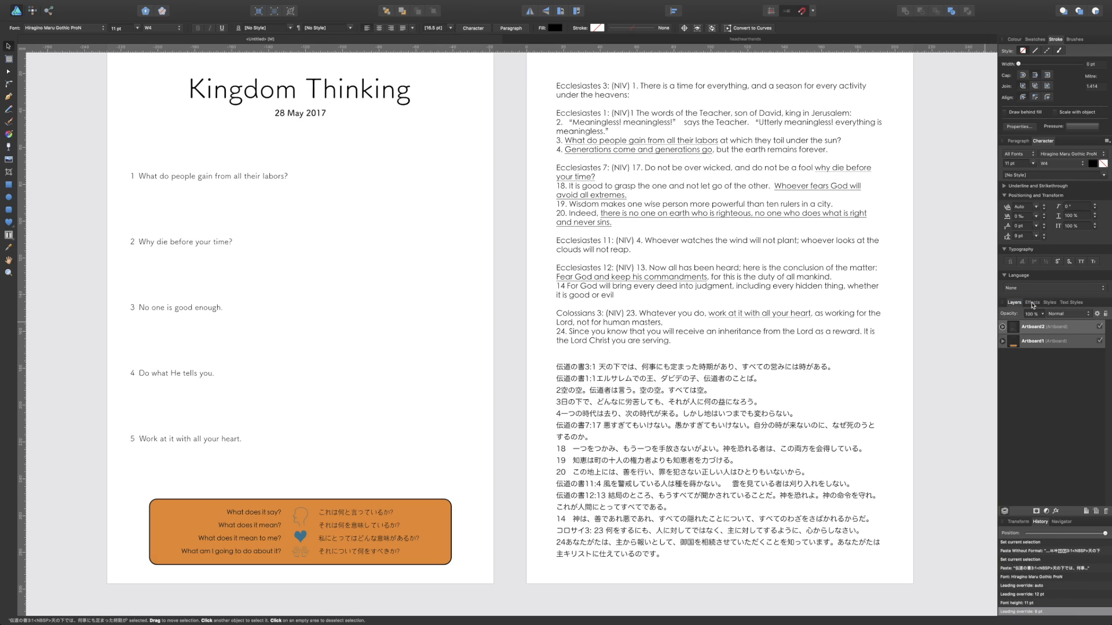
Set the font size of the Japanese scripture text frame to 10 pt
left_click(1033, 164)
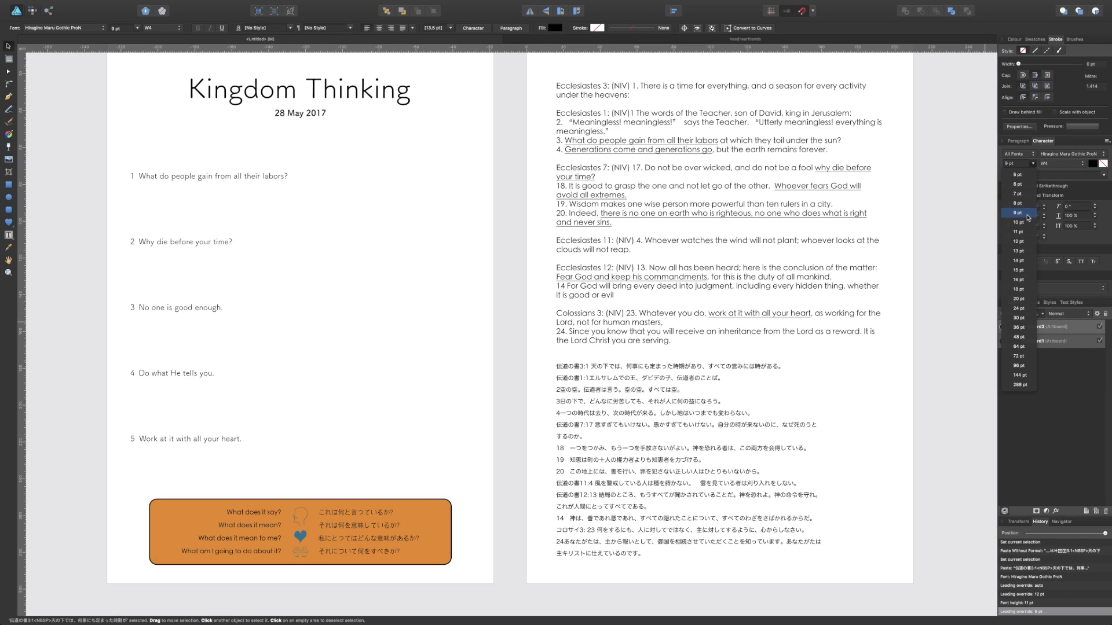
left_click(1028, 221)
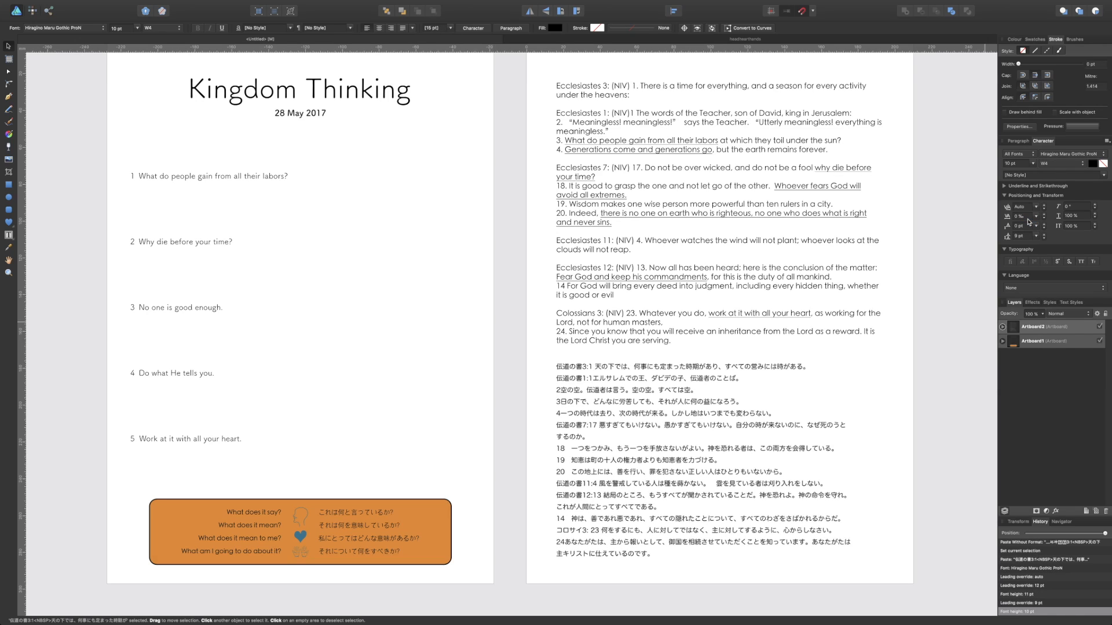
key("Escape")
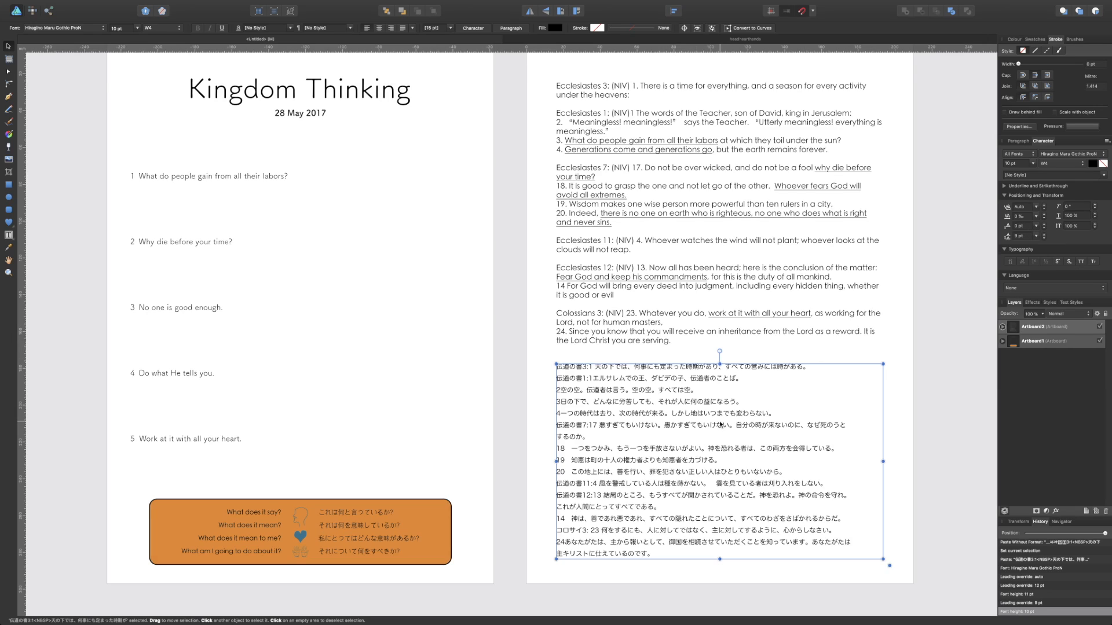
left_click(690, 413)
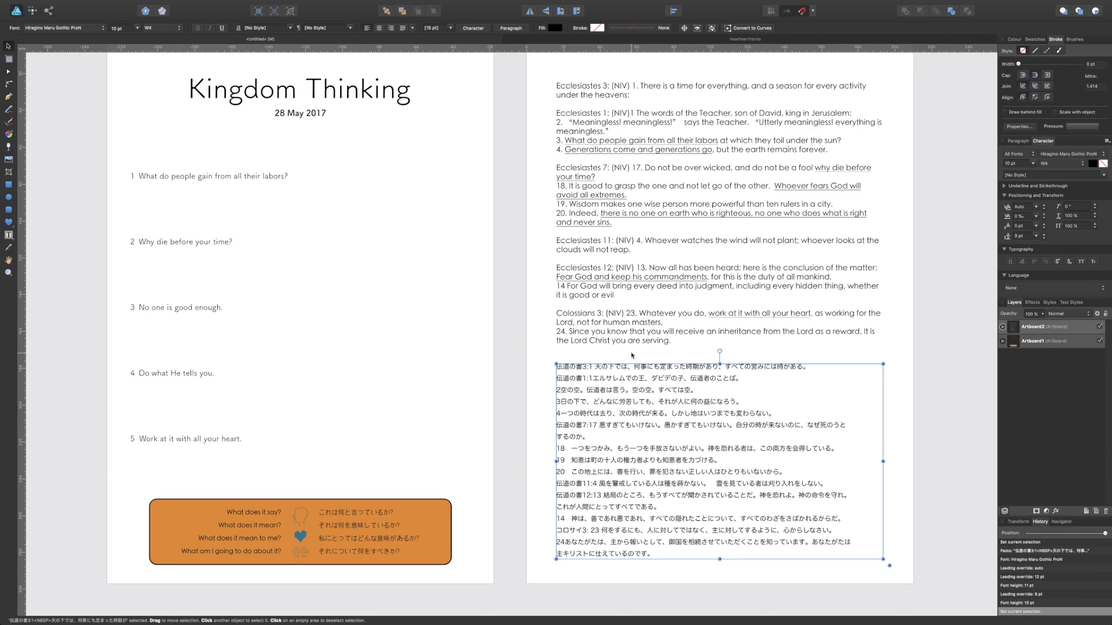
Examine the paragraph and character settings of the Kingdom Thinking title
left_click(476, 28)
left_click(310, 90)
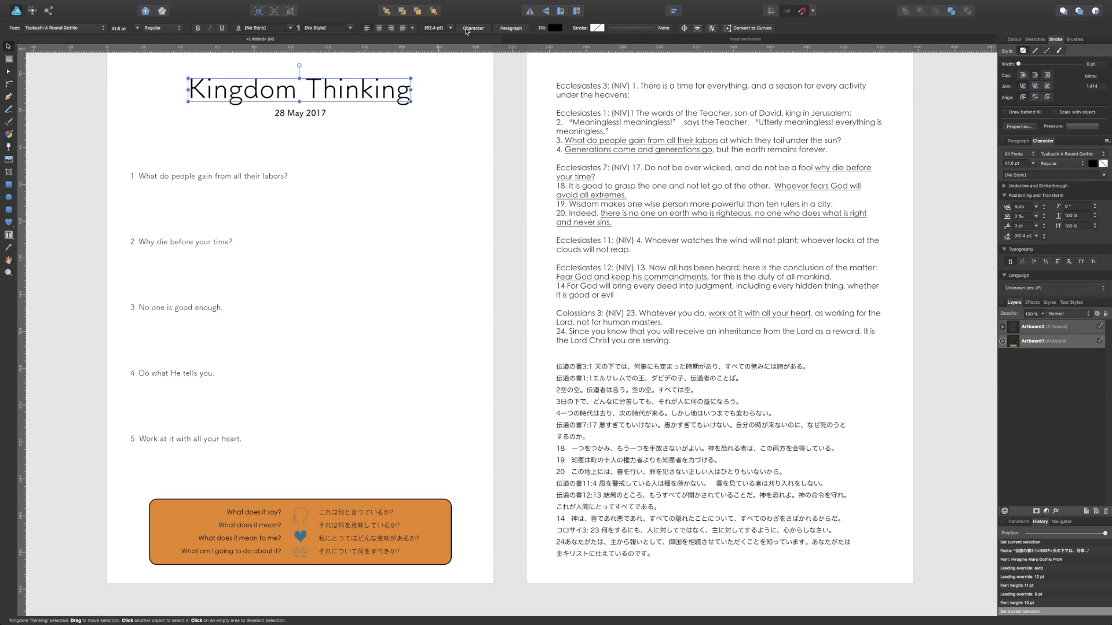
left_click(508, 29)
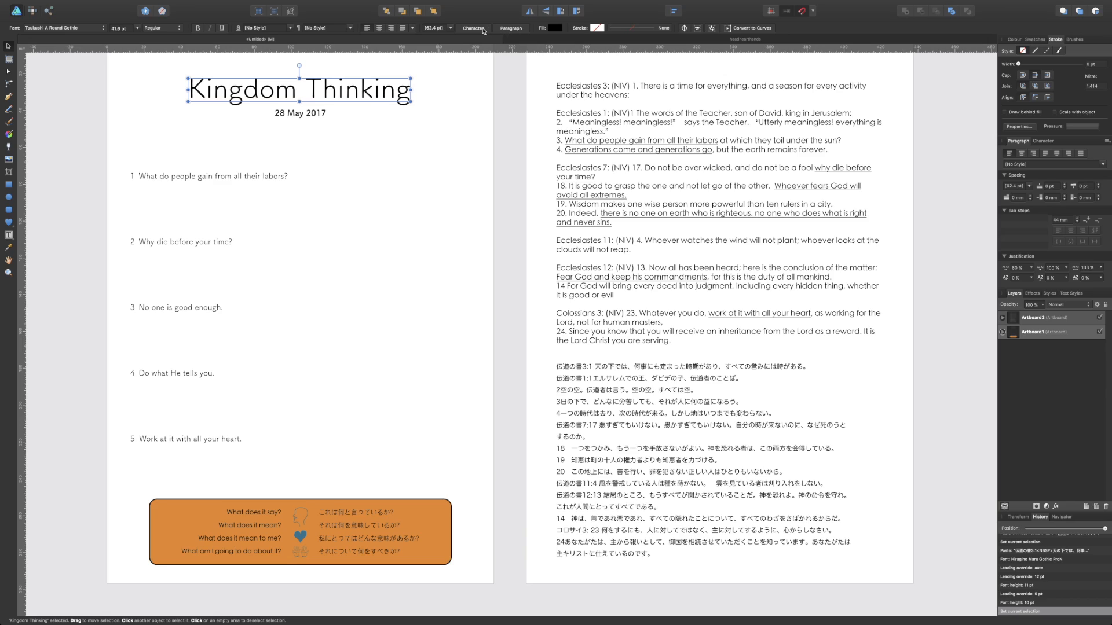
left_click(478, 29)
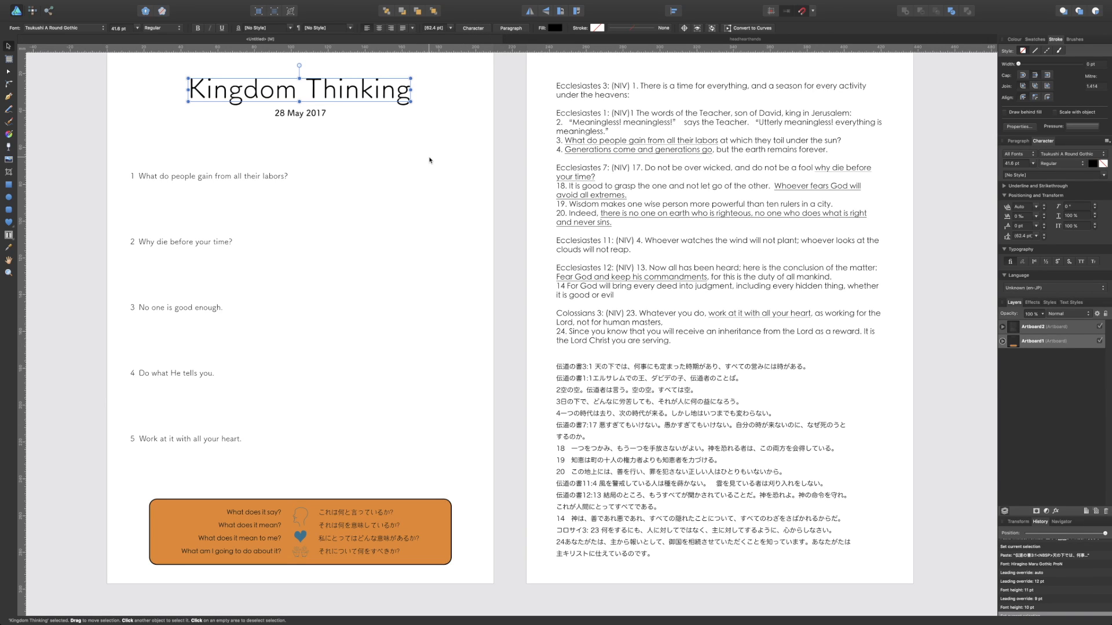
left_click(646, 404)
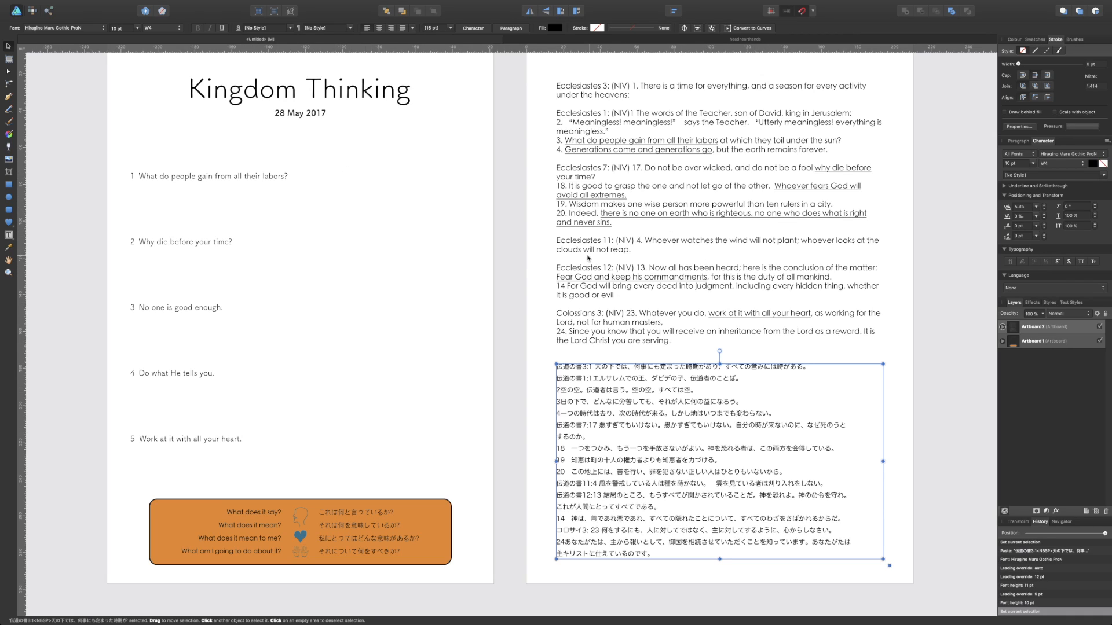
scroll(523, 264, "up", 2)
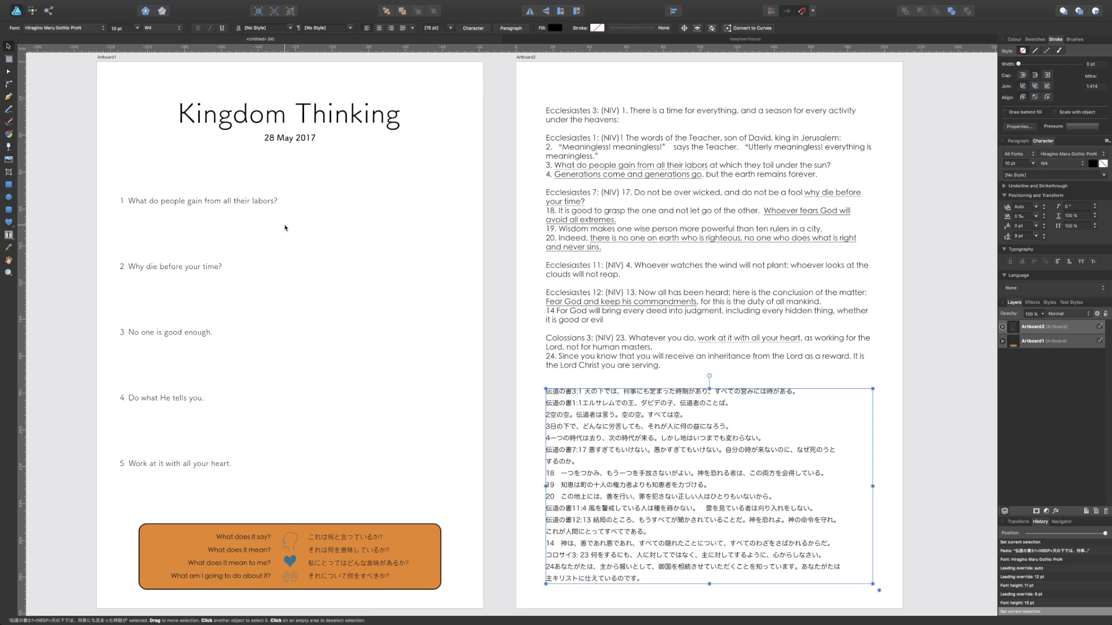
scroll(284, 228, "down", 1)
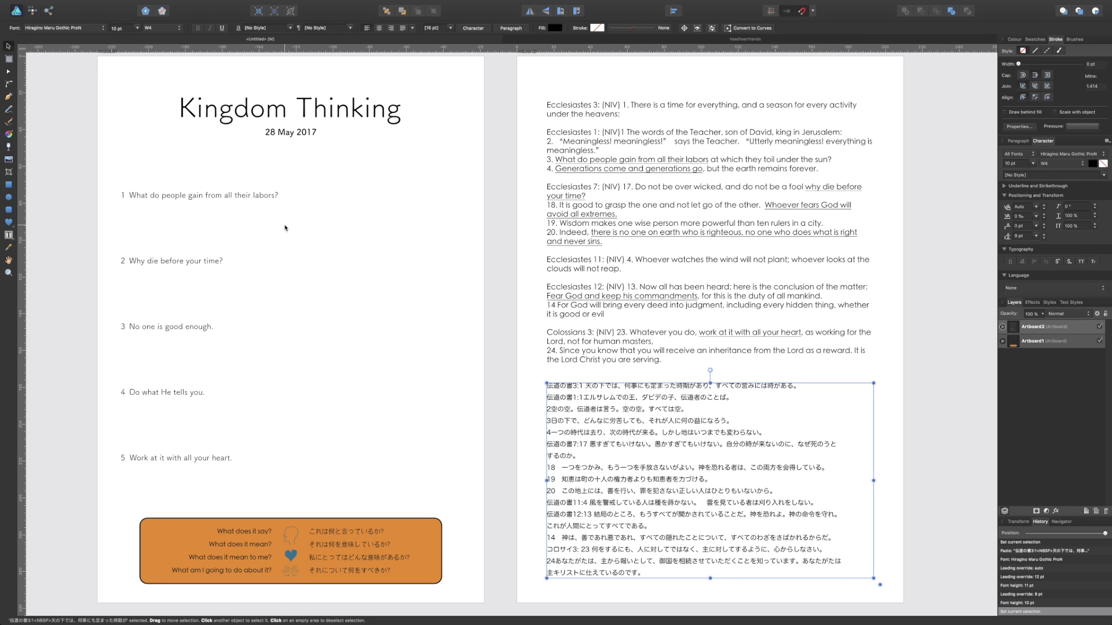
scroll(285, 228, "up", 1)
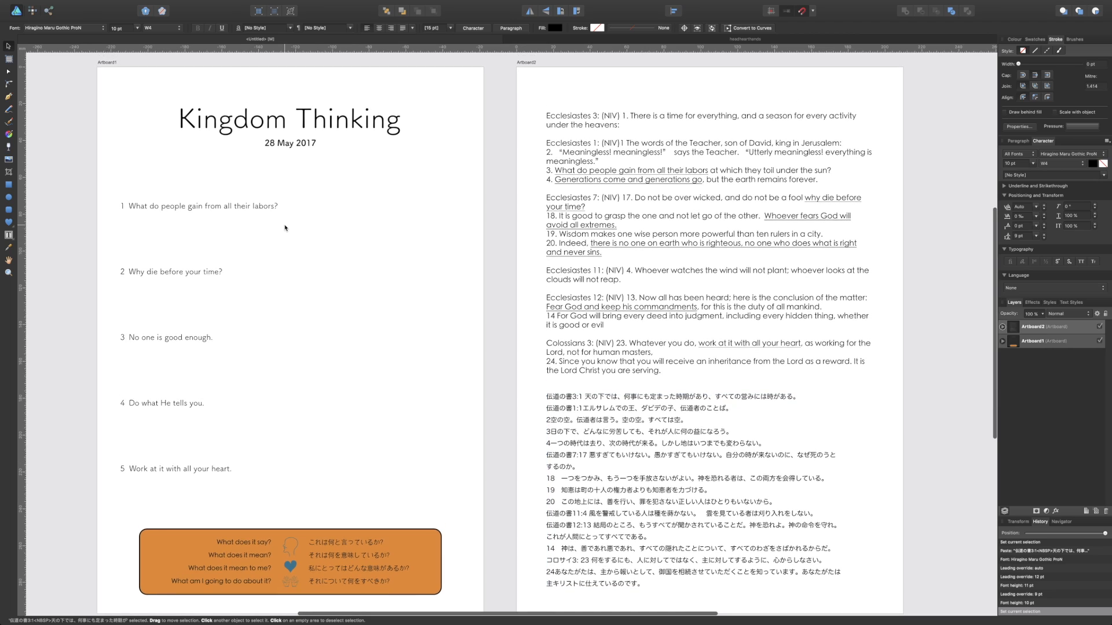
scroll(285, 227, "left", 2)
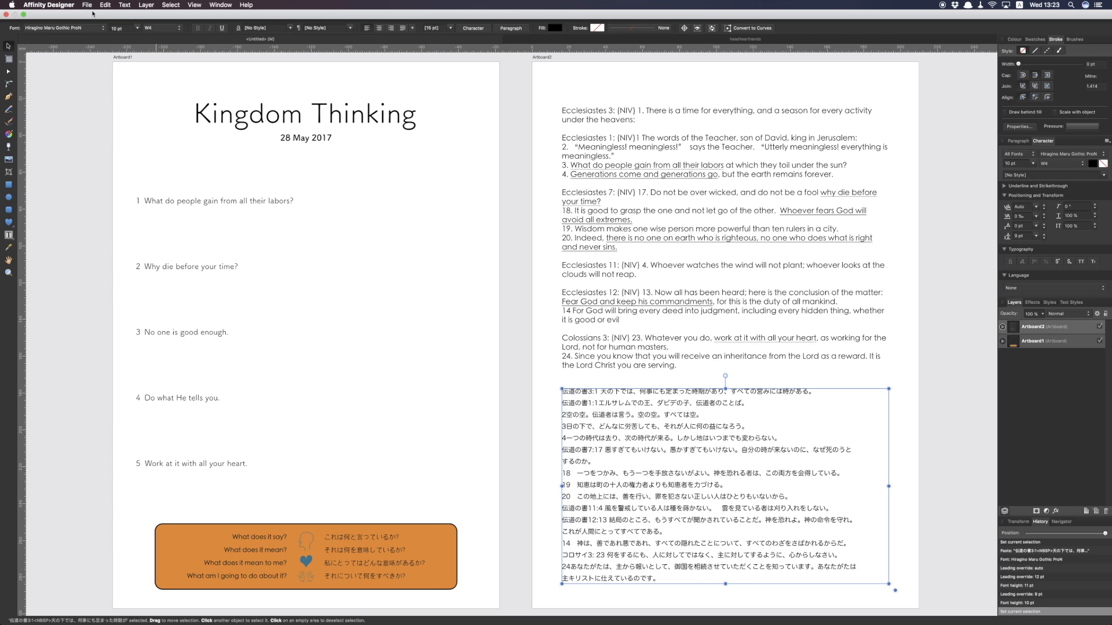
left_click(88, 4)
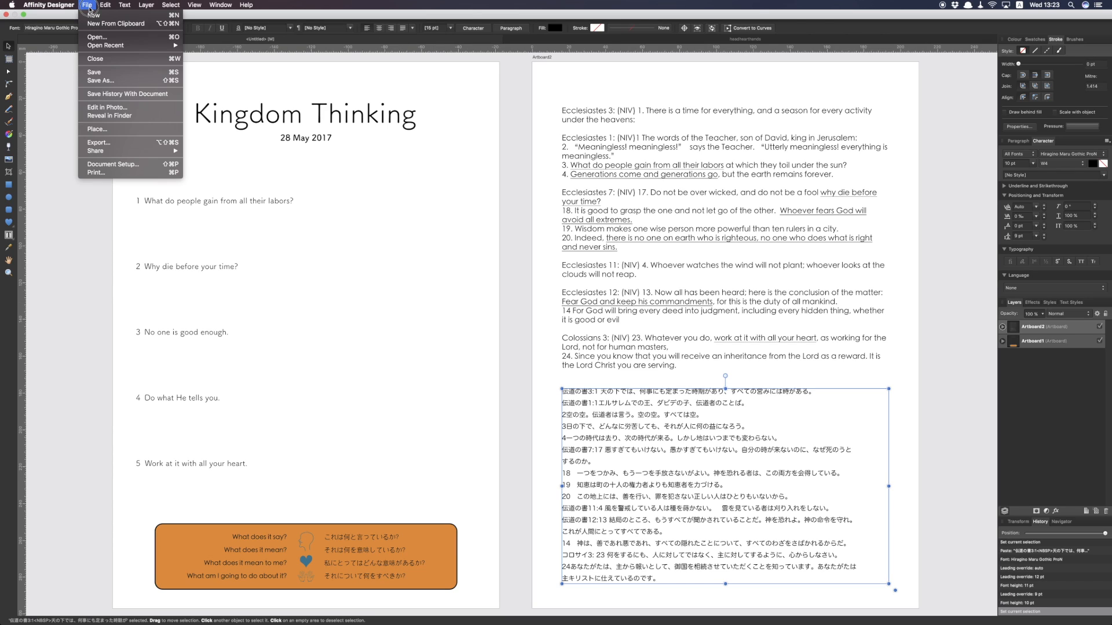
left_click(94, 72)
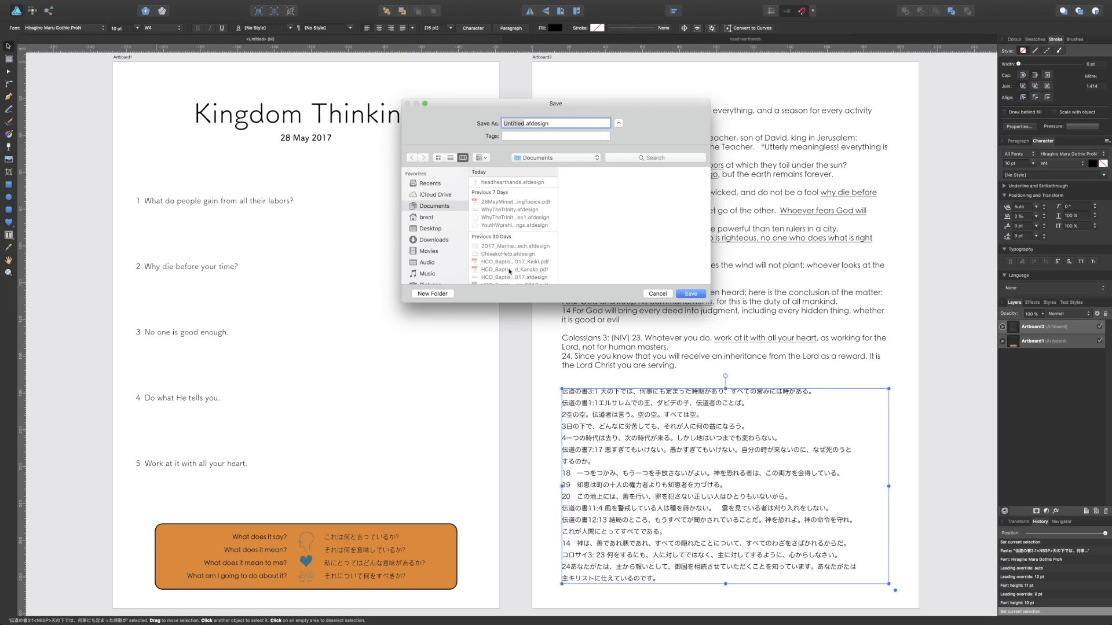
left_click(658, 293)
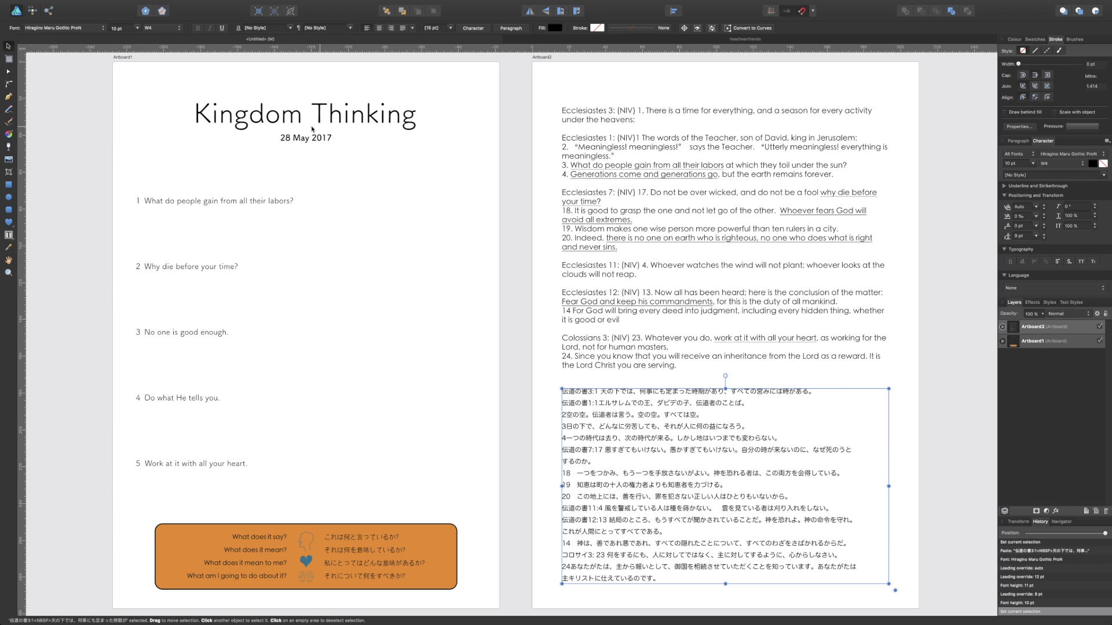
Set up an export of the handout in PDF format with the PDF (for print) preset
mouse_move(152, 3)
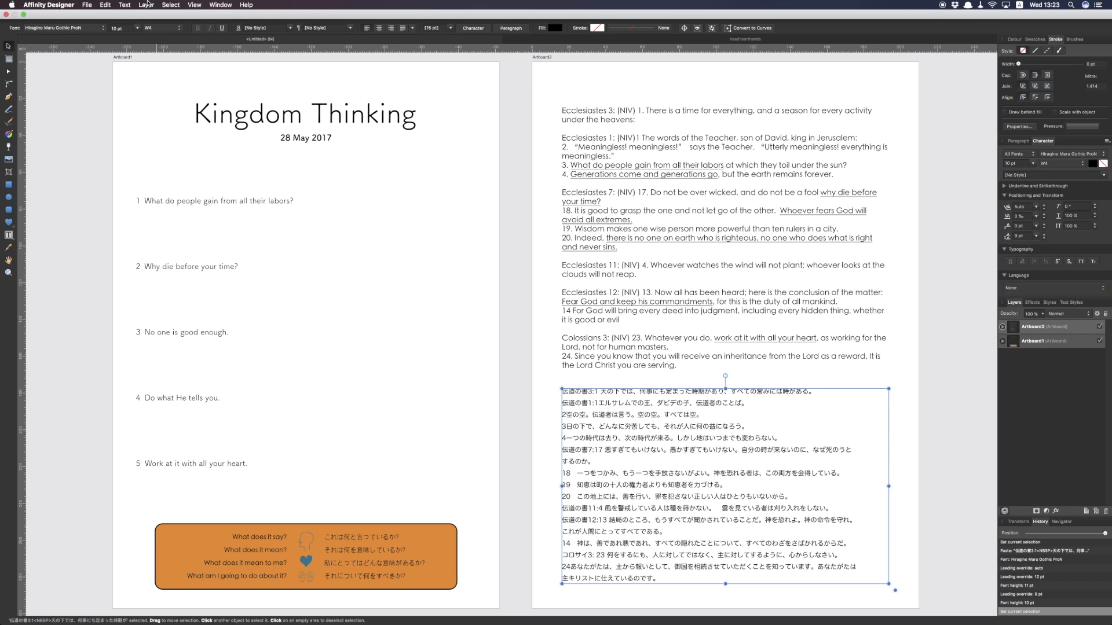
left_click(87, 6)
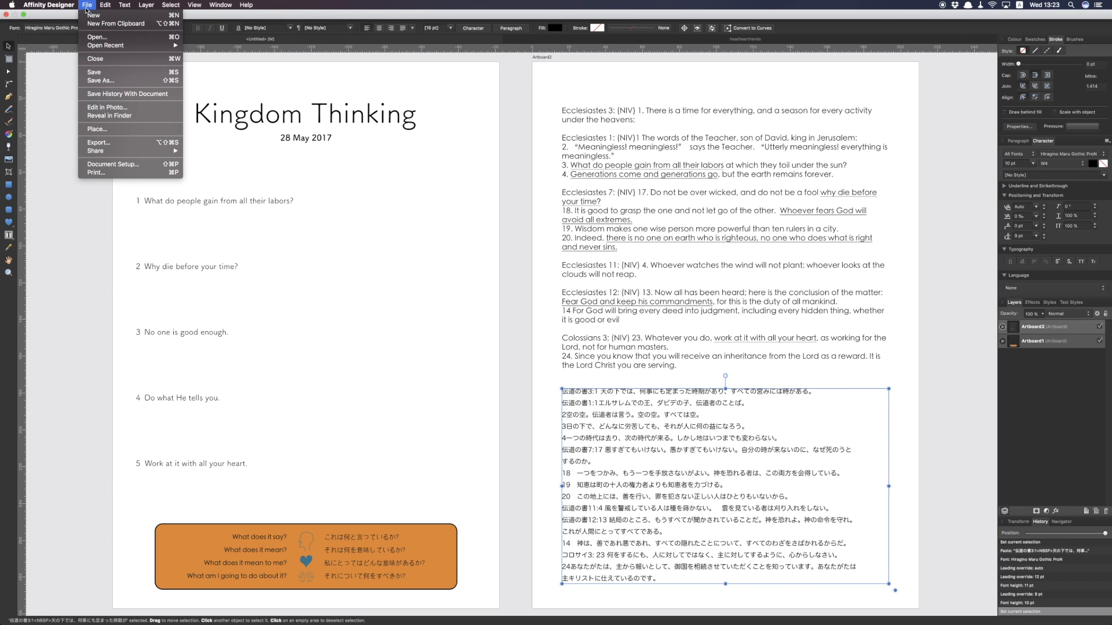
left_click(99, 142)
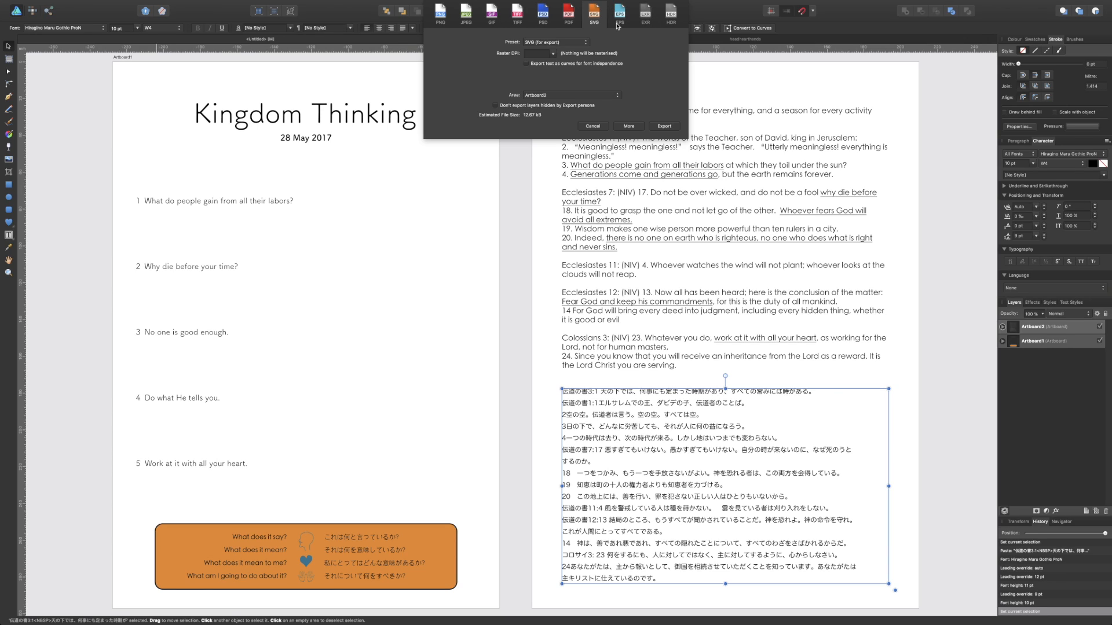
left_click(571, 17)
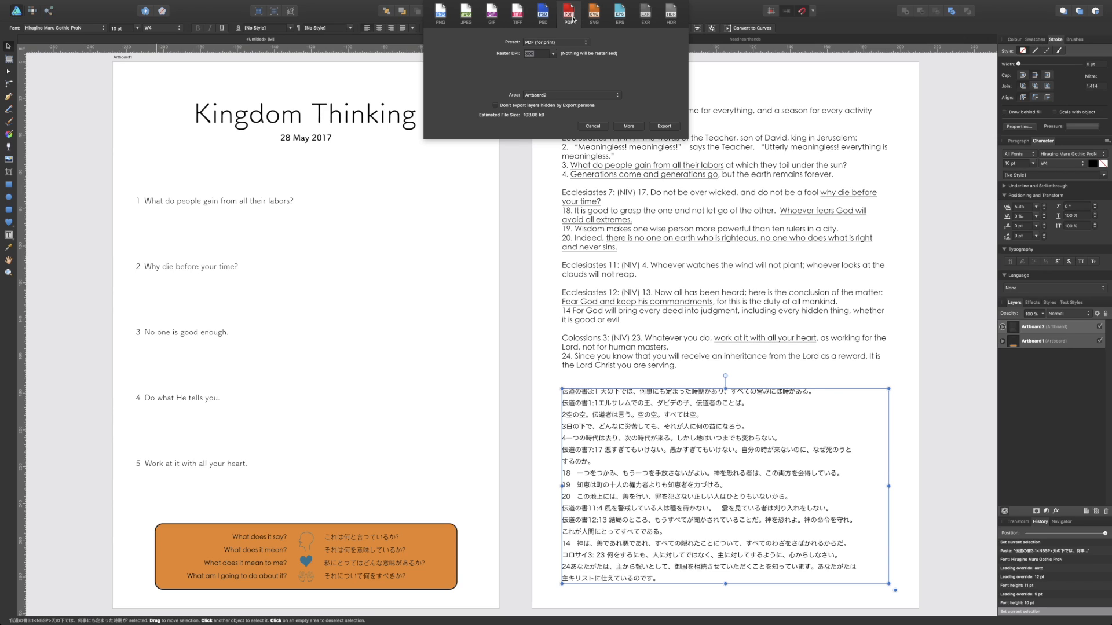
left_click(555, 43)
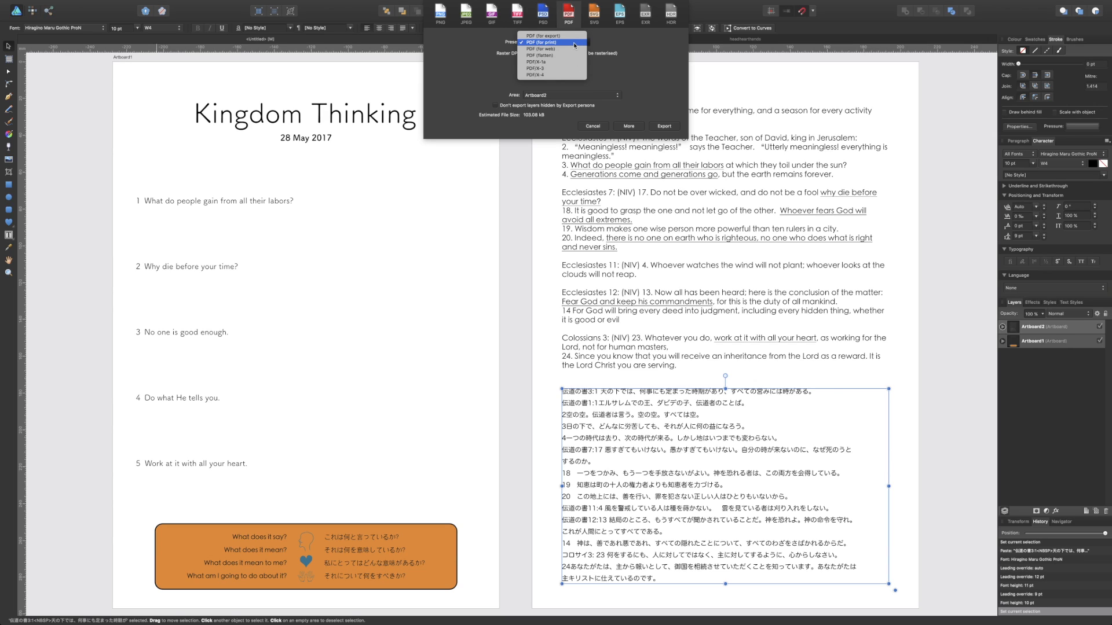
left_click(573, 43)
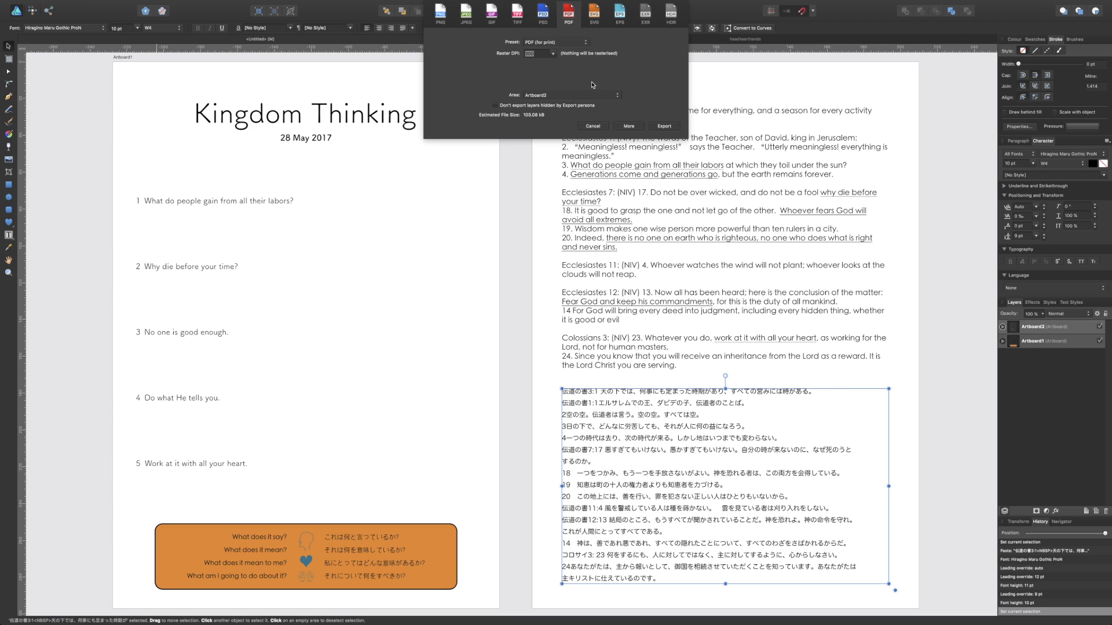
Set the export area to Whole document and try to export both artboards as one PDF
left_click(550, 97)
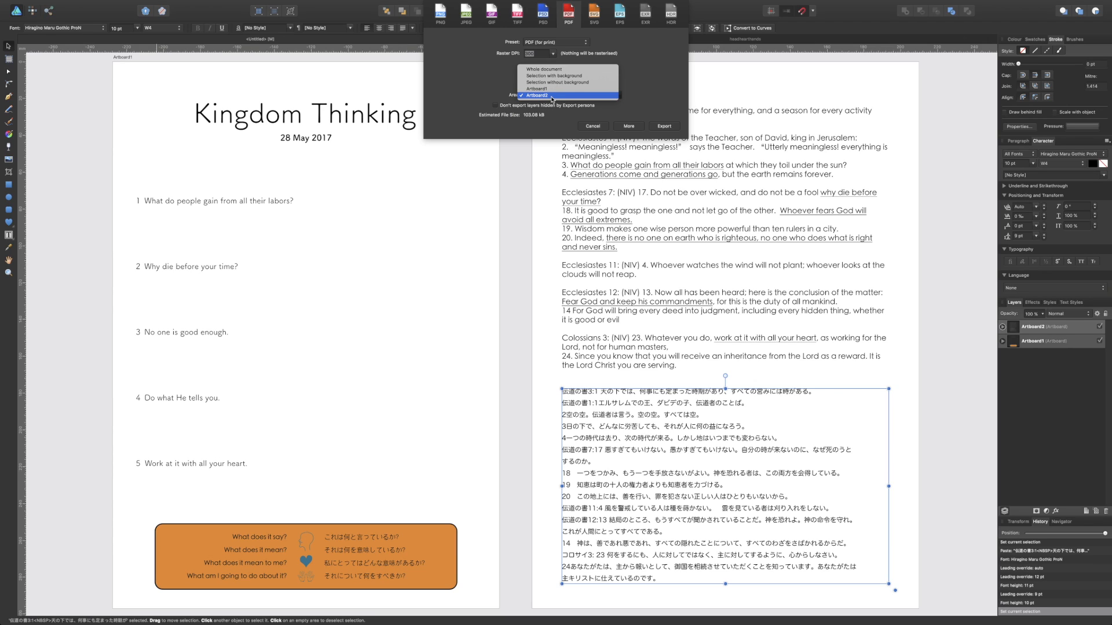
left_click(560, 69)
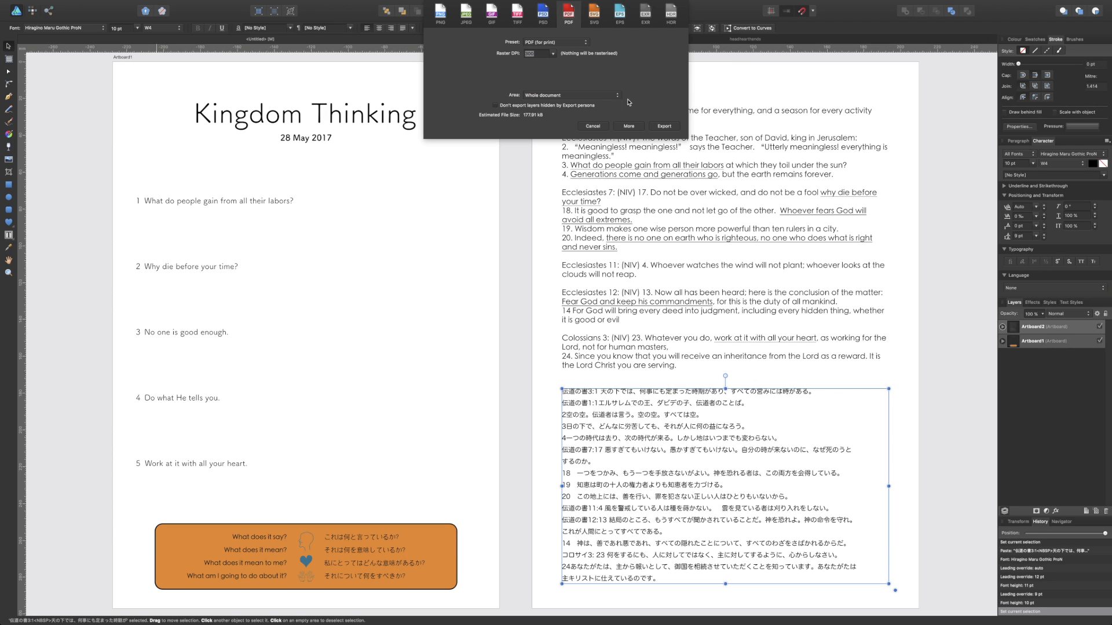
left_click(553, 95)
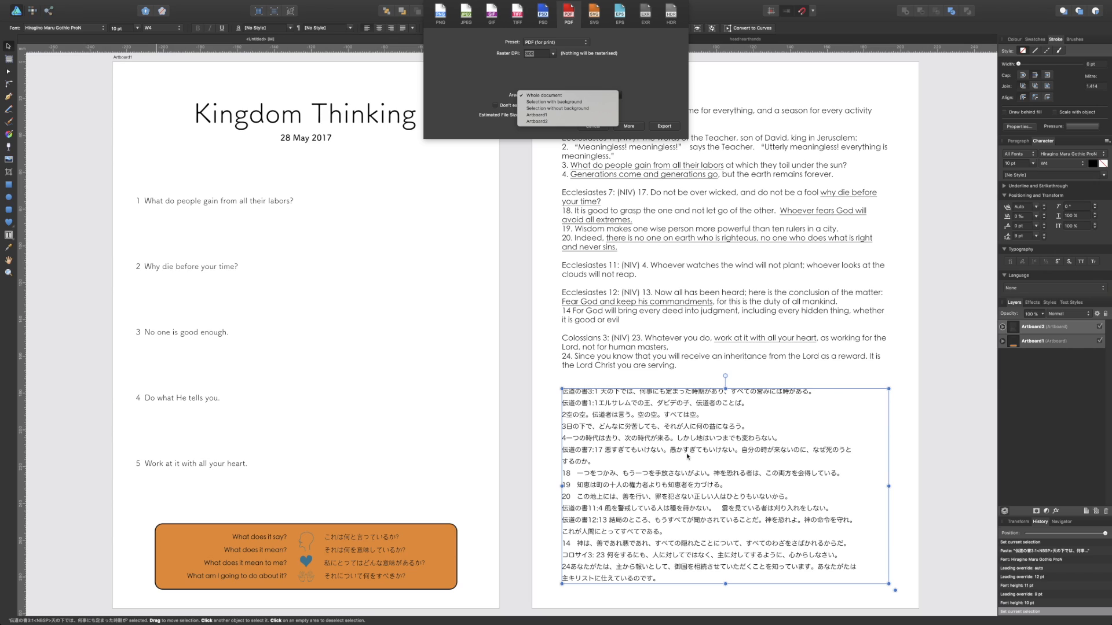
left_click(631, 84)
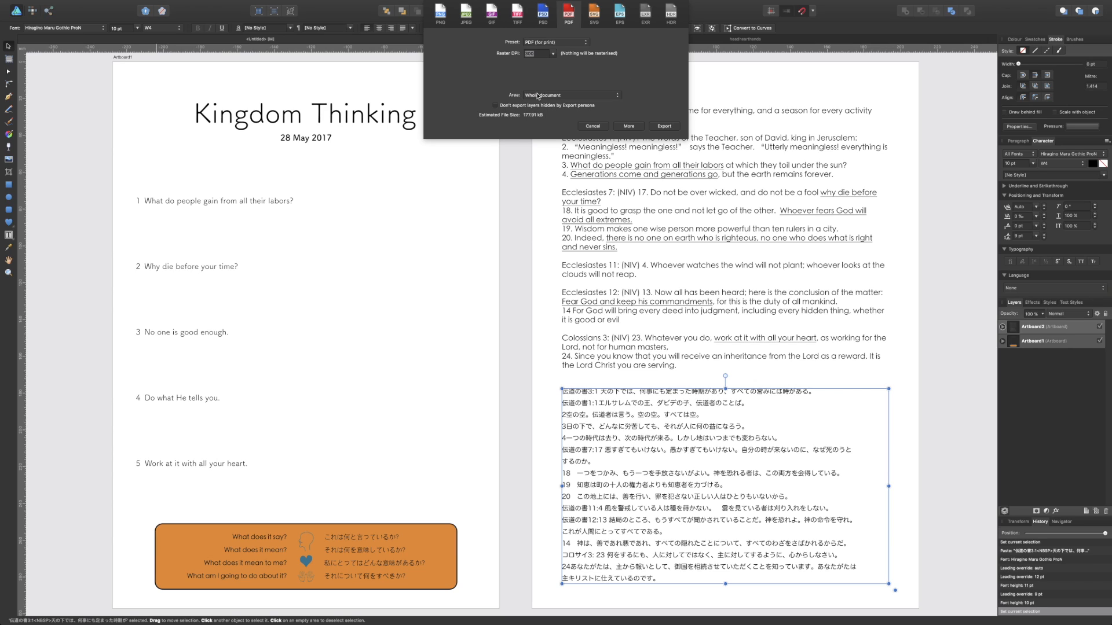
left_click(664, 126)
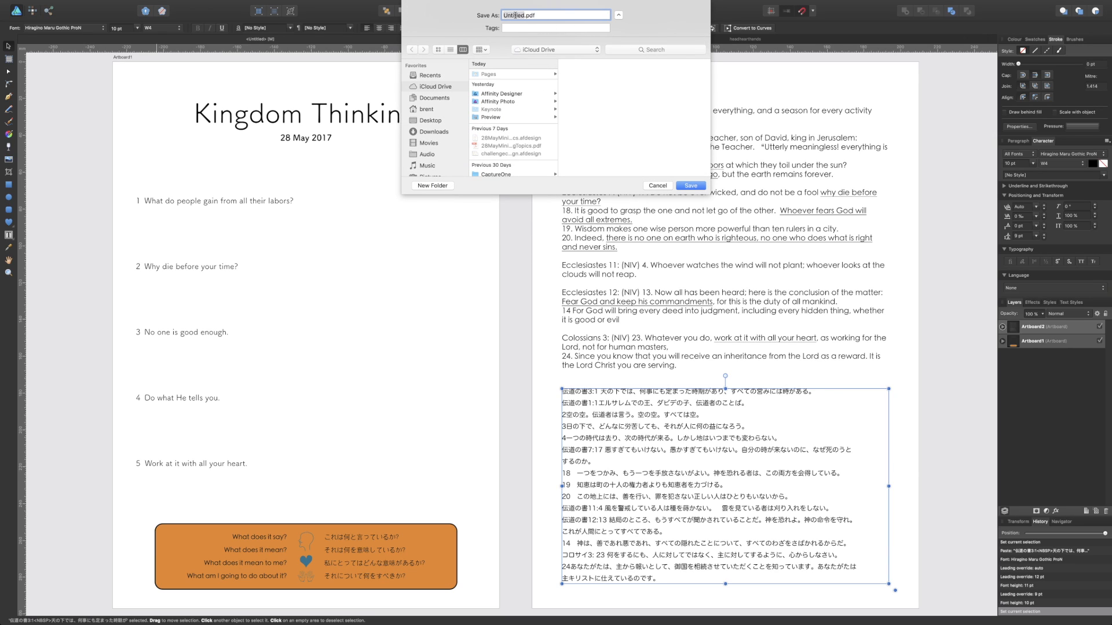
left_click(658, 186)
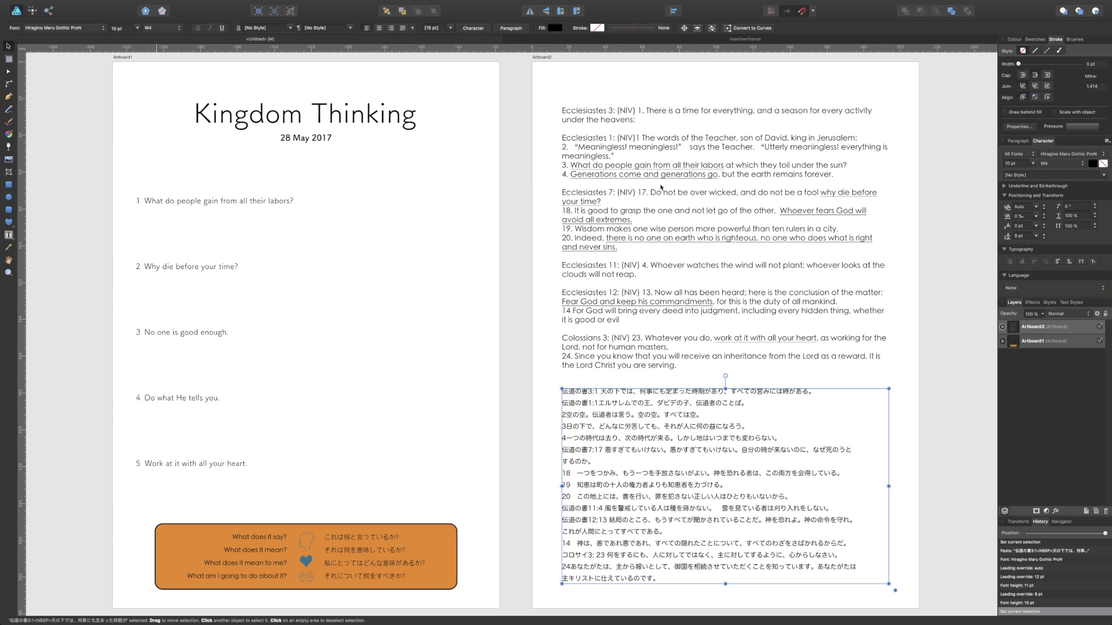